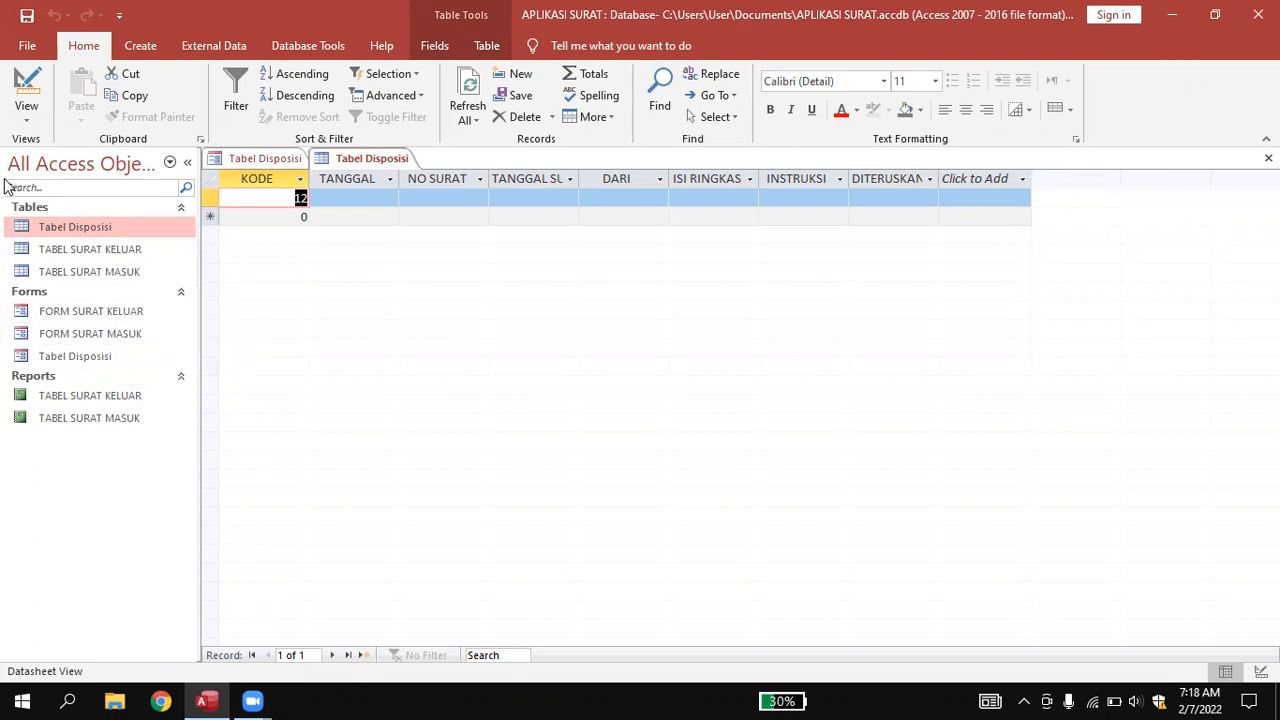
# Open TABEL SURAT MASUK from the navigation pane to show its incoming-letter record.
pyautogui.doubleClick(85, 280)
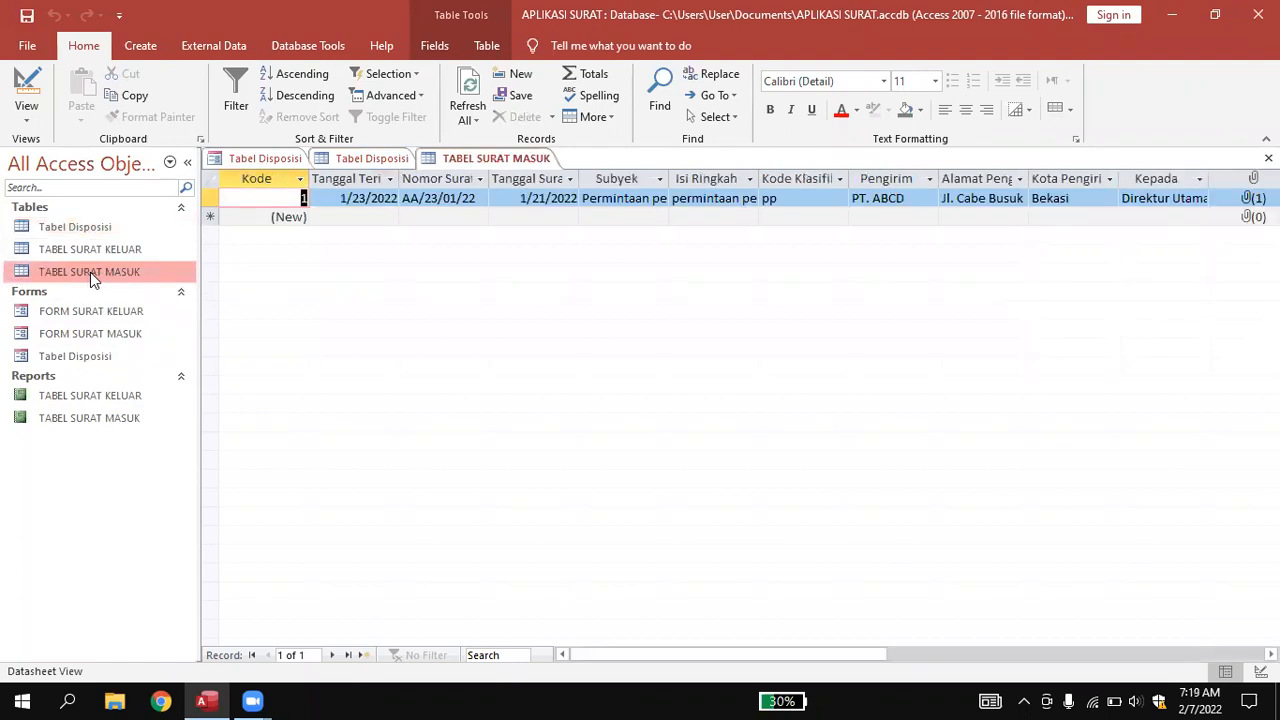
pyautogui.moveTo(651, 657)
pyautogui.mouseDown()
pyautogui.moveTo(691, 657)
pyautogui.moveTo(661, 659)
pyautogui.mouseUp()
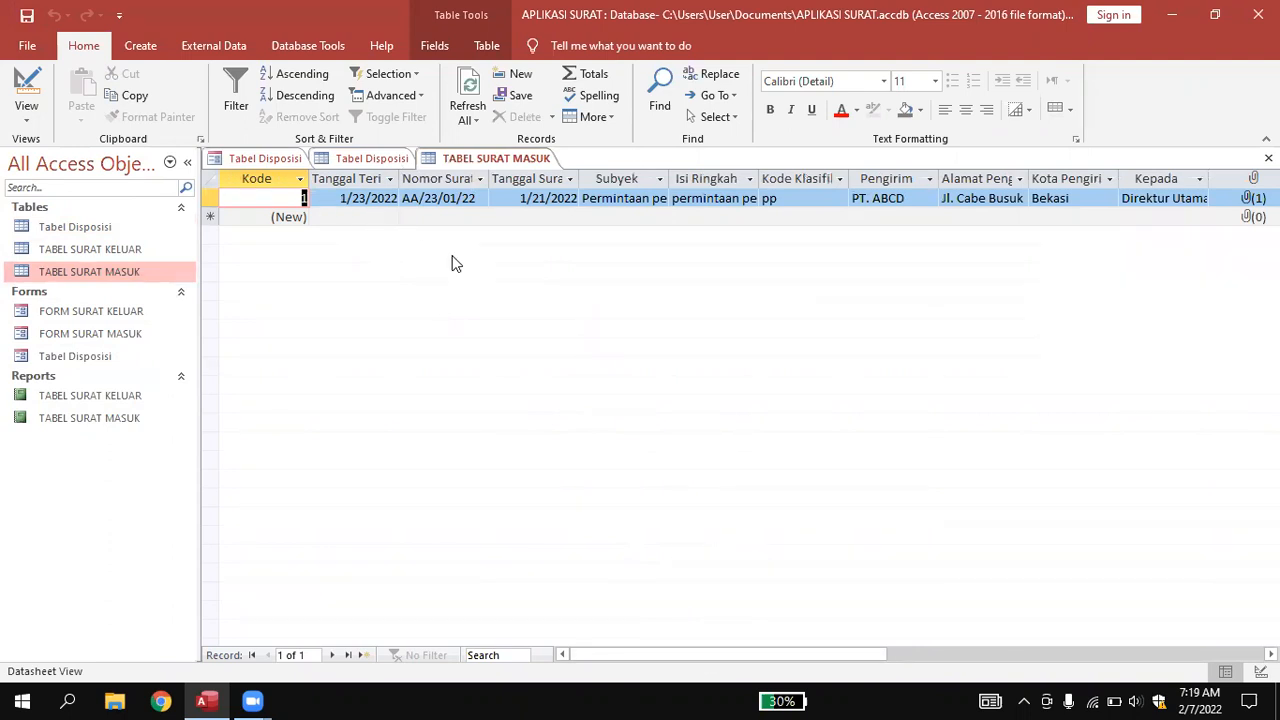
pyautogui.moveTo(714, 656); pyautogui.dragTo(757, 655)
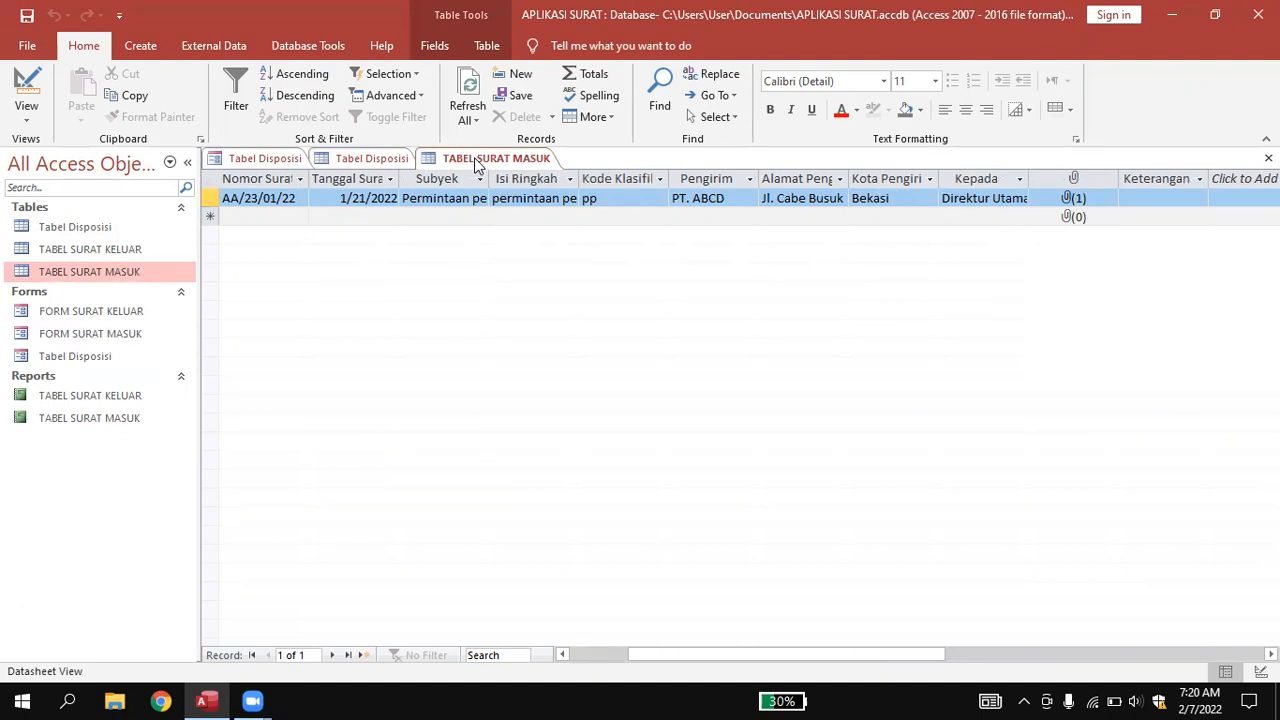
# Select the Keterangan column and look over the available field data types.
pyautogui.click(1160, 178)
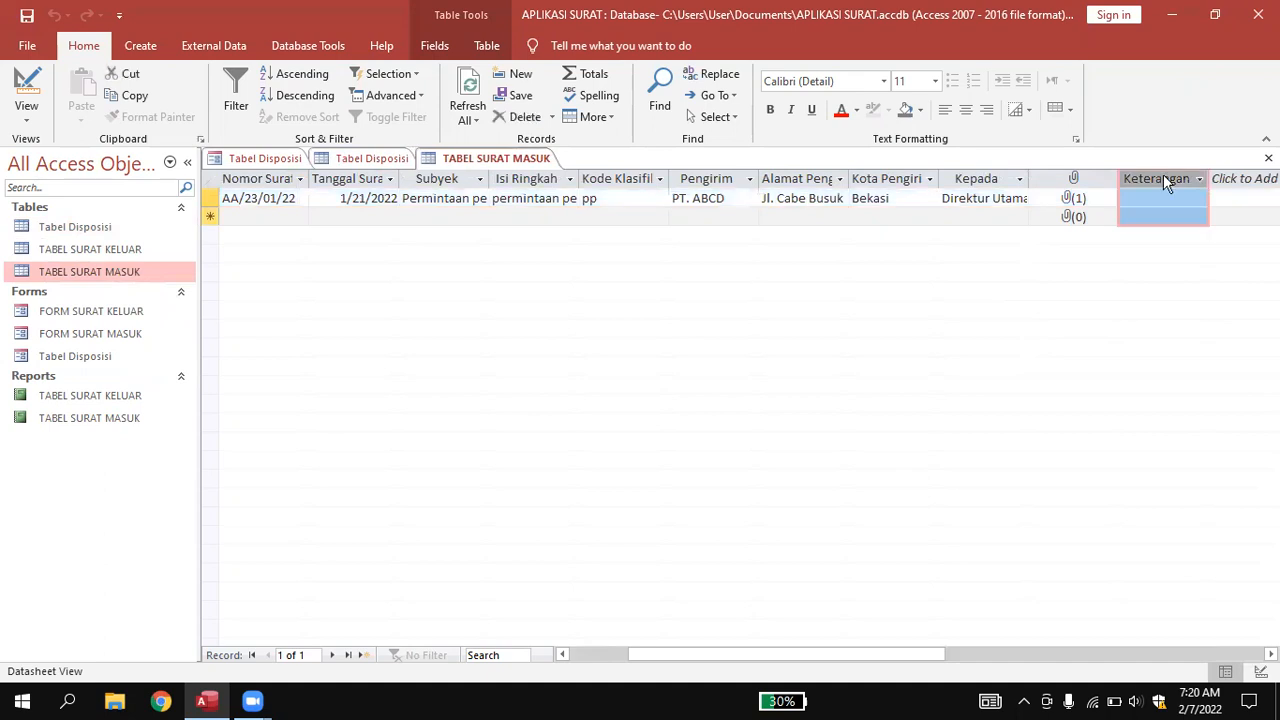
pyautogui.click(1240, 182)
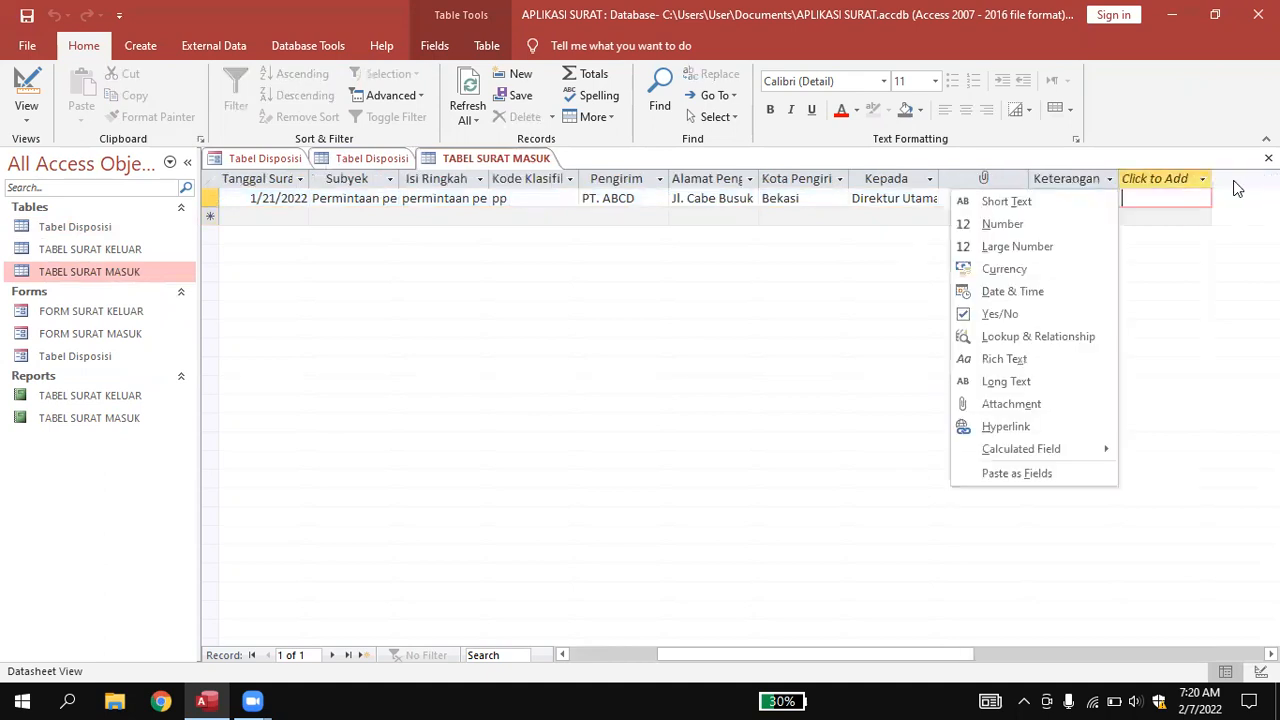
pyautogui.click(840, 275)
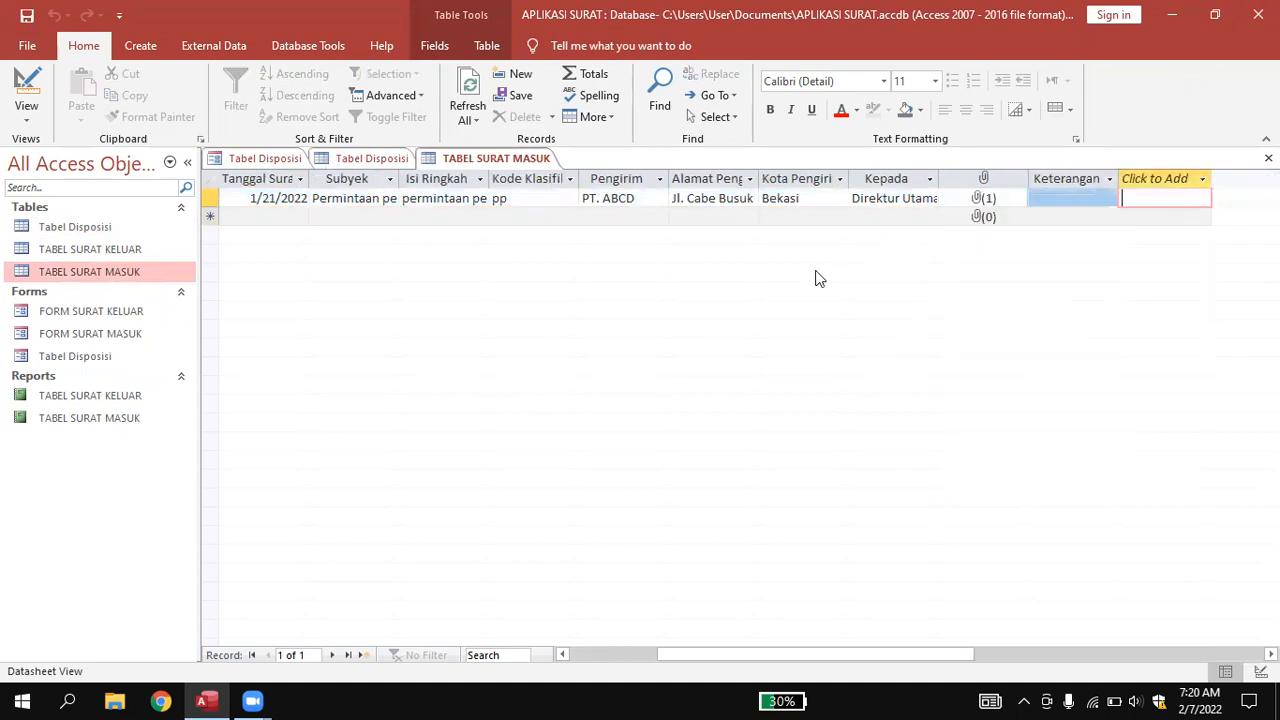
# Close the TABEL SURAT MASUK tab and both Tabel Disposisi tabs.
pyautogui.rightClick(477, 162)
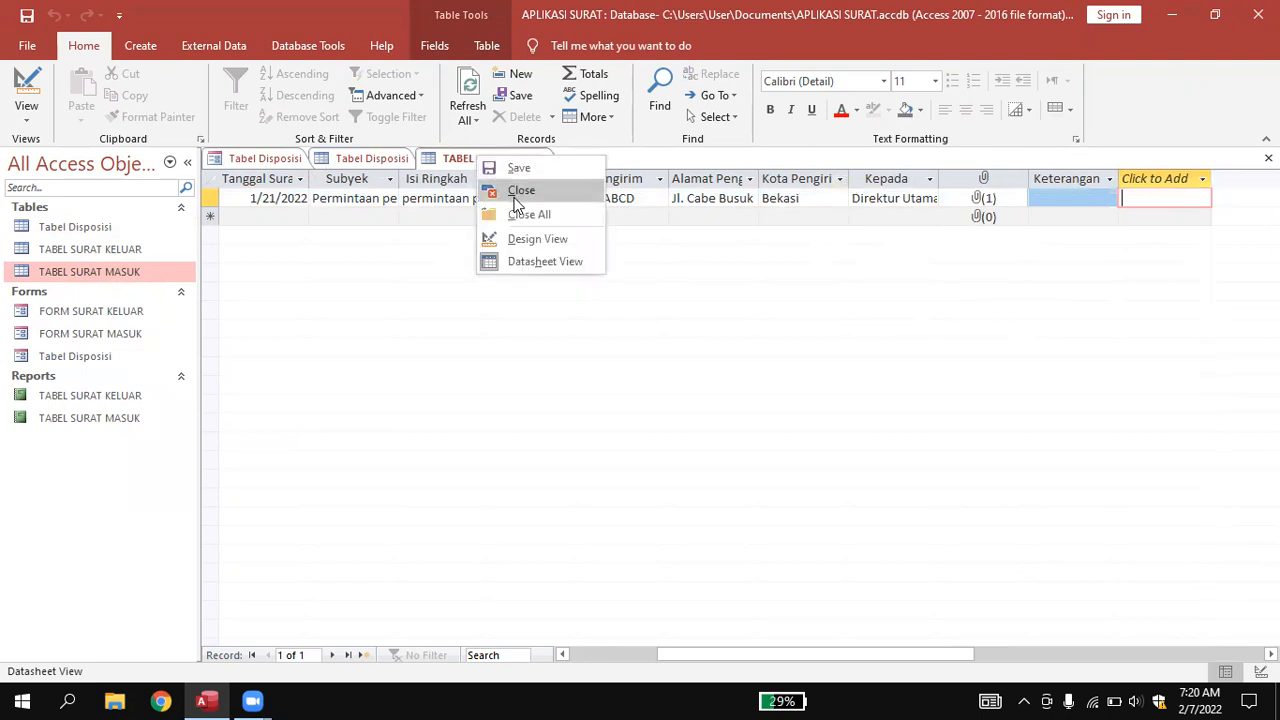
pyautogui.click(507, 190)
pyautogui.rightClick(373, 161)
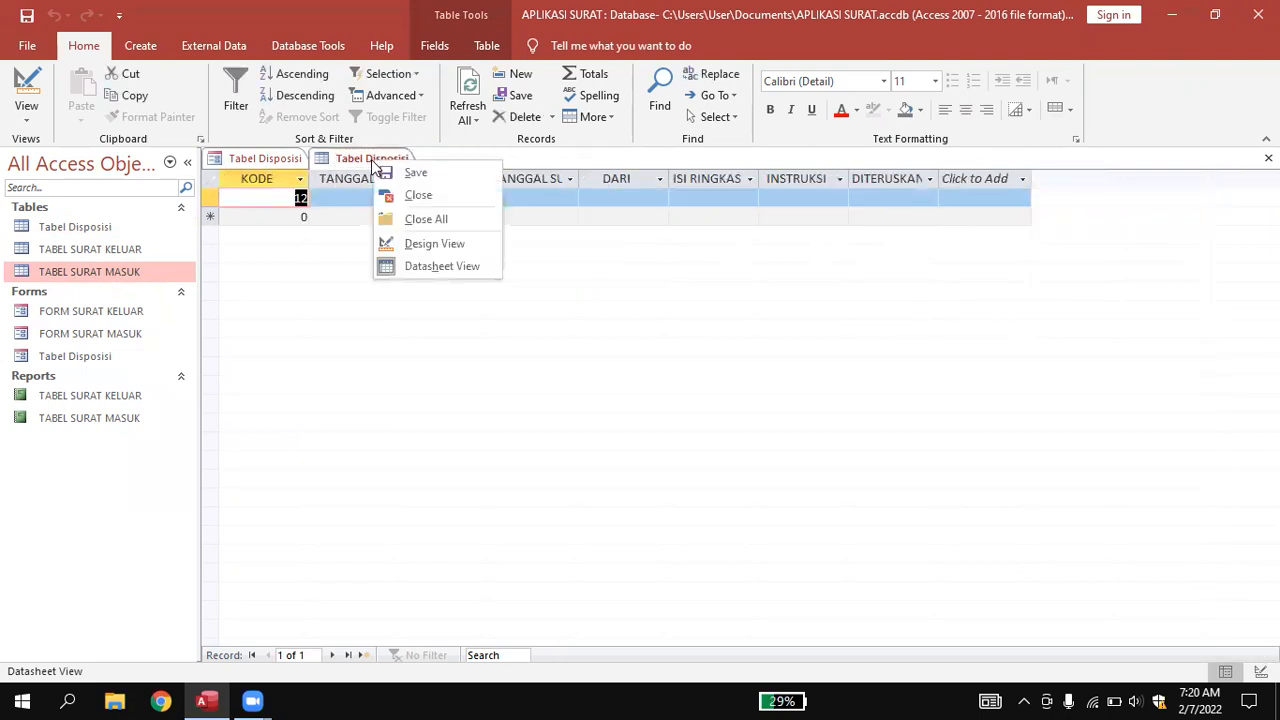
pyautogui.click(417, 199)
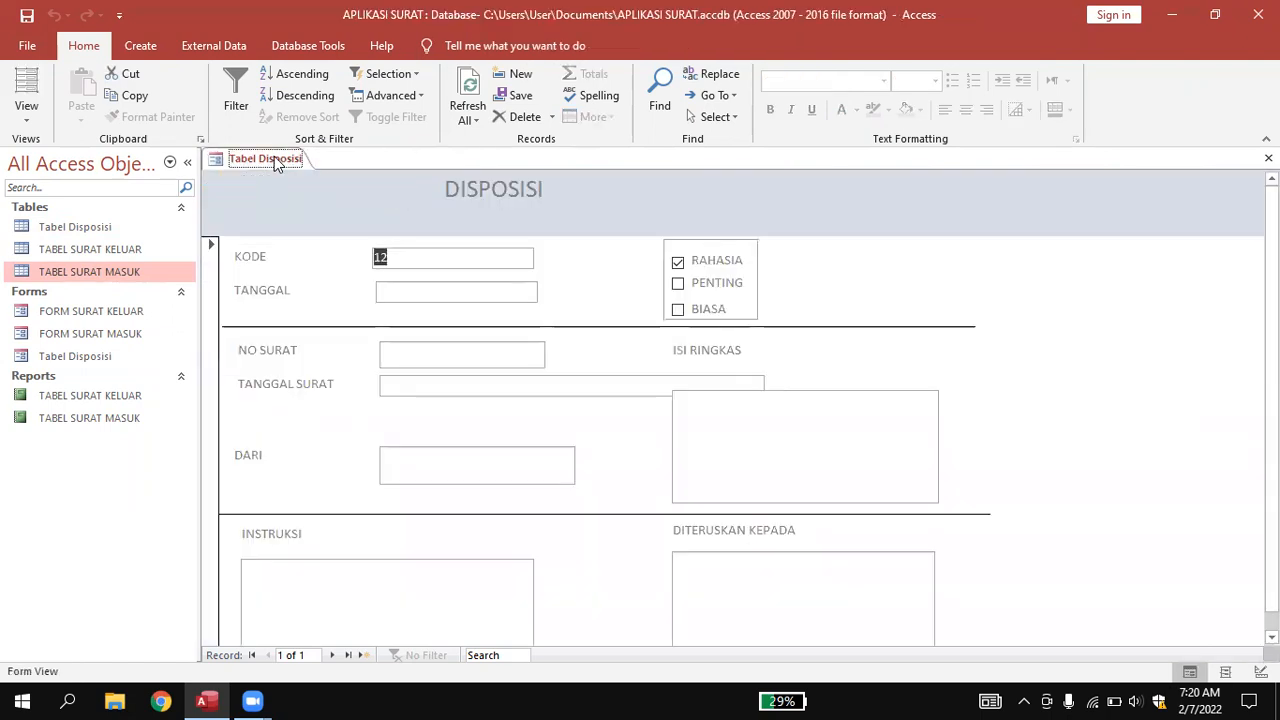
pyautogui.rightClick(278, 162)
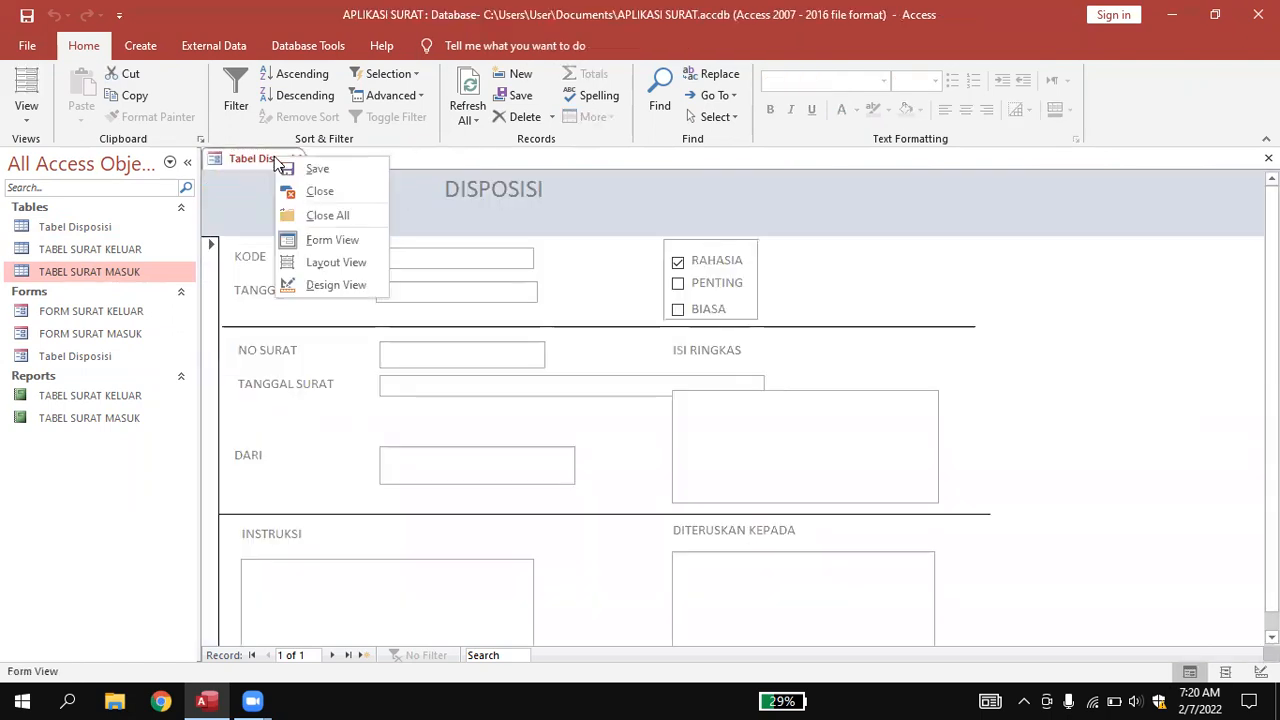
pyautogui.click(311, 195)
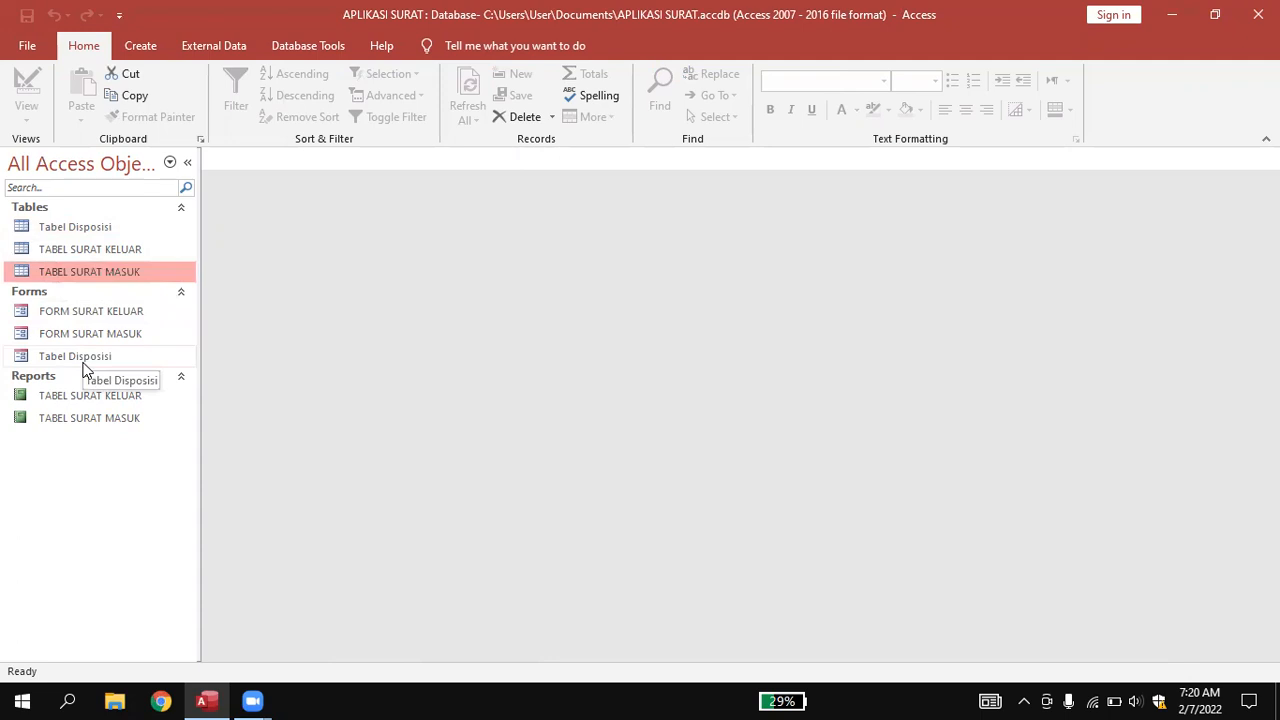
# Open the Tabel Disposisi table to show its KODE 12 record.
pyautogui.click(81, 228)
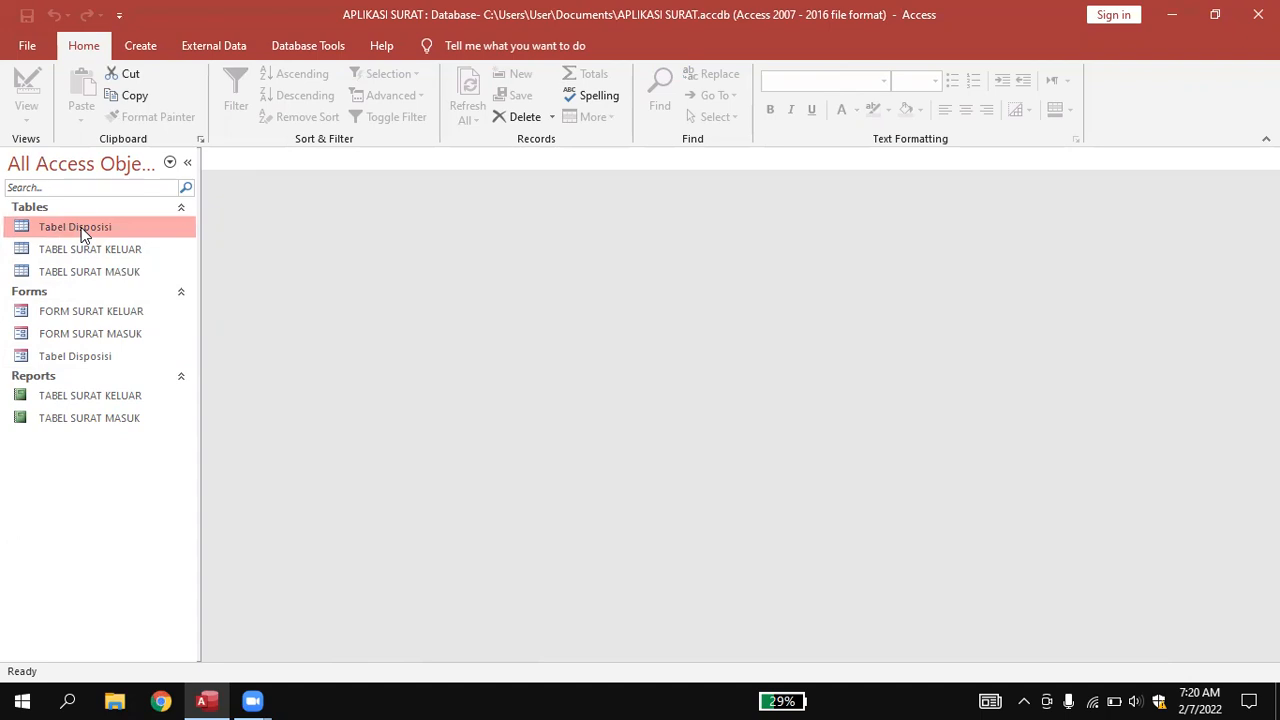
pyautogui.doubleClick(81, 229)
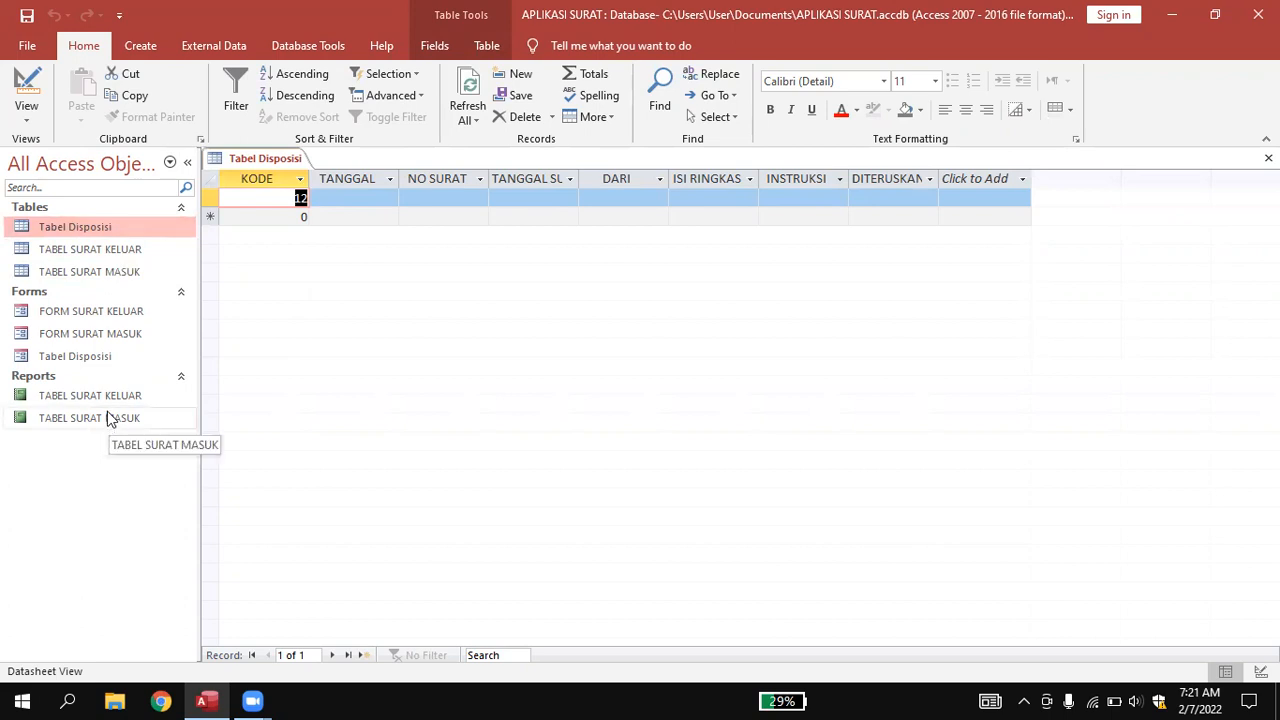
# Rename the Tabel Disposisi form to 'Forml Disposisi'.
pyautogui.click(88, 358)
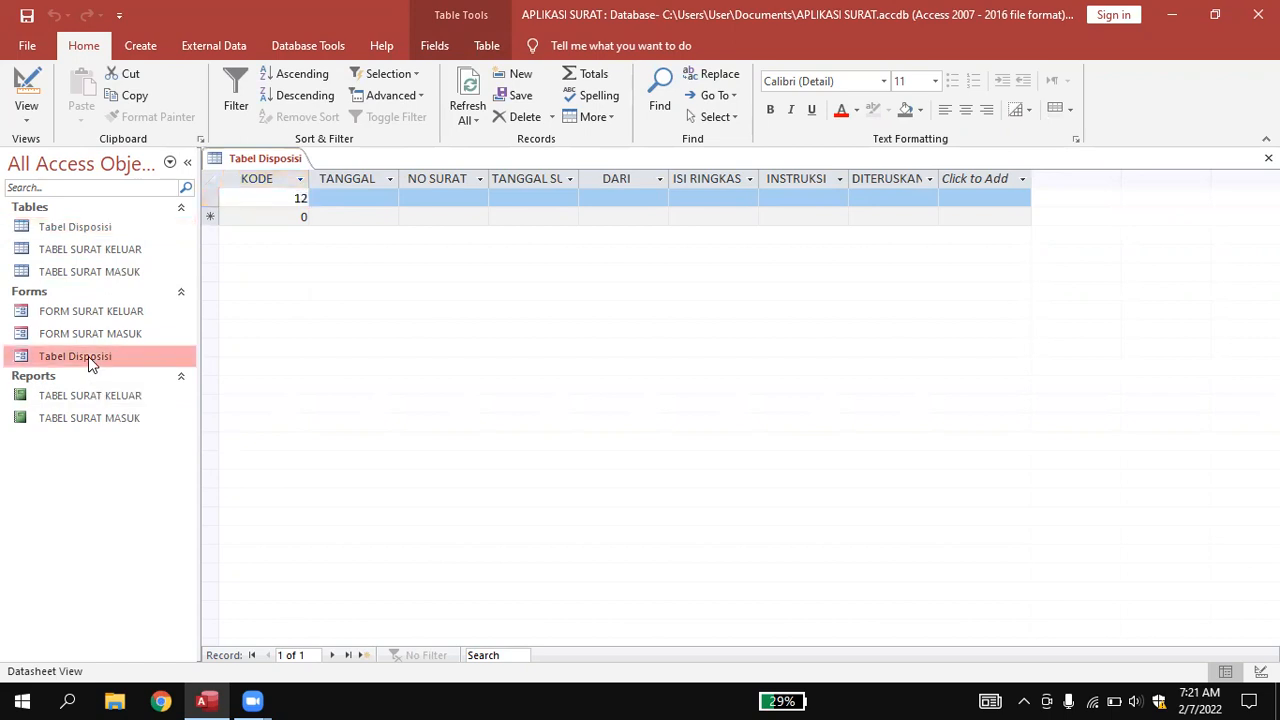
pyautogui.click(86, 226)
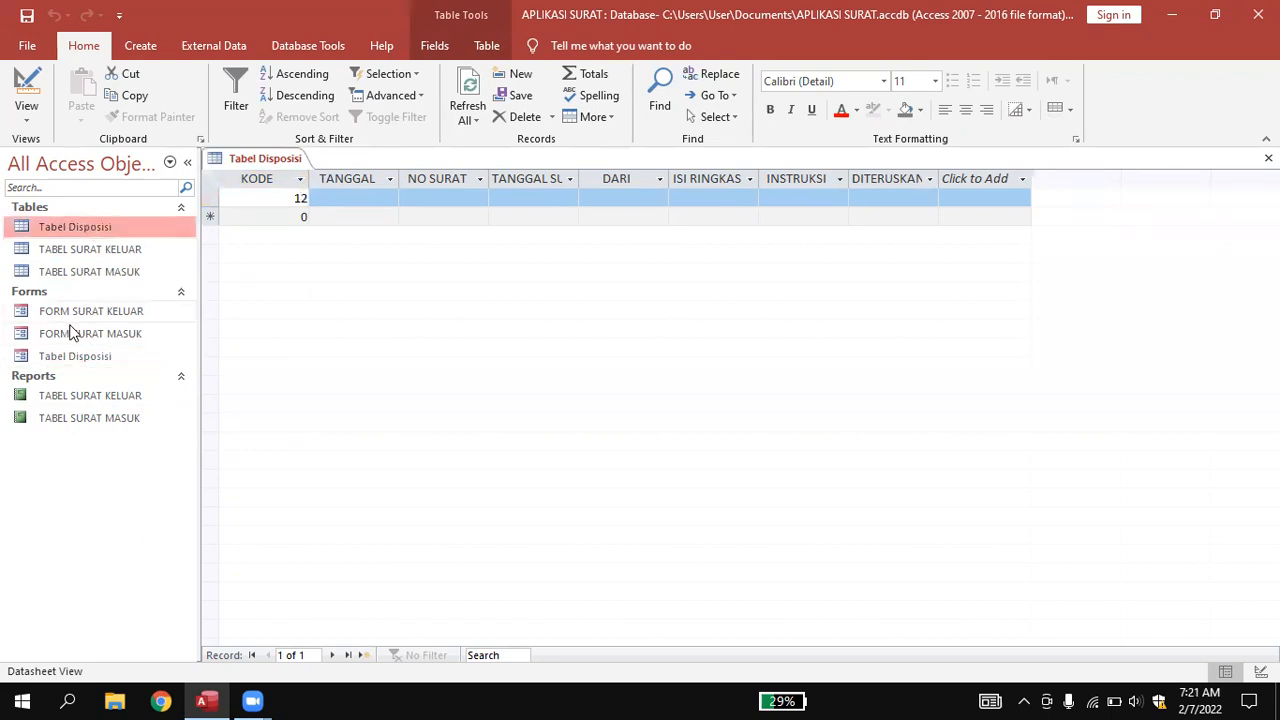
pyautogui.click(64, 358)
pyautogui.rightClick(64, 358)
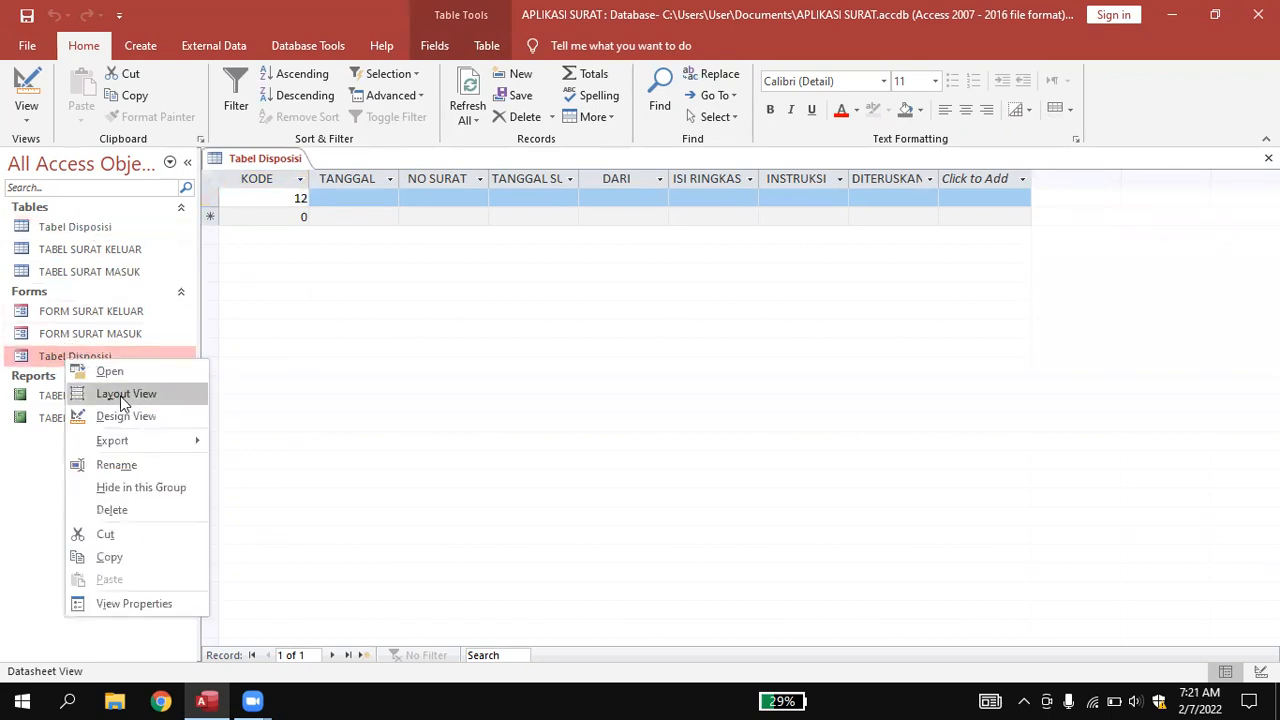
pyautogui.click(116, 465)
pyautogui.click(66, 357)
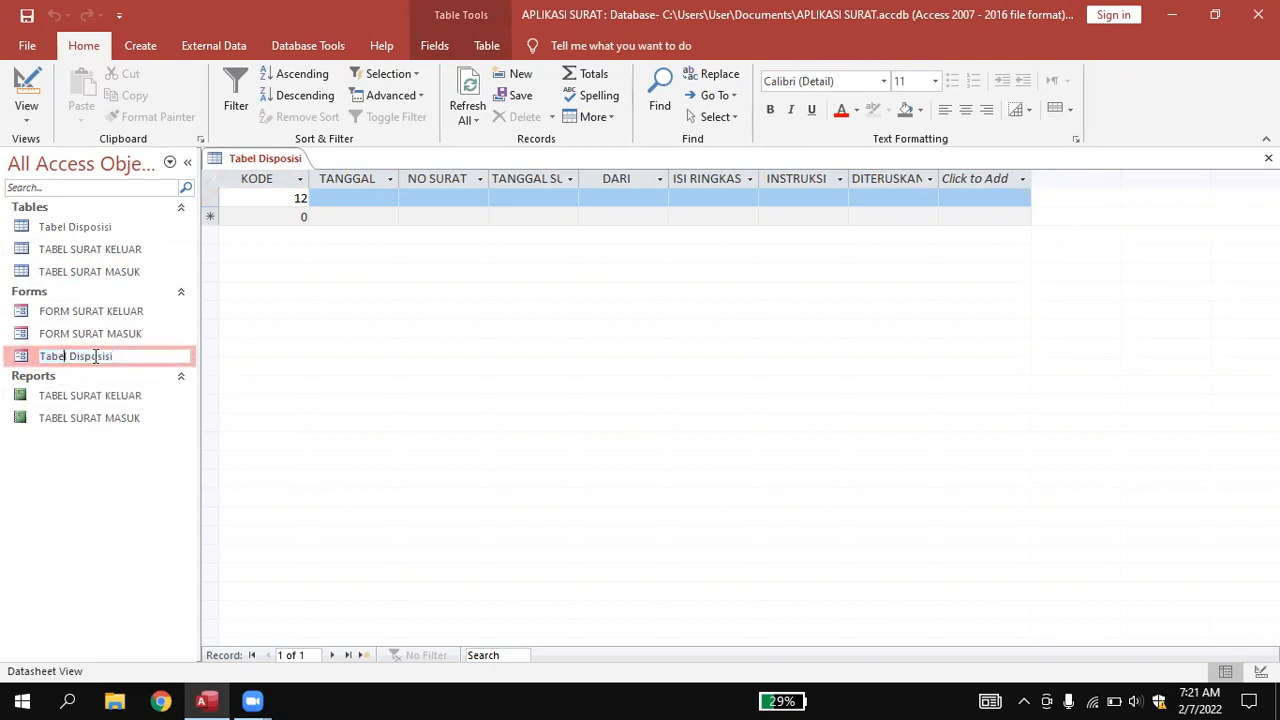
pyautogui.press('BackSpace')
pyautogui.press('BackSpace')
pyautogui.press('BackSpace')
pyautogui.press('BackSpace')
pyautogui.press('BackSpace')
pyautogui.write('Forml')
pyautogui.press('Return')
# Open Forml Disposisi to view record KODE 12, then return to the Tabel Disposisi datasheet.
pyautogui.doubleClick(80, 357)
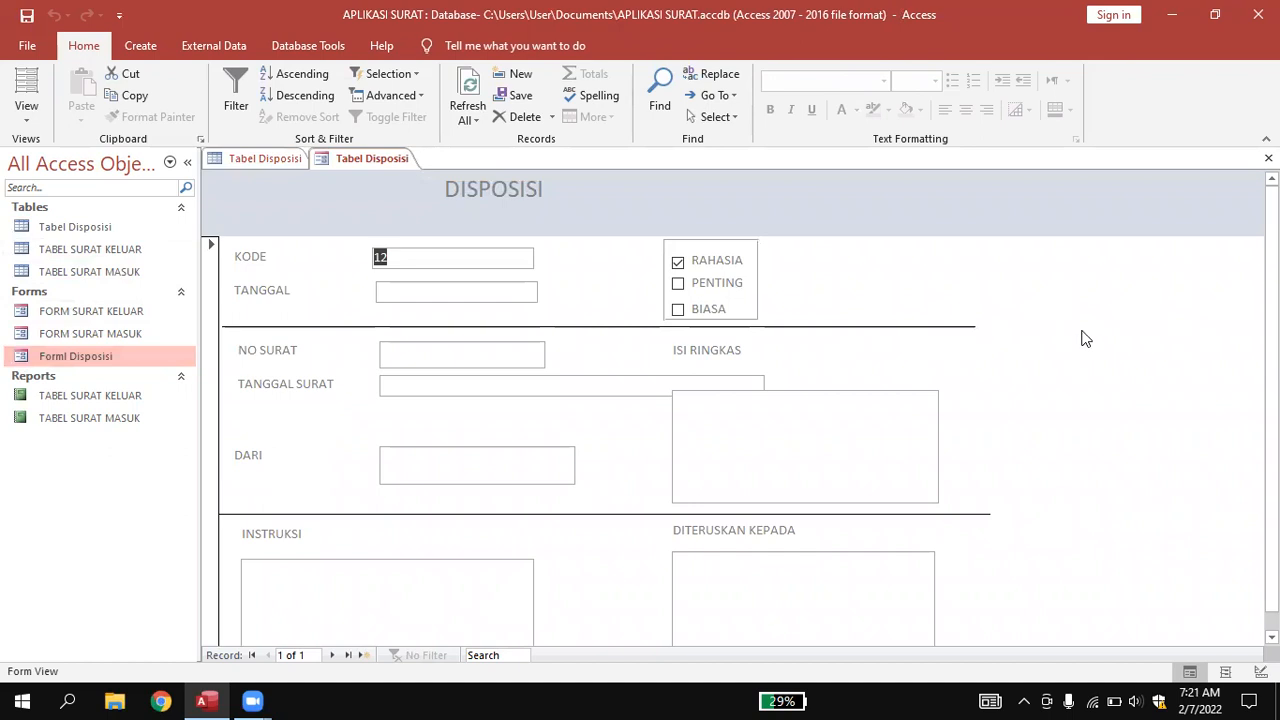
pyautogui.scroll(-1, 1083, 340)
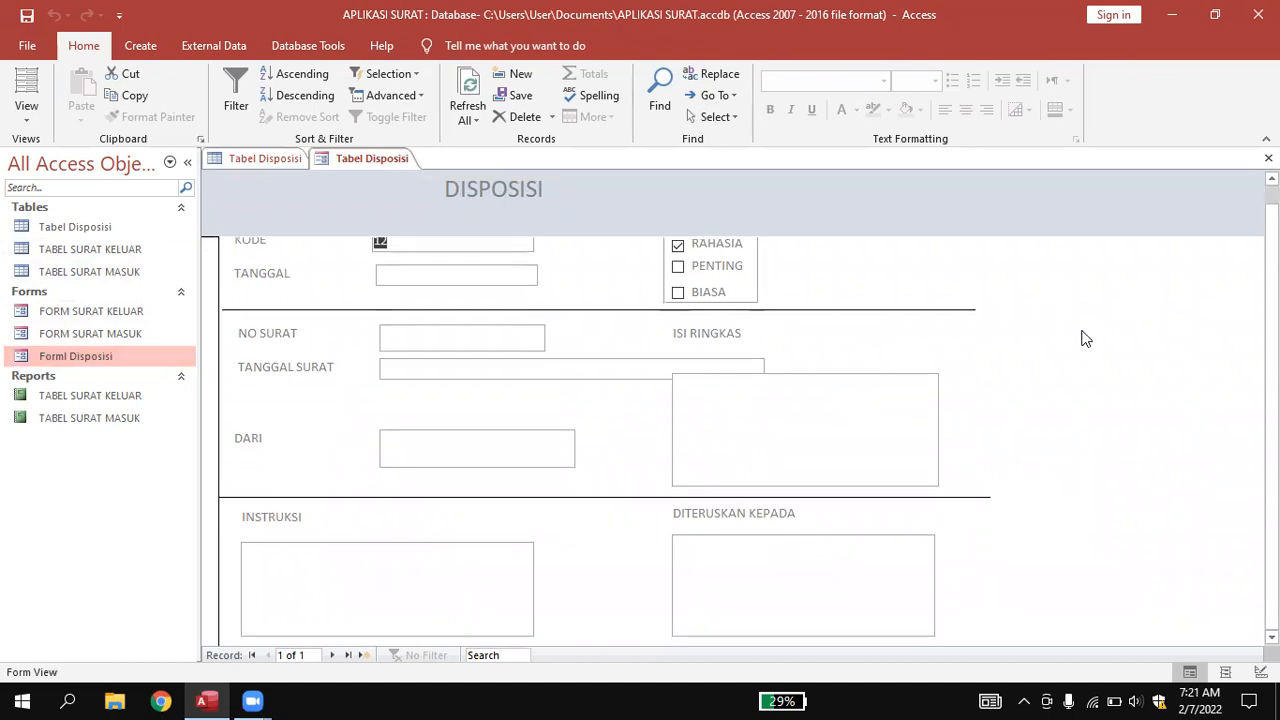
pyautogui.scroll(1, 1085, 339)
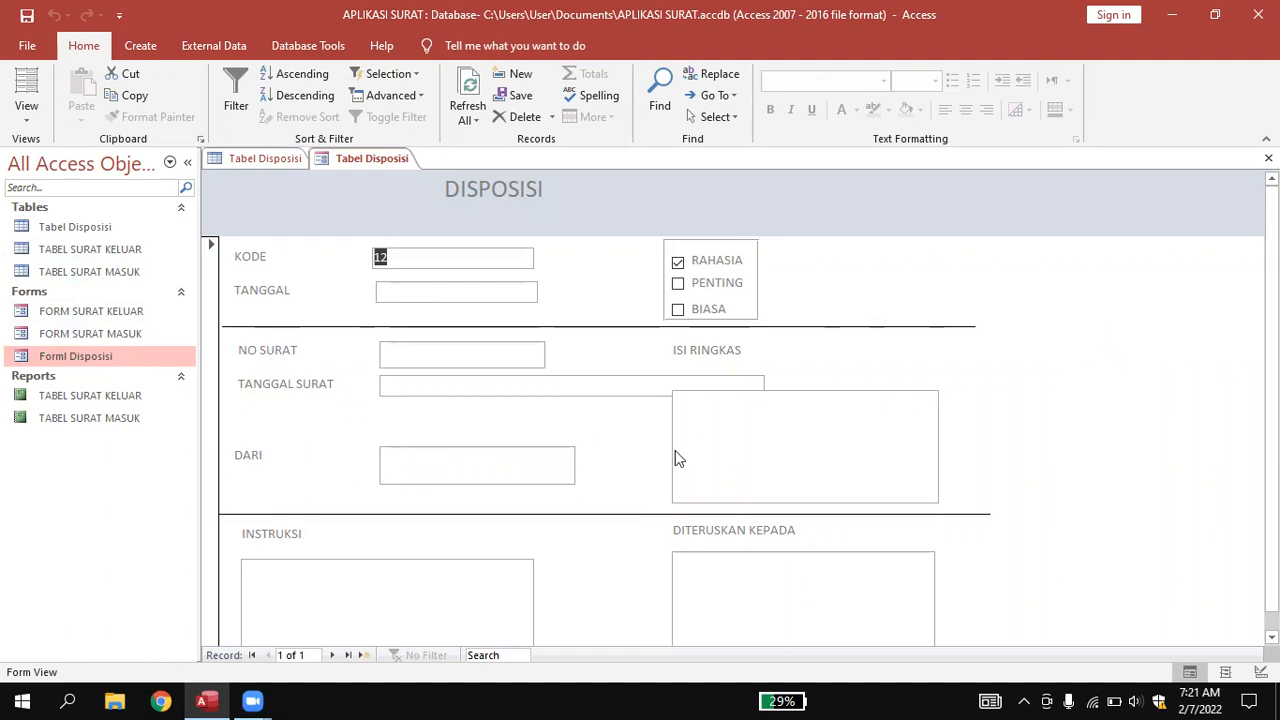
pyautogui.scroll(-1, 711, 443)
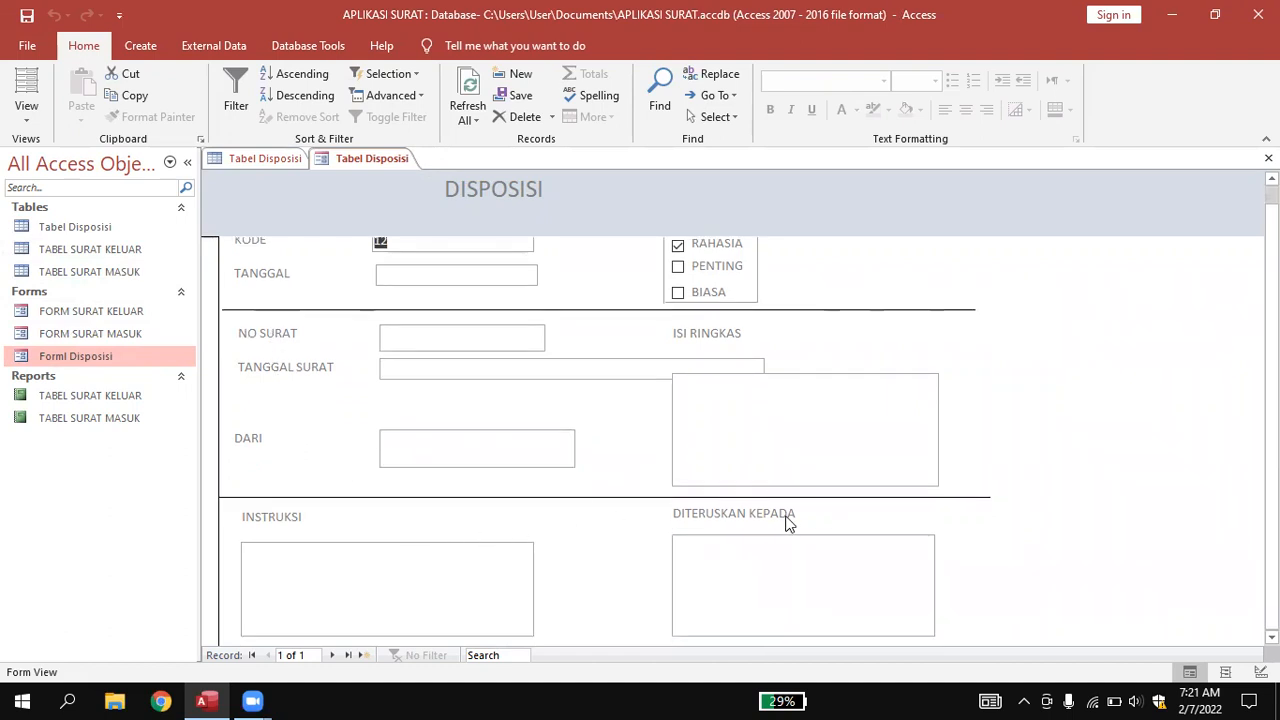
pyautogui.click(259, 158)
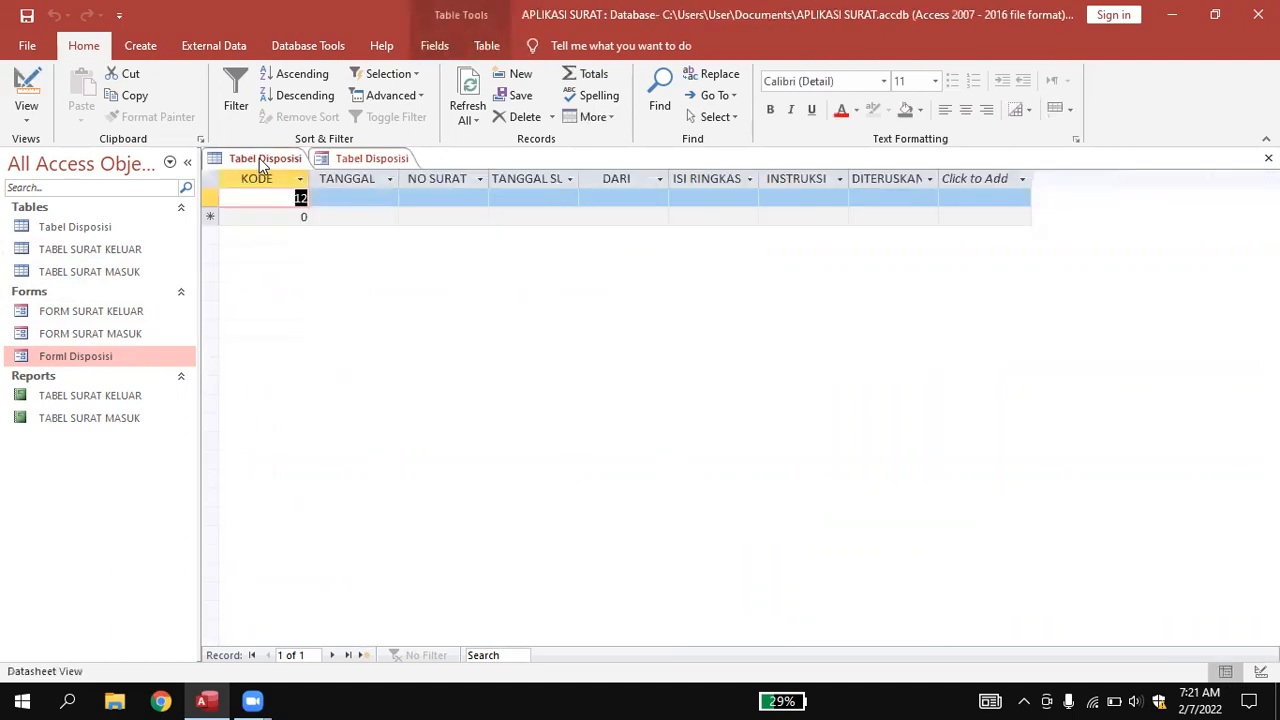
# Widen the DITERUSKAN column in the Tabel Disposisi datasheet.
pyautogui.click(913, 178)
pyautogui.moveTo(938, 172); pyautogui.dragTo(970, 172)
pyautogui.click(893, 263)
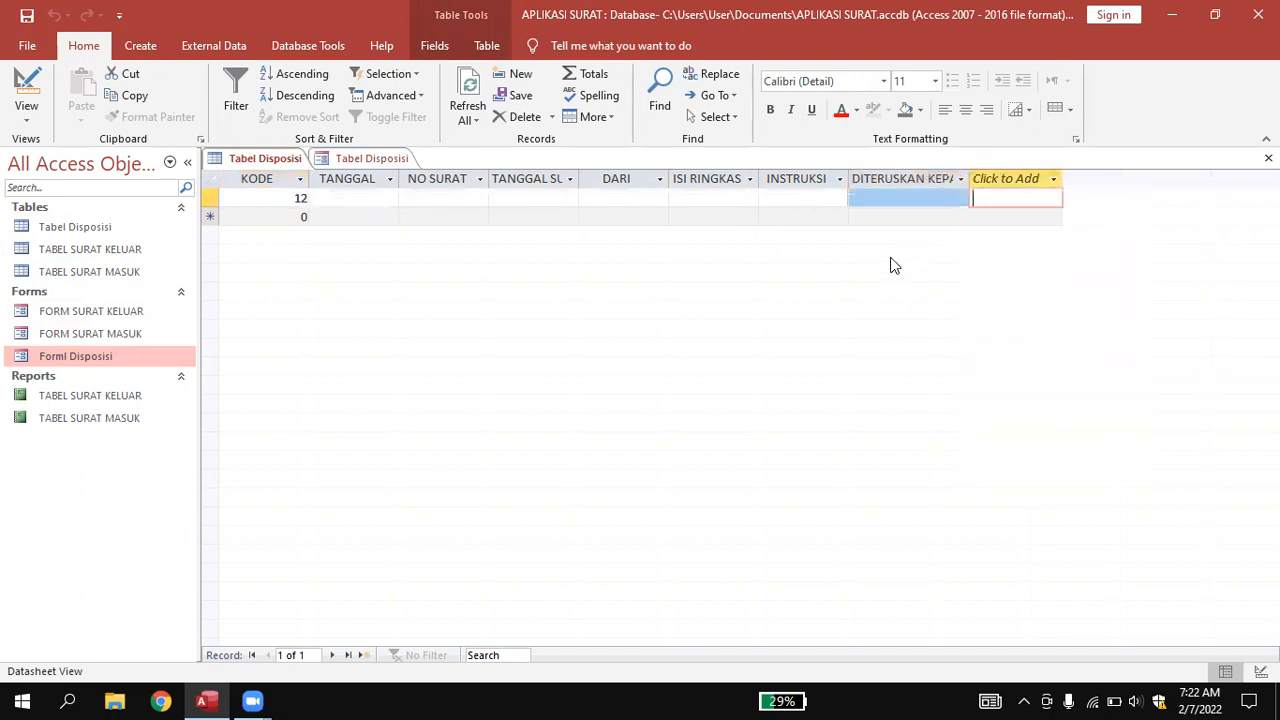
# Try to delete Forml Disposisi and dismiss the warning that it is still open.
pyautogui.rightClick(84, 368)
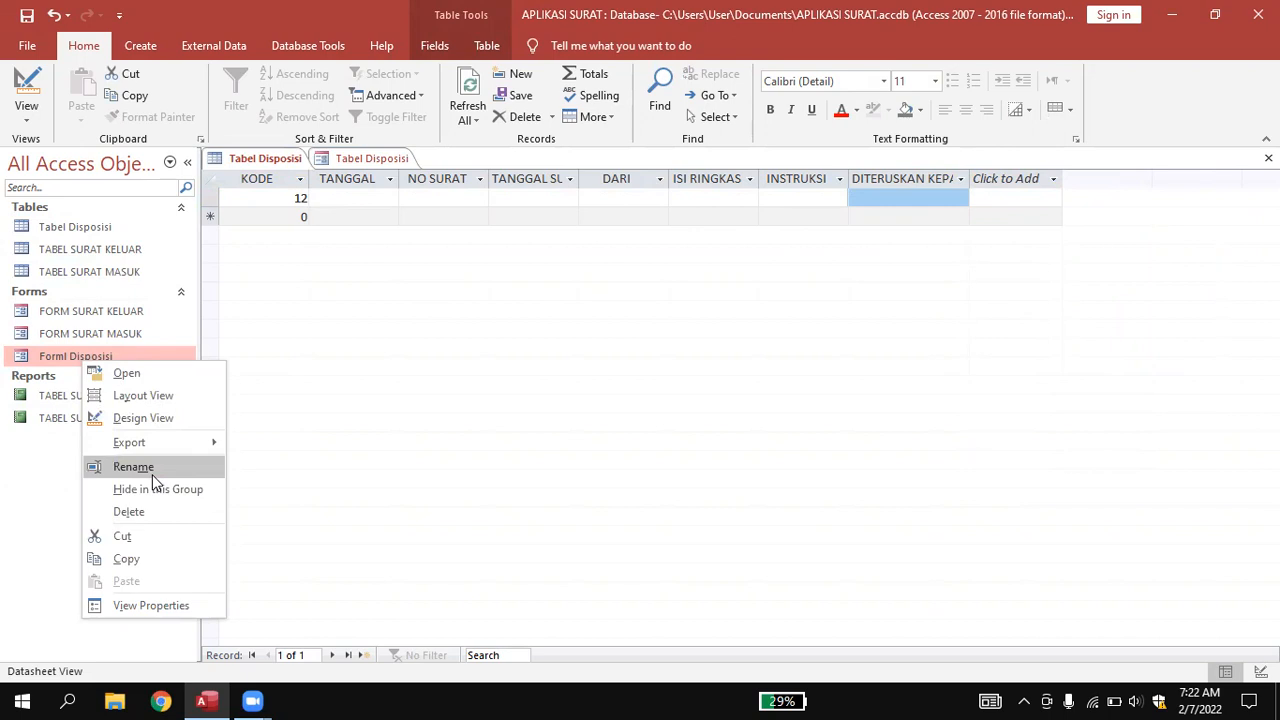
pyautogui.click(144, 508)
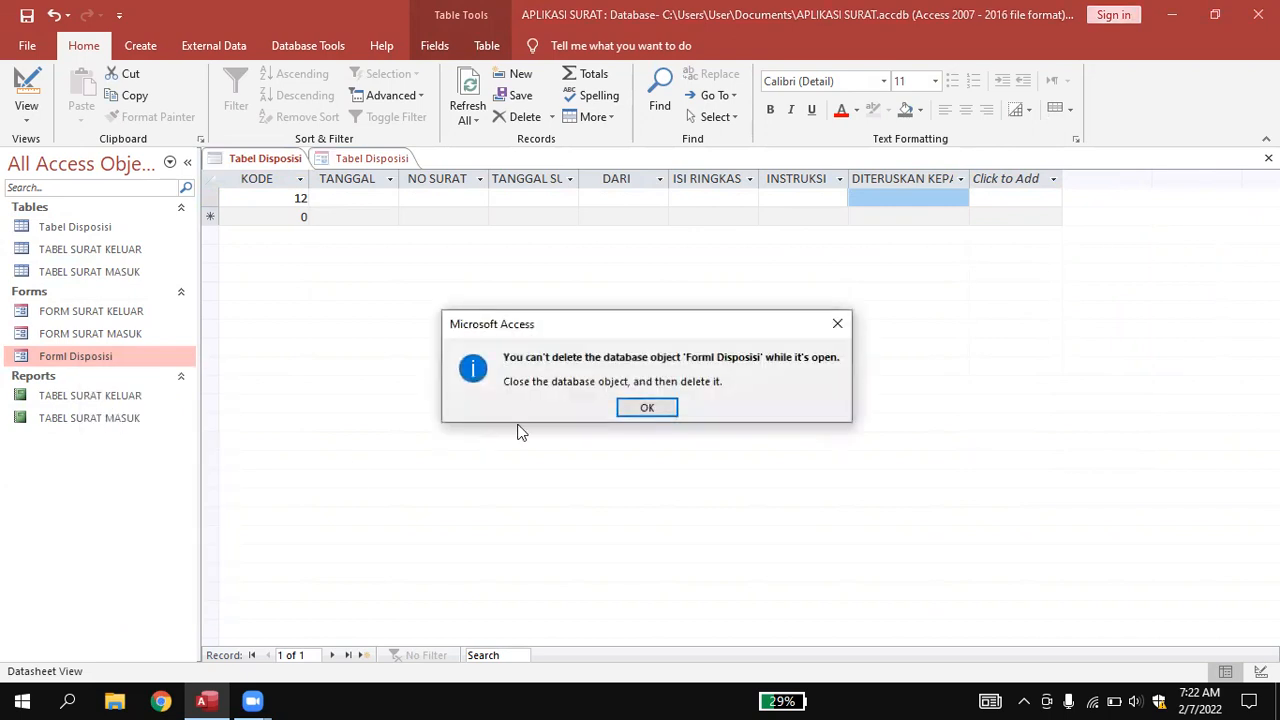
pyautogui.click(647, 408)
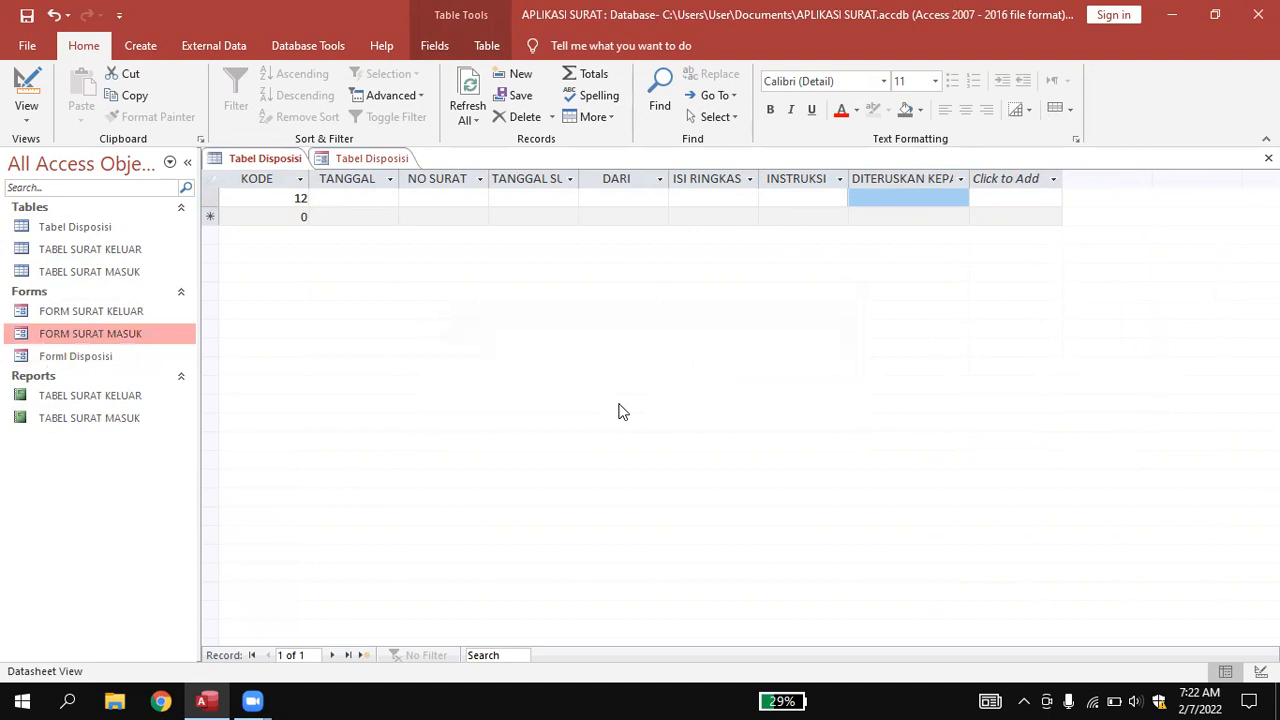
# Close the Disposisi form and Tabel Disposisi datasheet, saving the layout changes.
pyautogui.click(355, 164)
pyautogui.rightClick(355, 164)
pyautogui.click(400, 192)
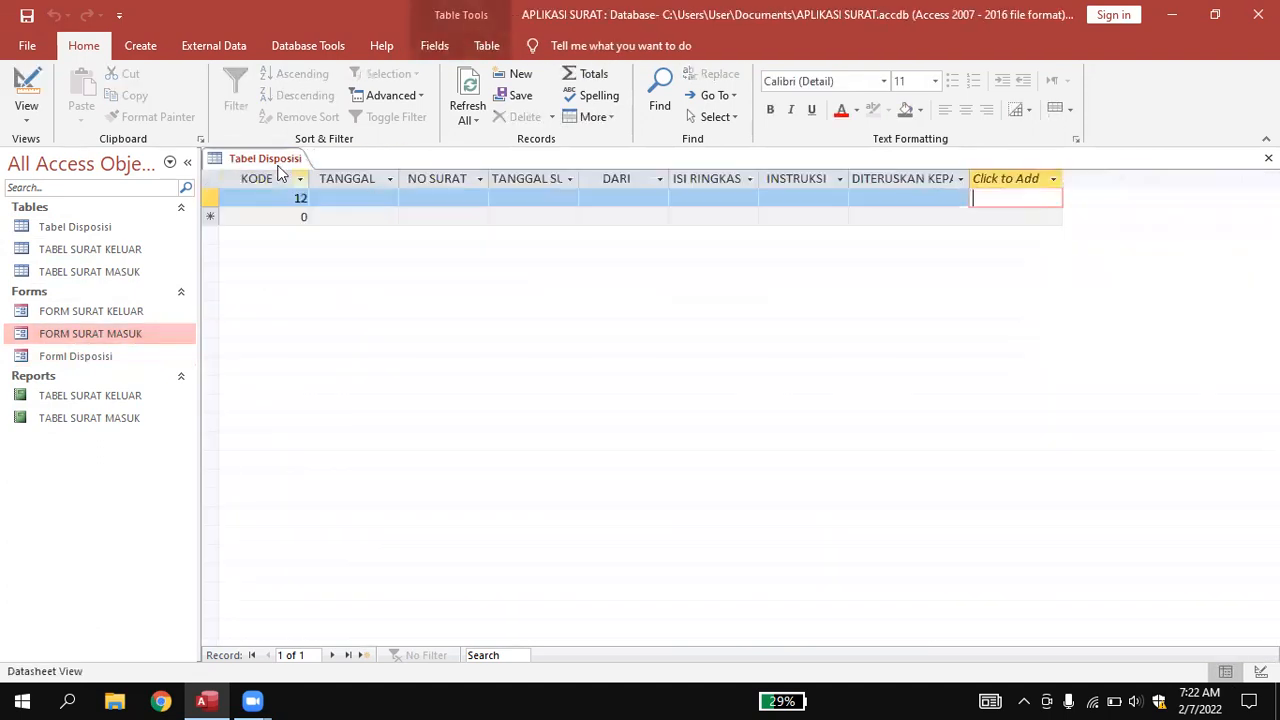
pyautogui.rightClick(257, 165)
pyautogui.click(303, 195)
pyautogui.click(572, 410)
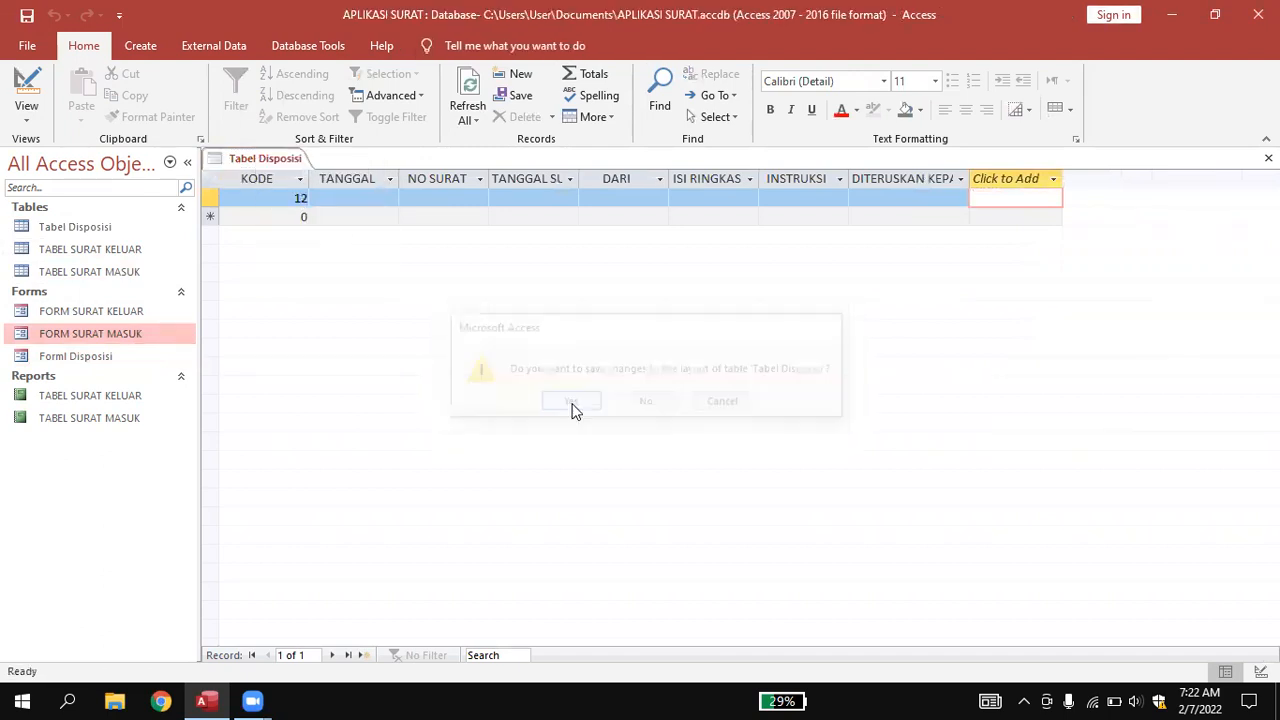
# Permanently delete the Forml Disposisi form.
pyautogui.rightClick(73, 362)
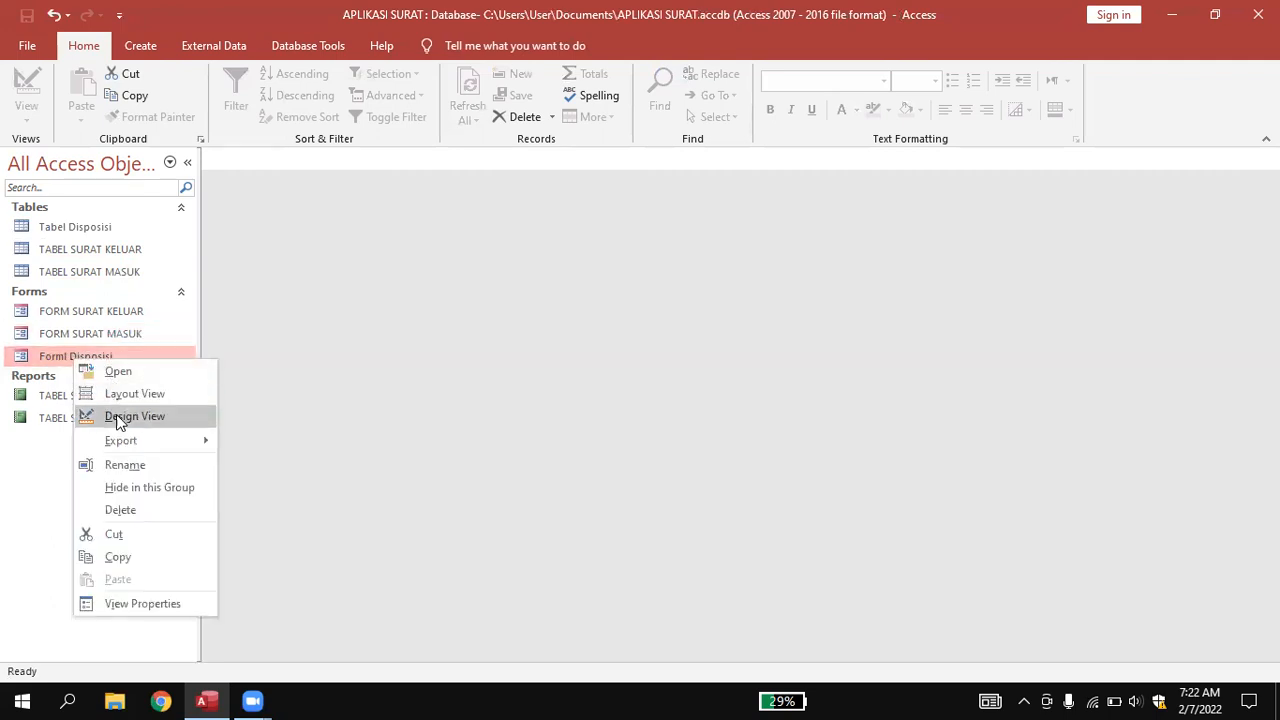
pyautogui.click(118, 510)
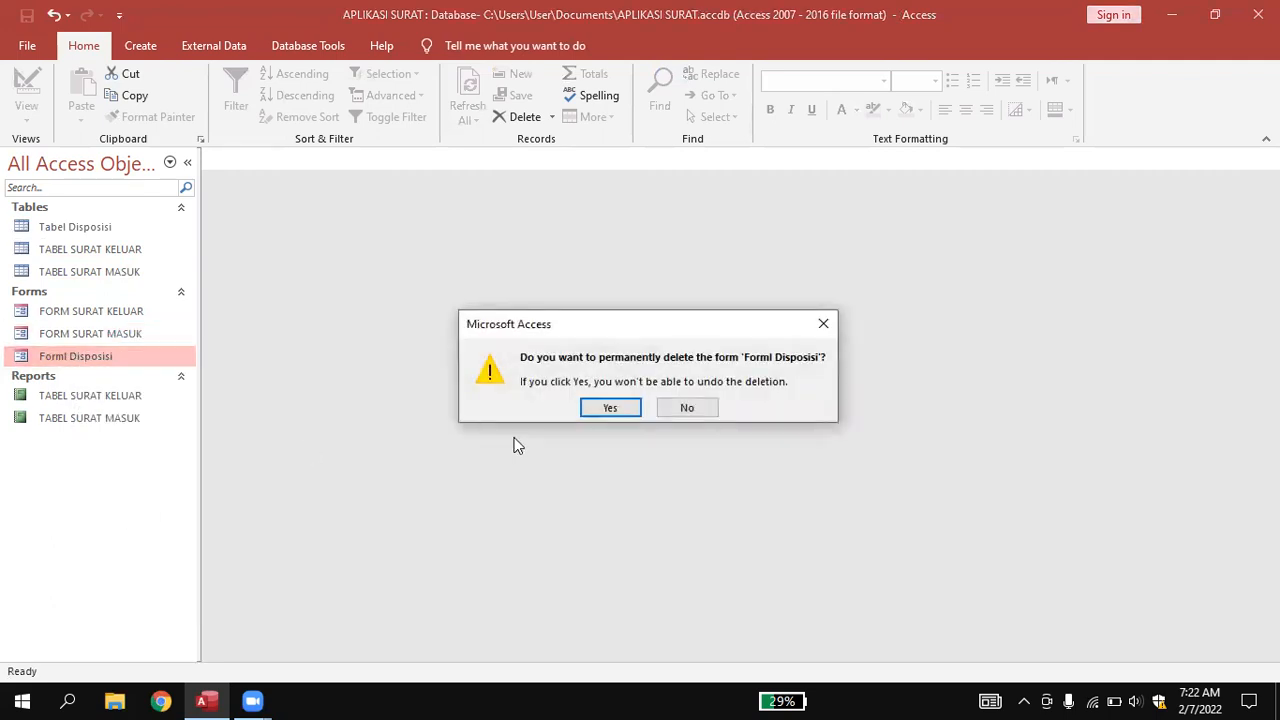
pyautogui.click(586, 412)
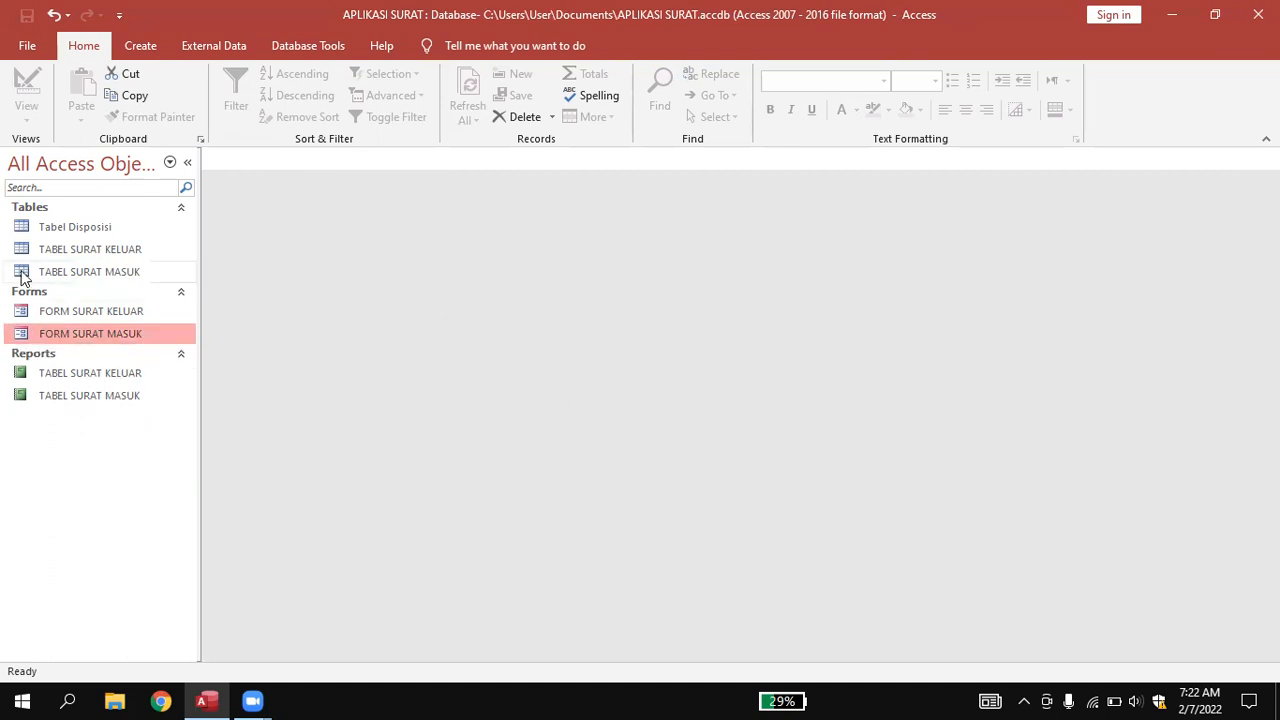
# Delete the Tabel Disposisi table and confirm with Yes.
pyautogui.click(58, 231)
pyautogui.rightClick(60, 230)
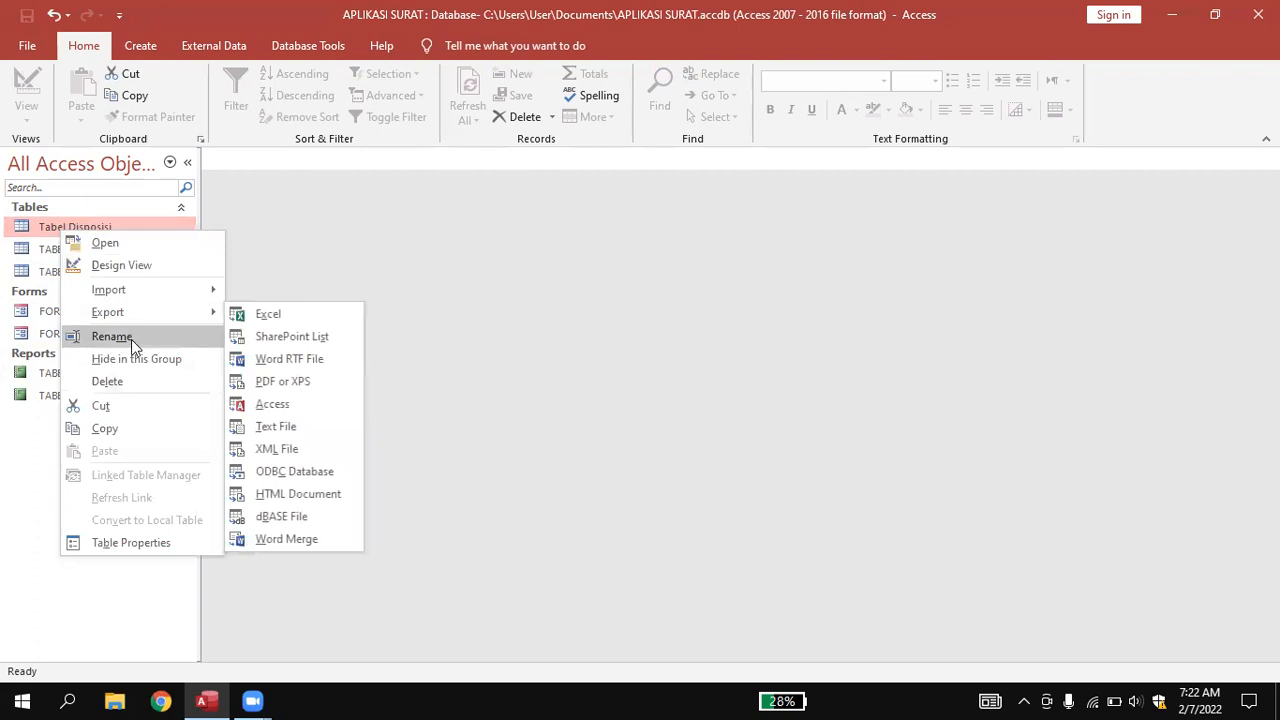
pyautogui.click(128, 385)
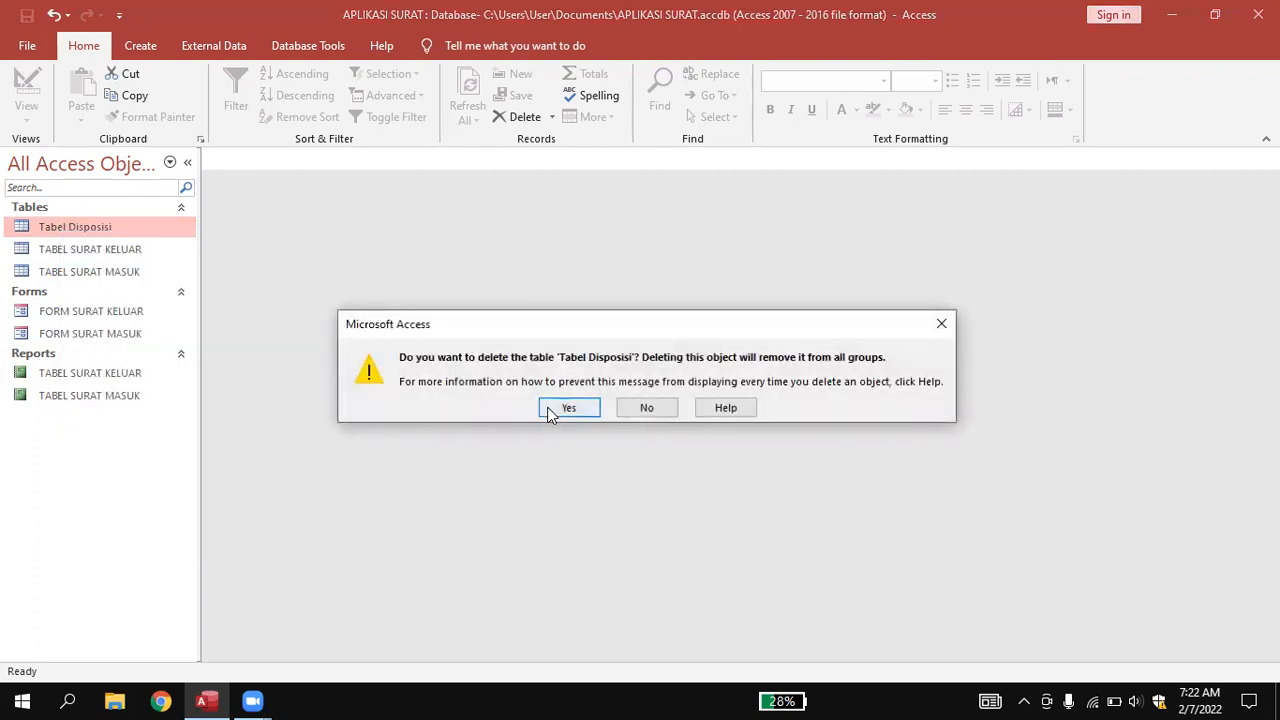
pyautogui.click(550, 410)
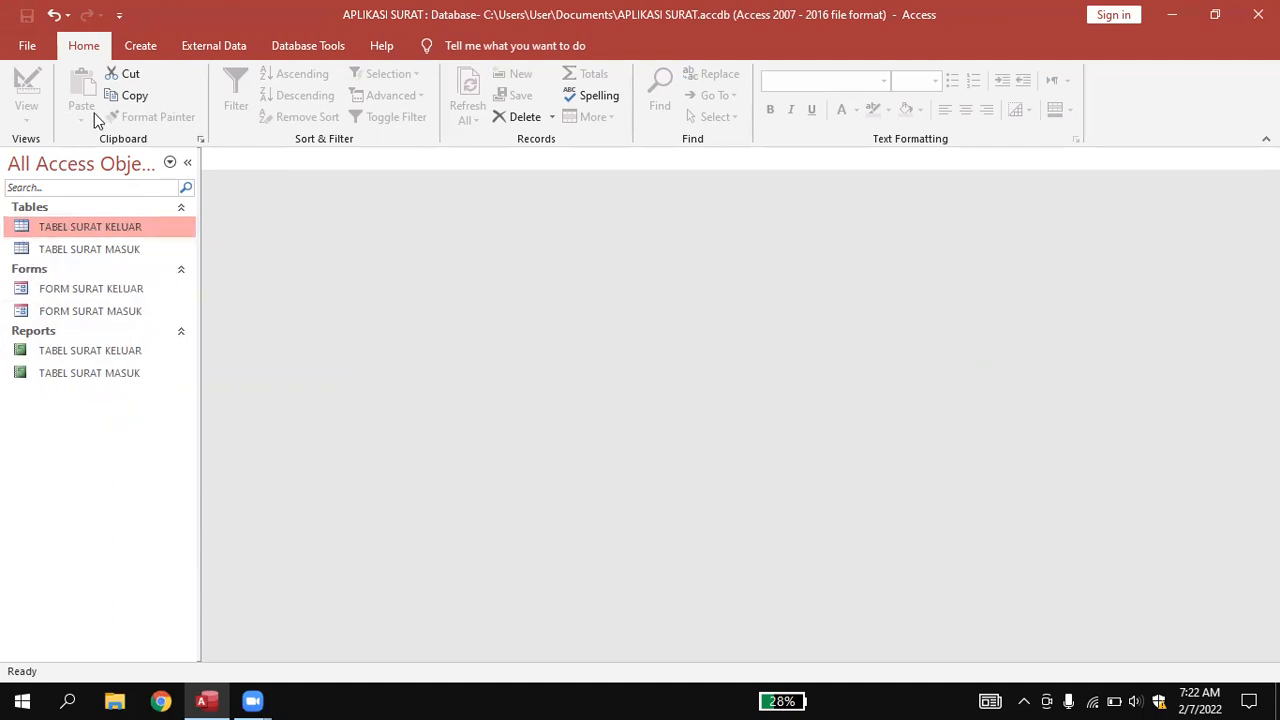
# Create a new blank Table1 and check that its ID field is AutoNumber.
pyautogui.click(141, 47)
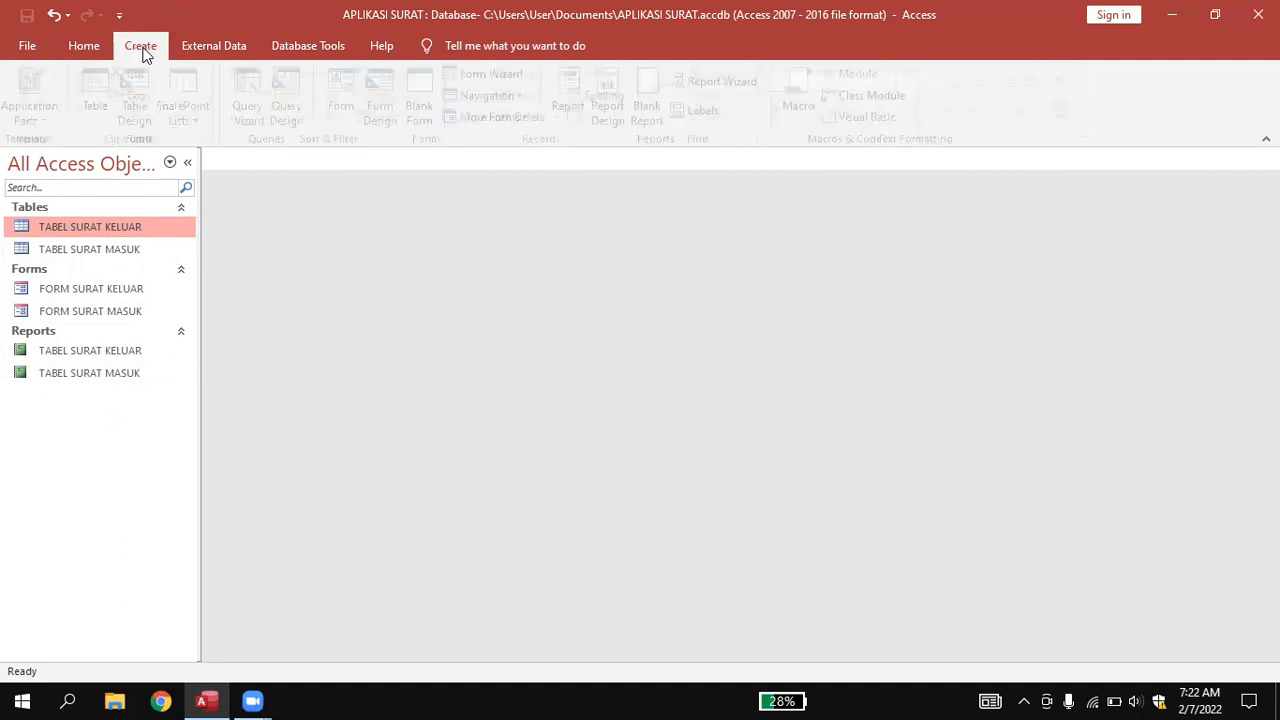
pyautogui.click(104, 84)
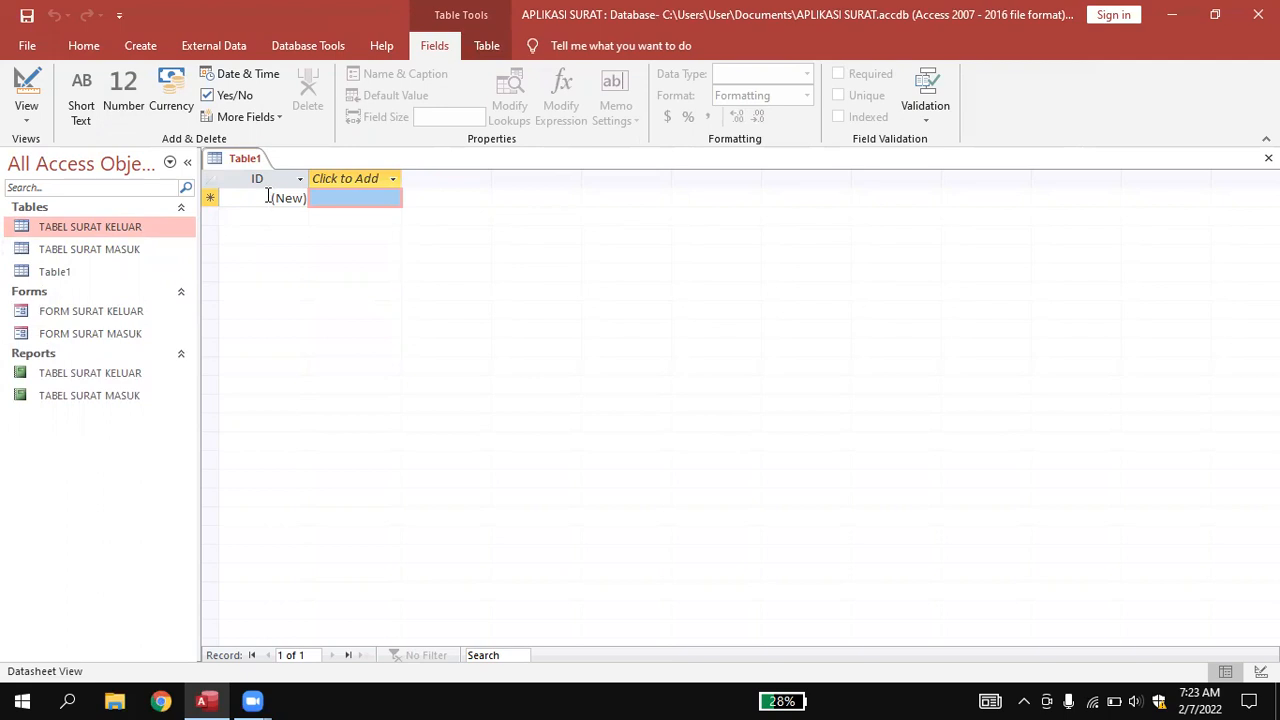
pyautogui.click(268, 197)
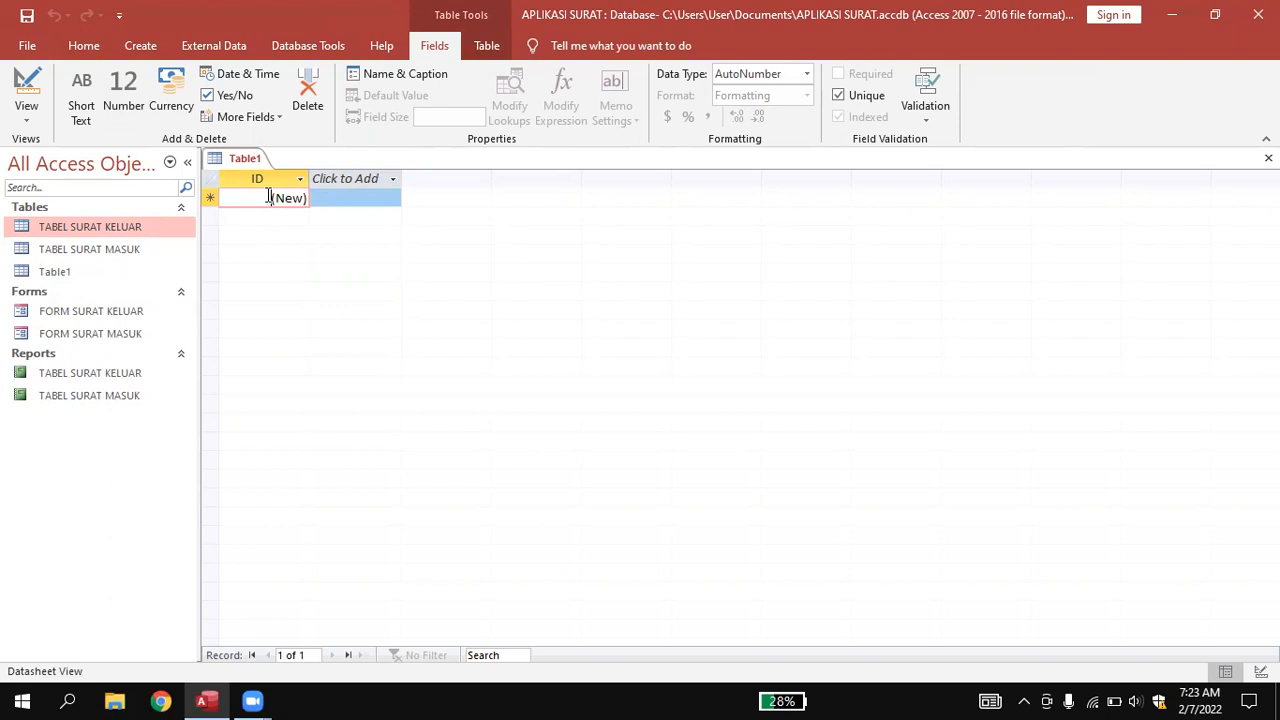
# Launch a second Access from Windows search and switch to its start screen.
pyautogui.click(67, 700)
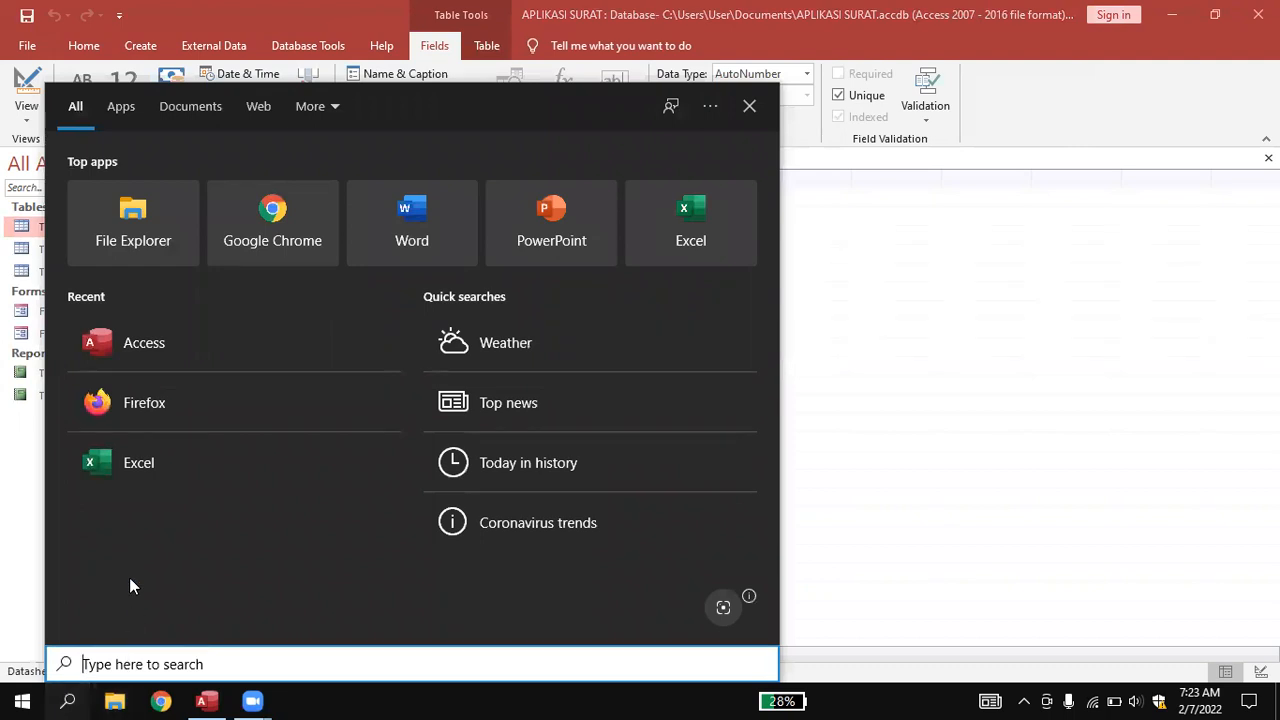
pyautogui.click(178, 362)
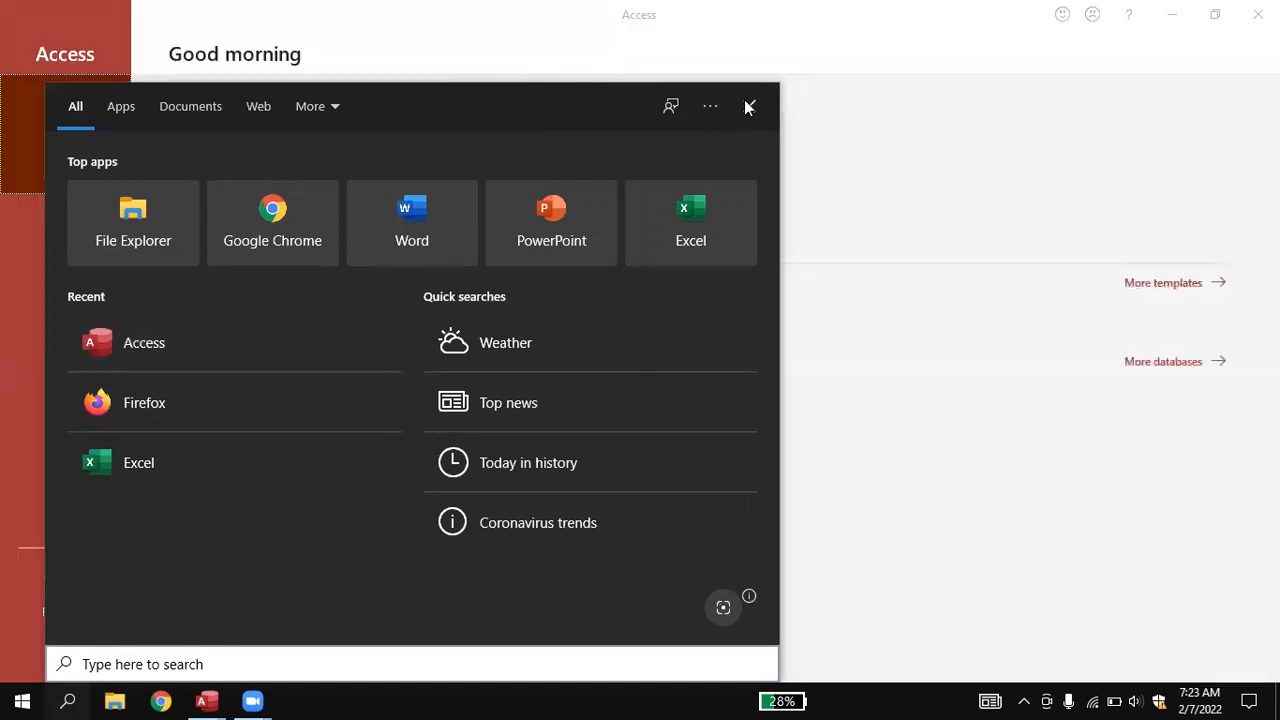
pyautogui.click(748, 106)
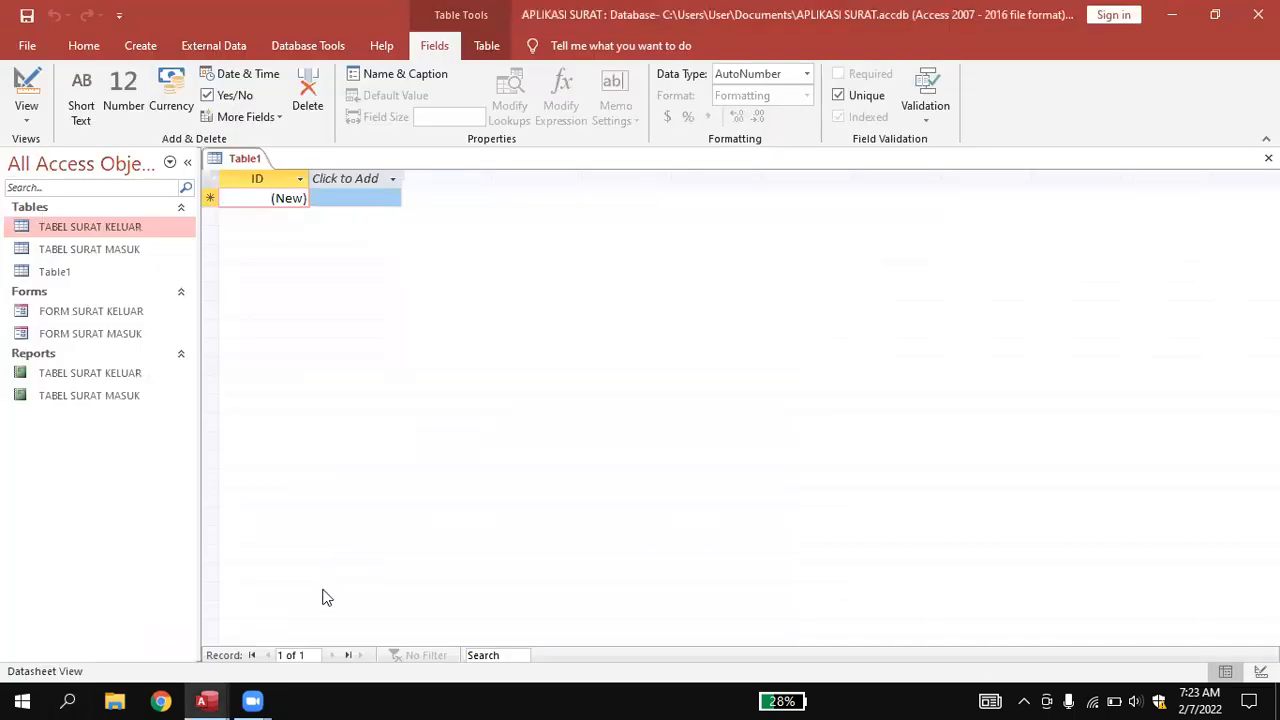
pyautogui.moveTo(216, 699)
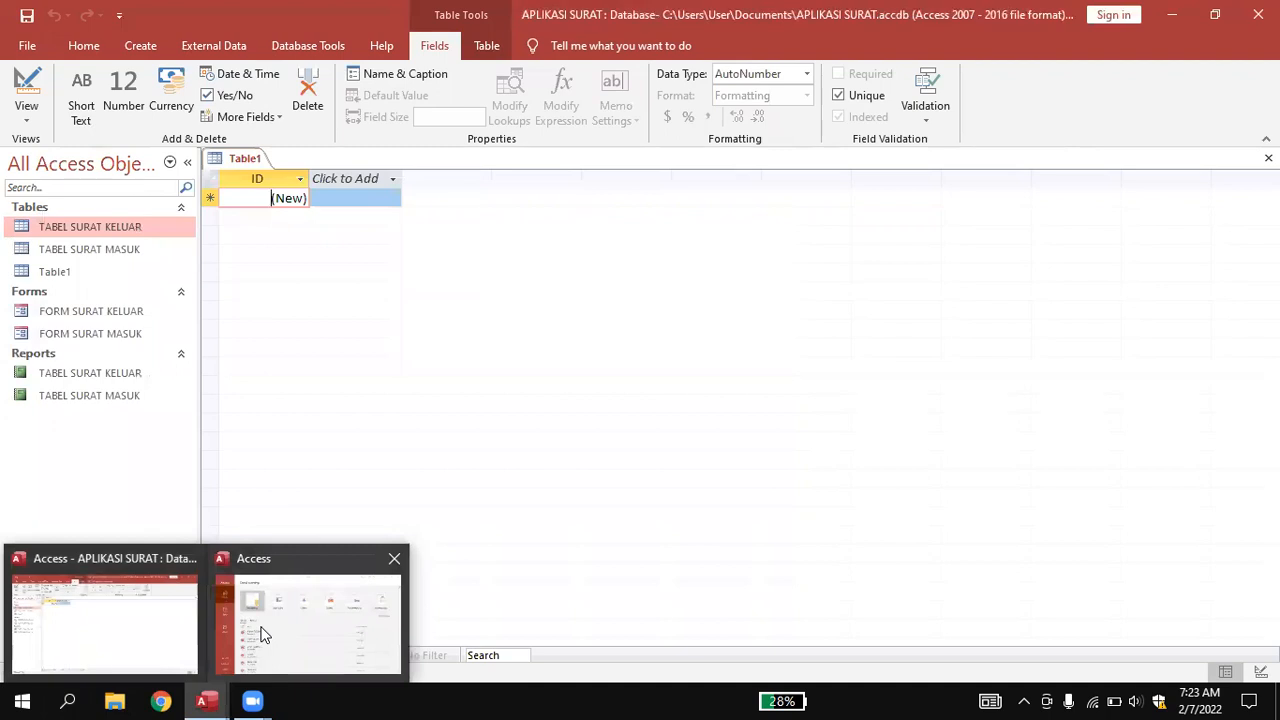
pyautogui.click(262, 635)
# Open the ARSIP DIGITAL reference database and log in with the user ID and password.
pyautogui.click(332, 440)
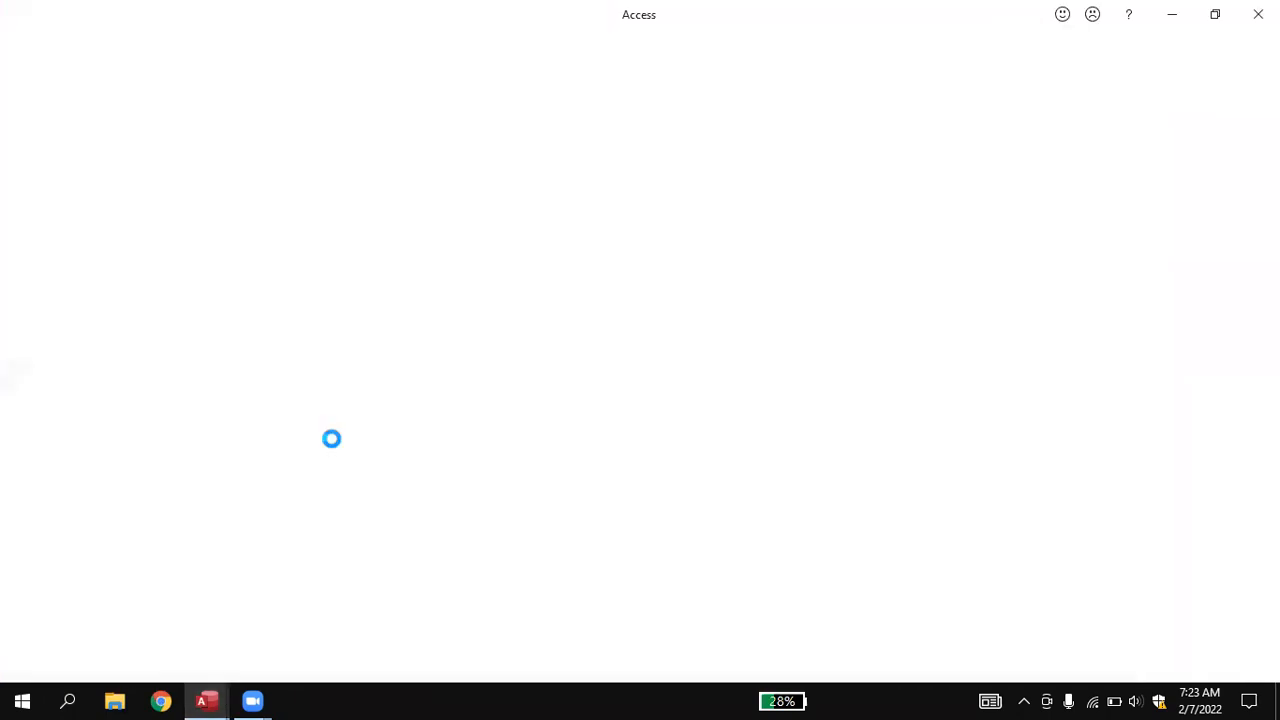
pyautogui.click(614, 354)
pyautogui.write('user')
pyautogui.press('Tab')
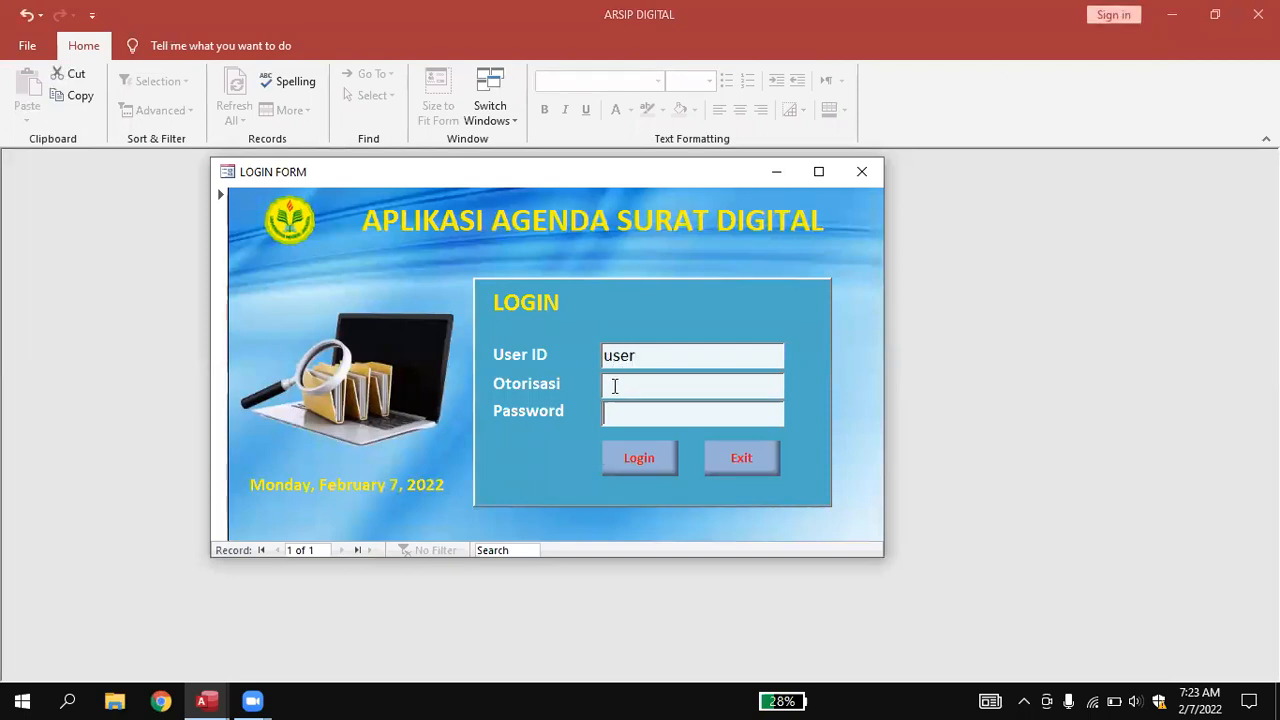
pyautogui.write('1234')
pyautogui.click(647, 462)
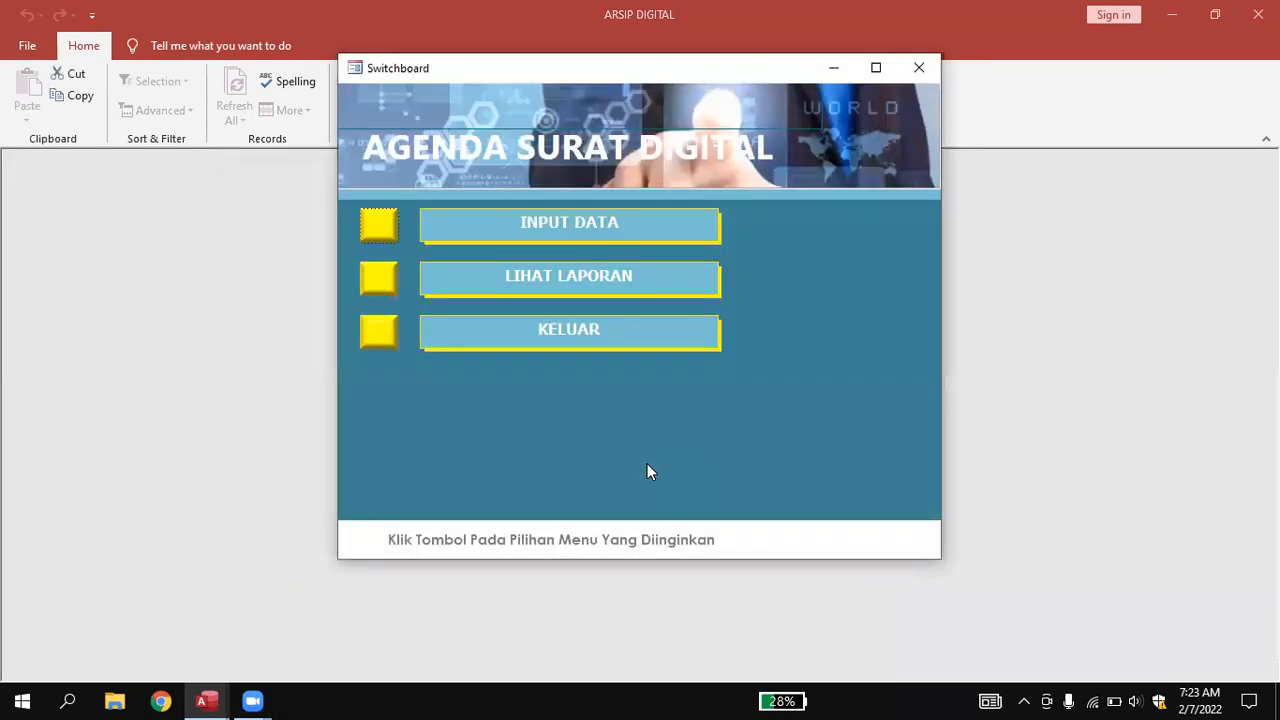
# Open the LEMBAR DISPOSISI incoming-letter disposition form, then return to the APLIKASI SURAT window.
pyautogui.click(559, 218)
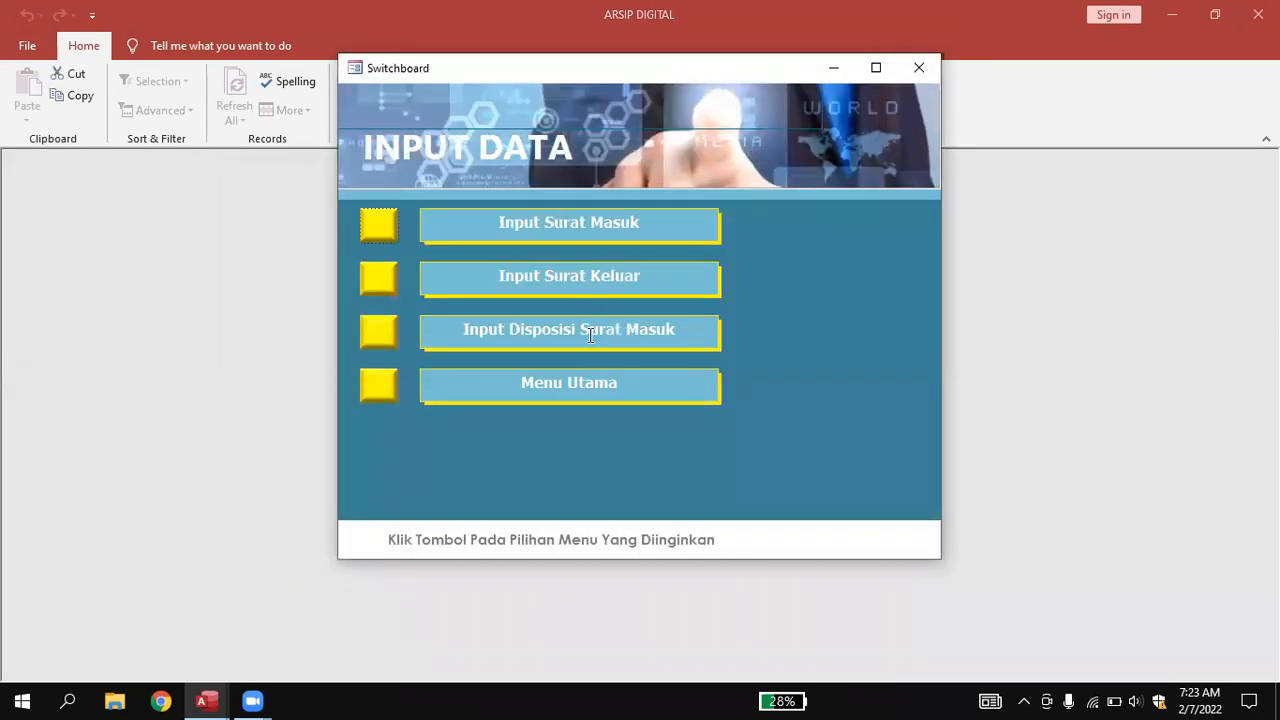
pyautogui.click(590, 333)
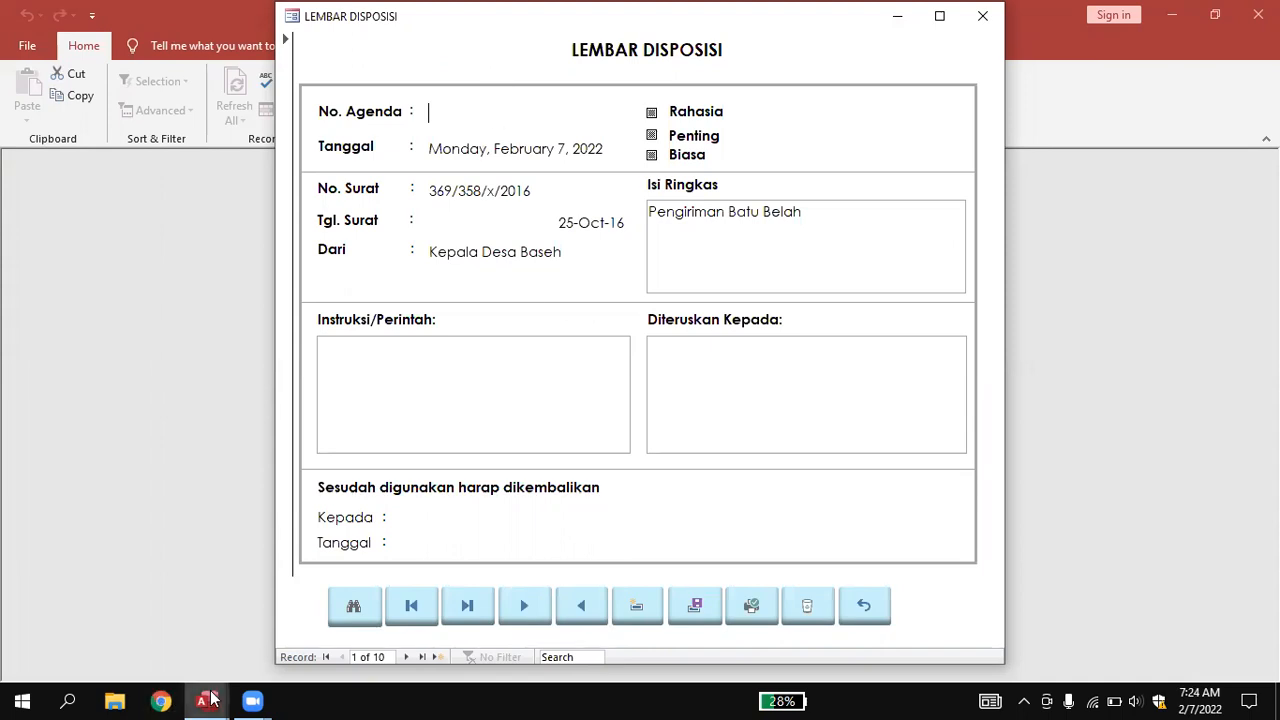
pyautogui.moveTo(212, 699)
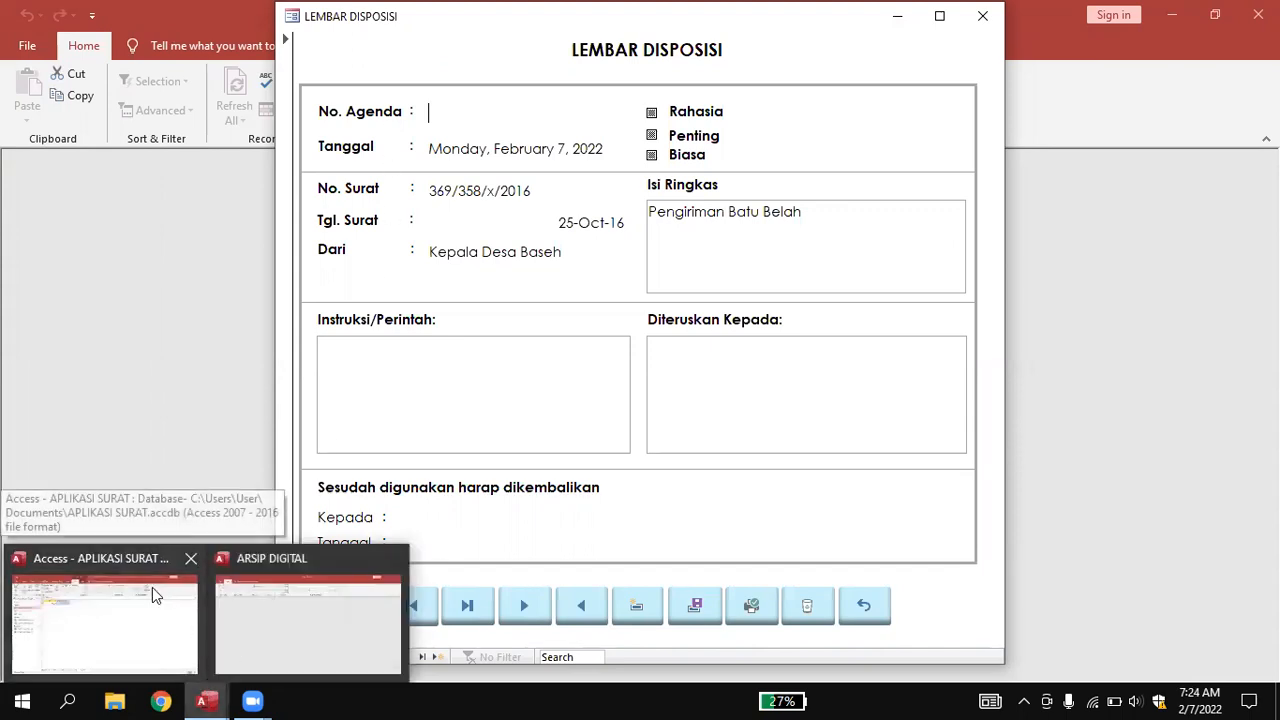
pyautogui.click(153, 592)
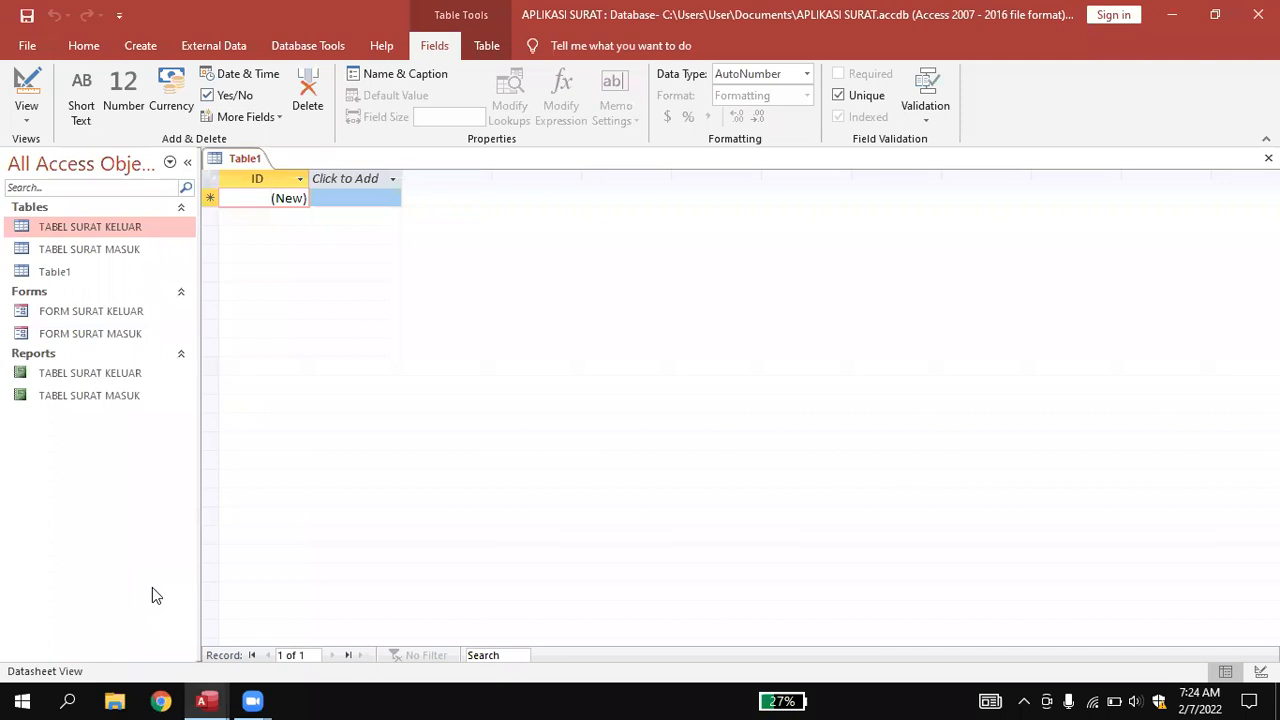
# Select TABEL SURAT MASUK in the navigation pane and show its context menu.
pyautogui.click(120, 246)
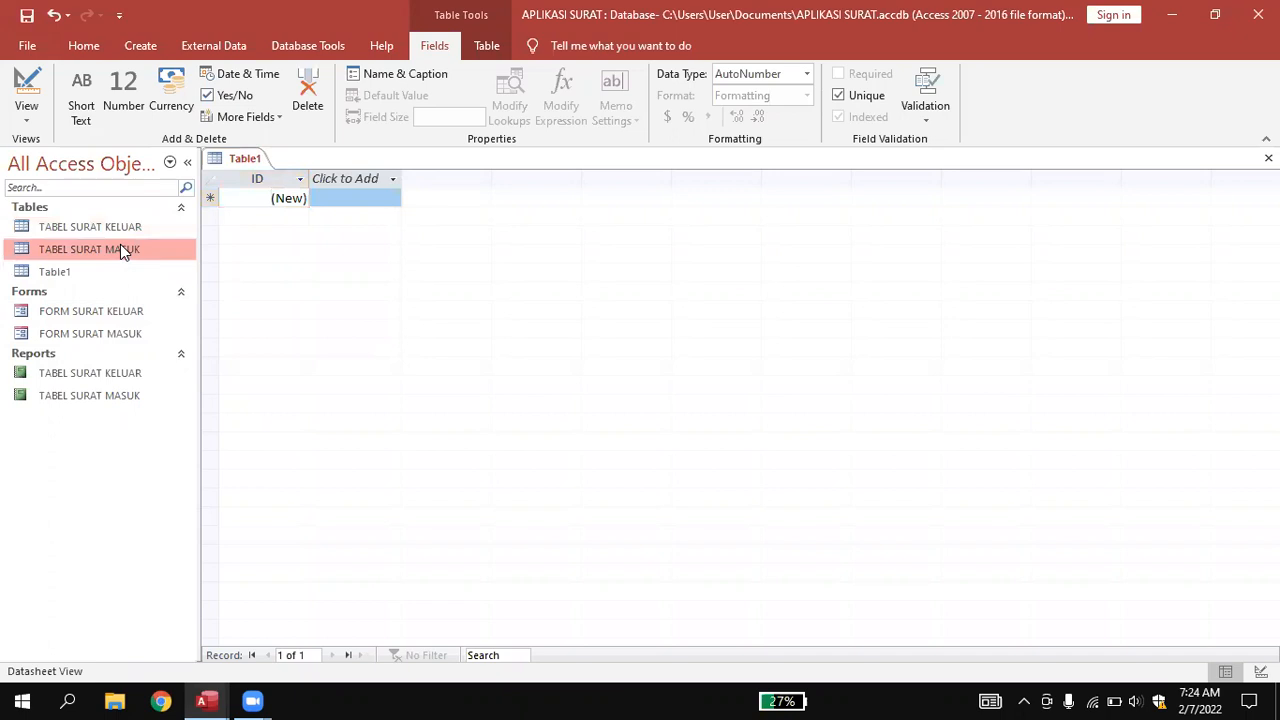
pyautogui.rightClick(120, 246)
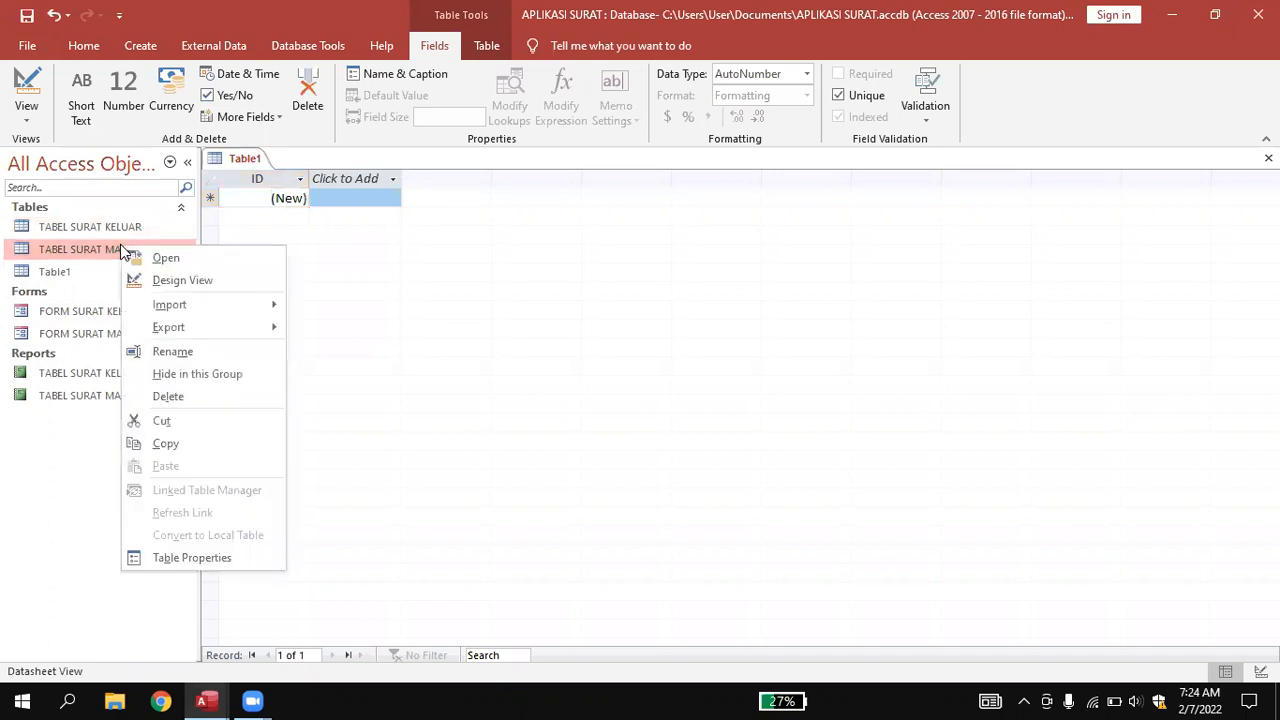
# Open TABEL SURAT MASUK in Design View and set the Kode key field to Short Text.
pyautogui.click(185, 281)
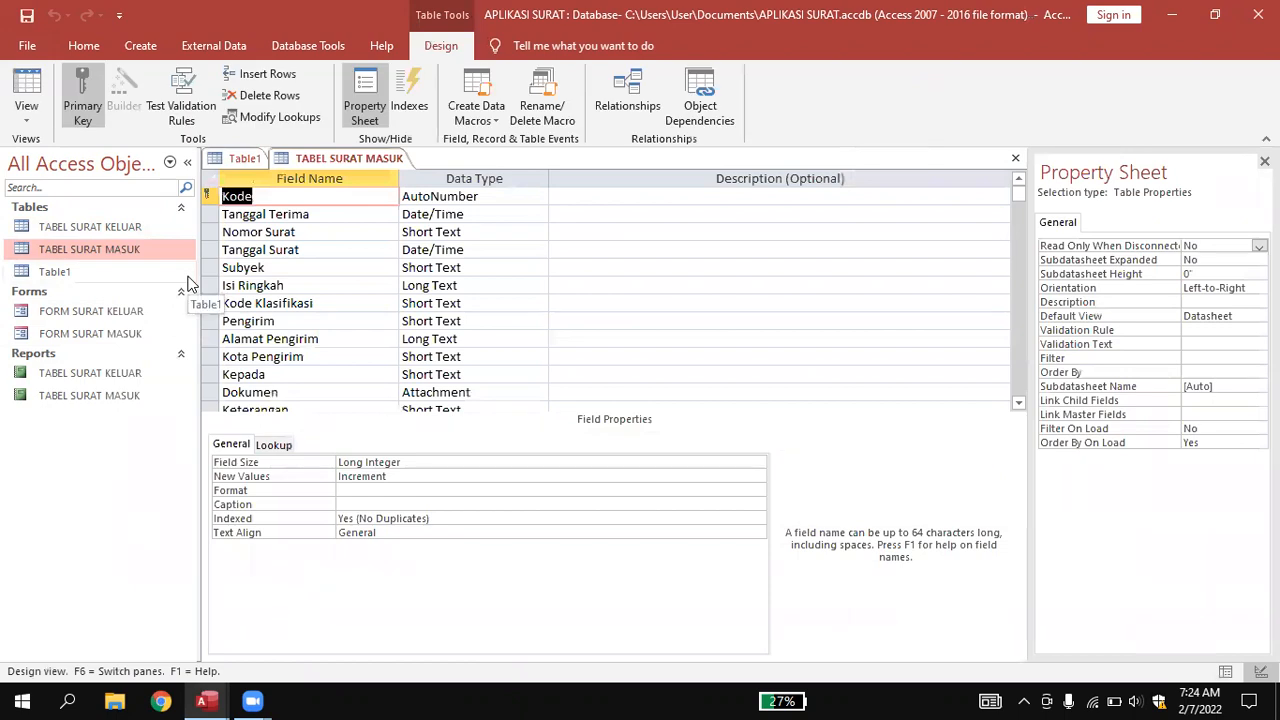
pyautogui.click(374, 250)
pyautogui.click(340, 196)
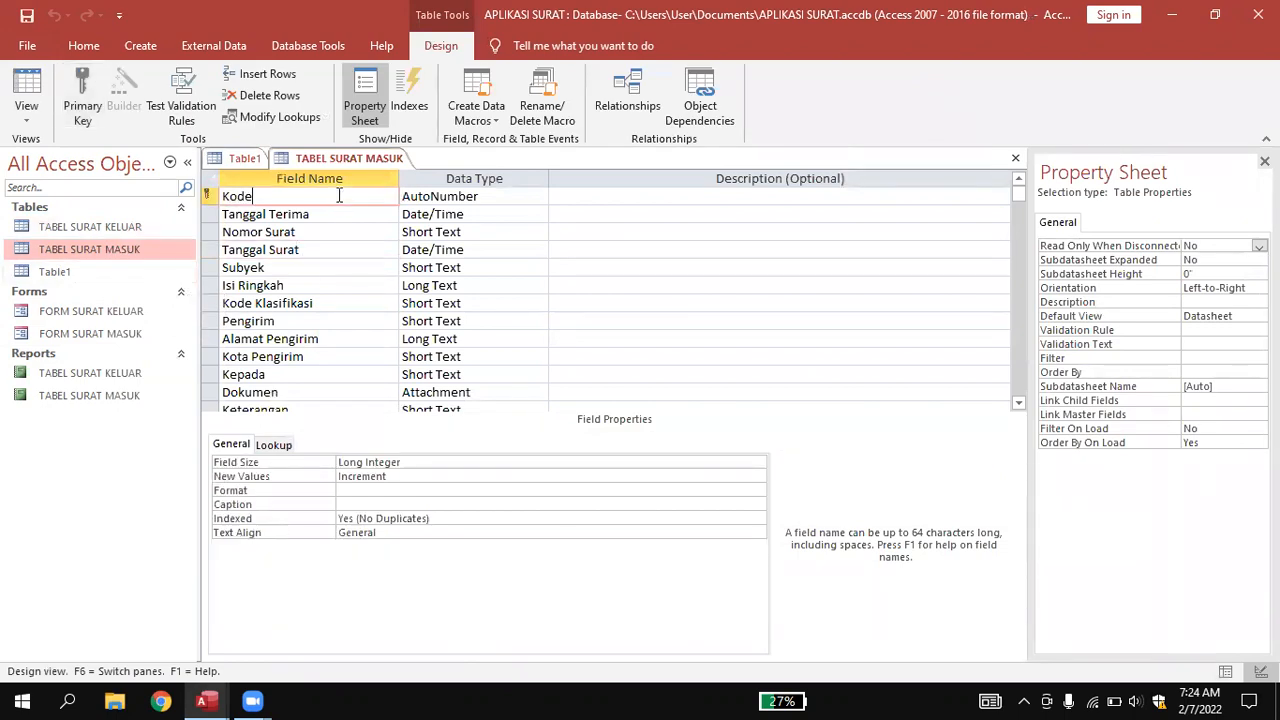
pyautogui.click(455, 200)
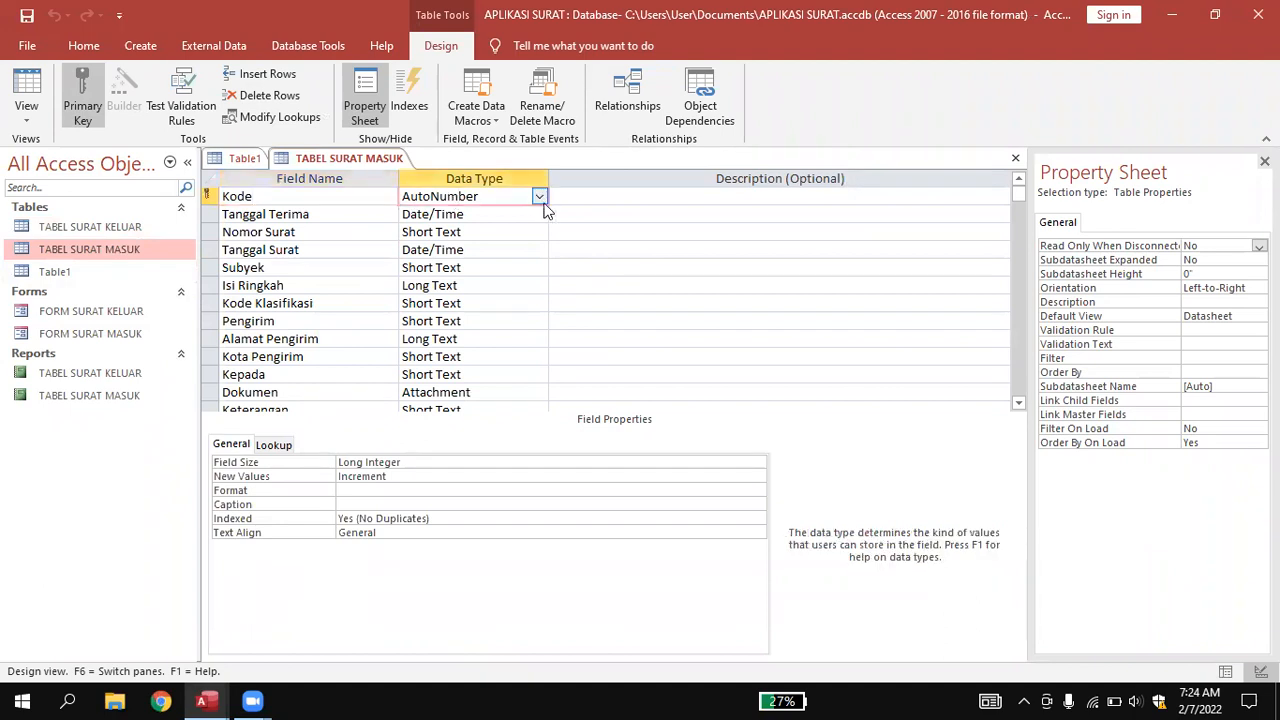
pyautogui.click(540, 197)
pyautogui.click(520, 214)
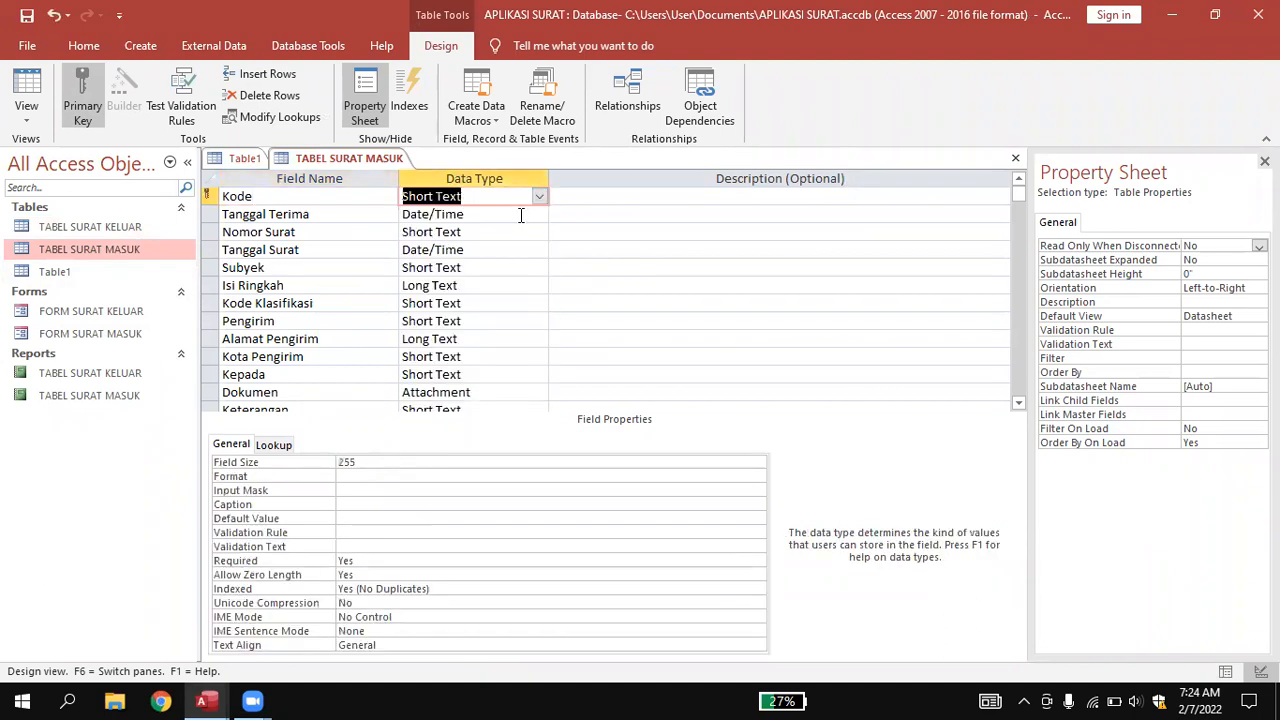
pyautogui.click(620, 216)
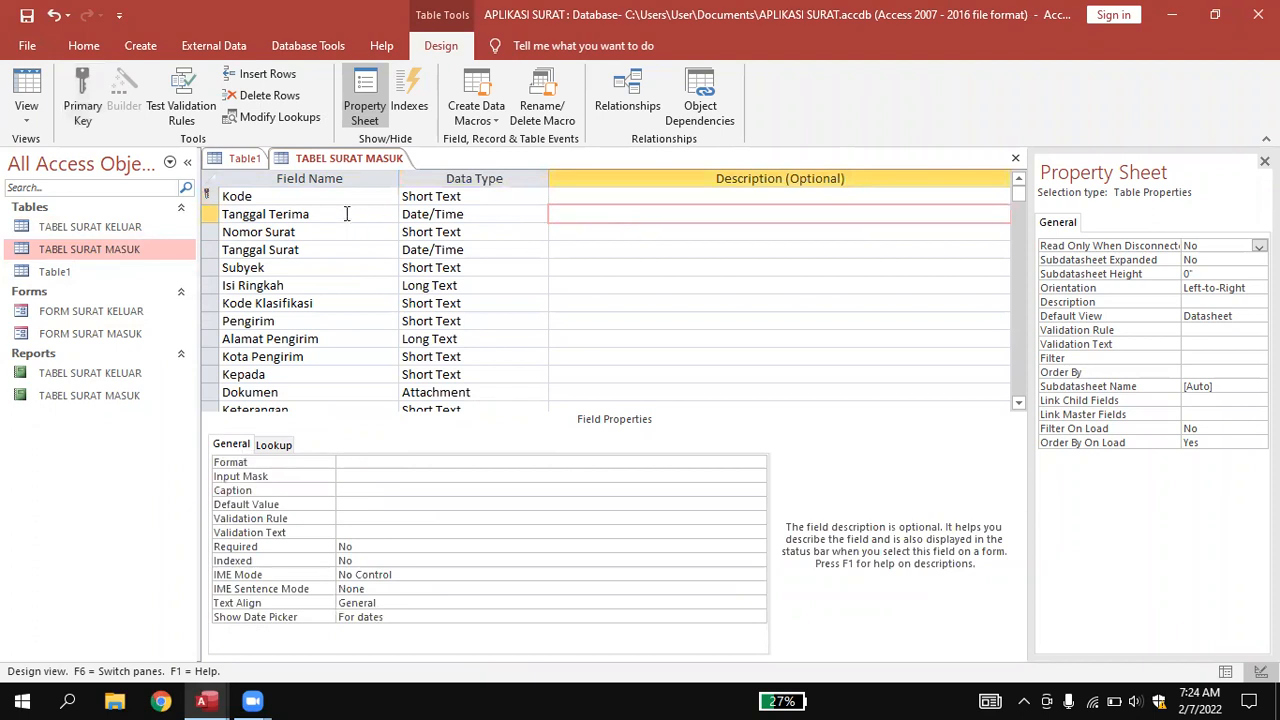
# Rename the Kode field to 'Nomor Agenda', keeping its Short Text data type.
pyautogui.click(309, 197)
pyautogui.press('BackSpace')
pyautogui.press('BackSpace')
pyautogui.press('BackSpace')
pyautogui.press('BackSpace')
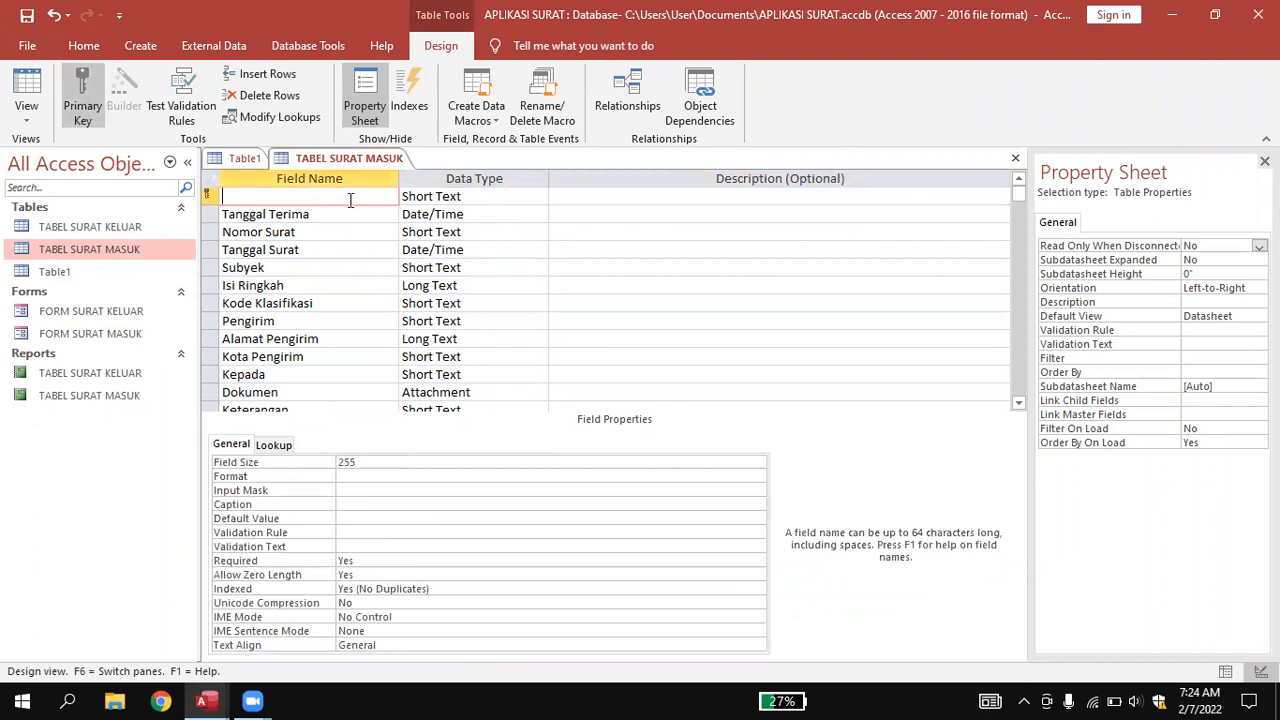
pyautogui.click(451, 196)
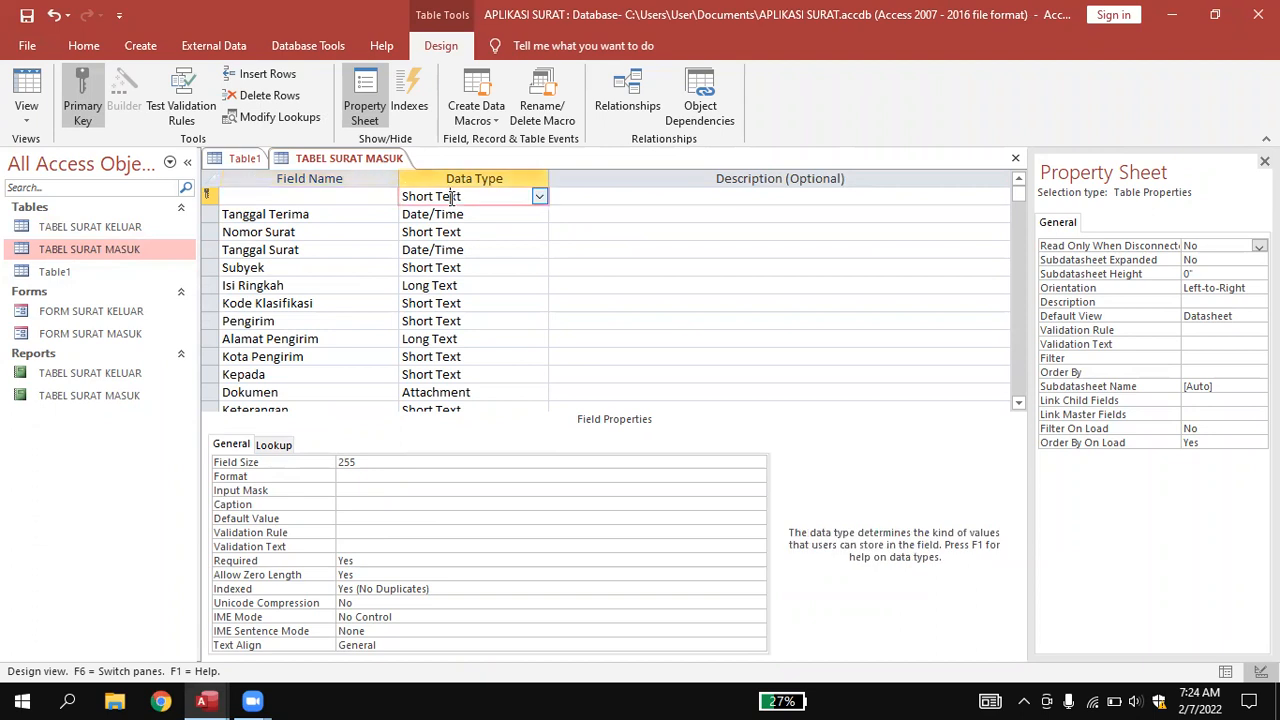
pyautogui.click(541, 197)
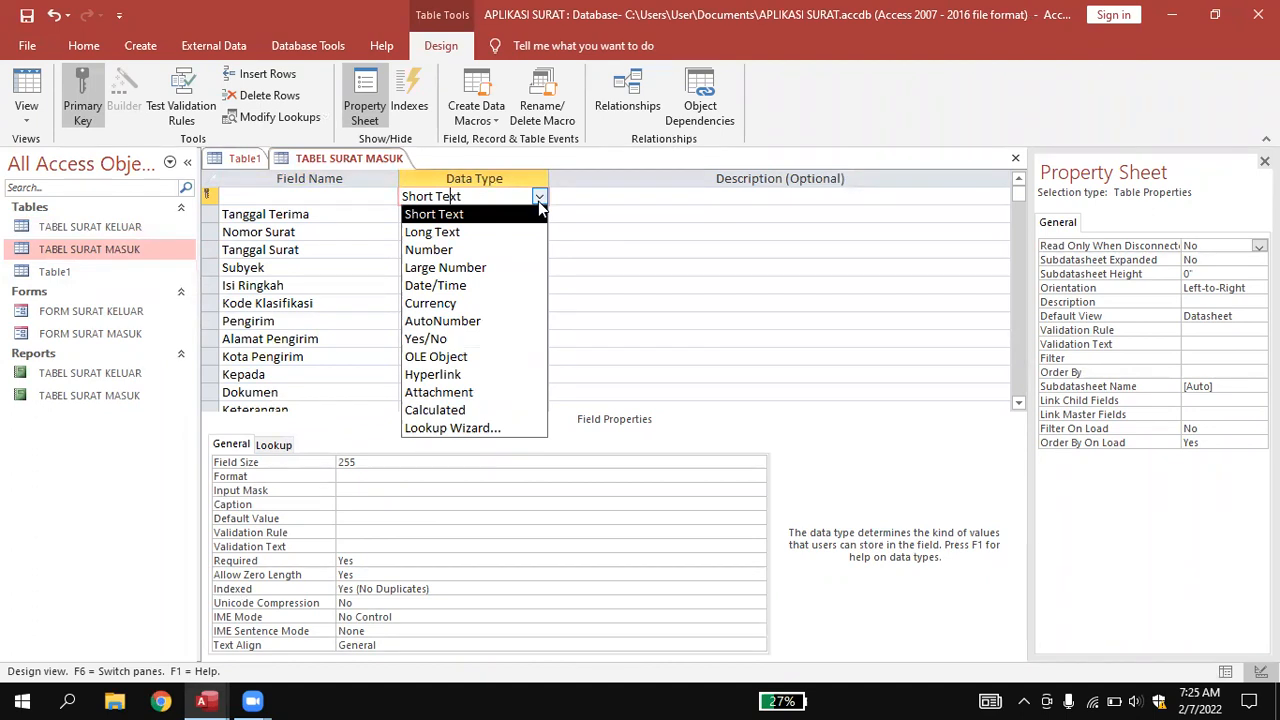
pyautogui.click(597, 216)
pyautogui.click(434, 199)
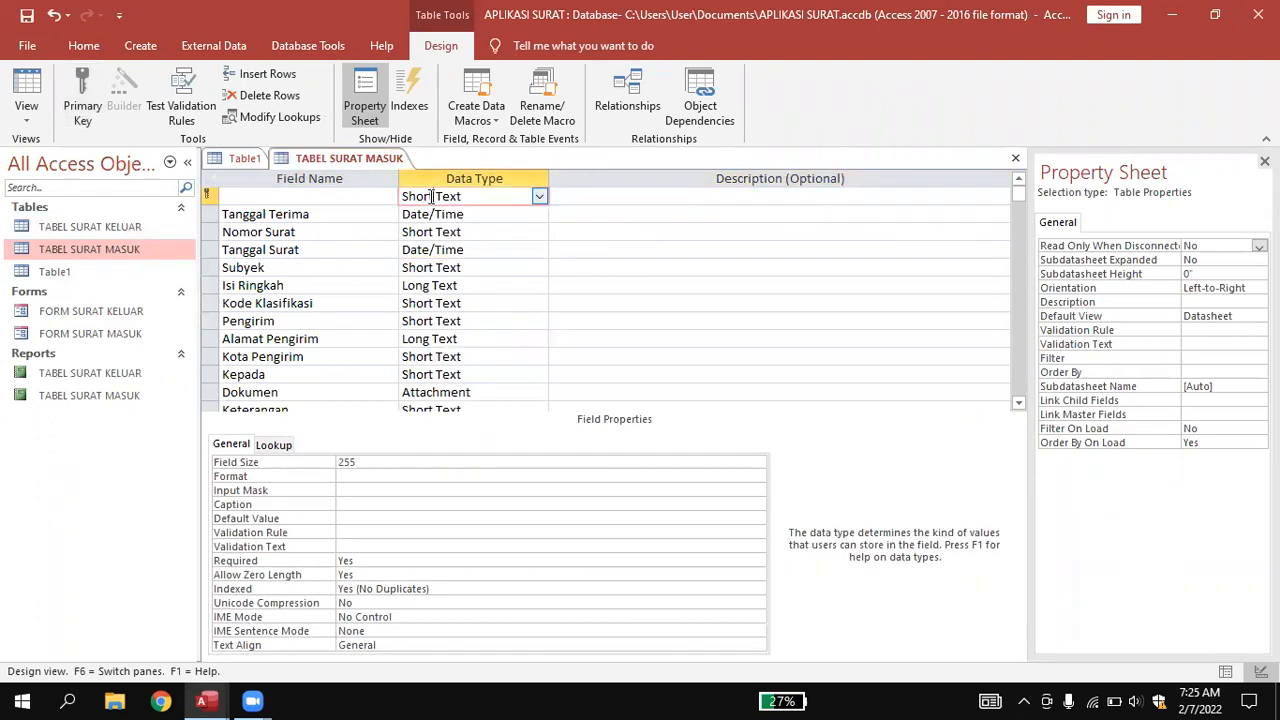
pyautogui.click(339, 202)
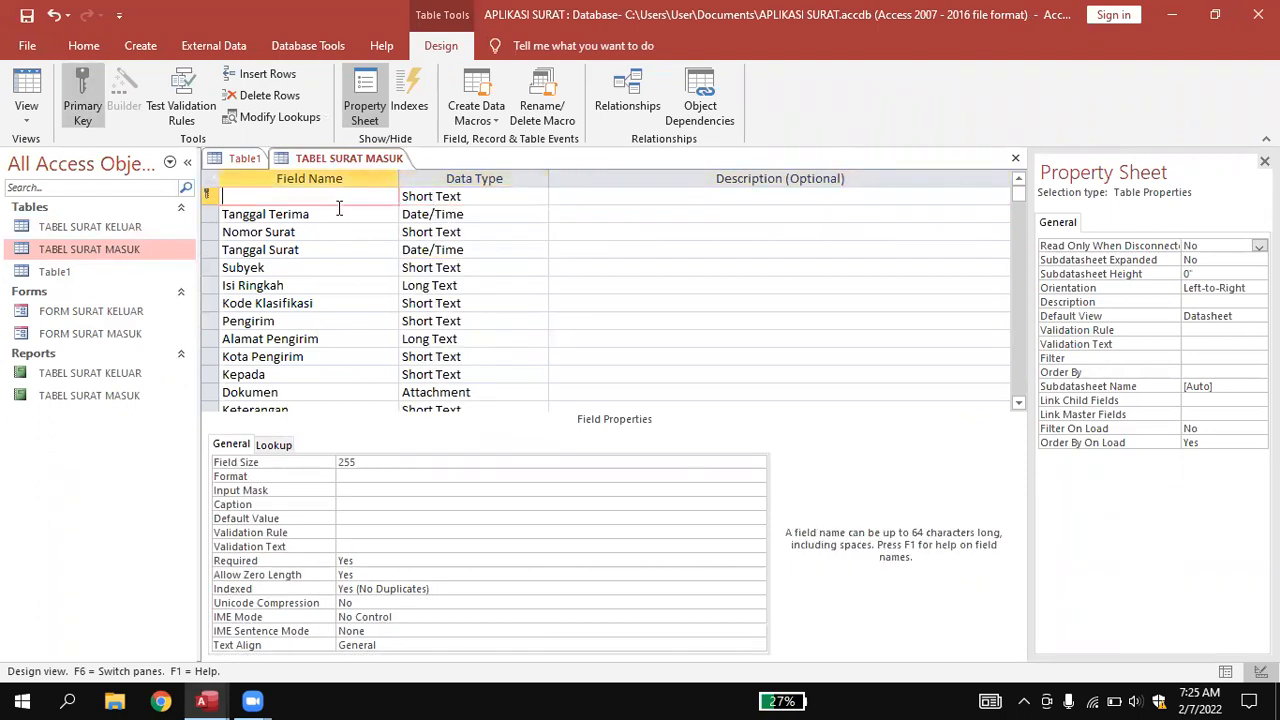
pyautogui.write('Nomor Agenda')
pyautogui.click(640, 249)
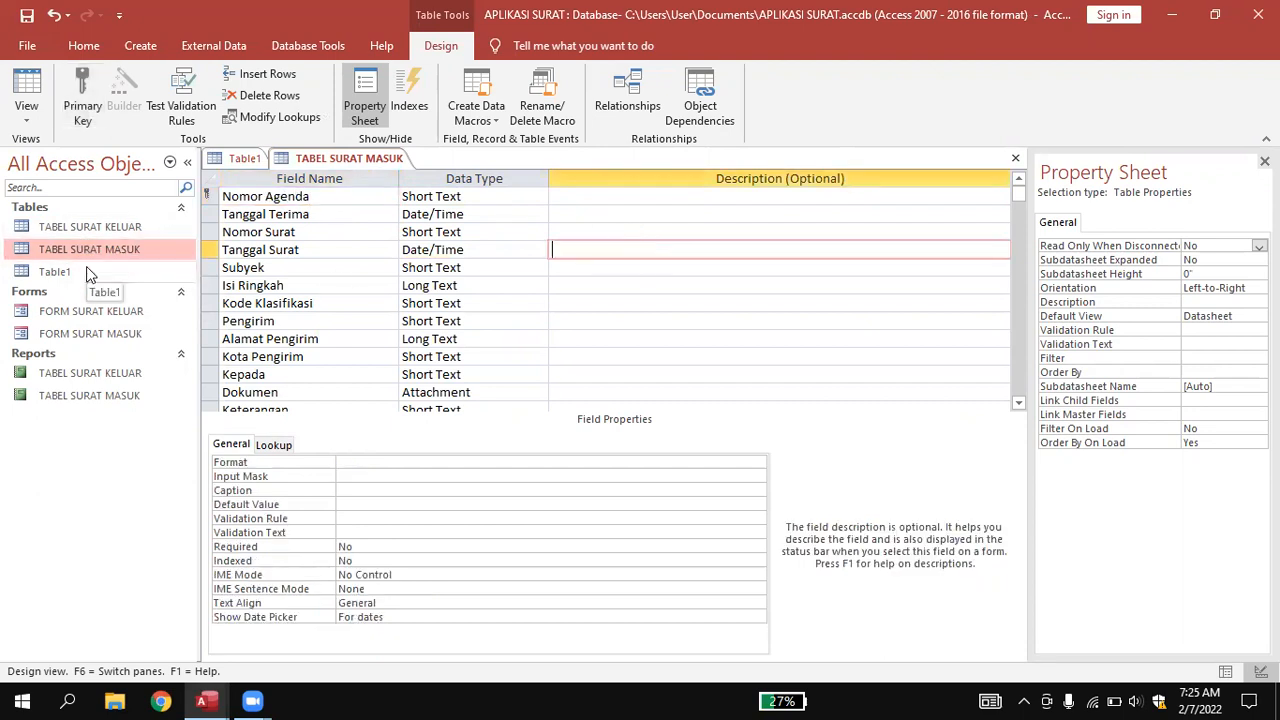
# Save the TABEL SURAT MASUK design from its tab's menu, then close the table.
pyautogui.rightClick(310, 160)
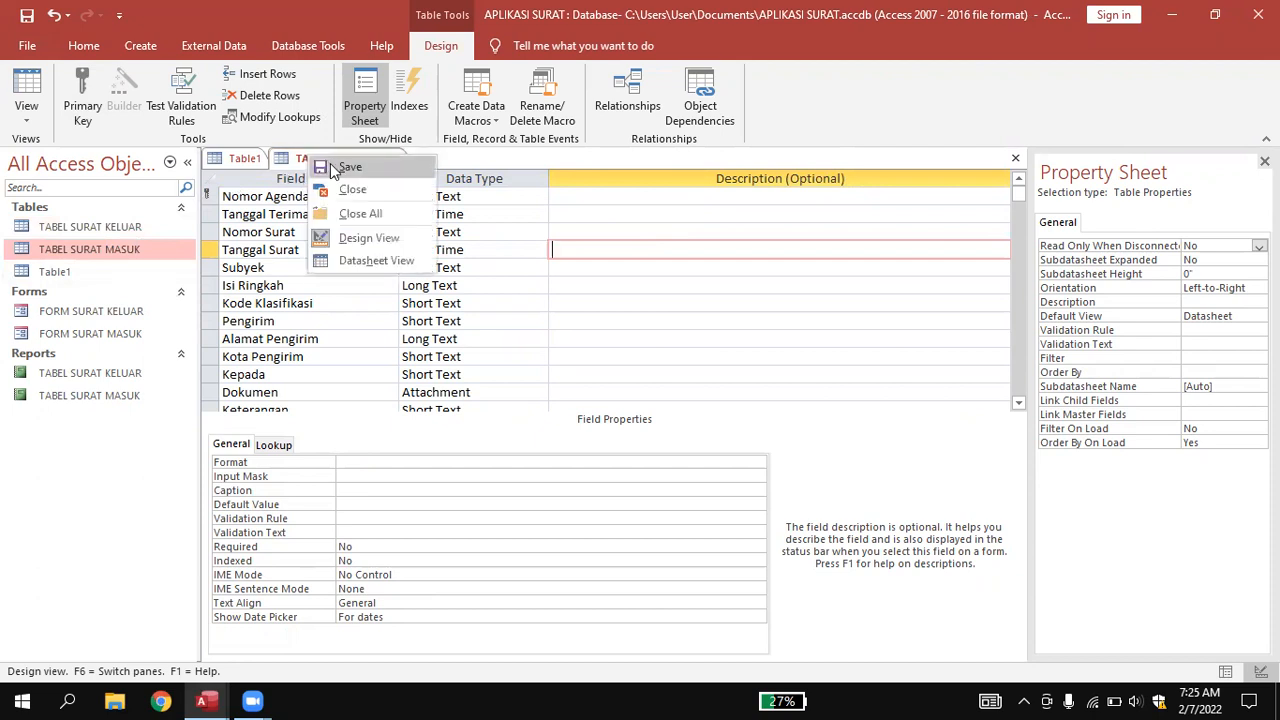
pyautogui.click(345, 167)
pyautogui.rightClick(340, 160)
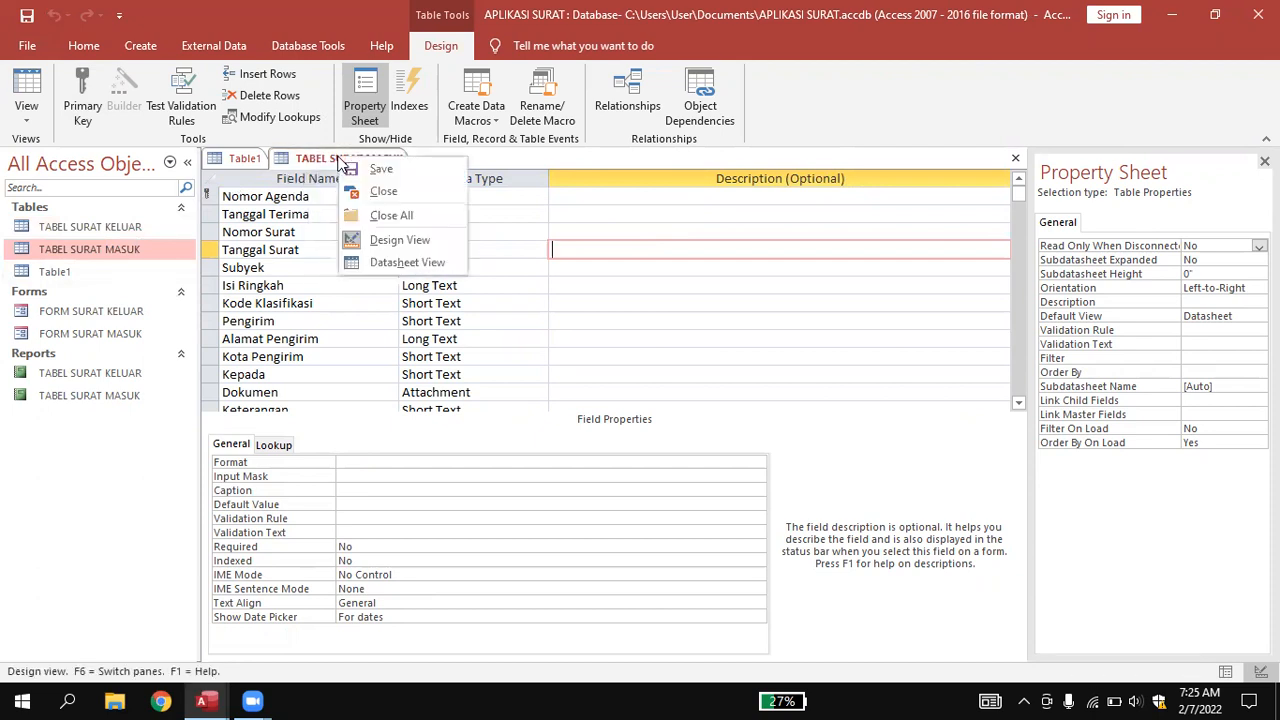
pyautogui.click(381, 190)
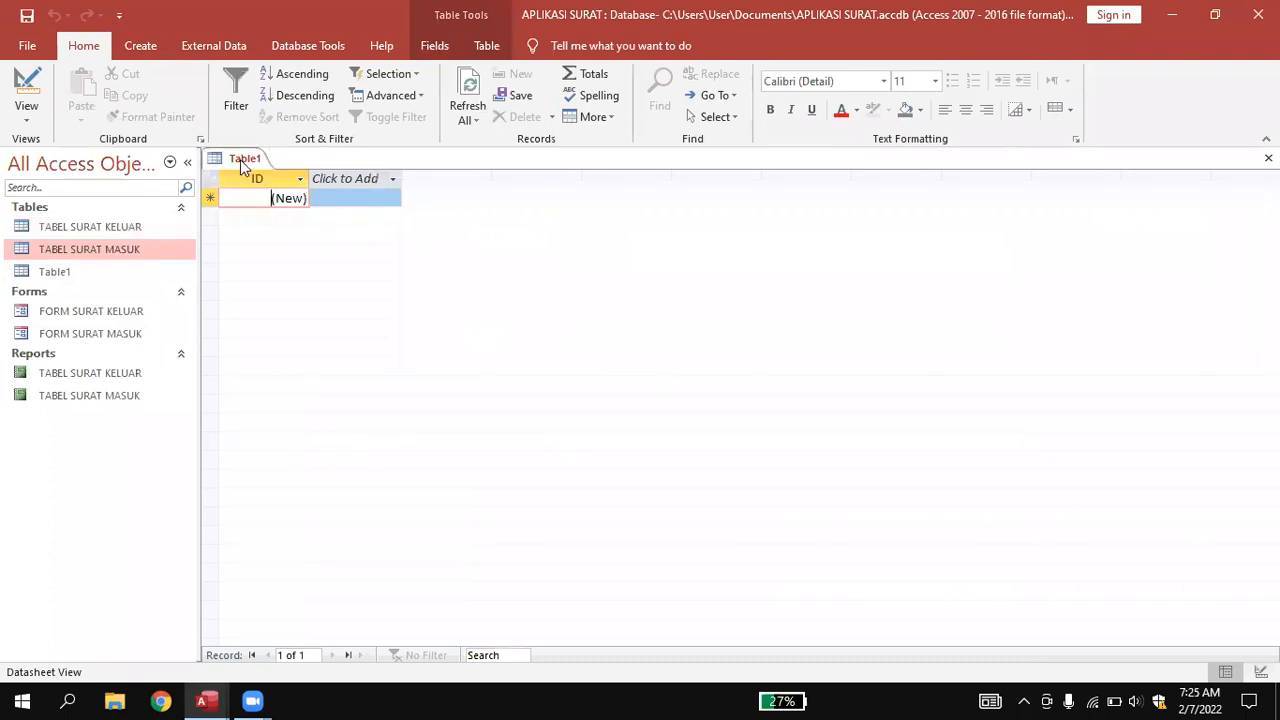
# Open FORM SURAT MASUK, whose Kode box shows #Name?, and bring up its tab's menu.
pyautogui.doubleClick(95, 334)
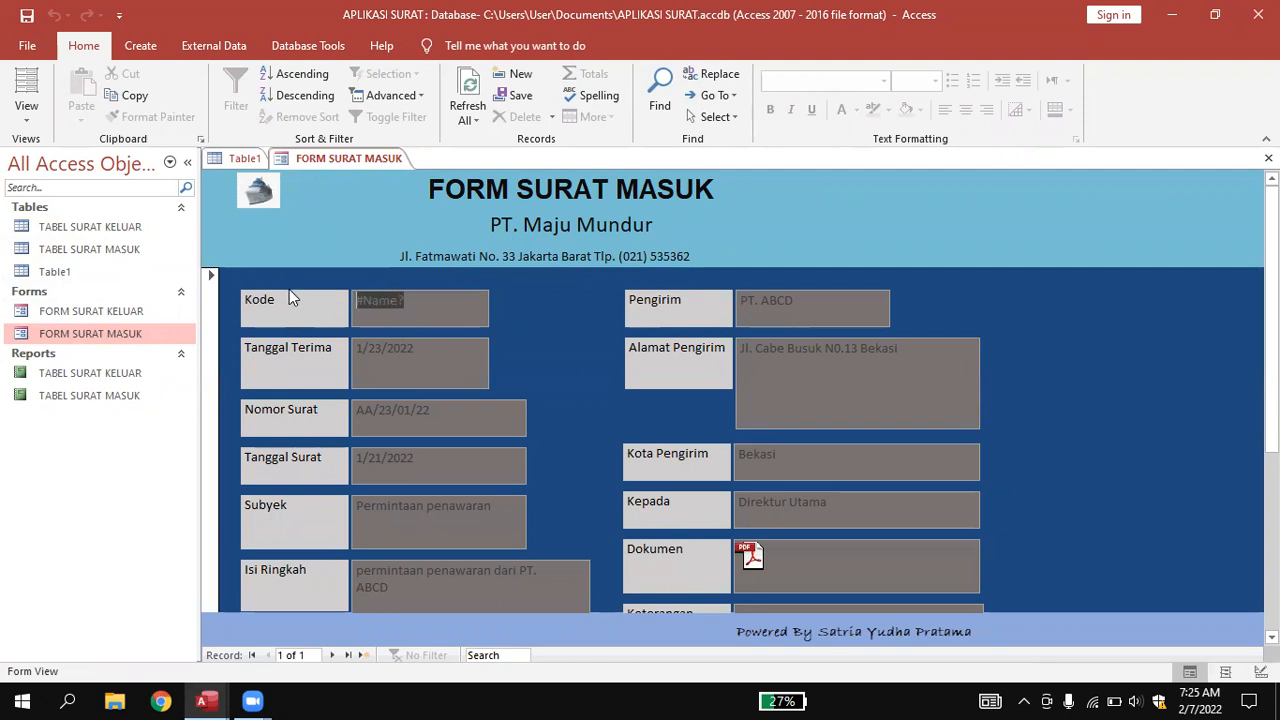
pyautogui.rightClick(286, 160)
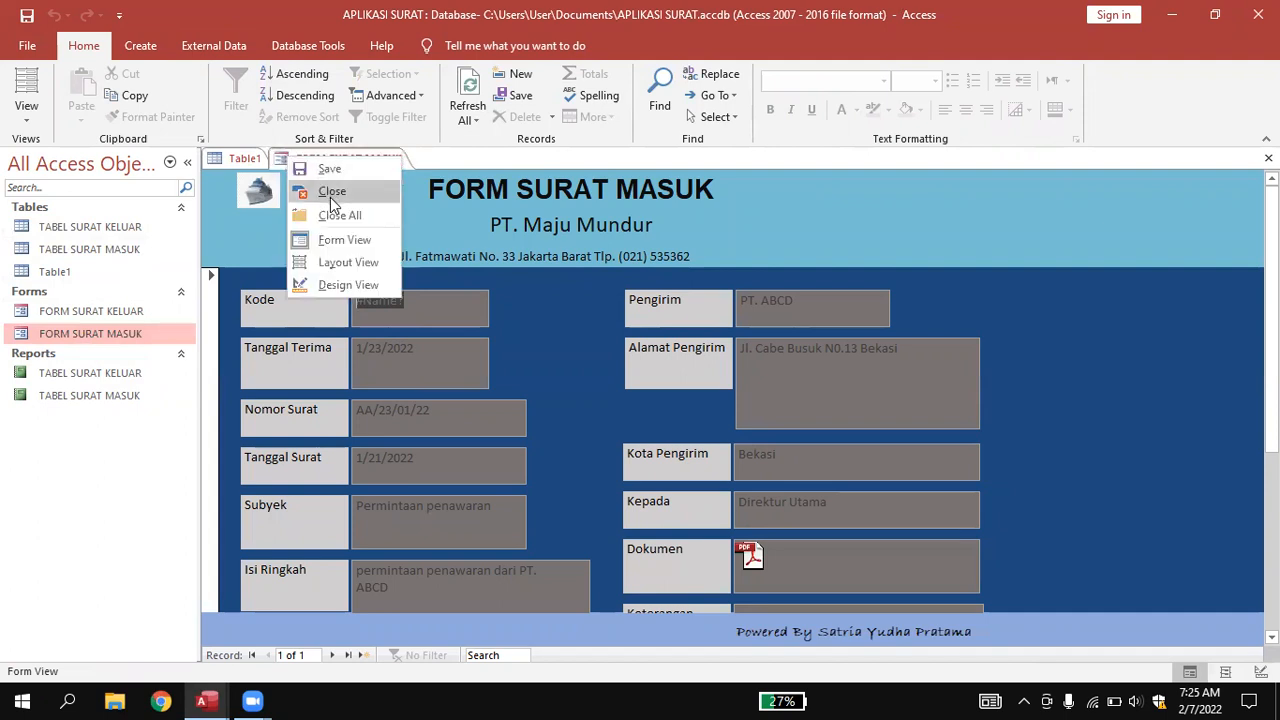
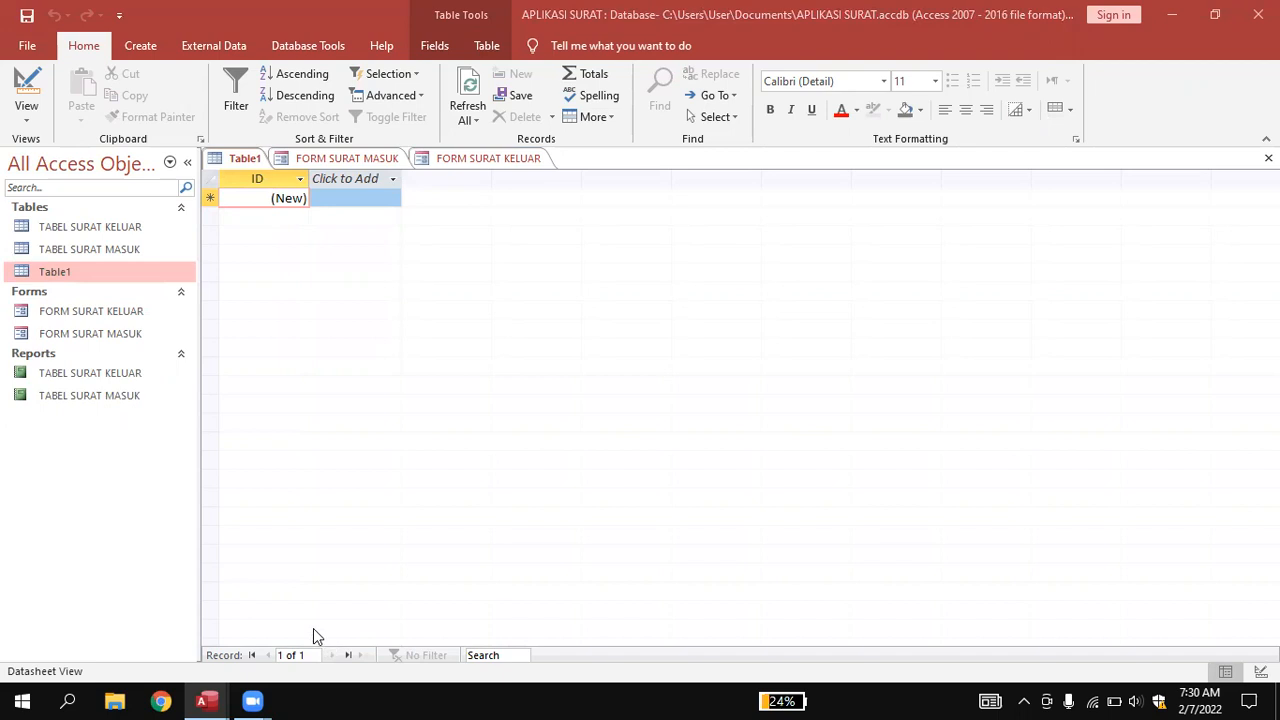
# View the Input Disposisi Surat Masuk form in ARSIP DIGITAL, then switch back to APLIKASI SURAT.
pyautogui.moveTo(209, 699)
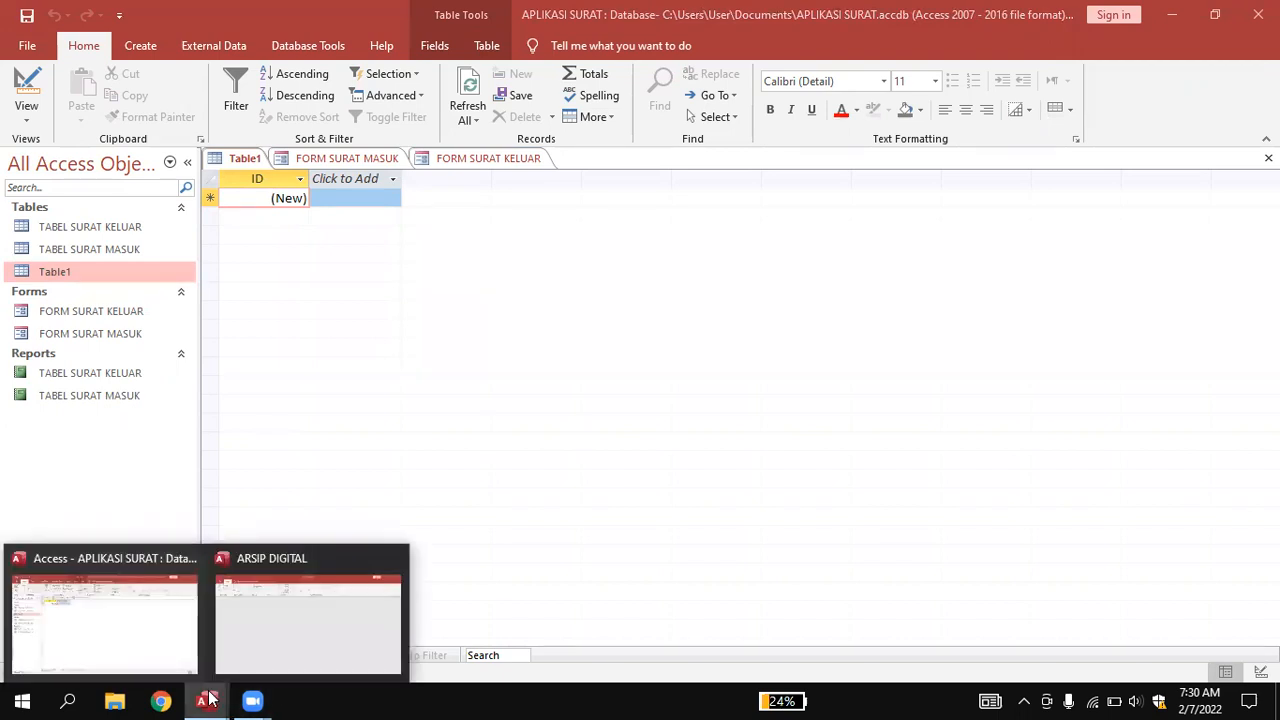
pyautogui.click(266, 626)
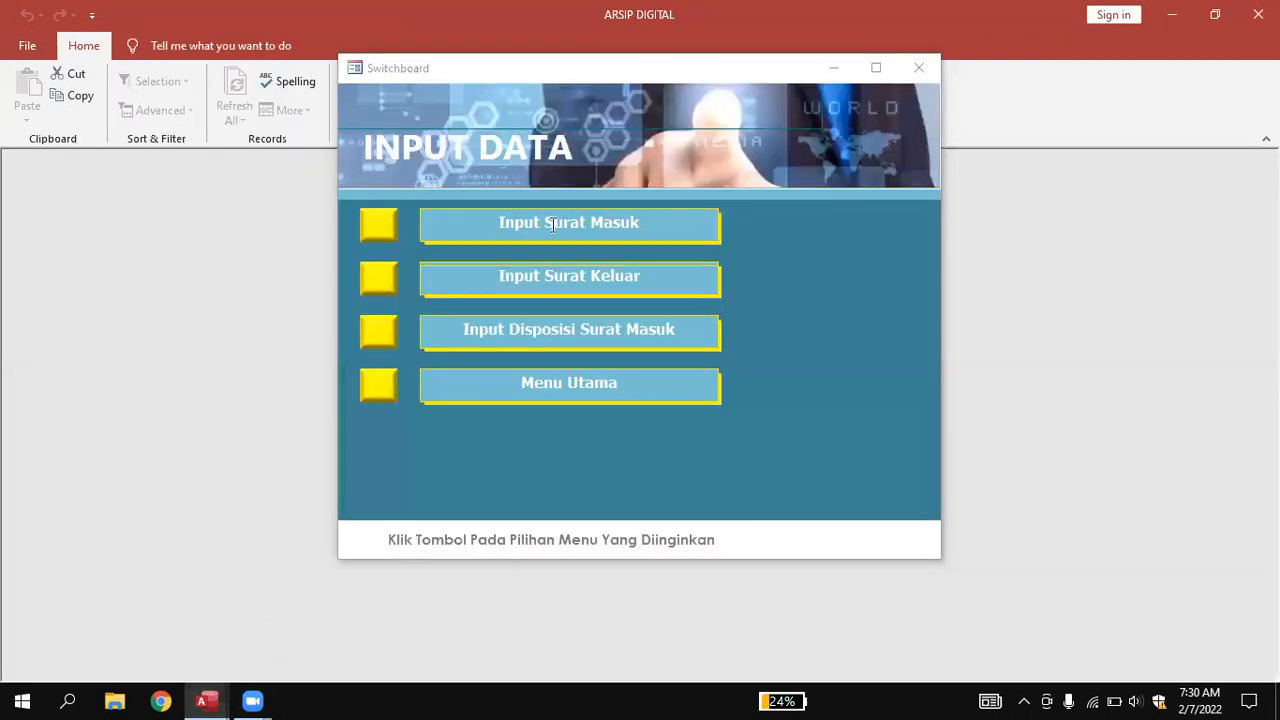
pyautogui.click(548, 332)
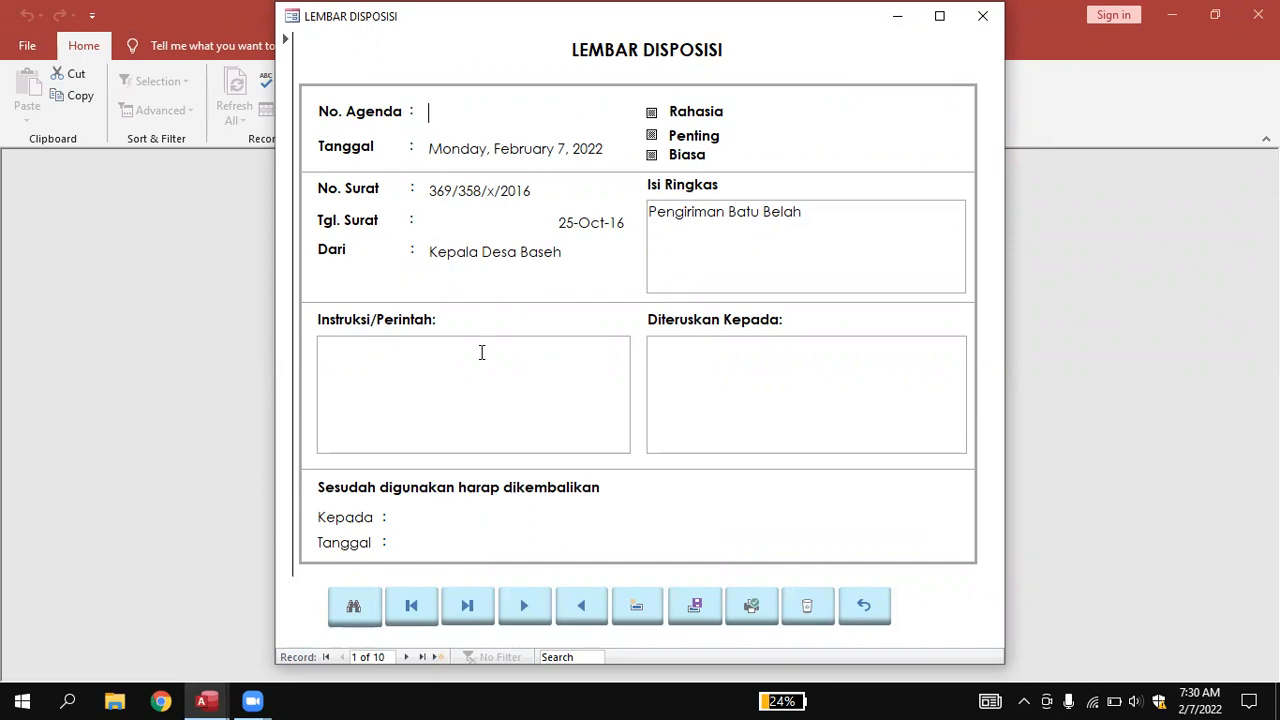
pyautogui.moveTo(205, 700)
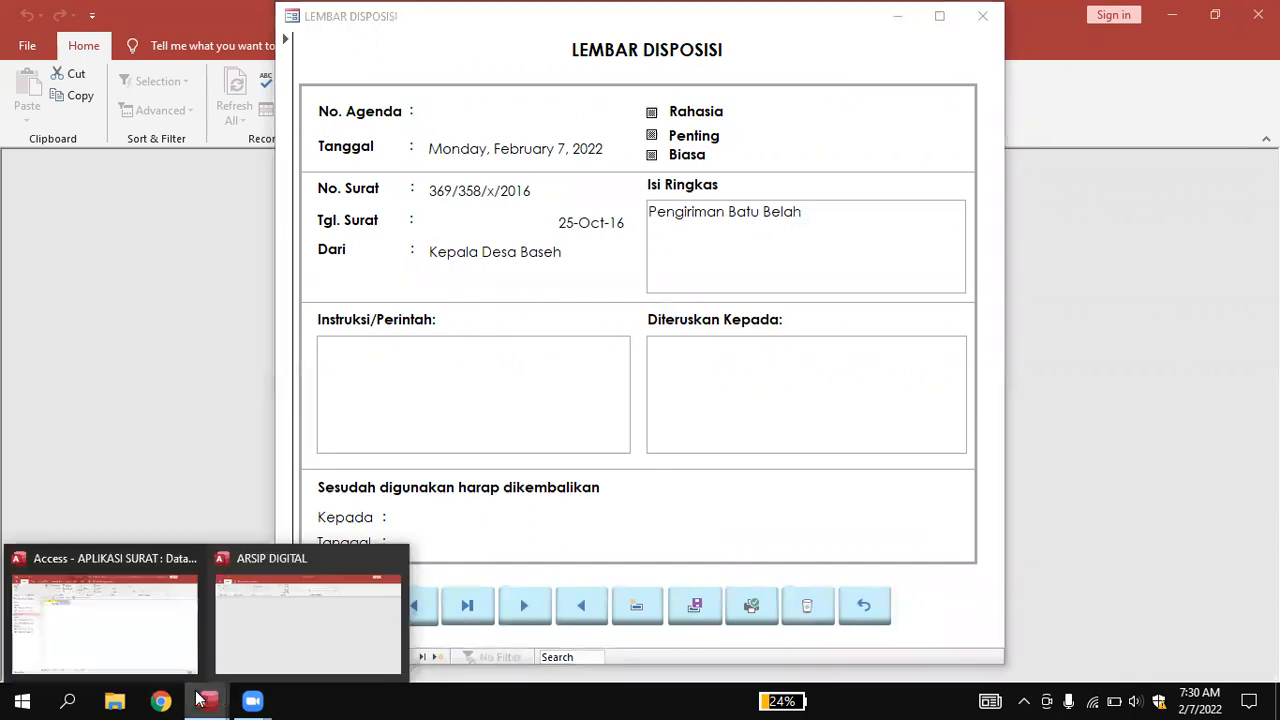
pyautogui.click(122, 628)
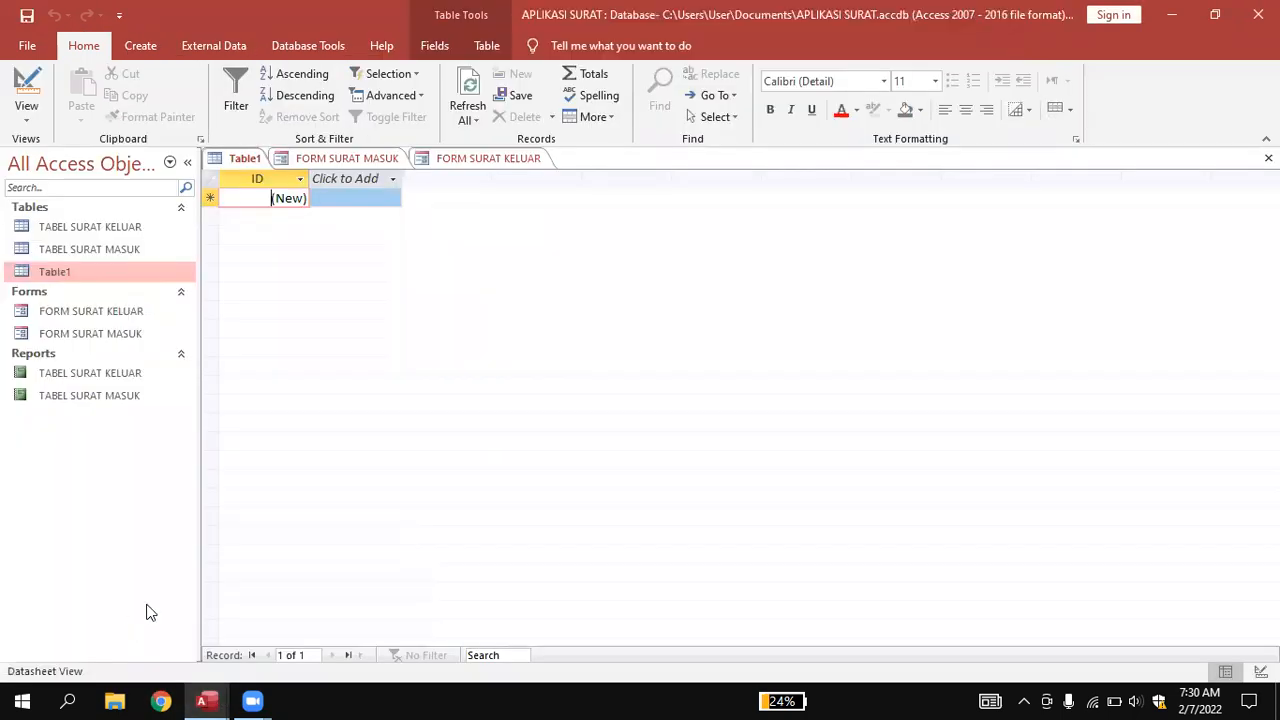
# Save Table1 as 'Tabel Disposisi' and open it in Design View.
pyautogui.rightClick(232, 158)
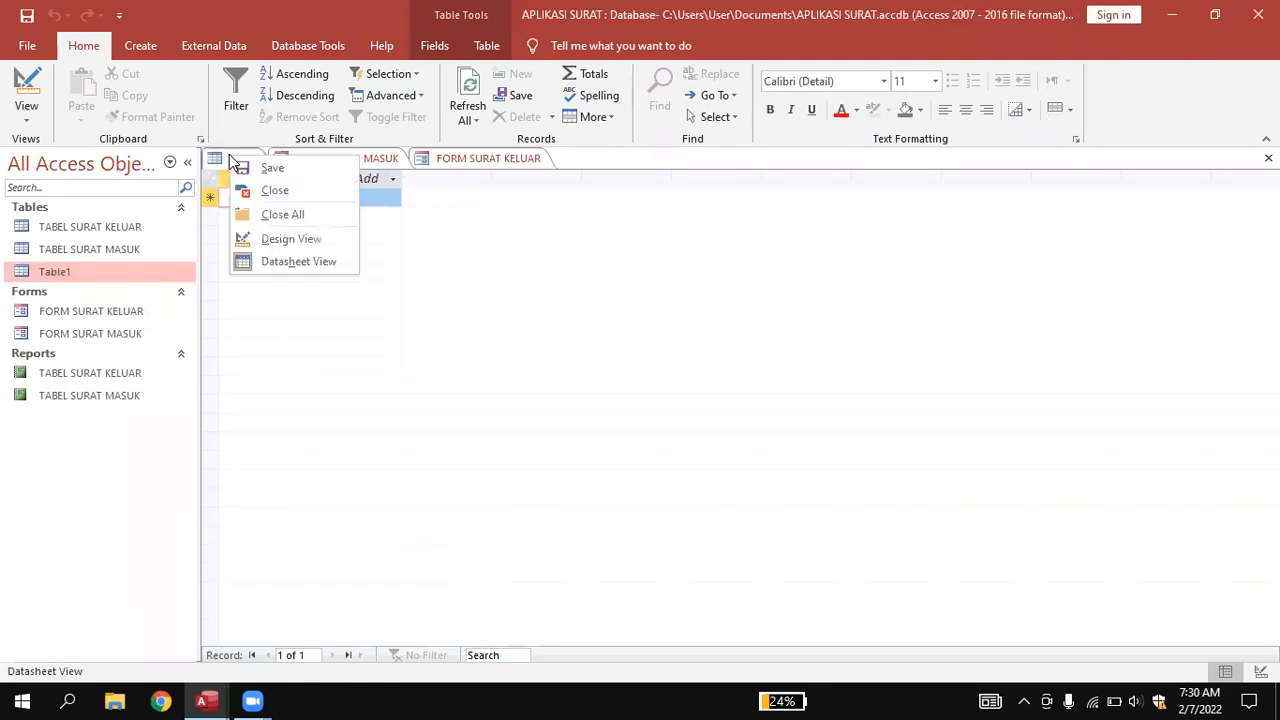
pyautogui.click(284, 239)
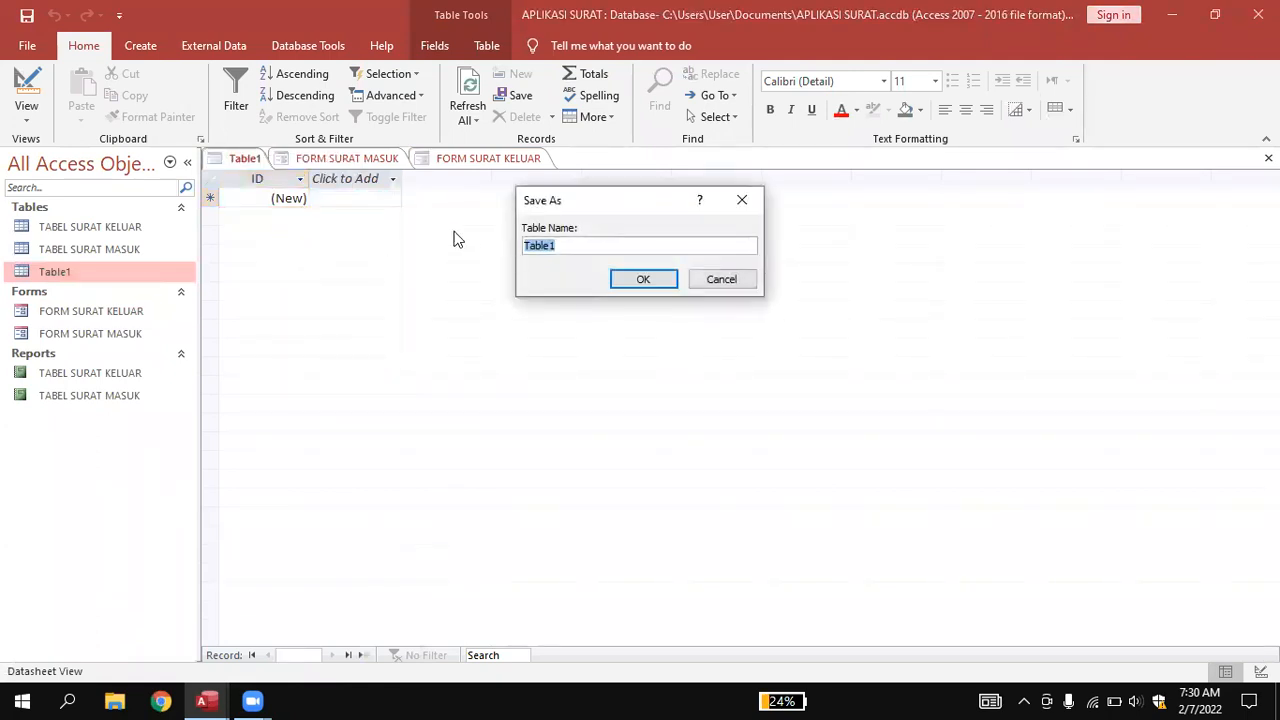
pyautogui.press('BackSpace')
pyautogui.write('Tabel Disposisi')
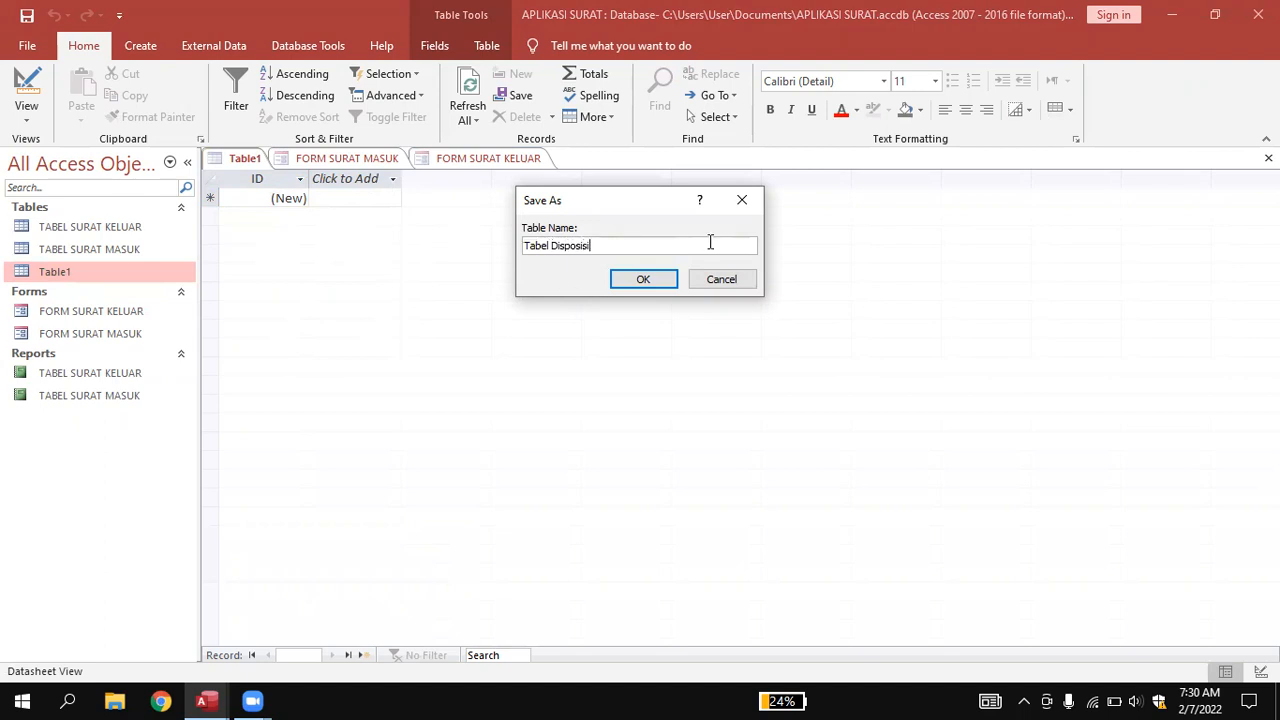
pyautogui.click(643, 280)
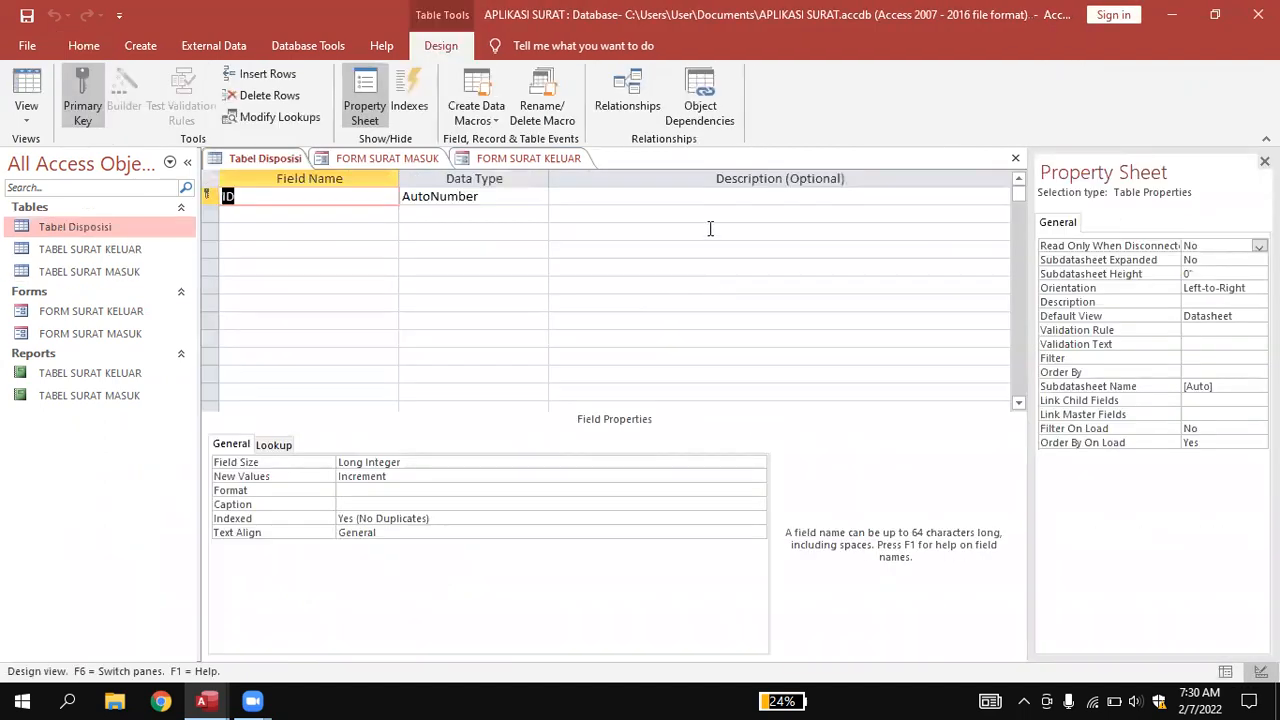
# Rename the ID field to 'Nomor Agenda' with the Short Text data type.
pyautogui.click(273, 195)
pyautogui.press('BackSpace')
pyautogui.press('BackSpace')
pyautogui.write('Nomor ')
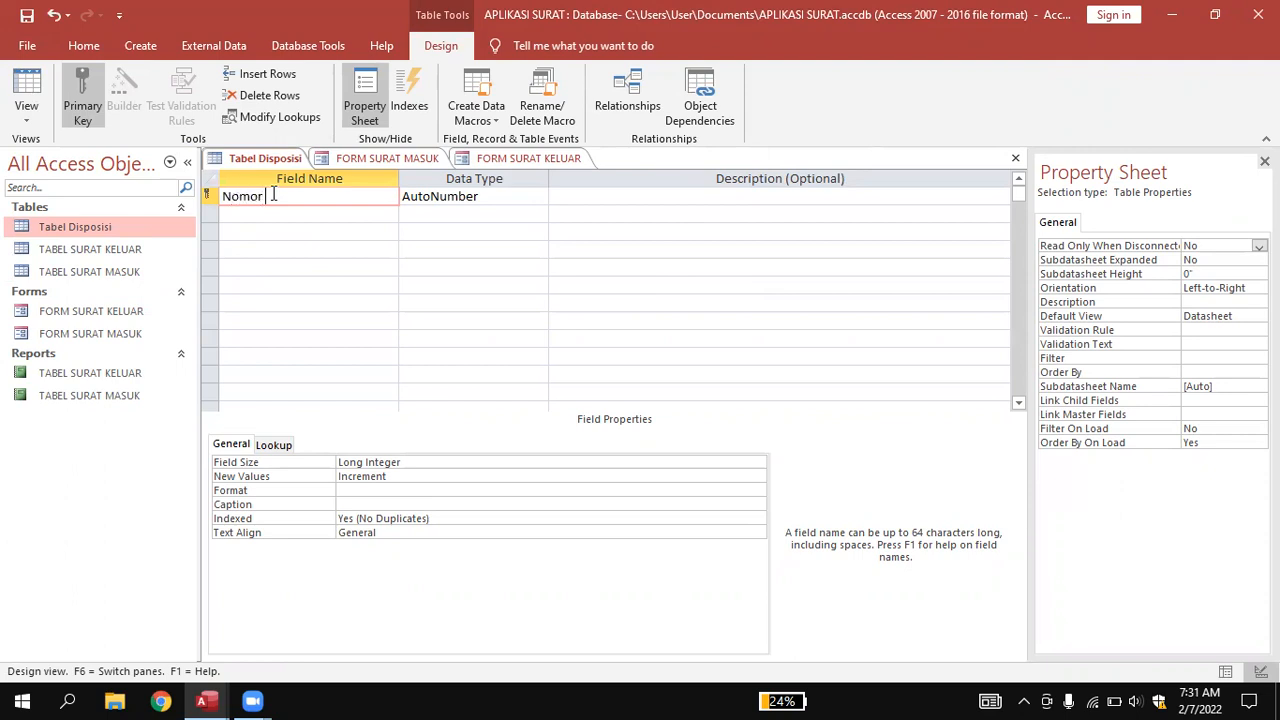
pyautogui.write('Agenda')
pyautogui.click(416, 197)
pyautogui.click(540, 197)
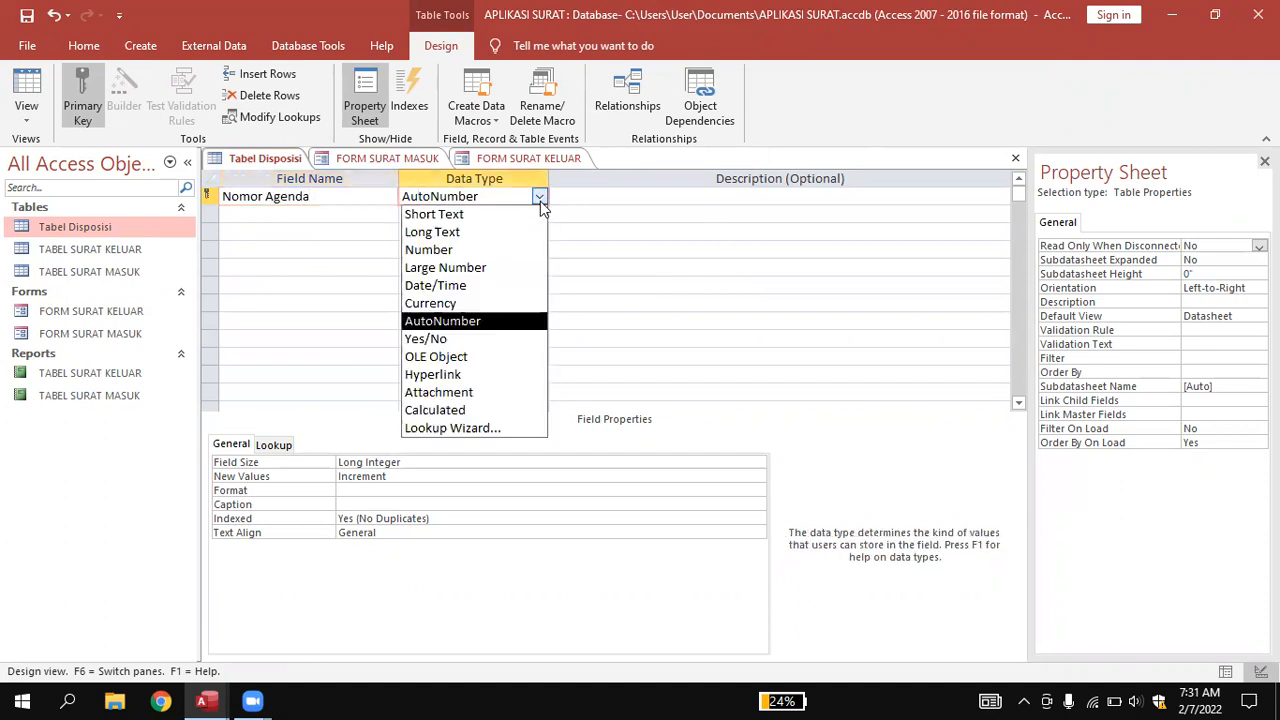
pyautogui.click(522, 216)
# Add a 'Tanggal' field with the Date/Time data type.
pyautogui.click(301, 213)
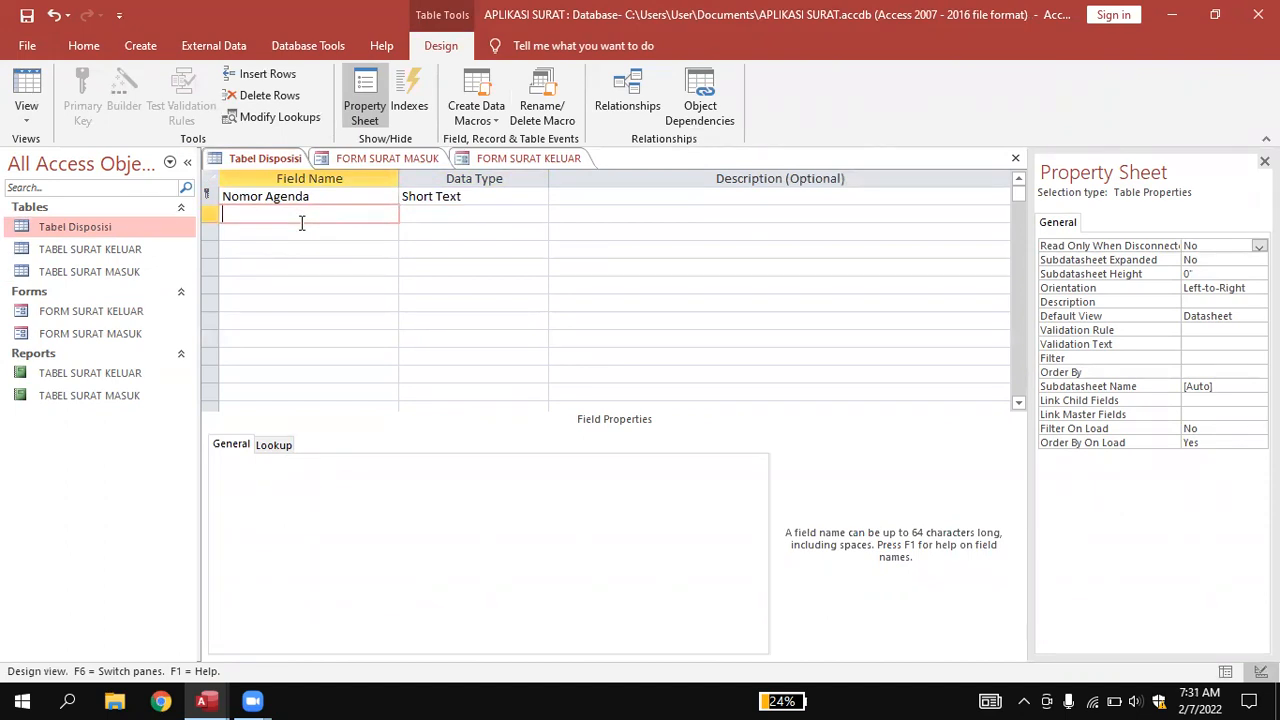
pyautogui.write('Tanggal')
pyautogui.click(415, 216)
pyautogui.click(538, 215)
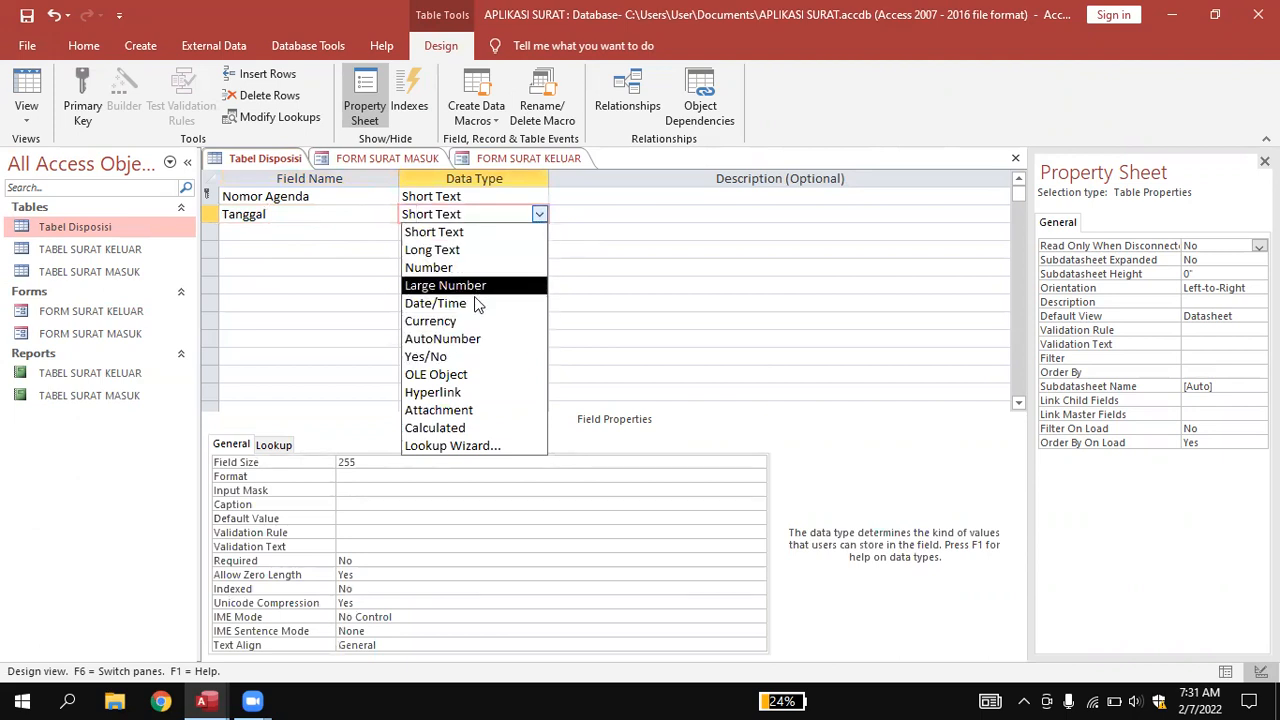
pyautogui.click(450, 303)
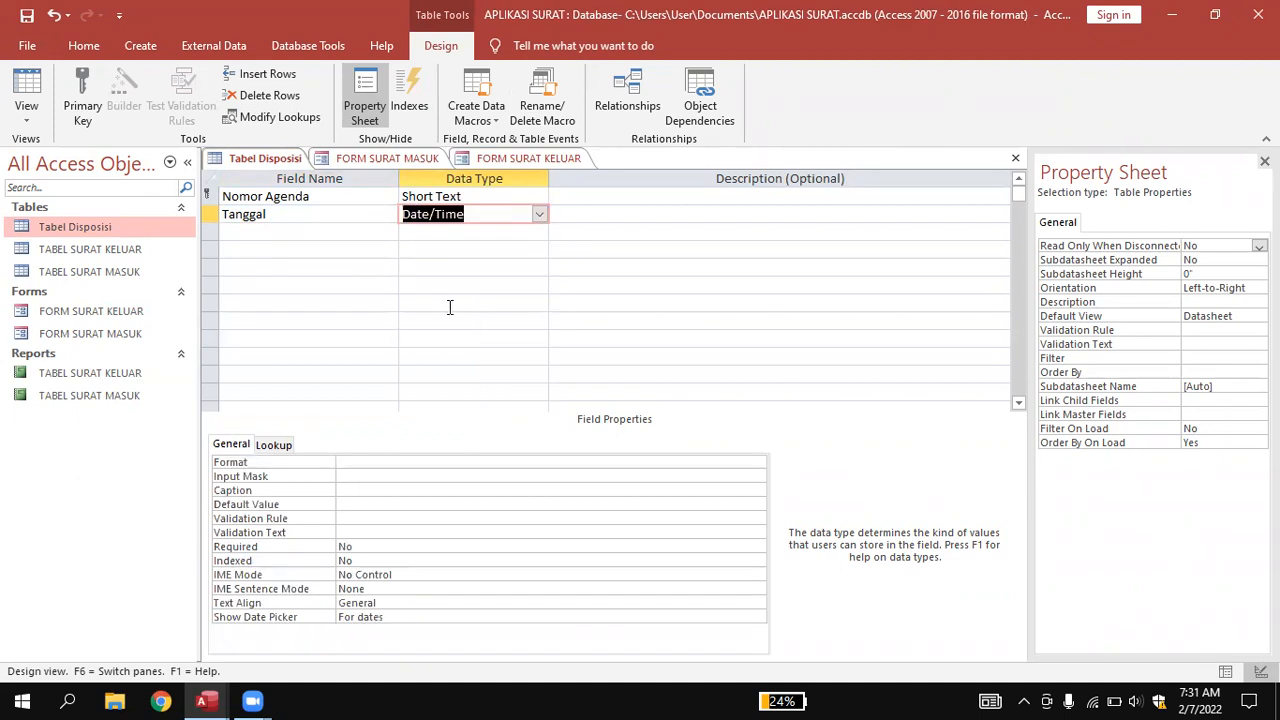
pyautogui.click(279, 230)
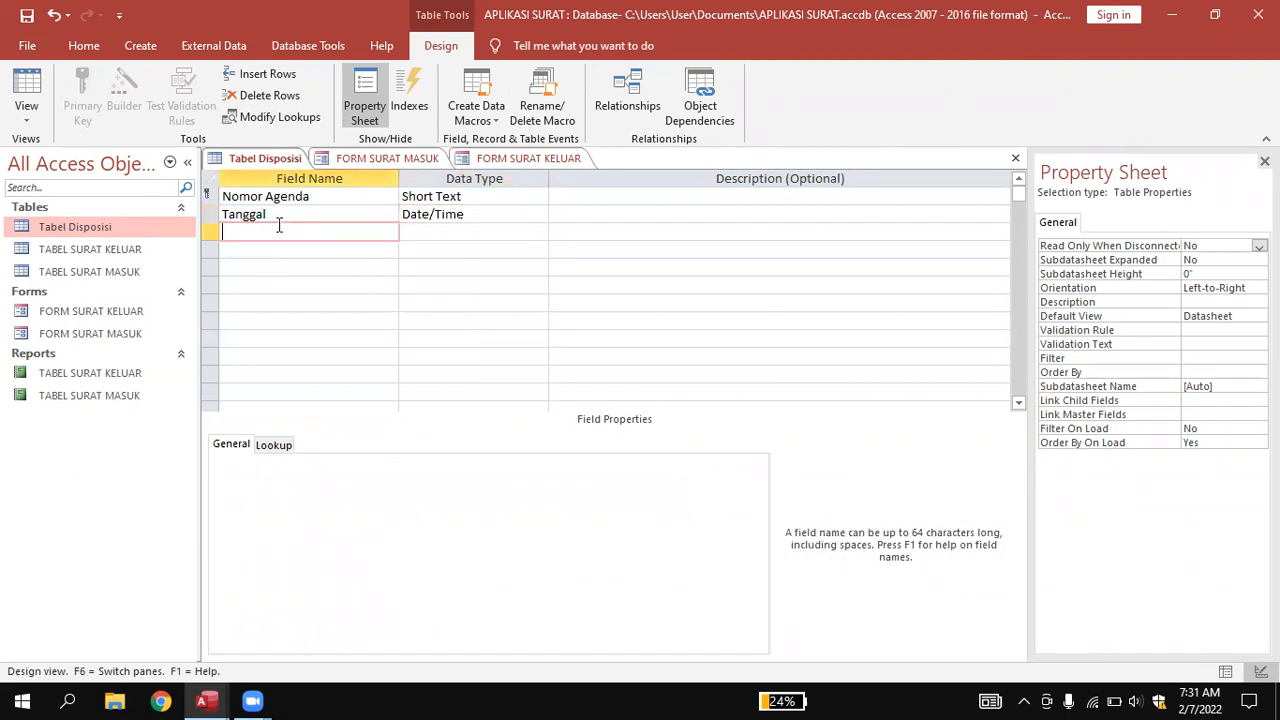
# Add a 'Nomor Surat' Short Text field.
pyautogui.write('Nomor Surat')
pyautogui.press('BackSpace')
pyautogui.write('rt')
pyautogui.press('BackSpace')
pyautogui.press('BackSpace')
pyautogui.write('t')
# Add 'Tanggal Surat' as a Date/Time field and name the next field 'Dari'.
pyautogui.click(301, 251)
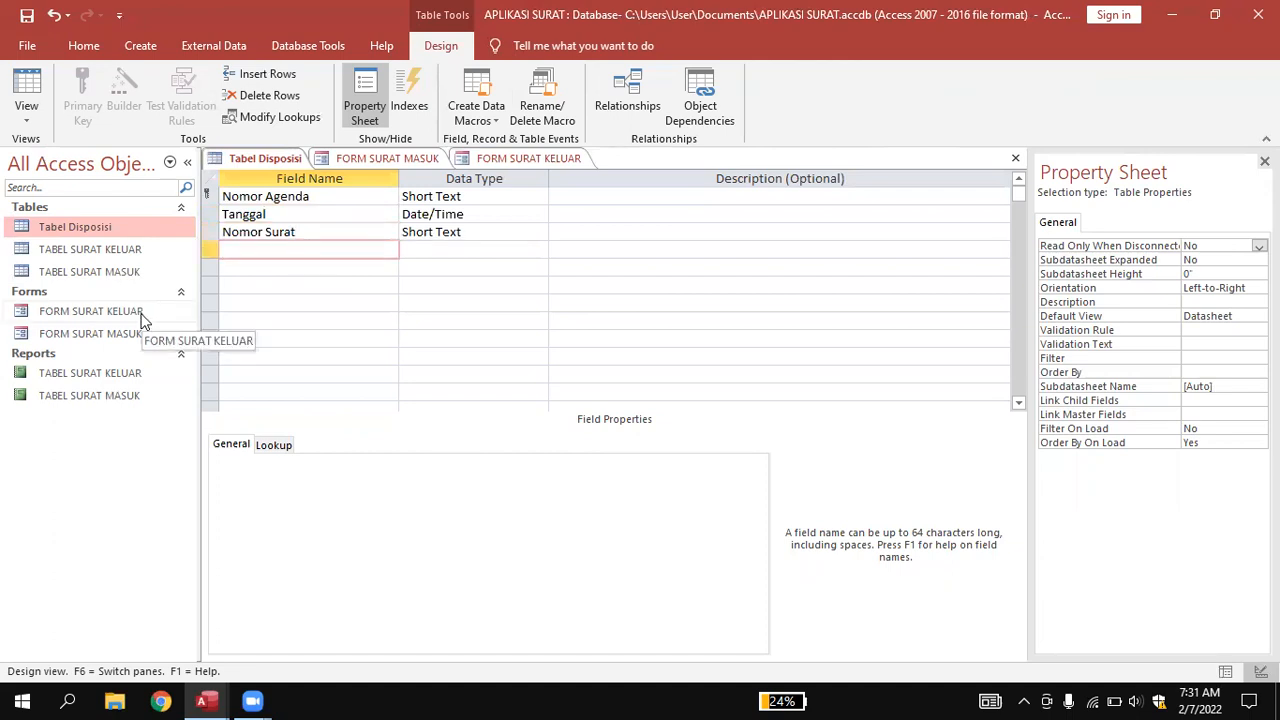
pyautogui.write('T')
pyautogui.write('anggal Su')
pyautogui.write('rt=a')
pyautogui.press('BackSpace')
pyautogui.press('BackSpace')
pyautogui.press('BackSpace')
pyautogui.write('at')
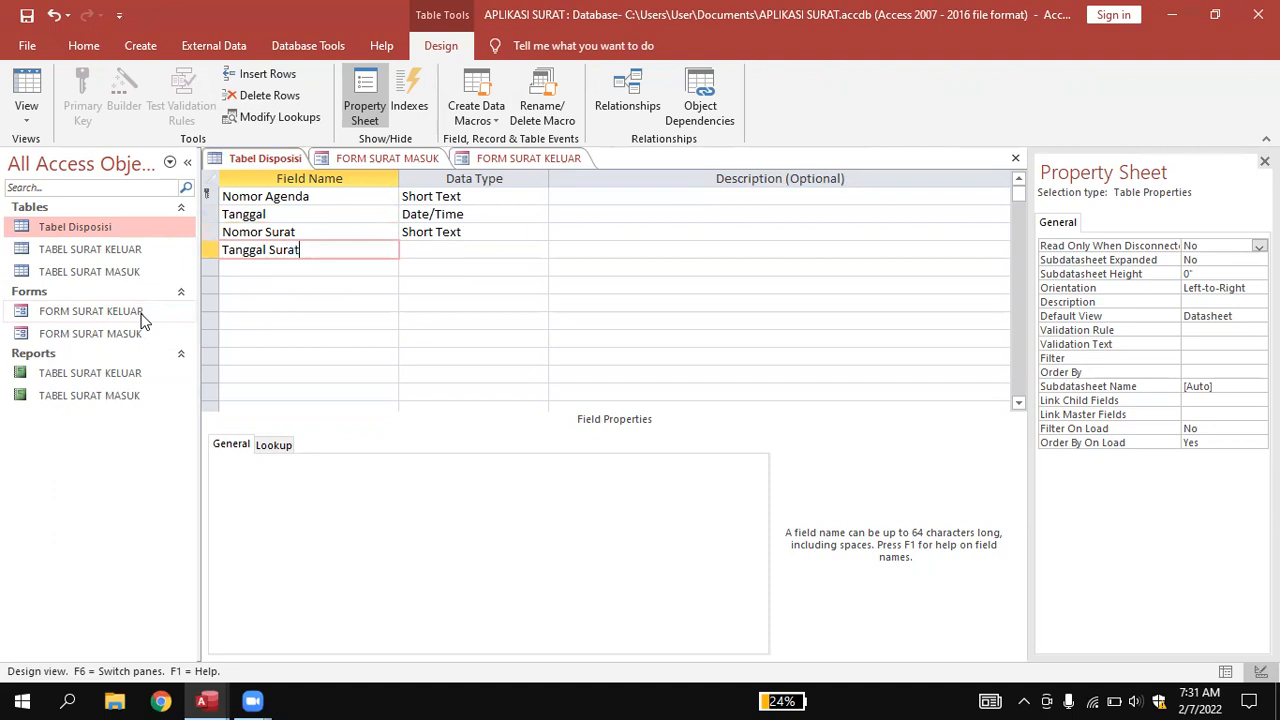
pyautogui.click(427, 250)
pyautogui.click(538, 252)
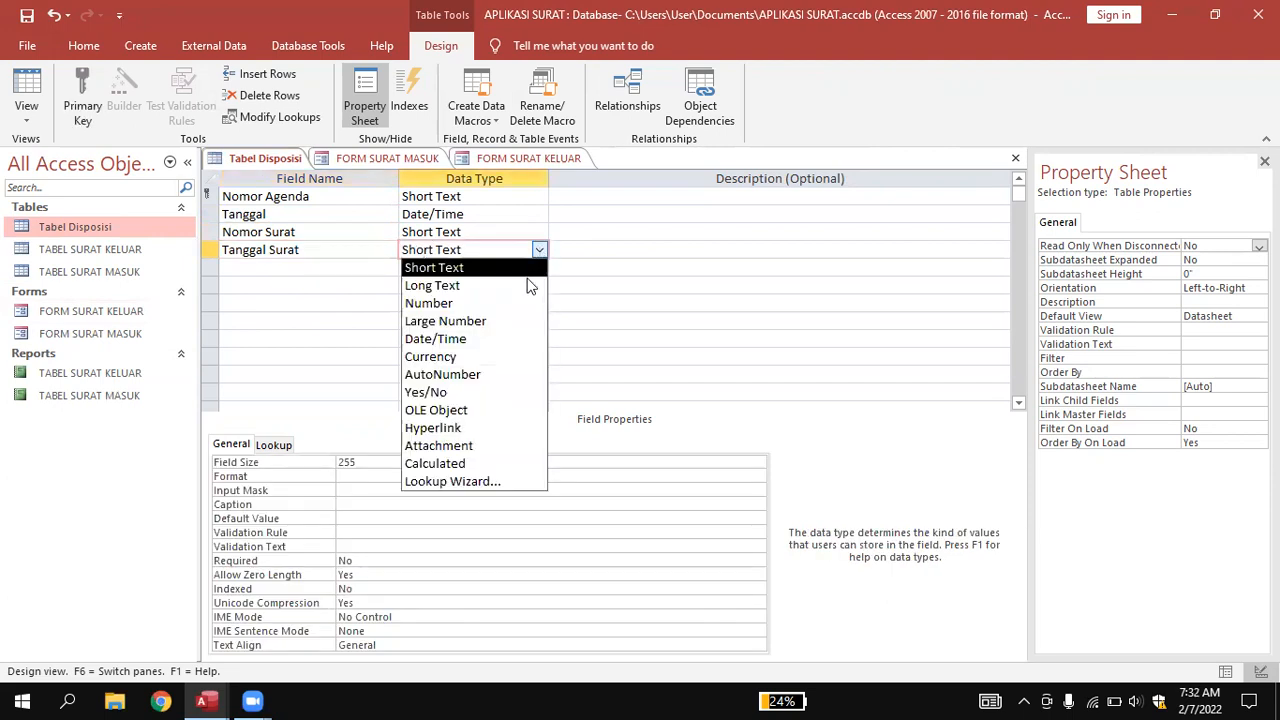
pyautogui.click(500, 340)
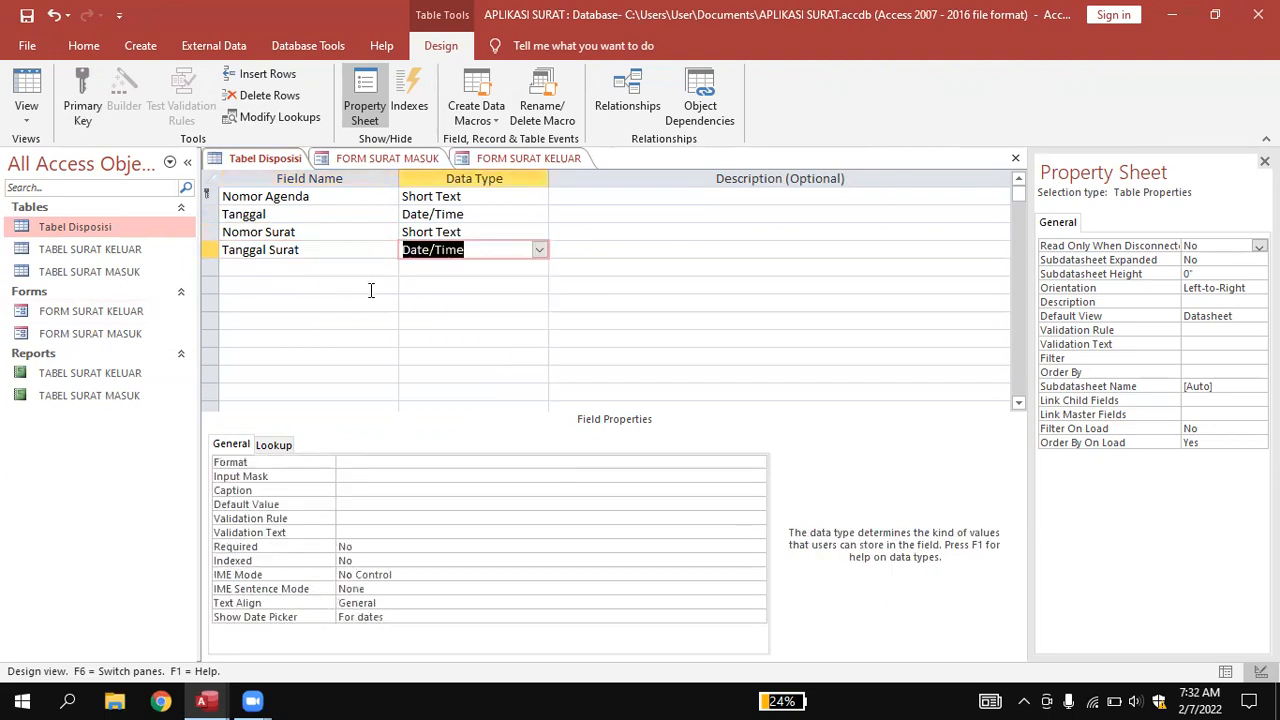
pyautogui.click(318, 268)
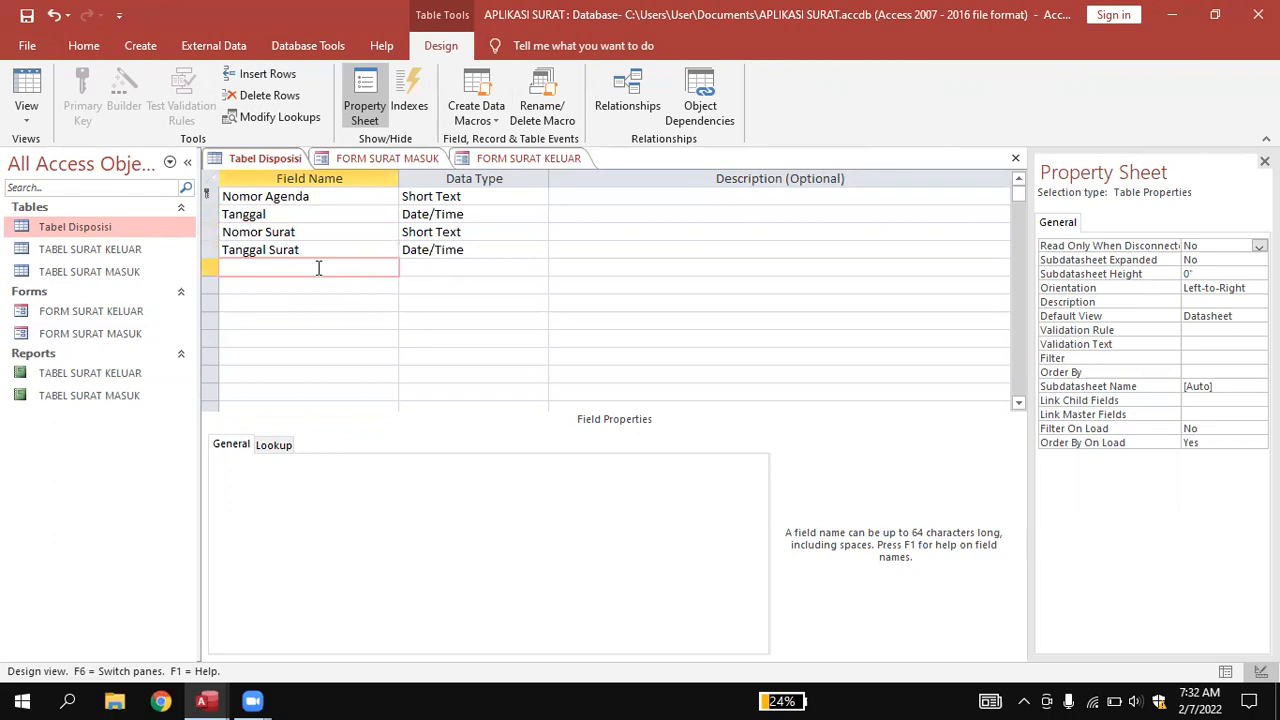
pyautogui.write('Dari')
# Keep Dari as Short Text and add 'Instruksi' as a Long Text field.
pyautogui.click(430, 265)
pyautogui.click(294, 284)
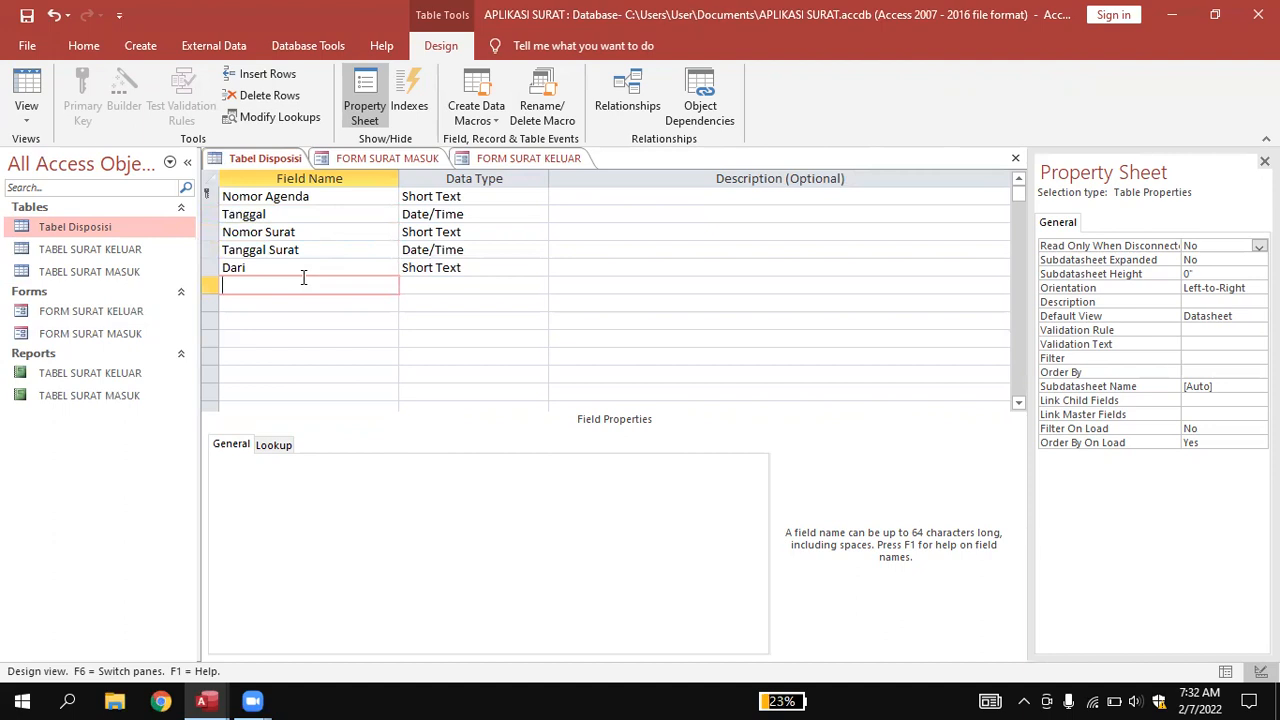
pyautogui.write('Instruksi')
pyautogui.click(430, 285)
pyautogui.click(538, 286)
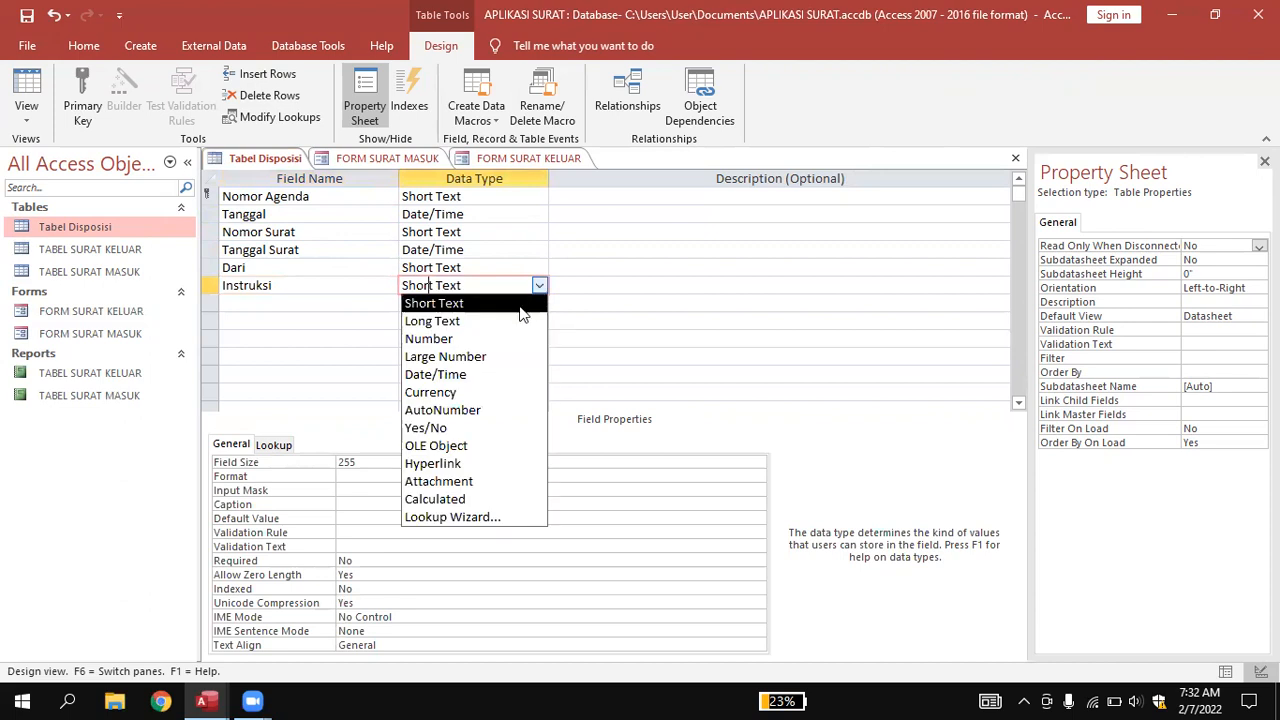
pyautogui.click(510, 320)
# Add a 'Diteruskan Kepada' field with the Long Text data type.
pyautogui.click(296, 302)
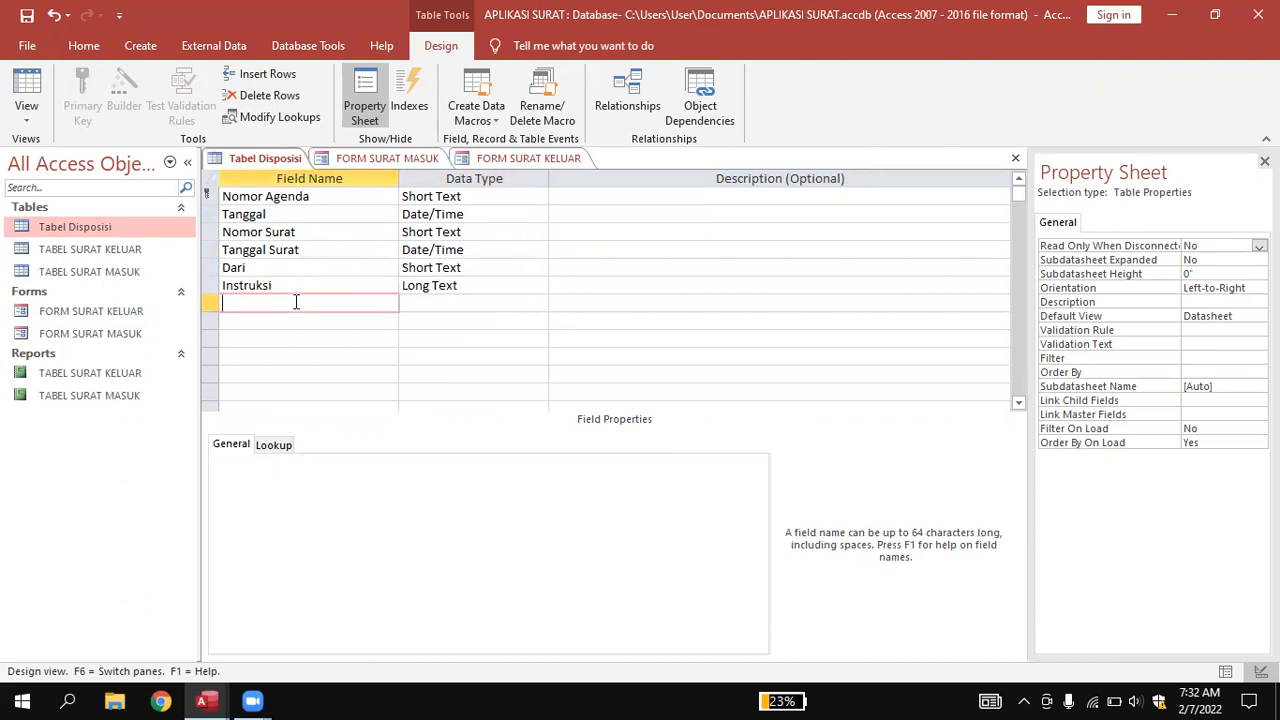
pyautogui.write('Diteruskan Kepada')
pyautogui.click(414, 303)
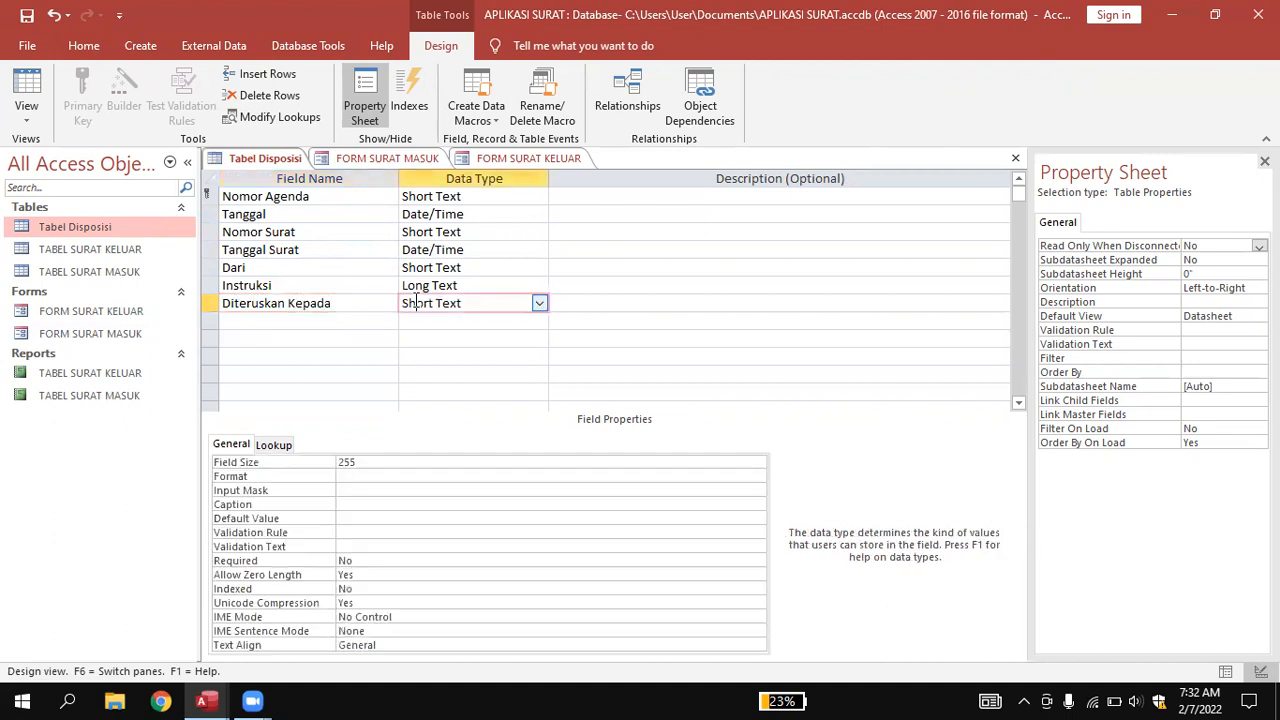
pyautogui.click(539, 303)
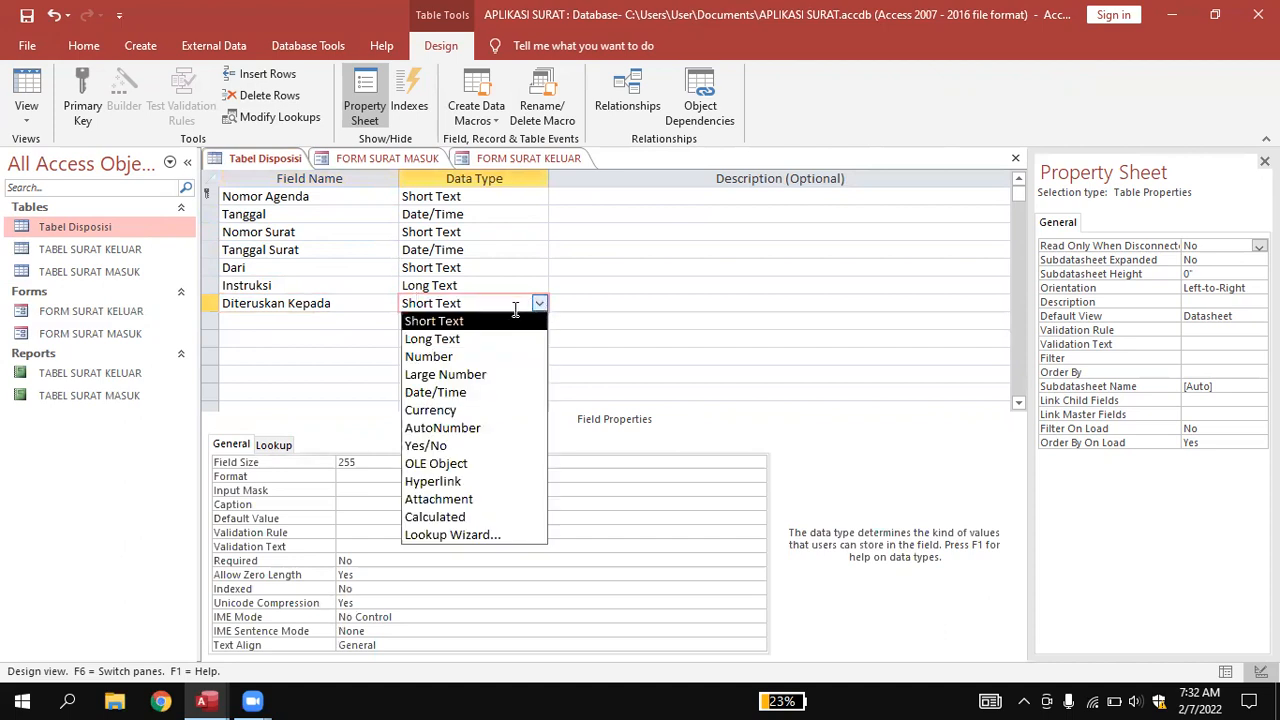
pyautogui.click(445, 338)
# Add 'Isi Ringkas' as a Long Text field.
pyautogui.click(287, 322)
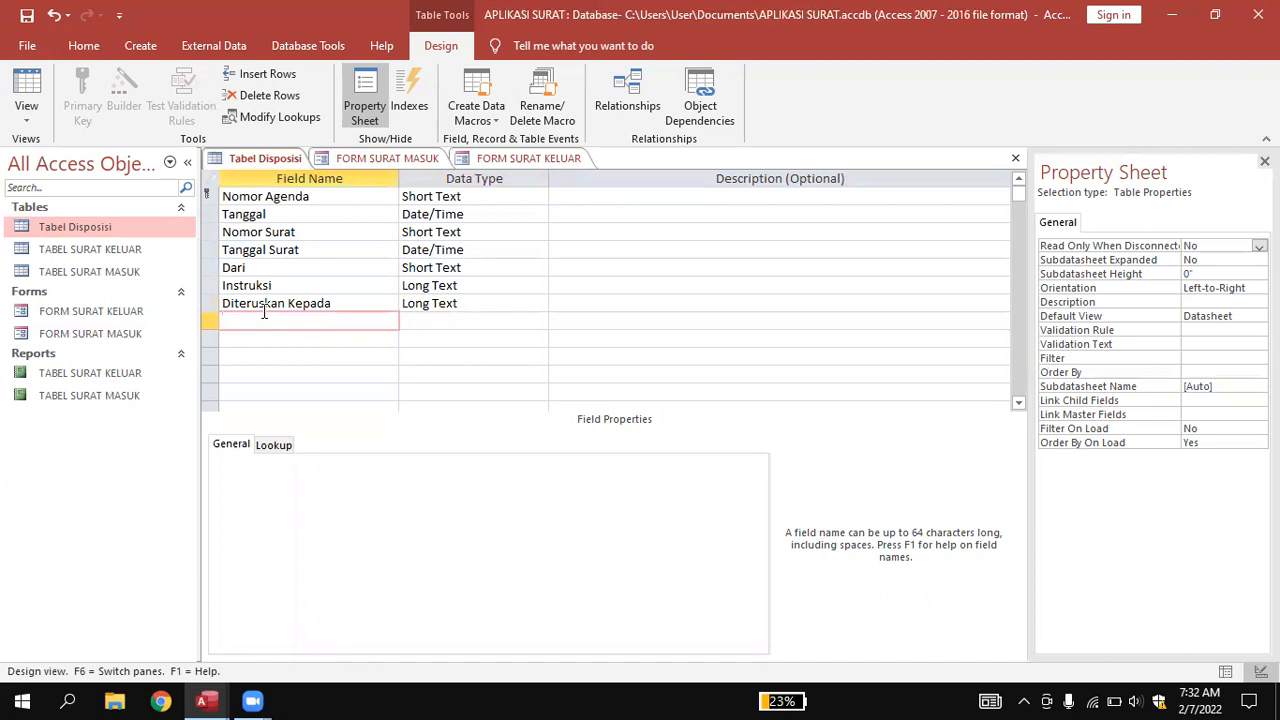
pyautogui.write('Isi Ringkas')
pyautogui.click(436, 320)
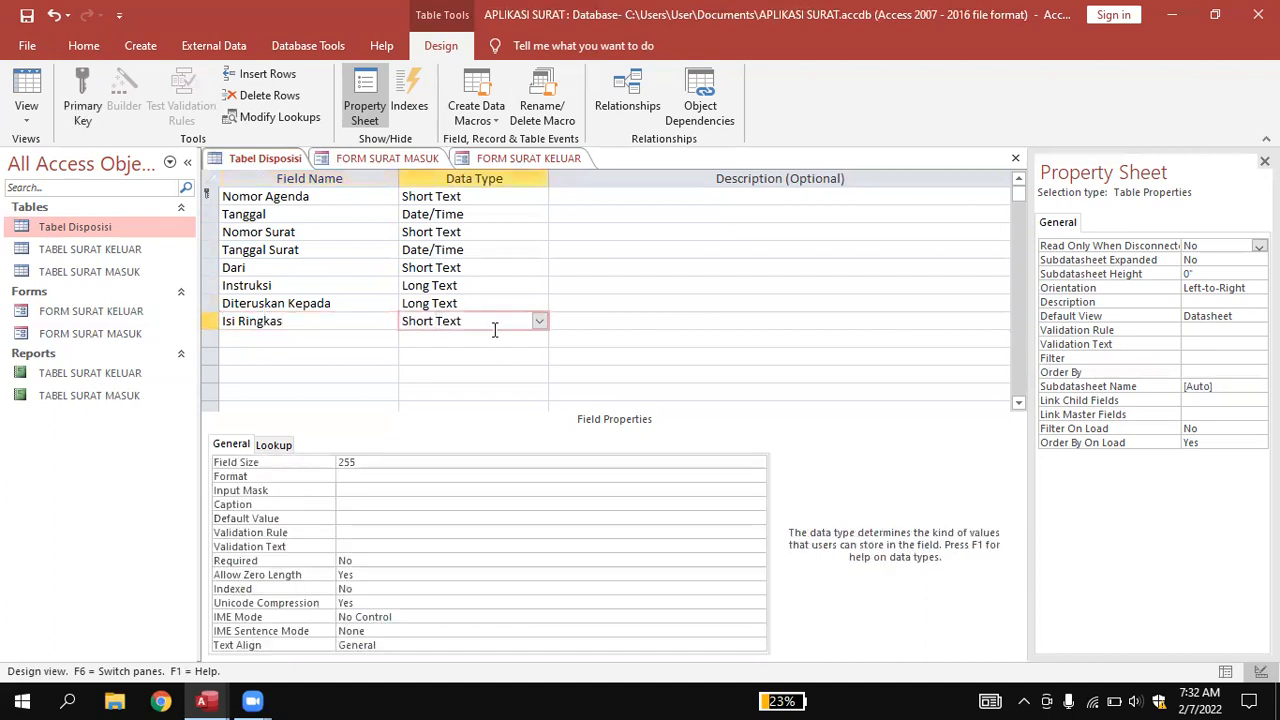
pyautogui.click(536, 322)
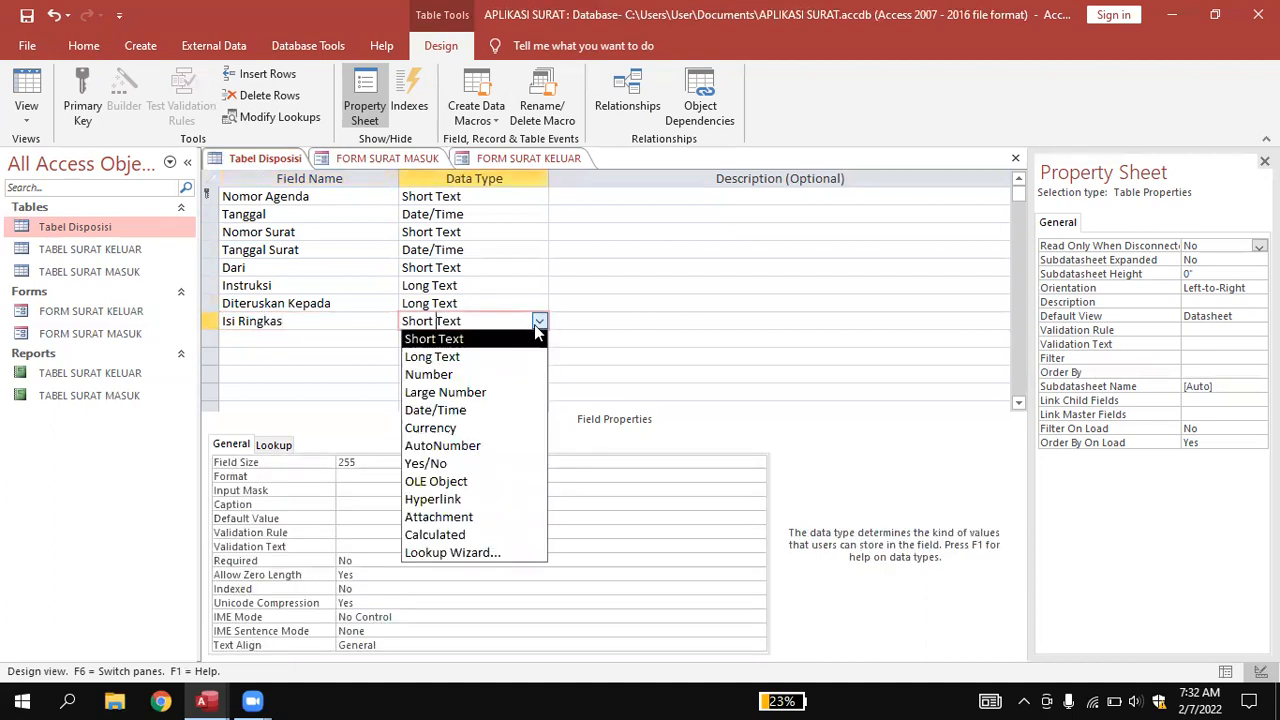
pyautogui.click(490, 357)
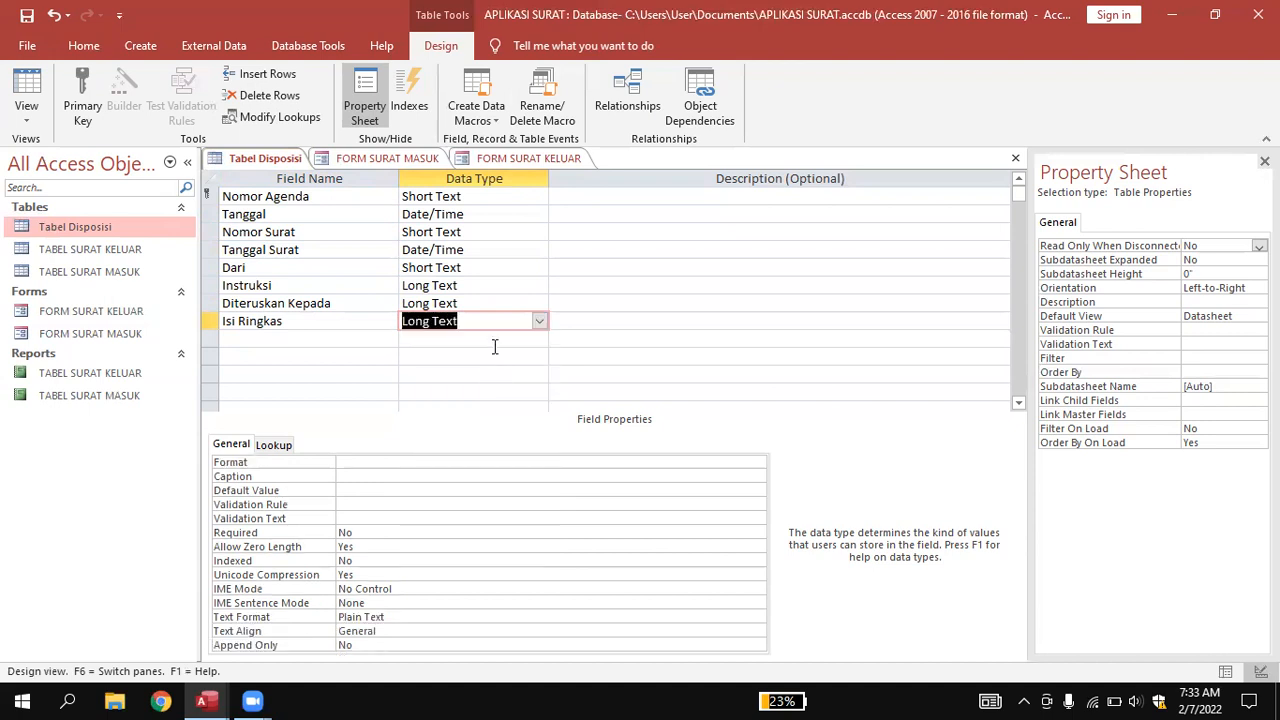
pyautogui.click(510, 374)
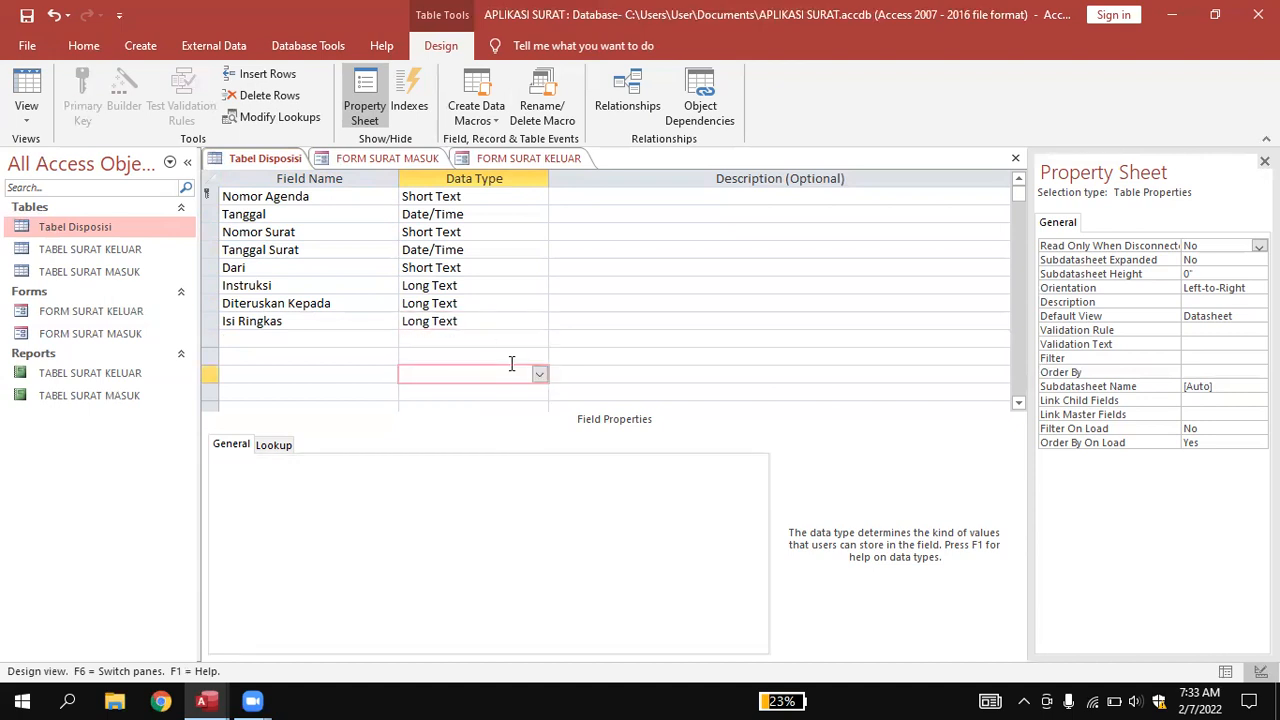
# Save and close the Tabel Disposisi design.
pyautogui.rightClick(264, 163)
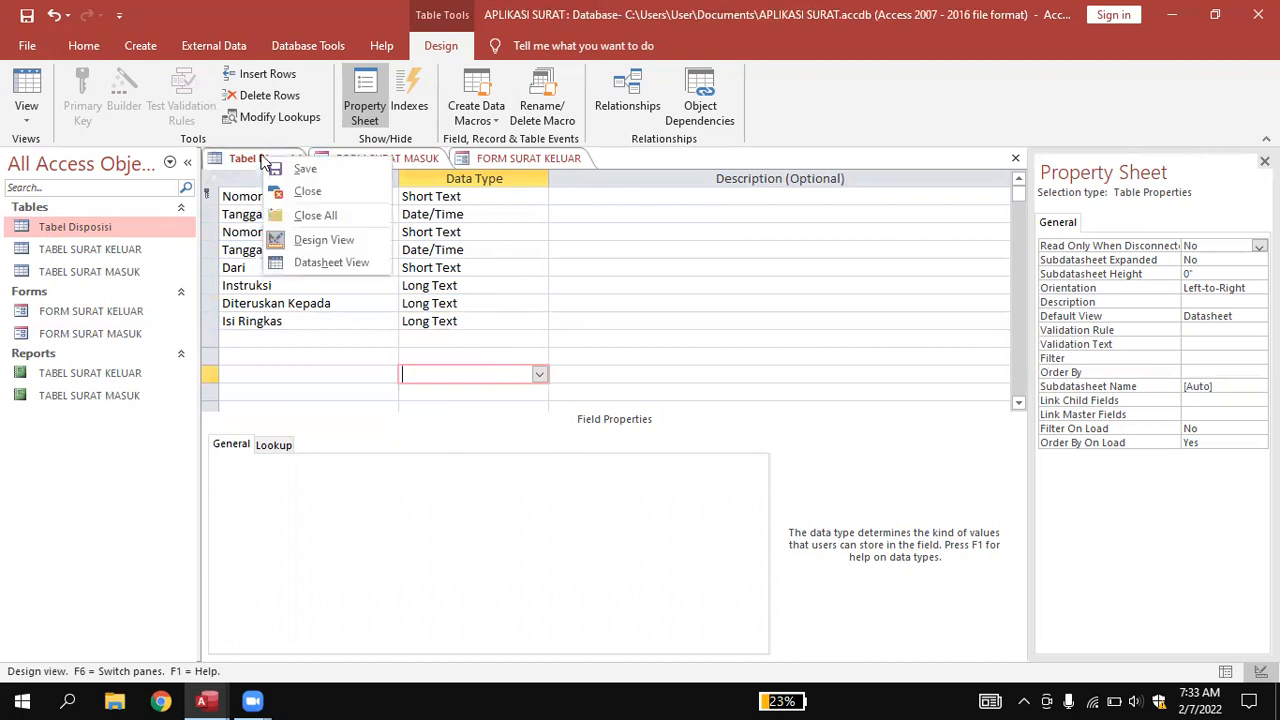
pyautogui.click(250, 163)
pyautogui.rightClick(250, 163)
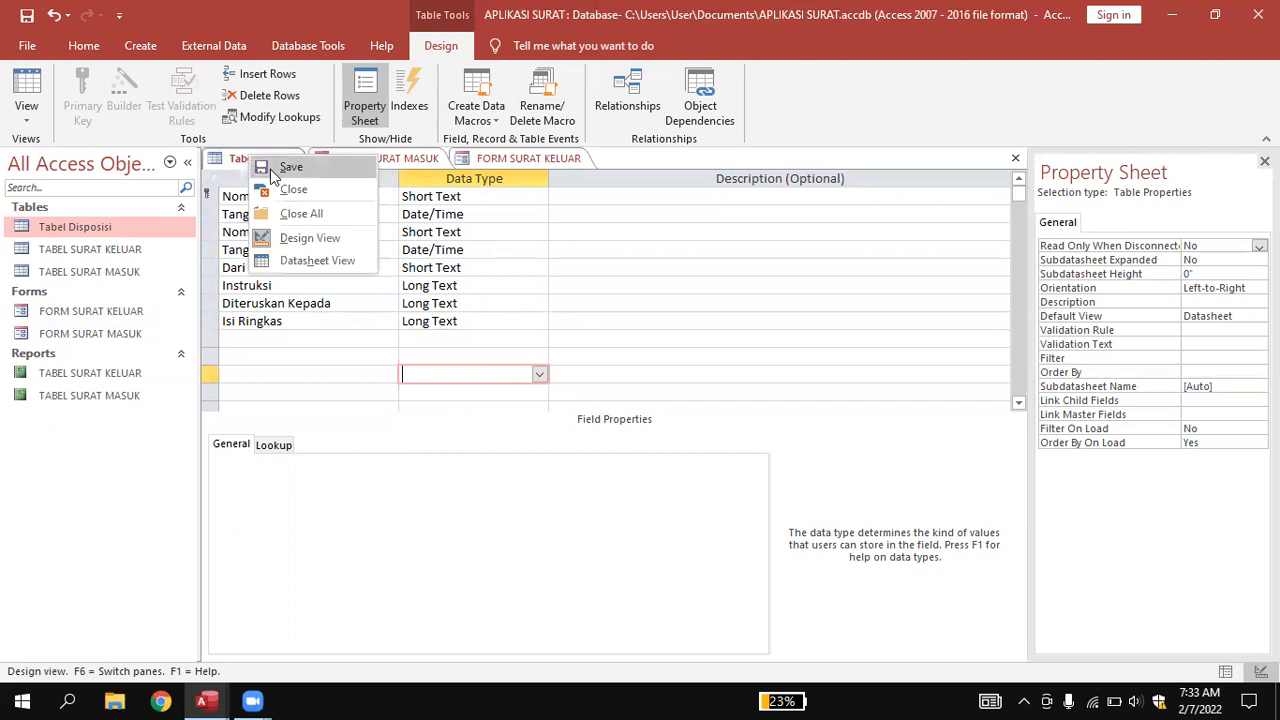
pyautogui.click(272, 166)
pyautogui.rightClick(268, 165)
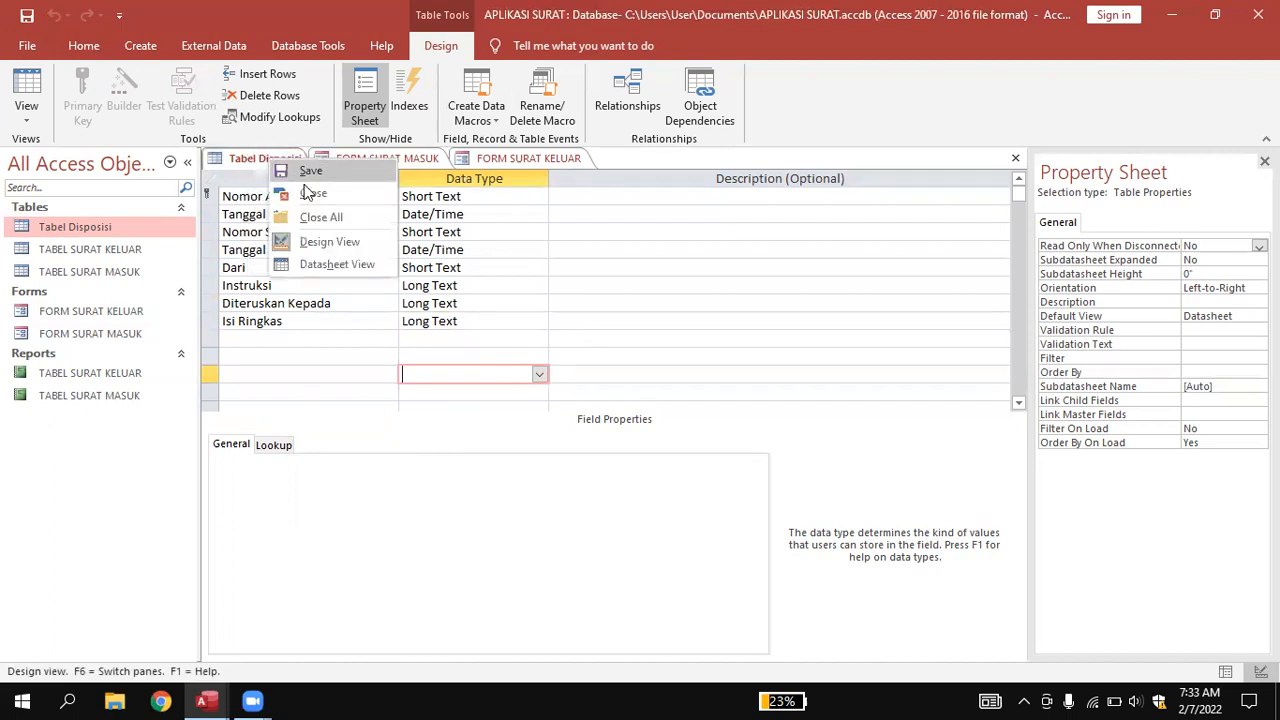
pyautogui.click(306, 191)
# Close the FORM SURAT MASUK and FORM SURAT KELUAR forms.
pyautogui.click(268, 157)
pyautogui.rightClick(268, 158)
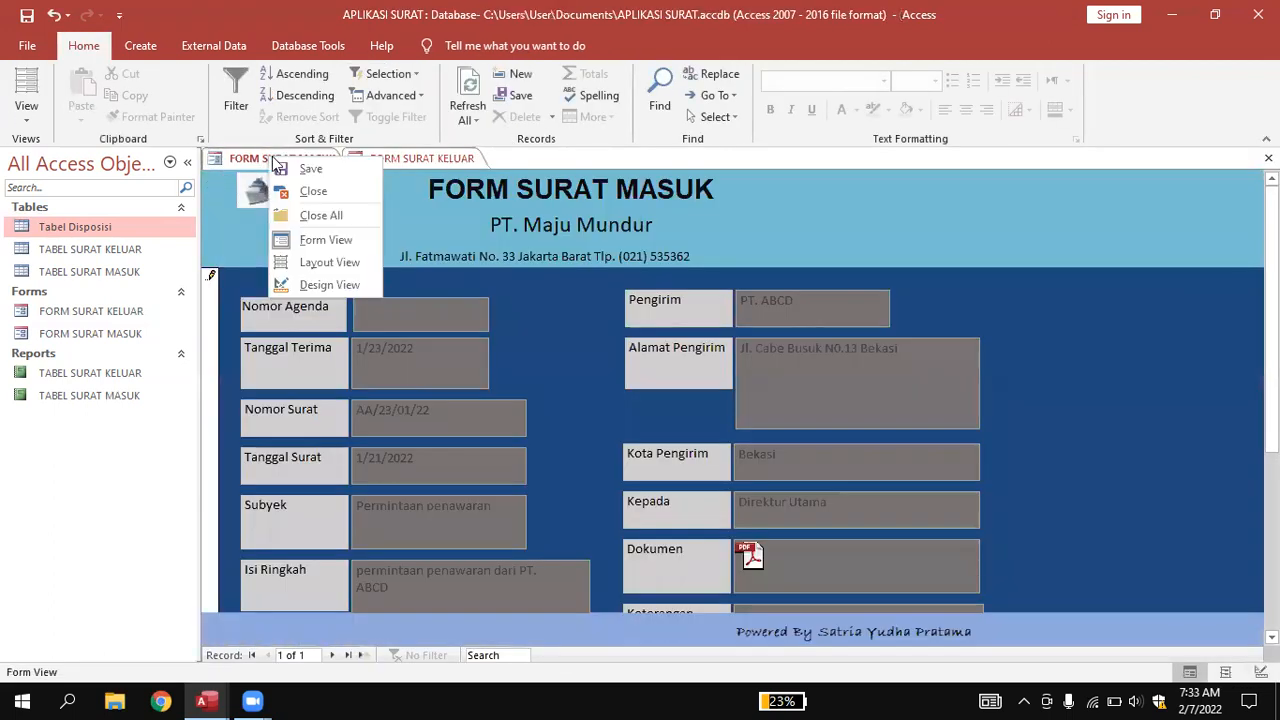
pyautogui.click(305, 190)
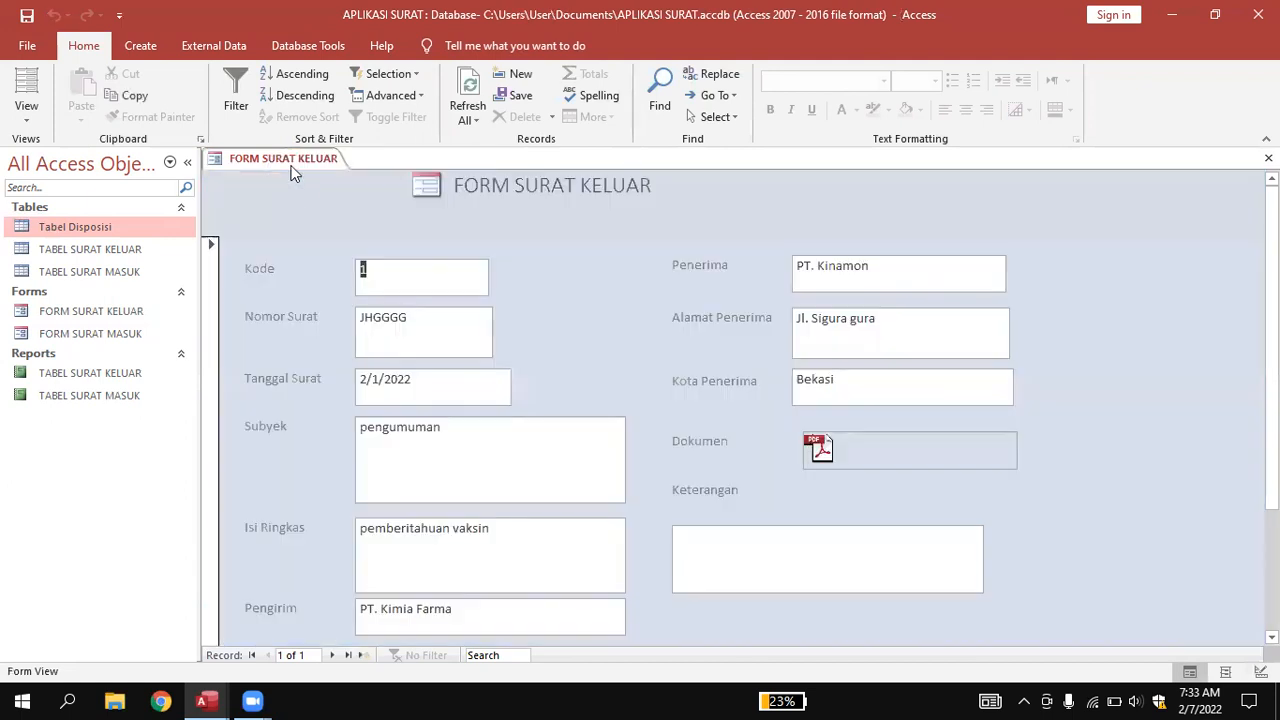
pyautogui.rightClick(288, 160)
pyautogui.click(310, 190)
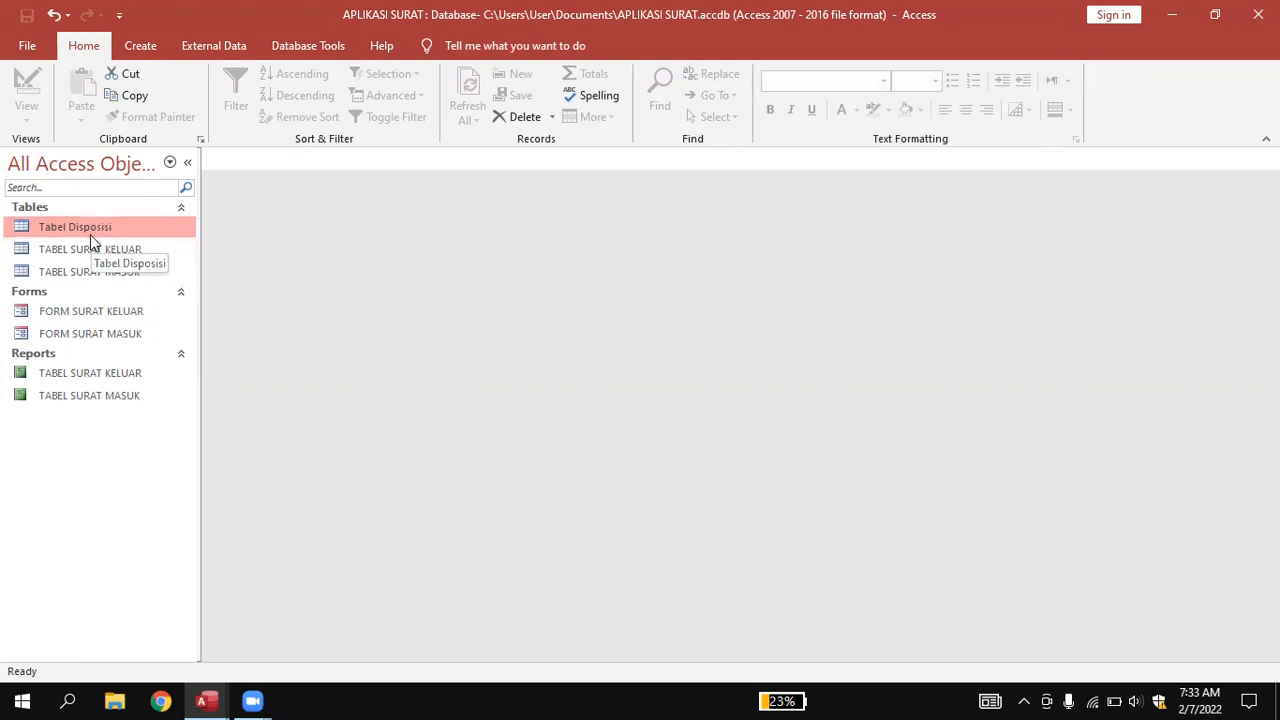
pyautogui.click(148, 45)
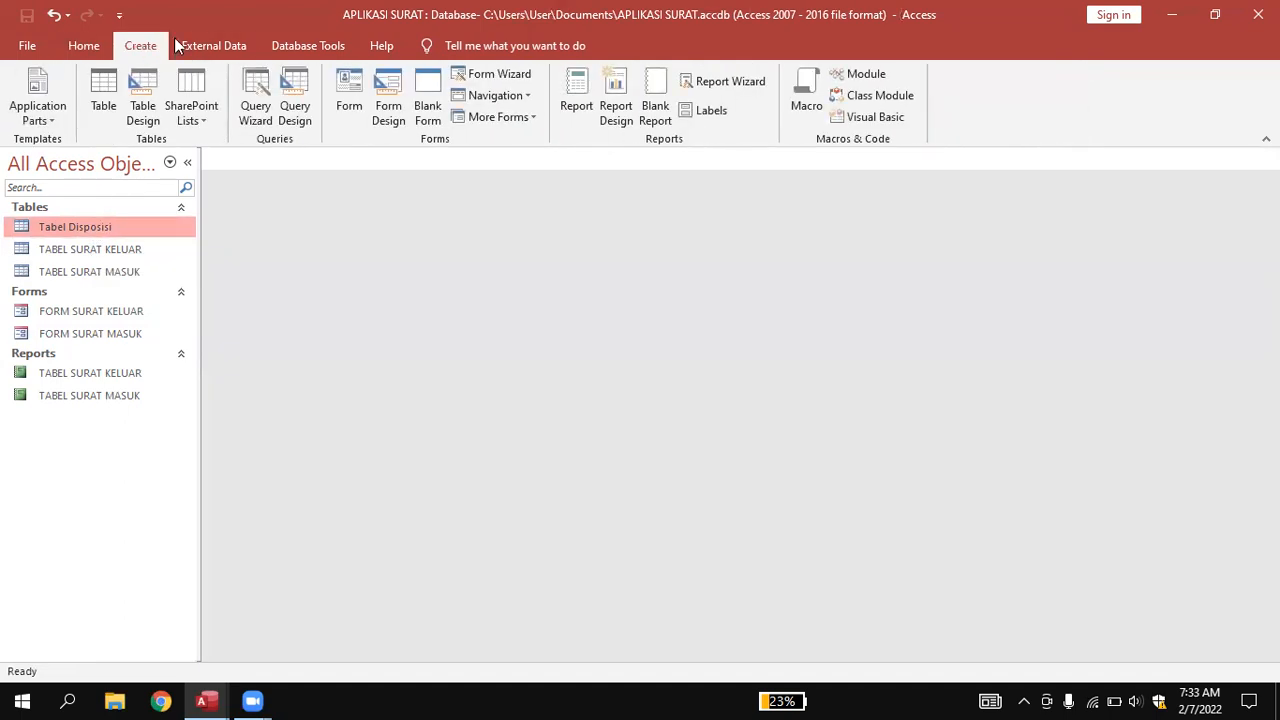
# Generate a form from Tabel Disposisi with the Form tool and switch it to Design View.
pyautogui.click(357, 92)
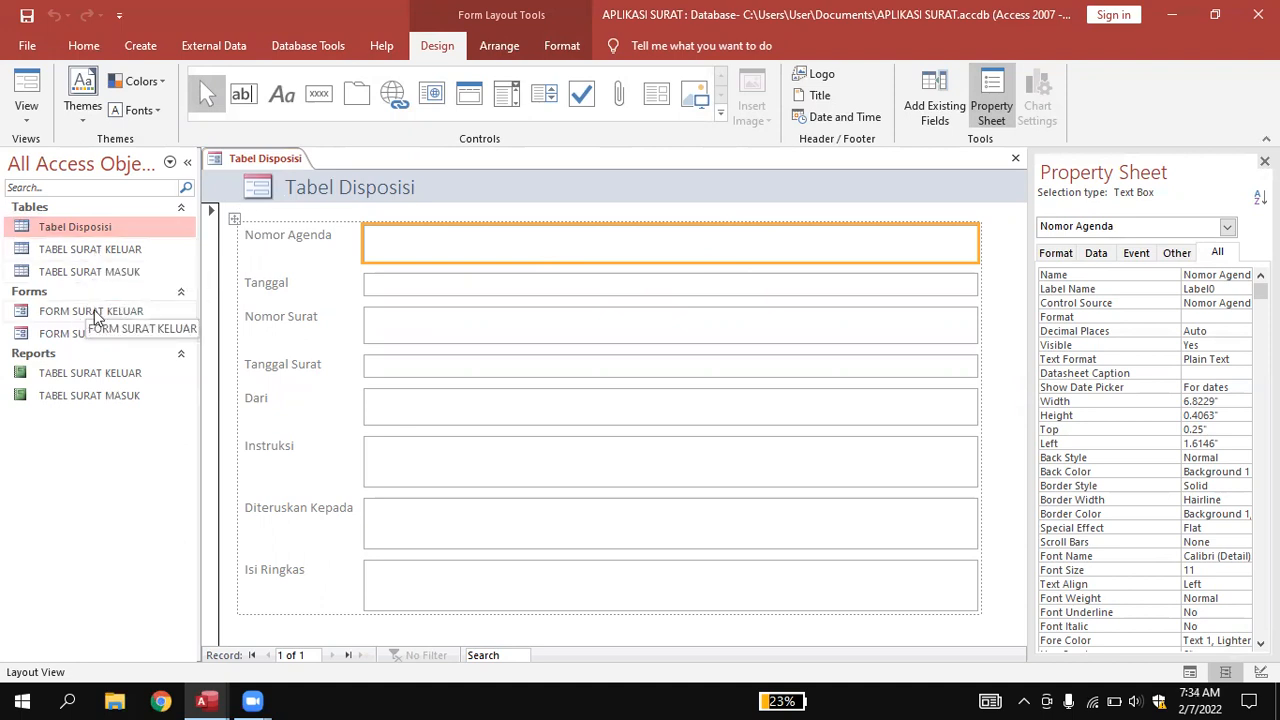
pyautogui.rightClick(271, 158)
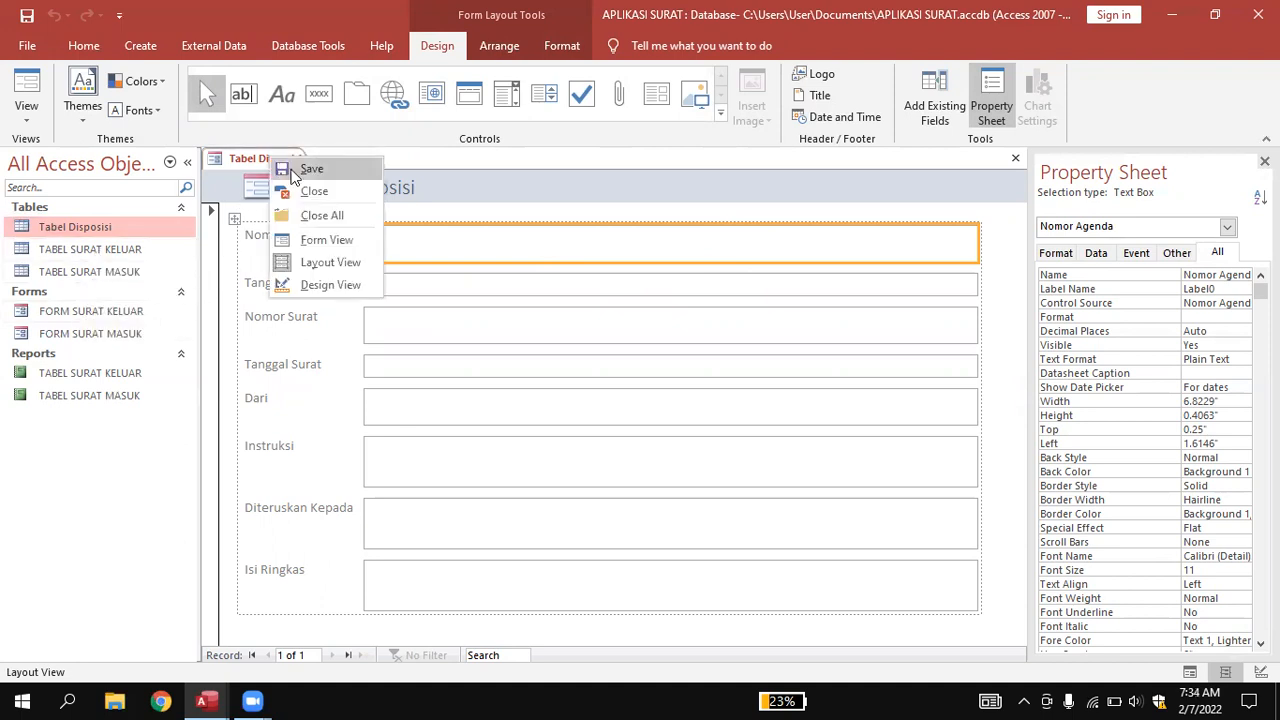
pyautogui.click(325, 284)
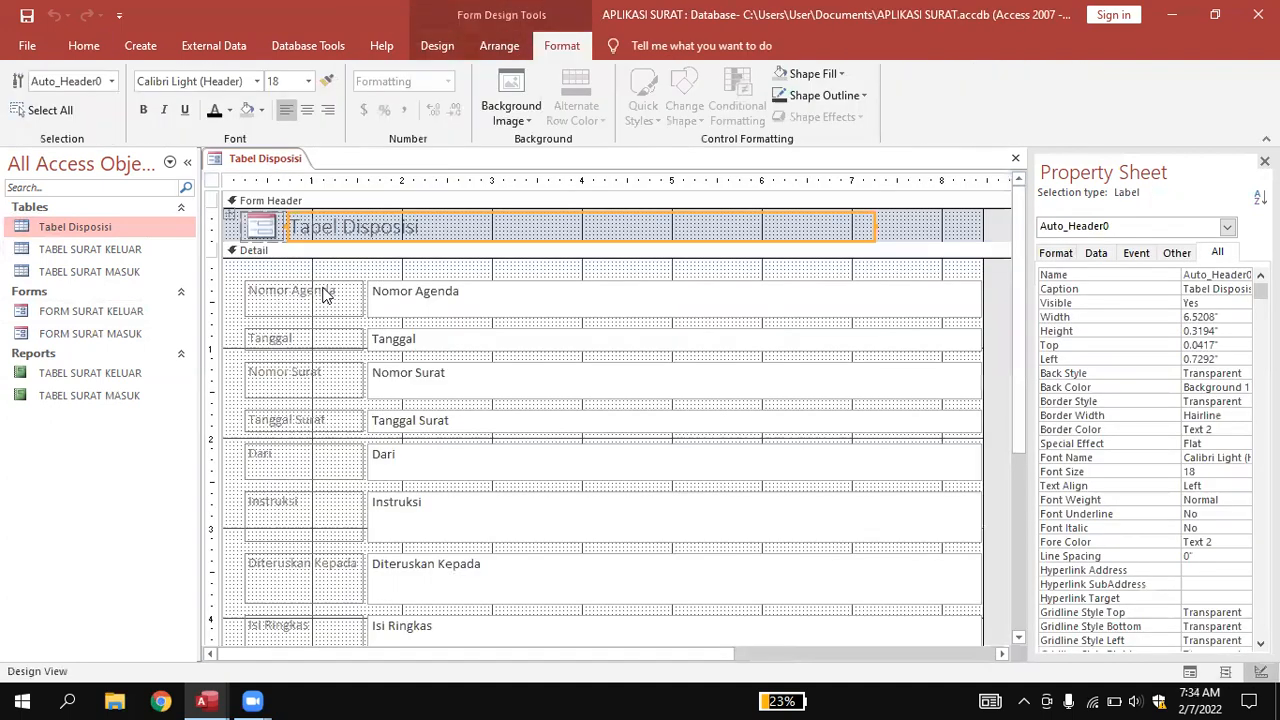
# Drag the Form Header boundary down and remove the layout from the logo and title.
pyautogui.click(526, 247)
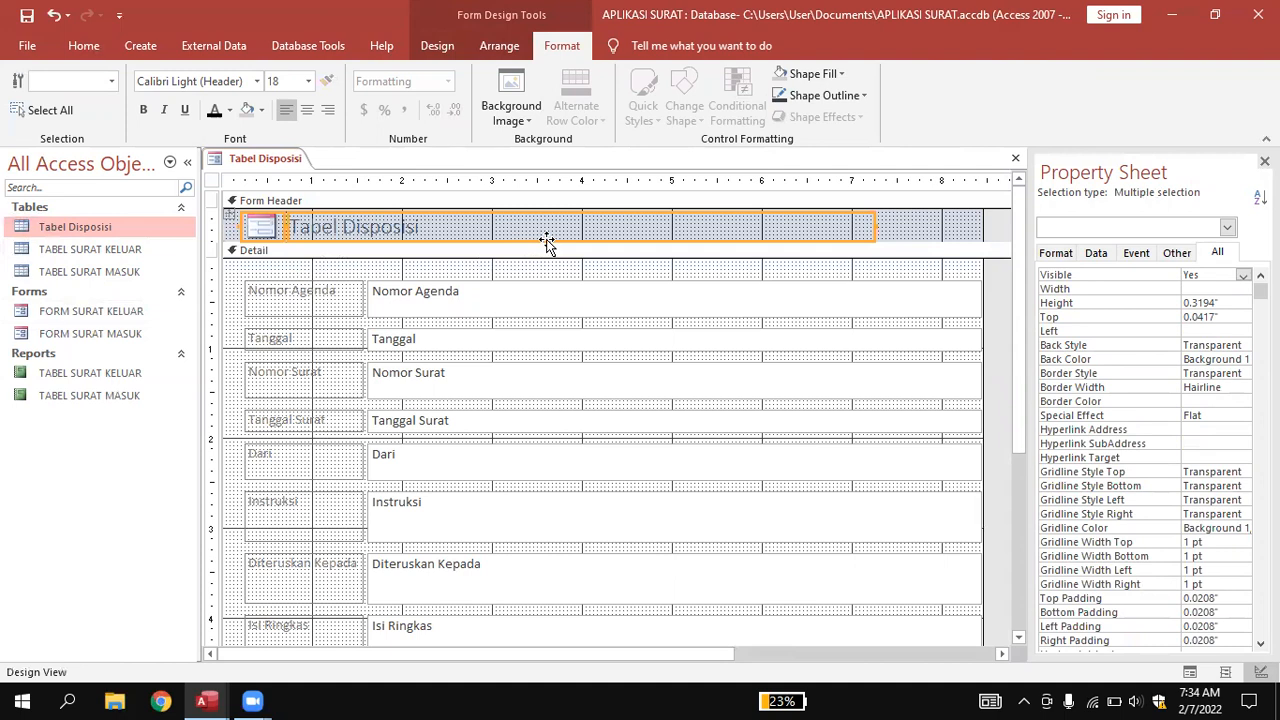
pyautogui.moveTo(546, 248); pyautogui.dragTo(533, 307)
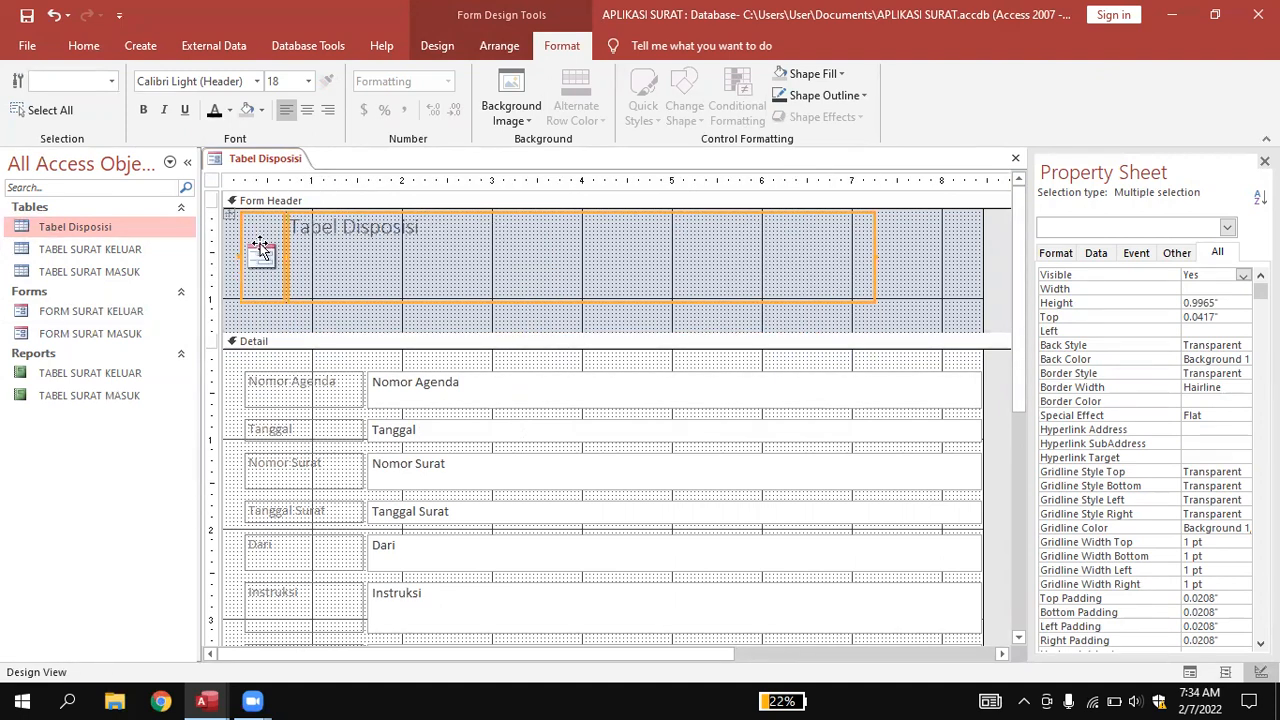
pyautogui.click(495, 47)
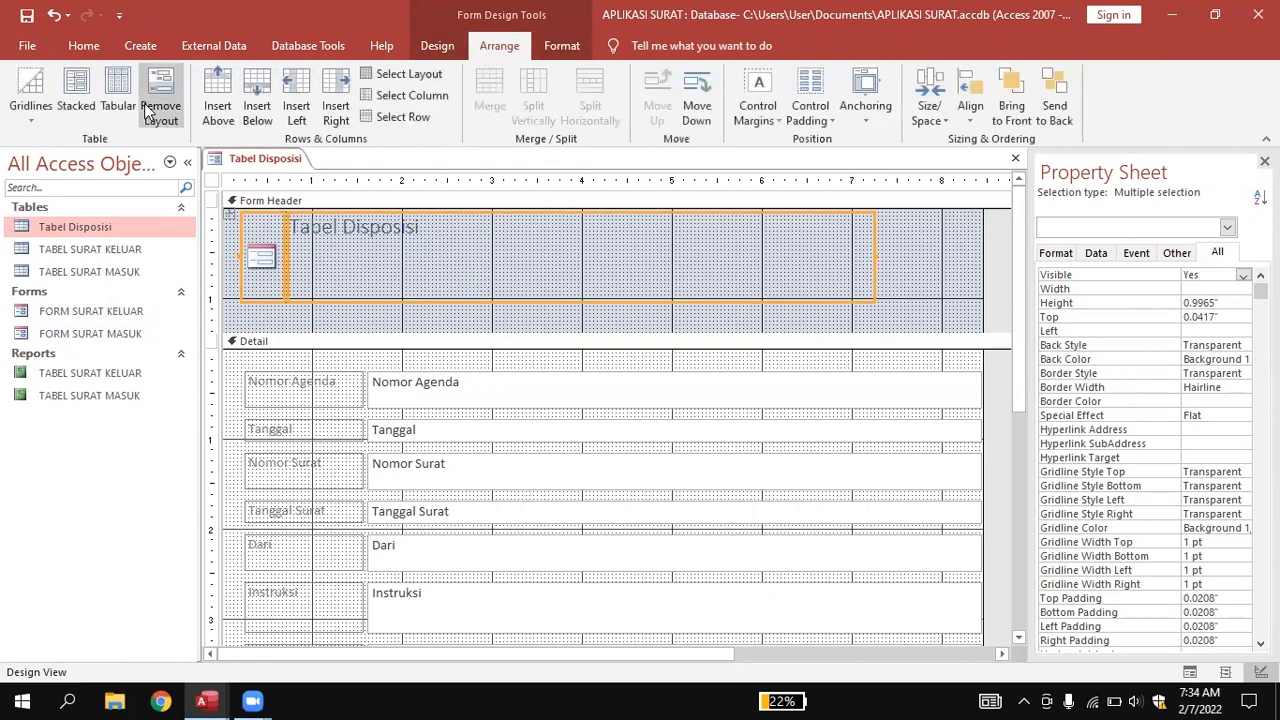
pyautogui.click(160, 100)
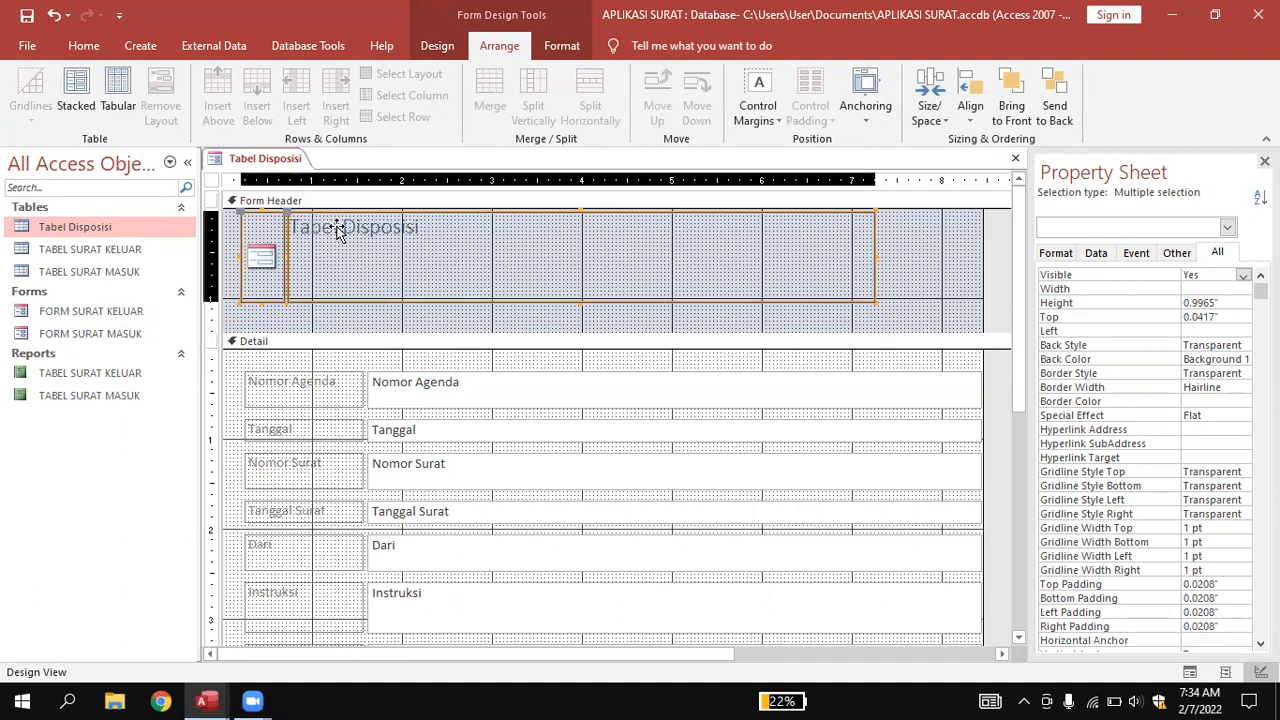
# Narrow the Tabel Disposisi title to about 2.23" and centre it in the header.
pyautogui.click(882, 272)
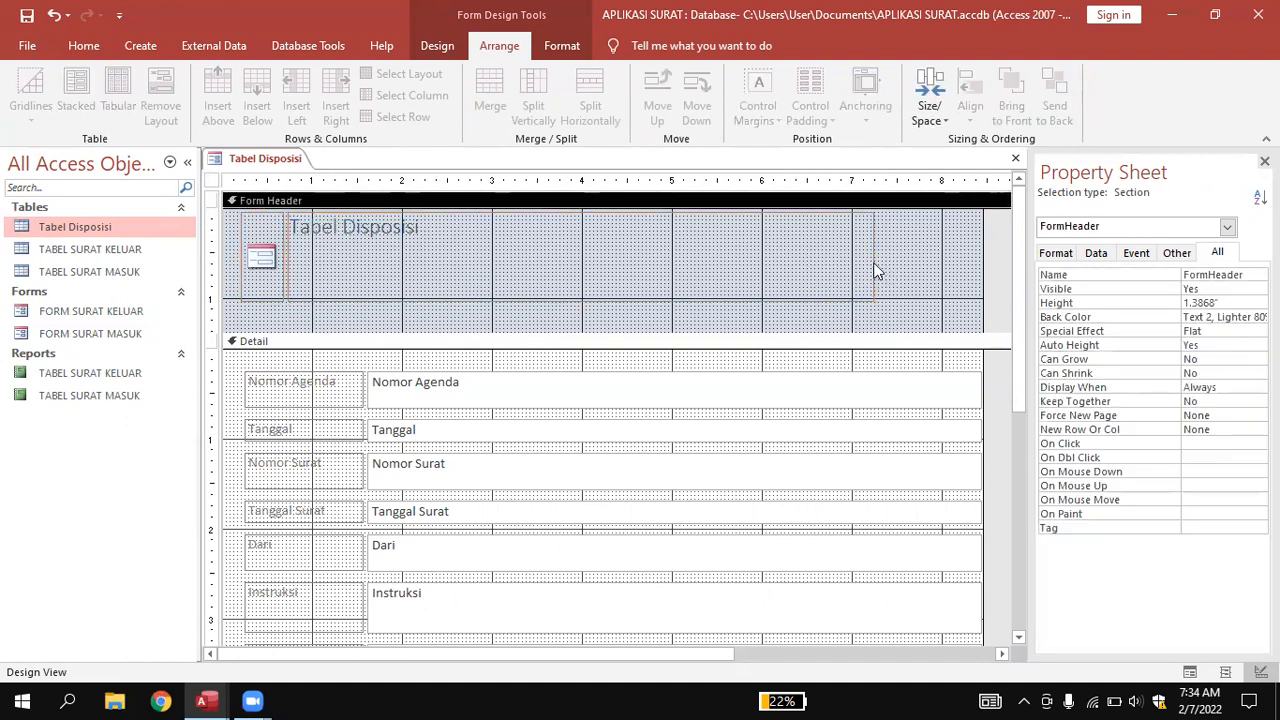
pyautogui.click(879, 265)
pyautogui.moveTo(874, 256); pyautogui.dragTo(490, 254)
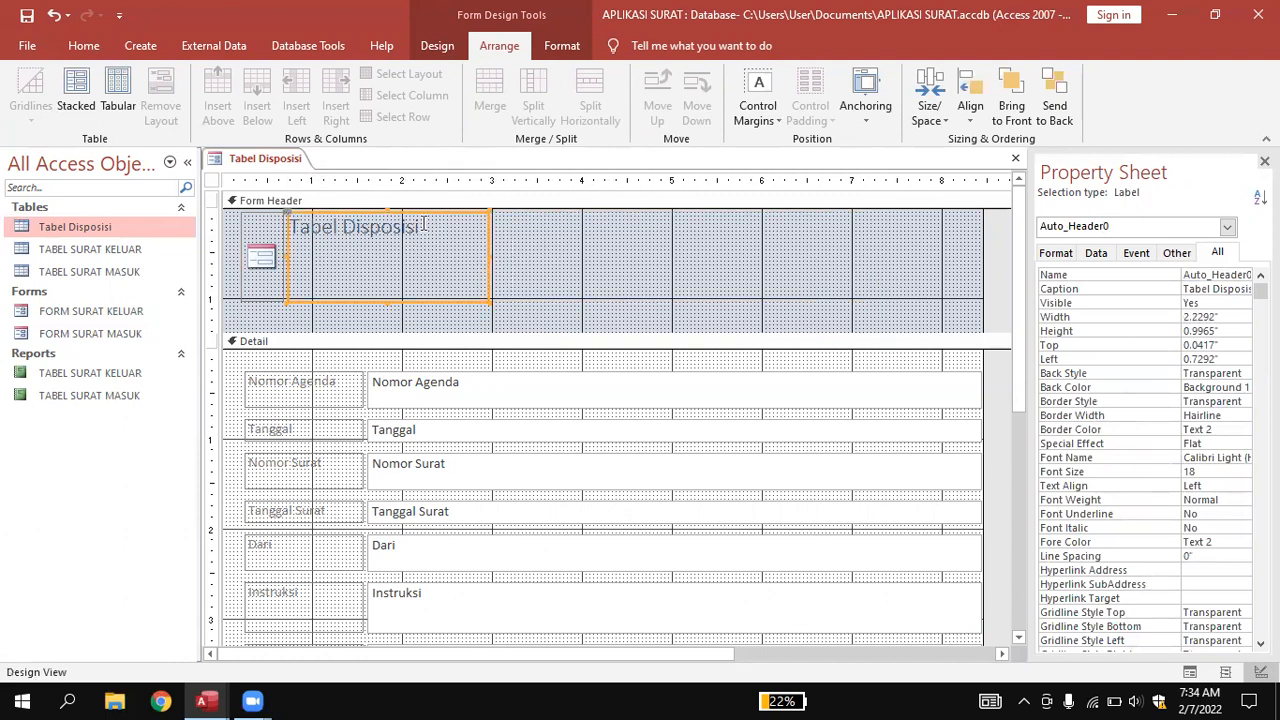
pyautogui.moveTo(457, 208); pyautogui.dragTo(667, 224)
pyautogui.click(455, 254)
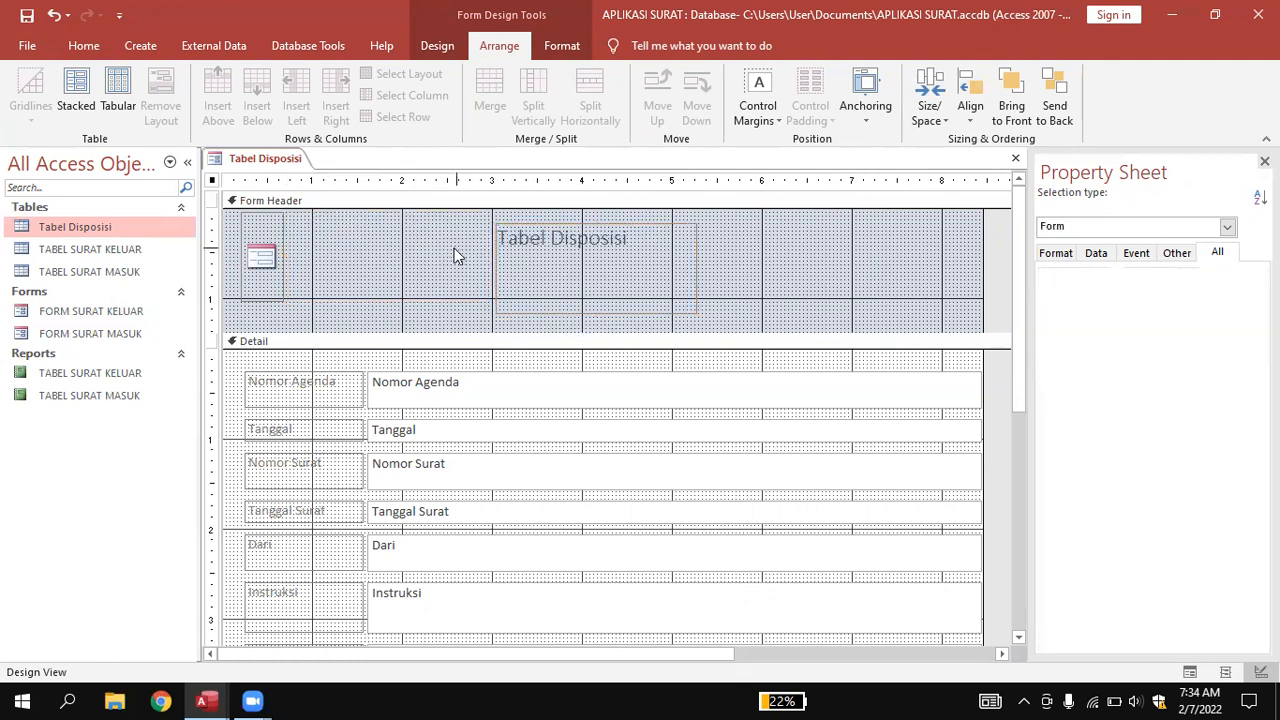
# Move the logo to the header's top-left corner and make it shorter.
pyautogui.moveTo(254, 262); pyautogui.dragTo(232, 225)
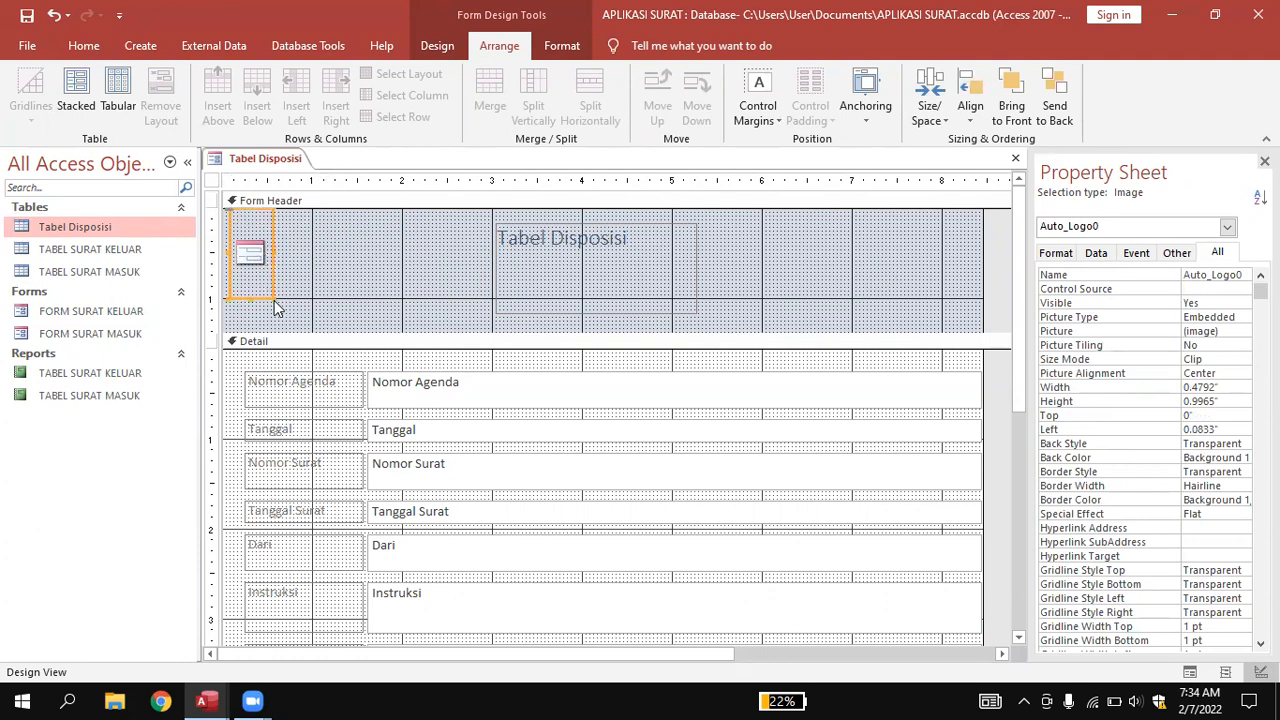
pyautogui.moveTo(270, 296); pyautogui.dragTo(271, 262)
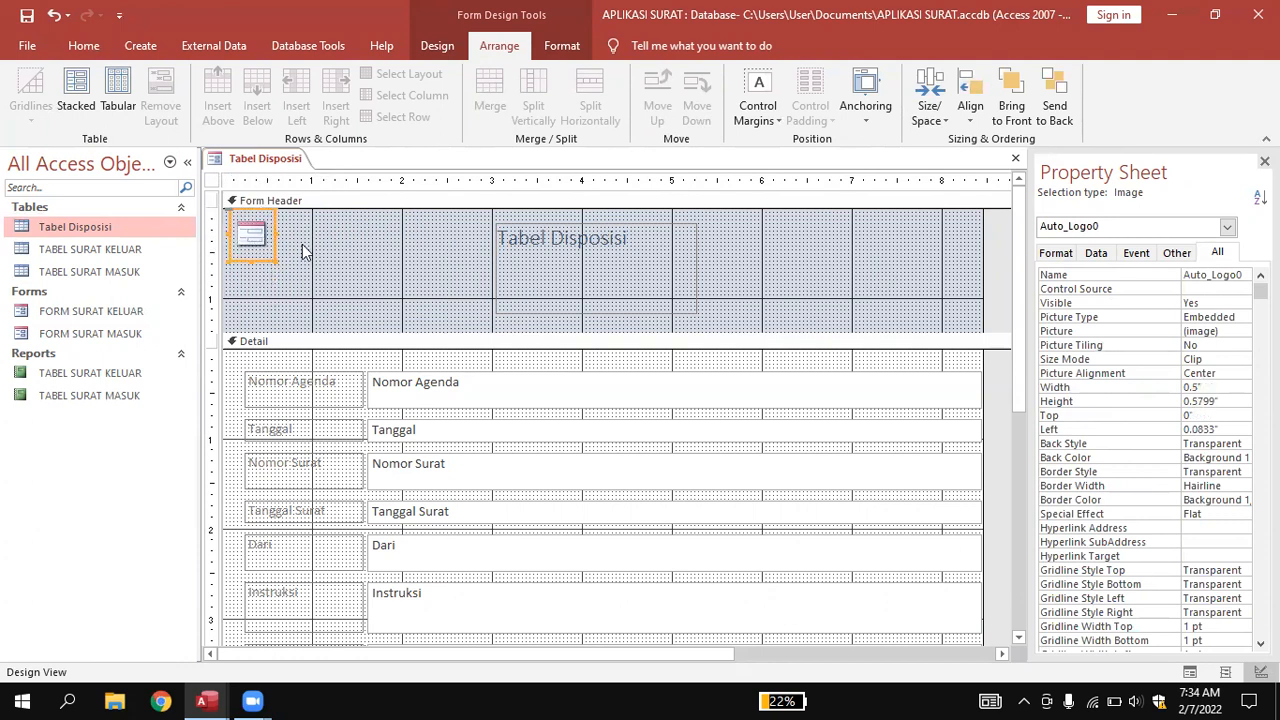
pyautogui.click(325, 285)
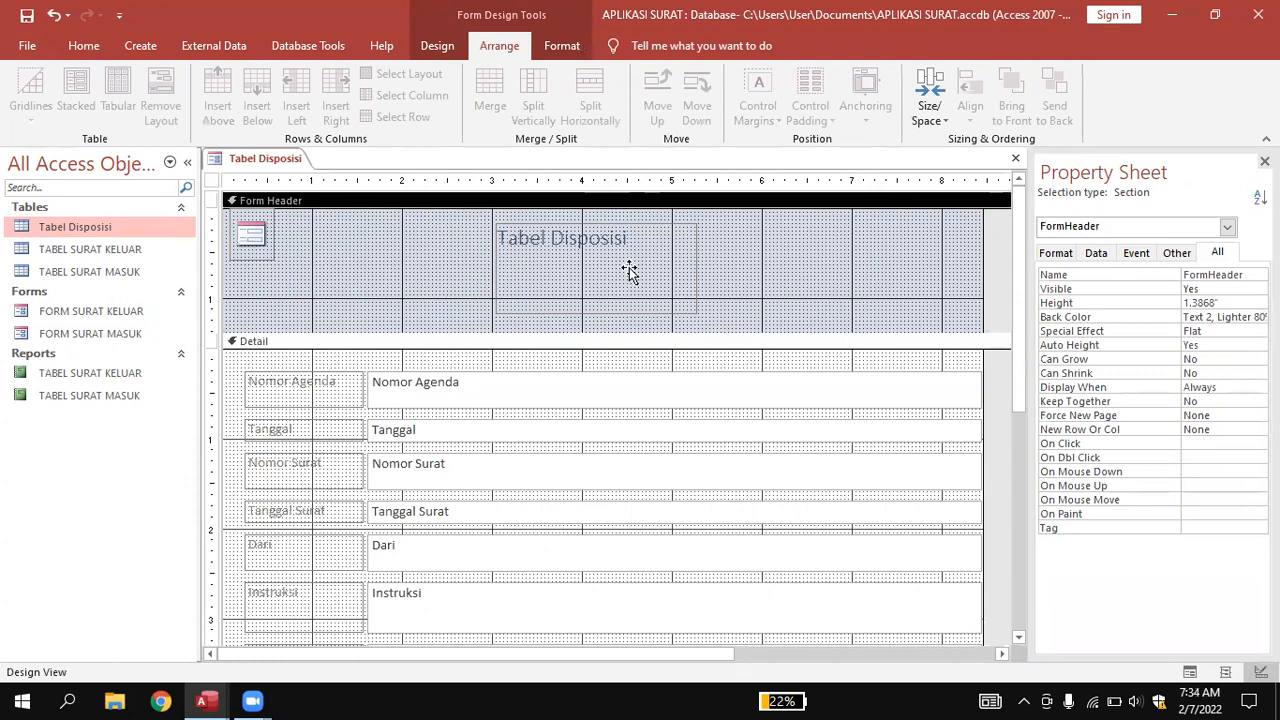
# Nudge the title label up one grid step and select its text for replacement.
pyautogui.click(648, 237)
pyautogui.moveTo(654, 220); pyautogui.dragTo(654, 215)
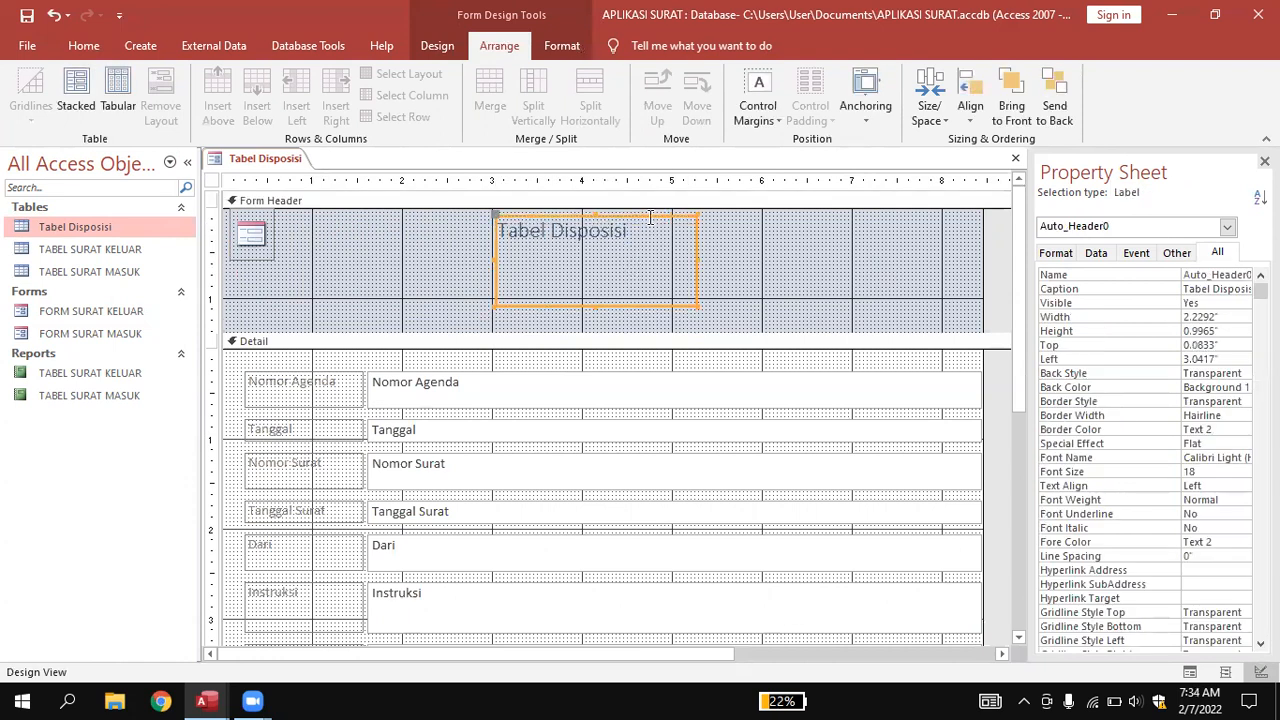
pyautogui.click(257, 235)
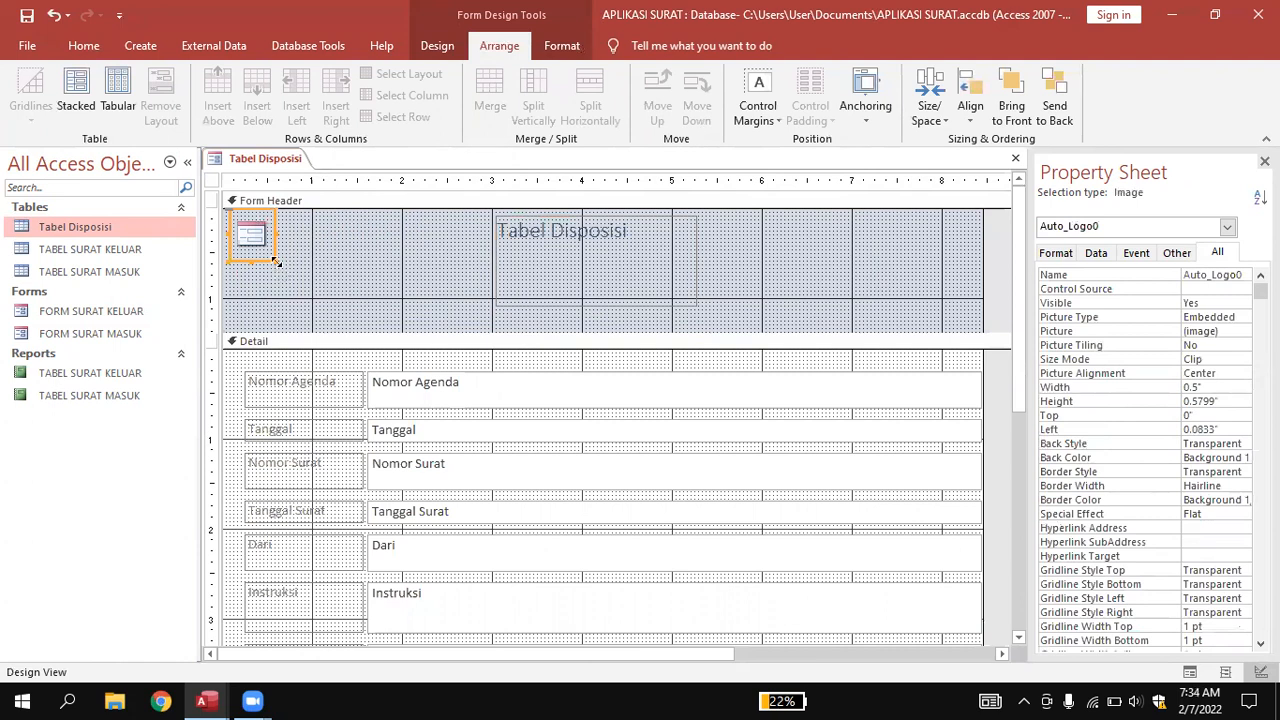
pyautogui.click(405, 256)
pyautogui.click(581, 238)
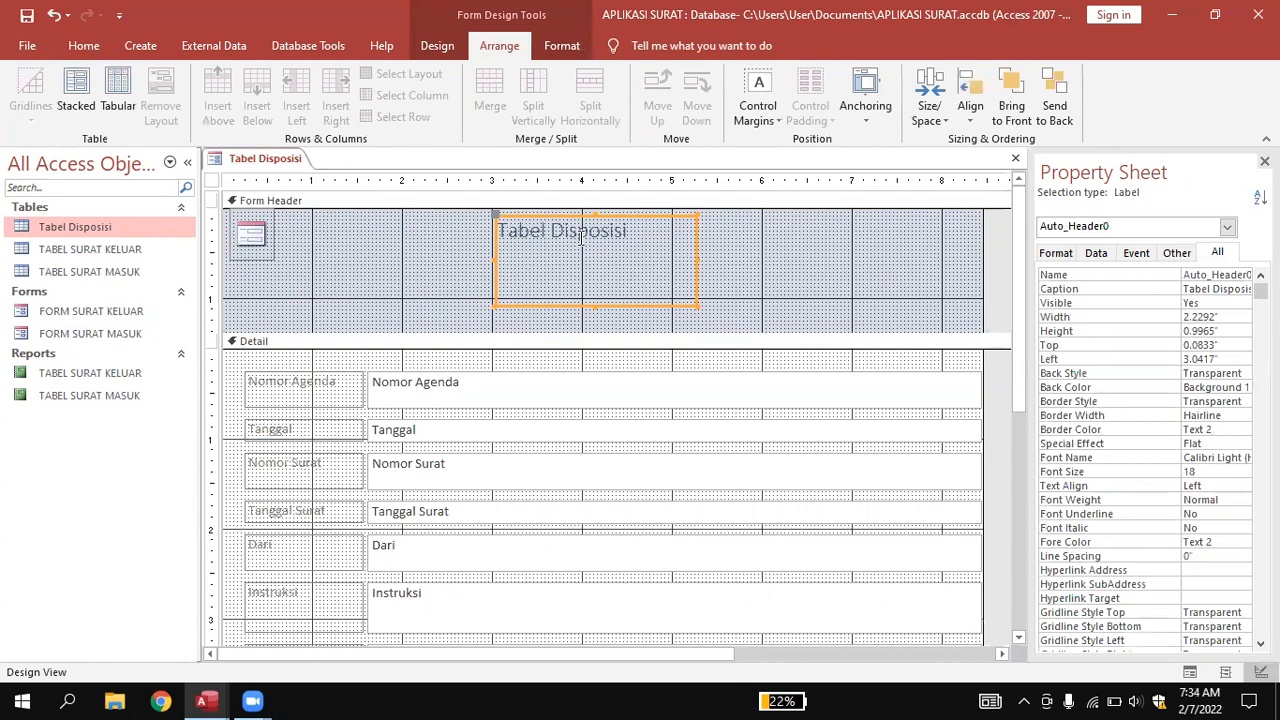
pyautogui.moveTo(630, 232); pyautogui.dragTo(476, 275)
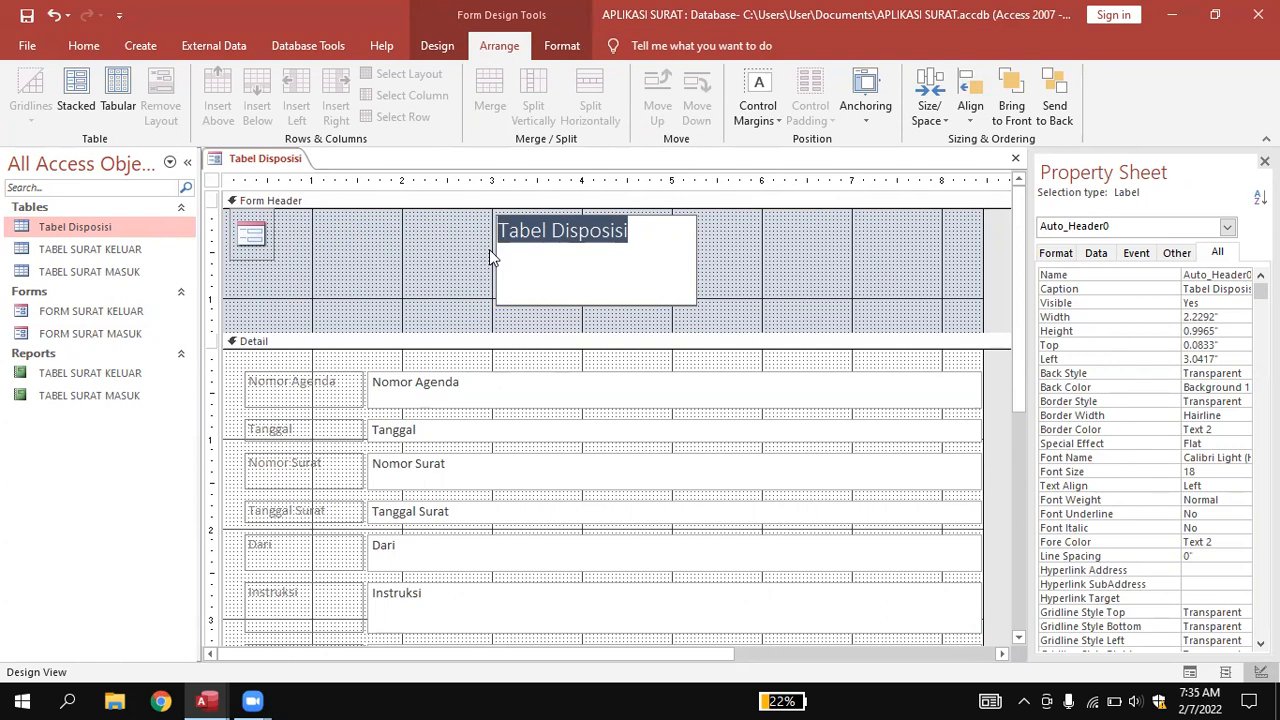
# Retitle the header label to 'LEMBAR DISPOSISI' in capitals.
pyautogui.press('capslock')
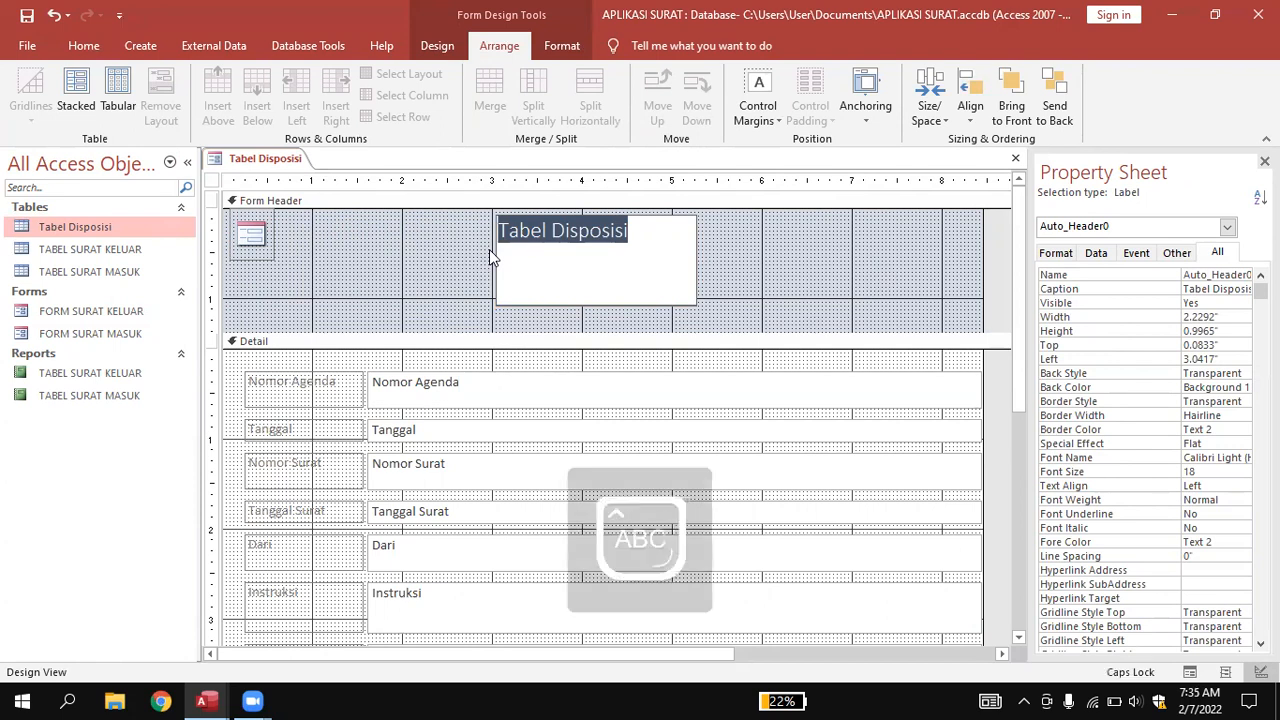
pyautogui.write('F')
pyautogui.write('DISPOS')
pyautogui.write('ISI')
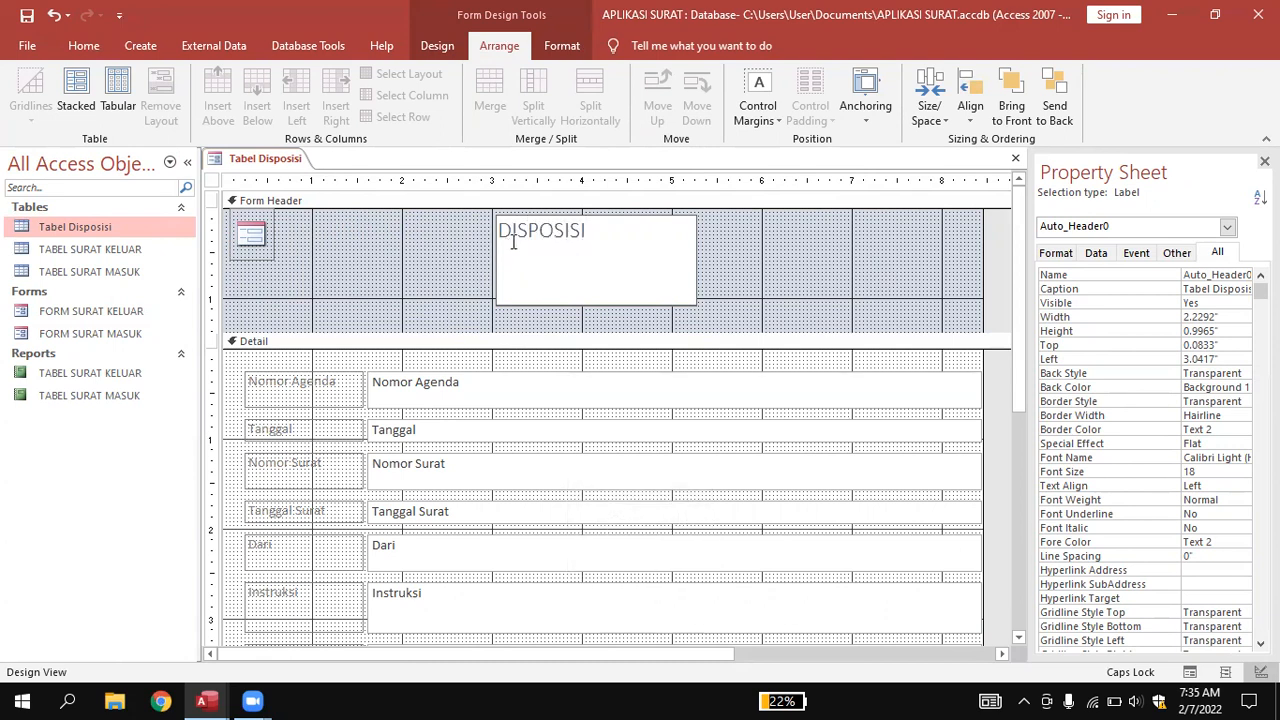
pyautogui.click(501, 229)
pyautogui.write('LEMBAR')
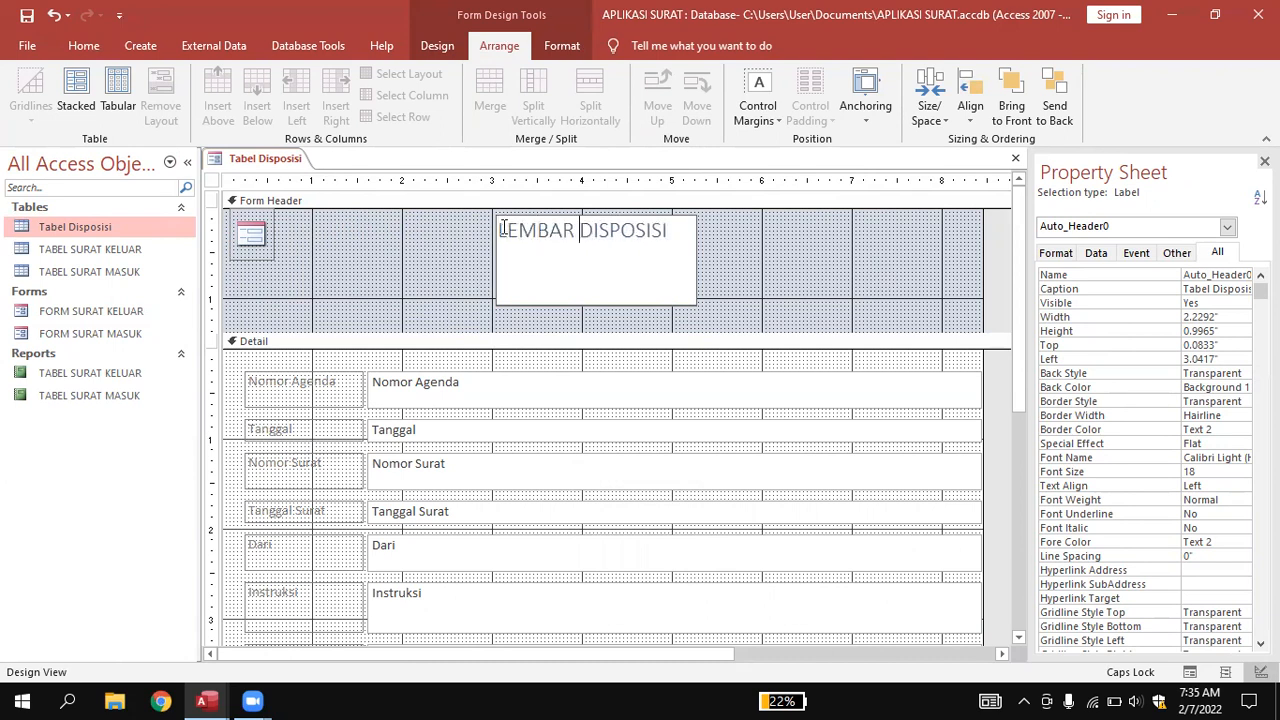
pyautogui.click(743, 234)
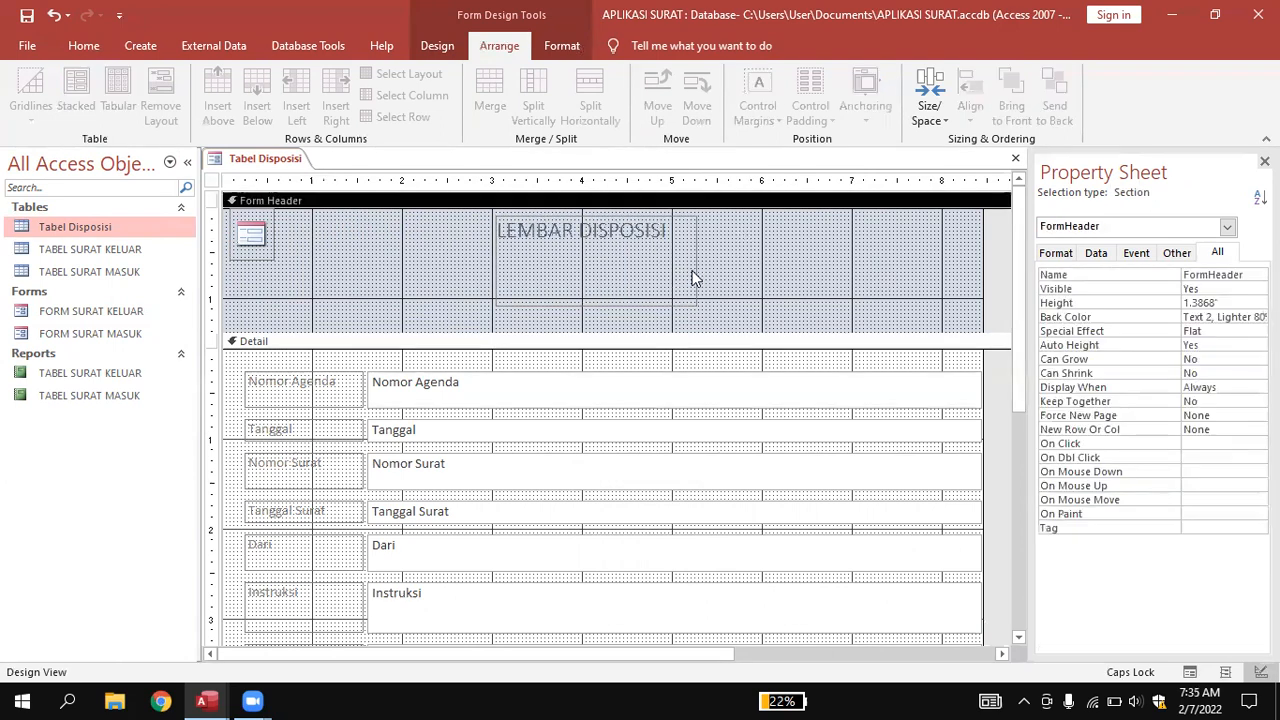
# Reduce the LEMBAR DISPOSISI label's height and lower it slightly.
pyautogui.click(607, 293)
pyautogui.moveTo(594, 306); pyautogui.dragTo(594, 260)
pyautogui.click(740, 266)
pyautogui.click(644, 220)
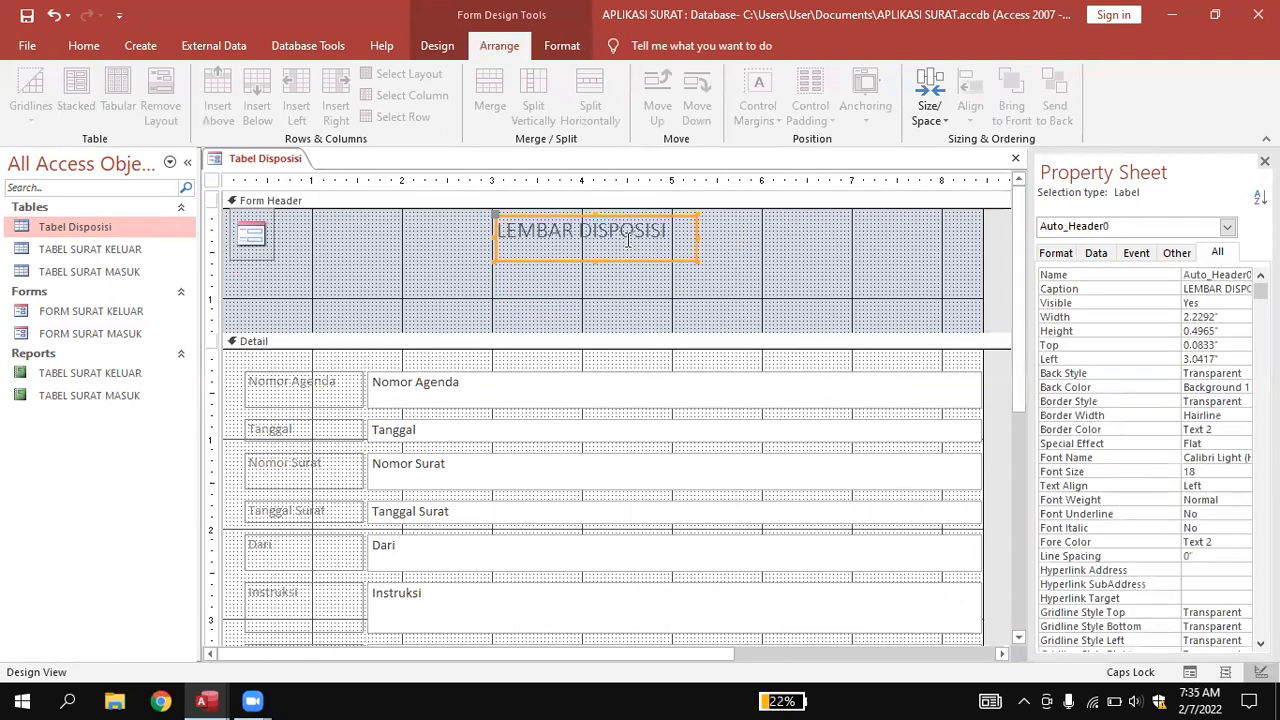
pyautogui.moveTo(644, 213); pyautogui.dragTo(647, 217)
pyautogui.click(733, 231)
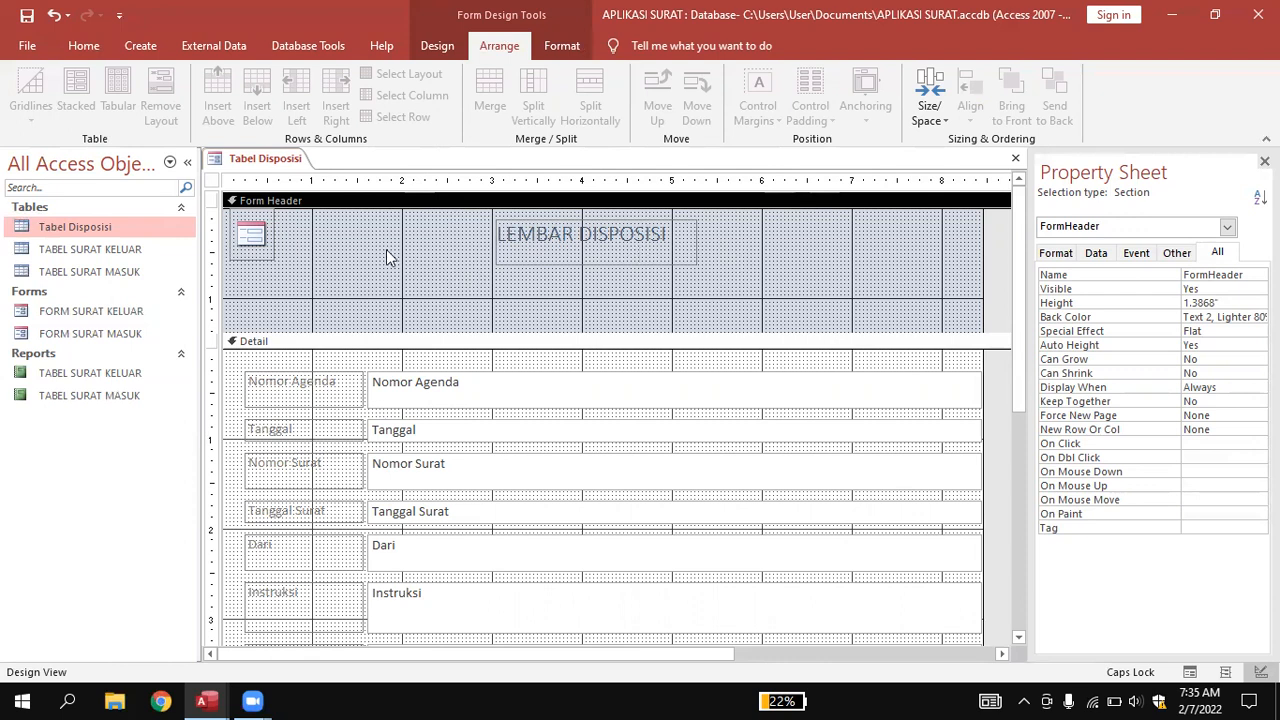
# Scroll through FORM SURAT MASUK in Form View for reference, then go back to the Tabel Disposisi design.
pyautogui.doubleClick(88, 333)
pyautogui.scroll(-2, 1010, 299)
pyautogui.scroll(-2, 1040, 320)
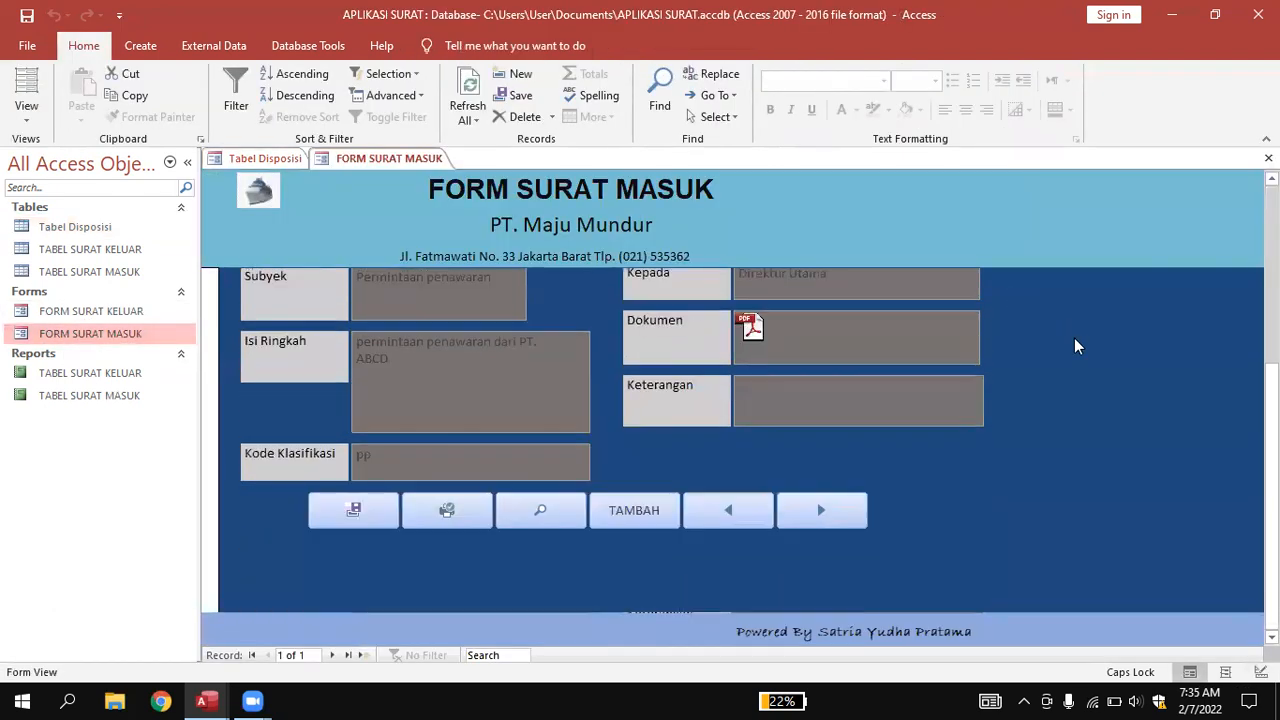
pyautogui.scroll(4, 824, 483)
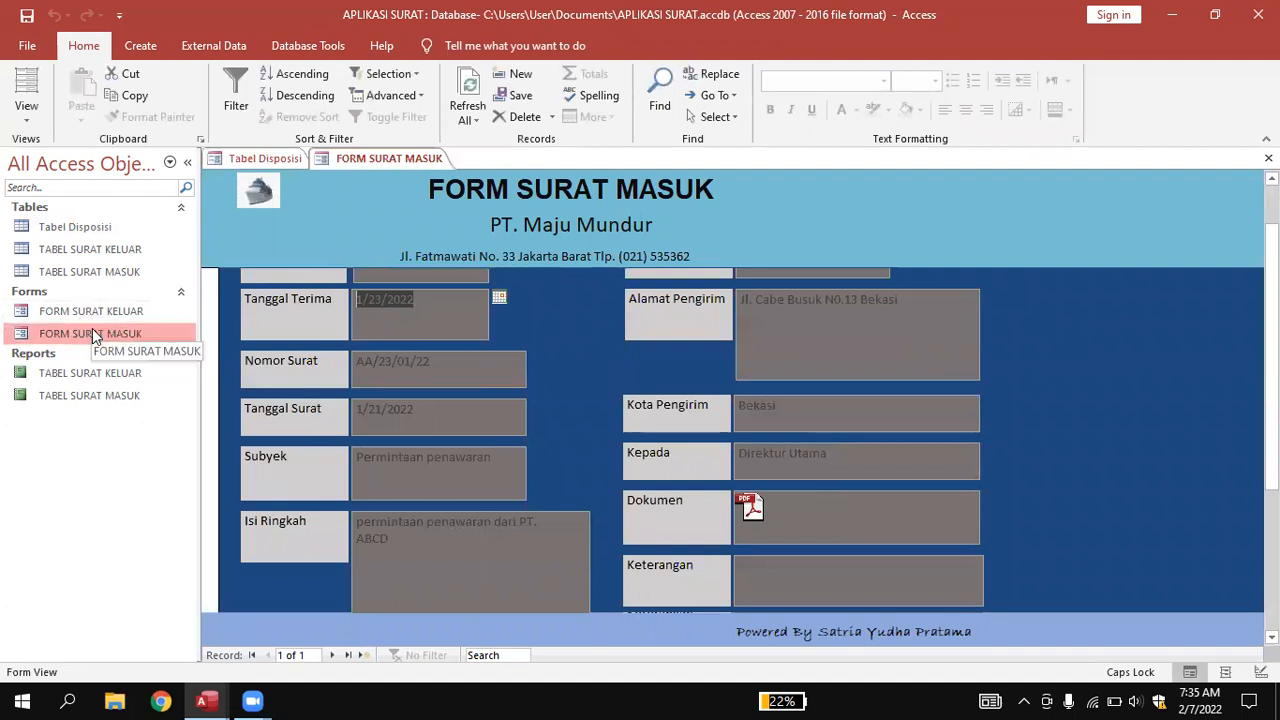
pyautogui.click(266, 159)
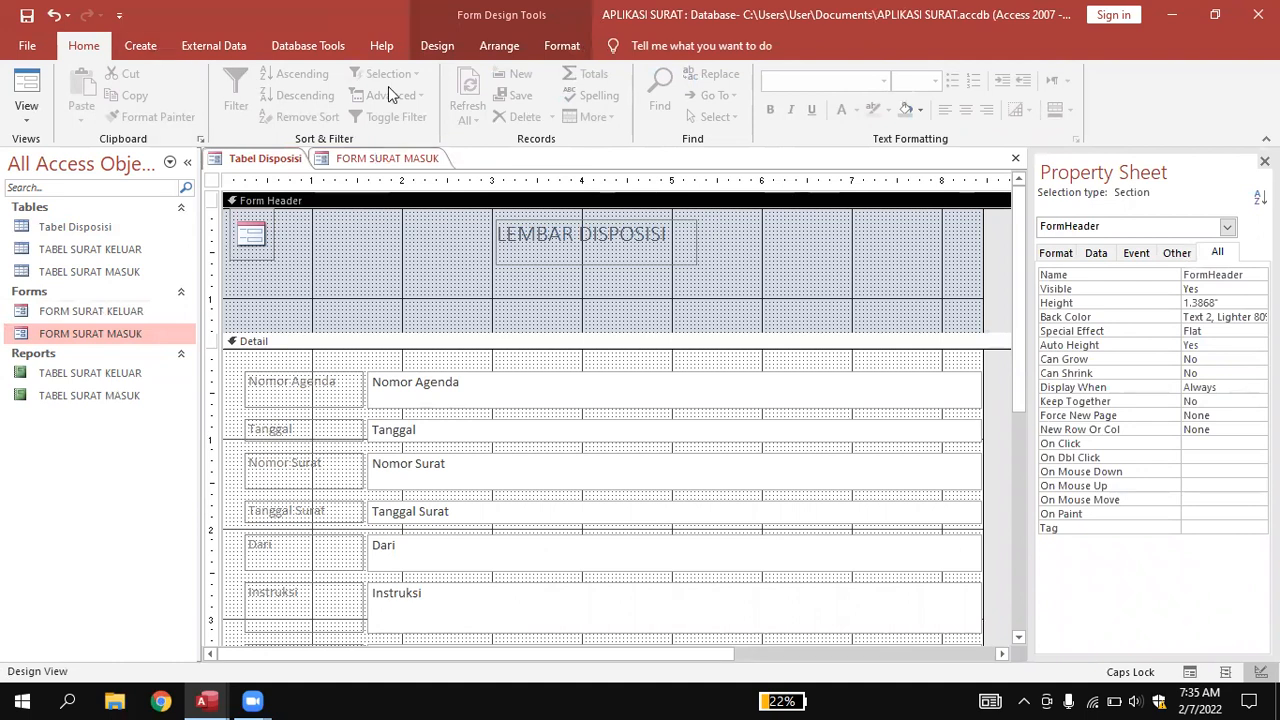
# Add a 'PT. MAJU MUNDUR' header label and drag it beneath the LEMBAR DISPOSISI title.
pyautogui.click(422, 48)
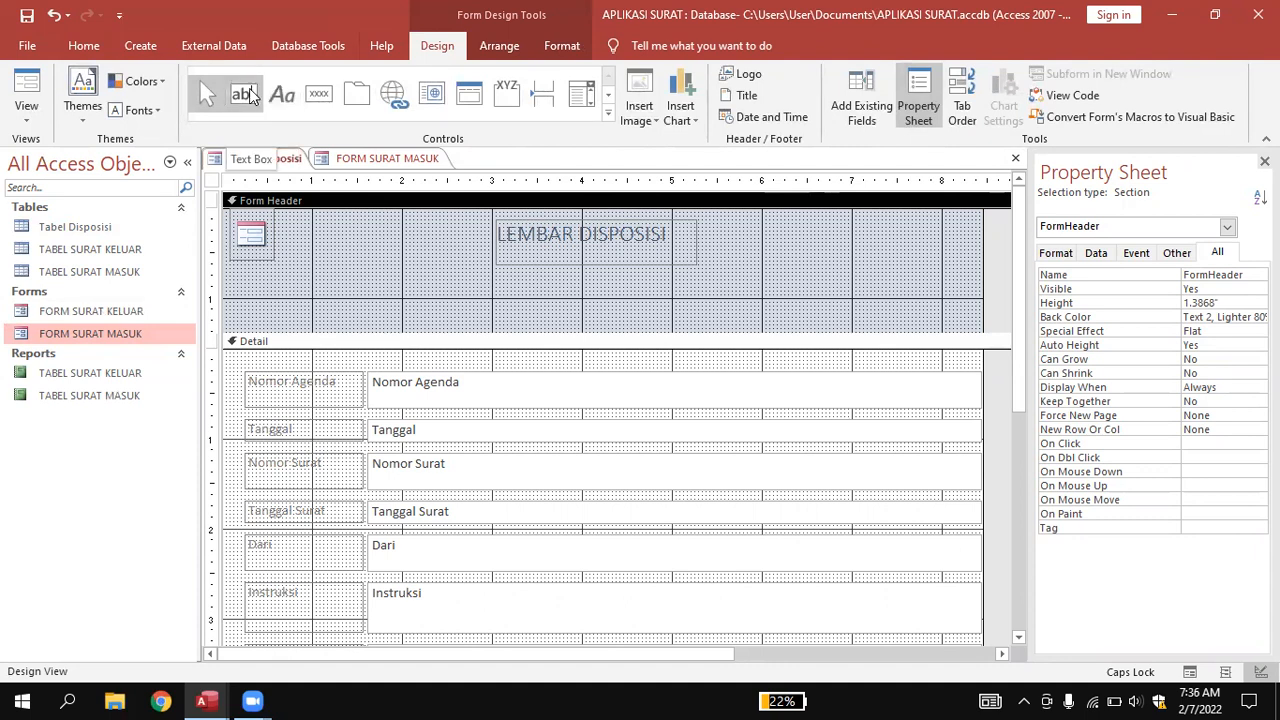
pyautogui.click(250, 93)
pyautogui.click(494, 274)
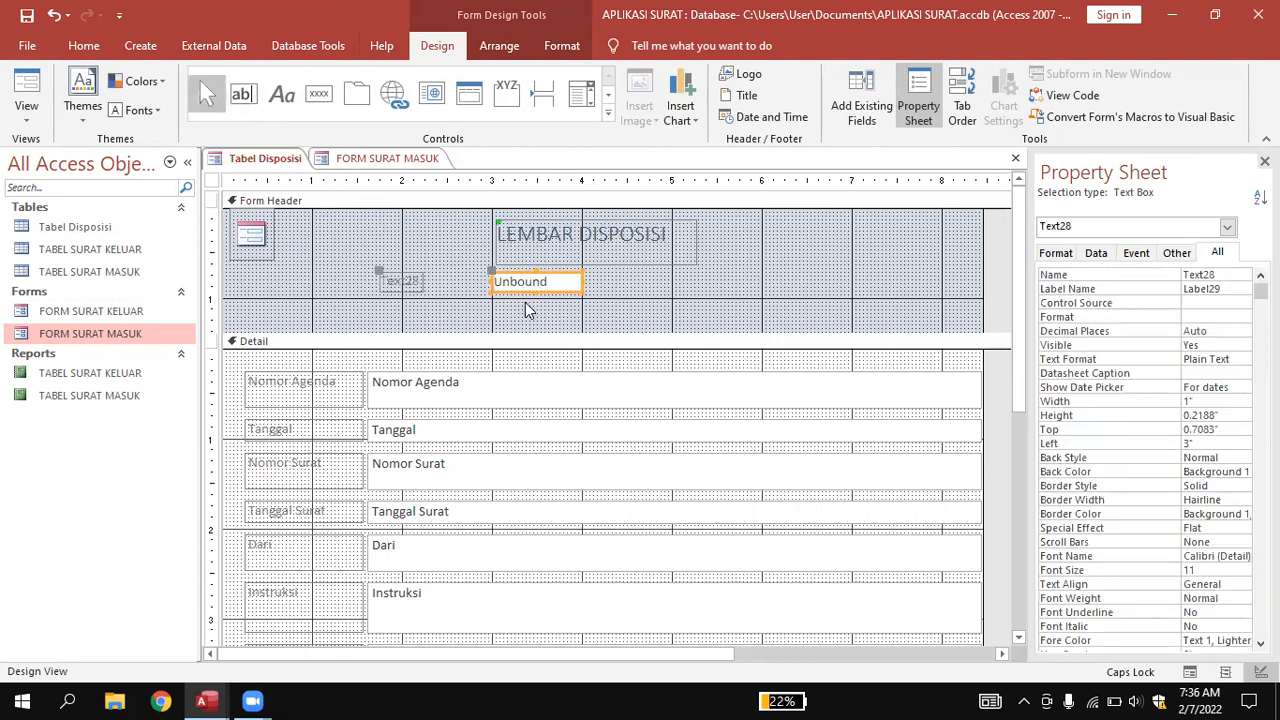
pyautogui.press('Delete')
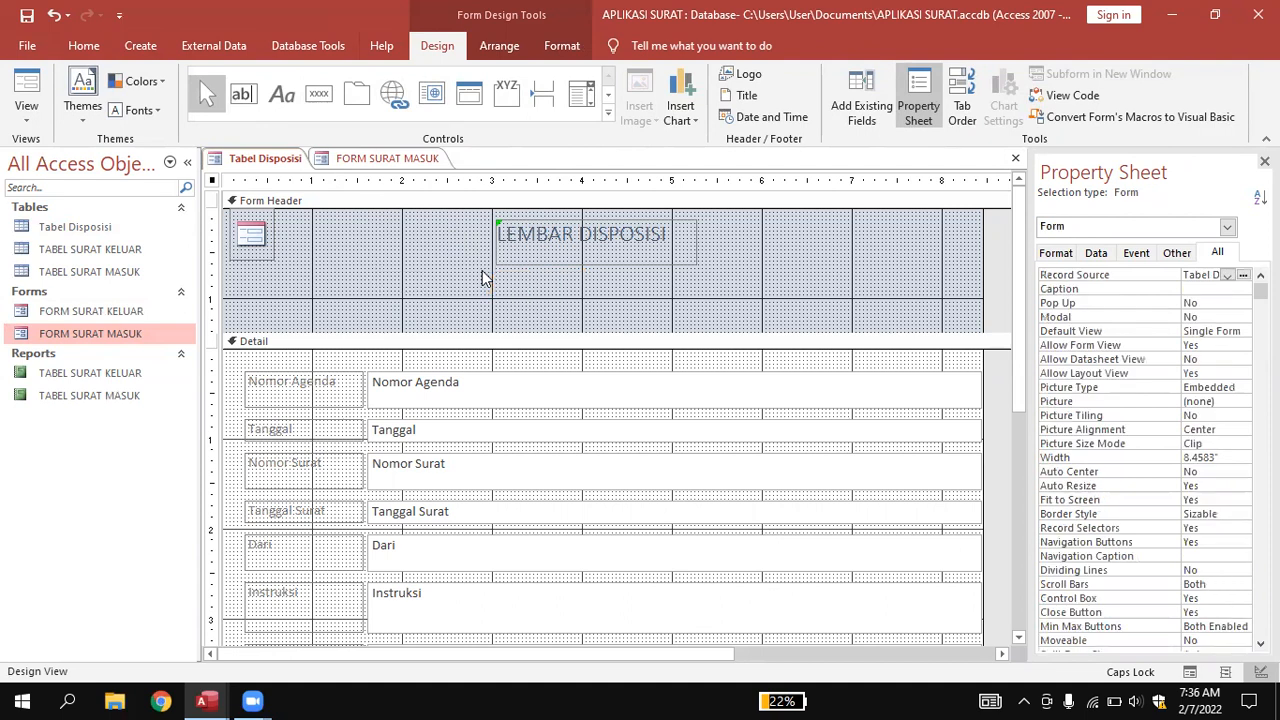
pyautogui.click(283, 94)
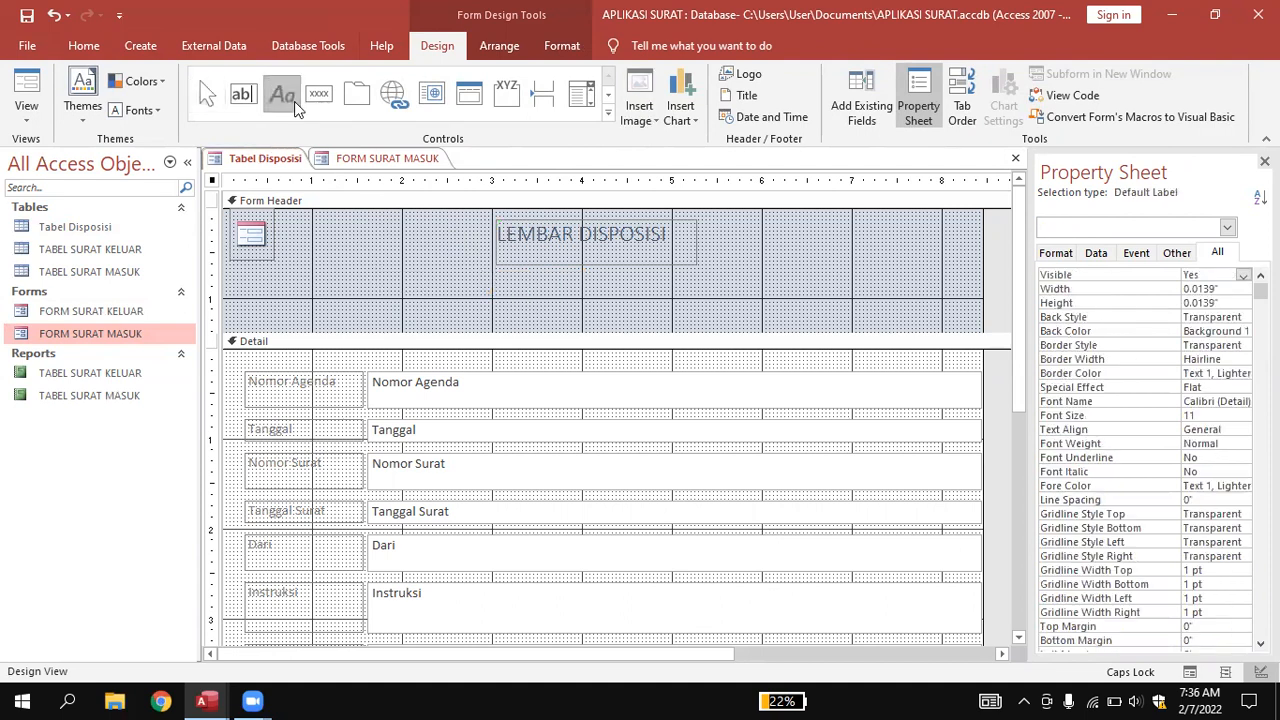
pyautogui.click(502, 278)
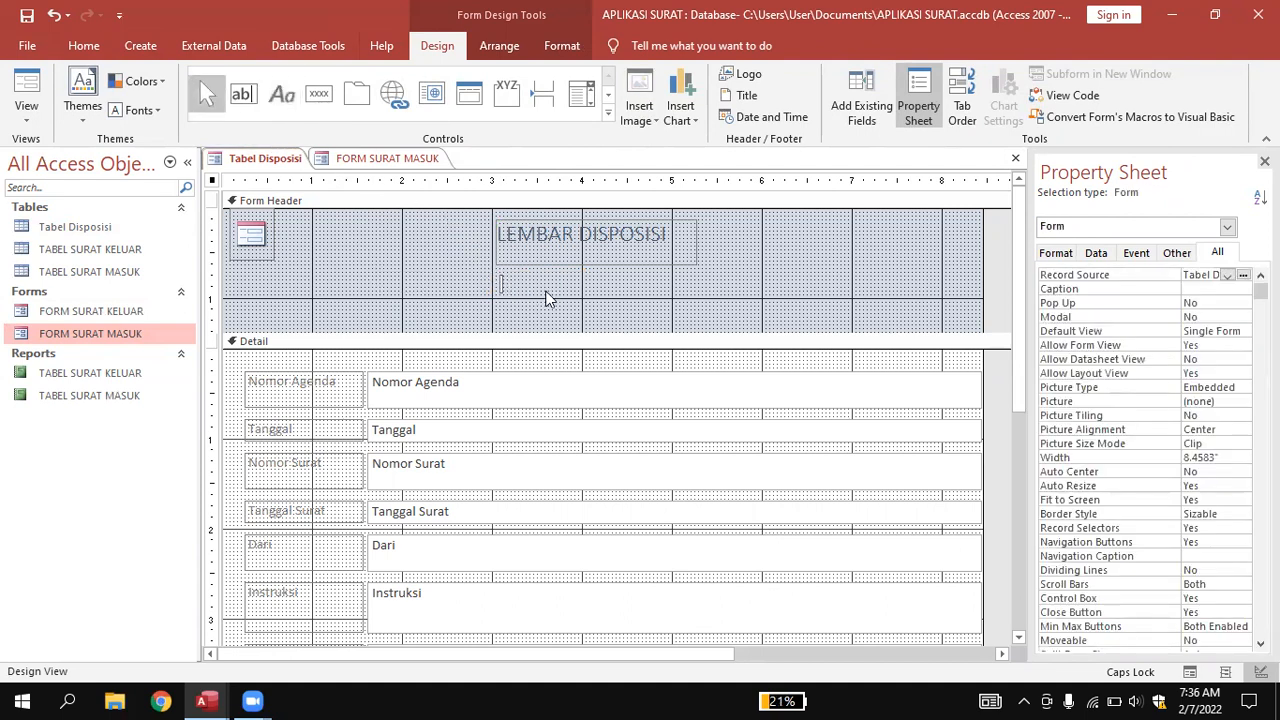
pyautogui.write('PT.')
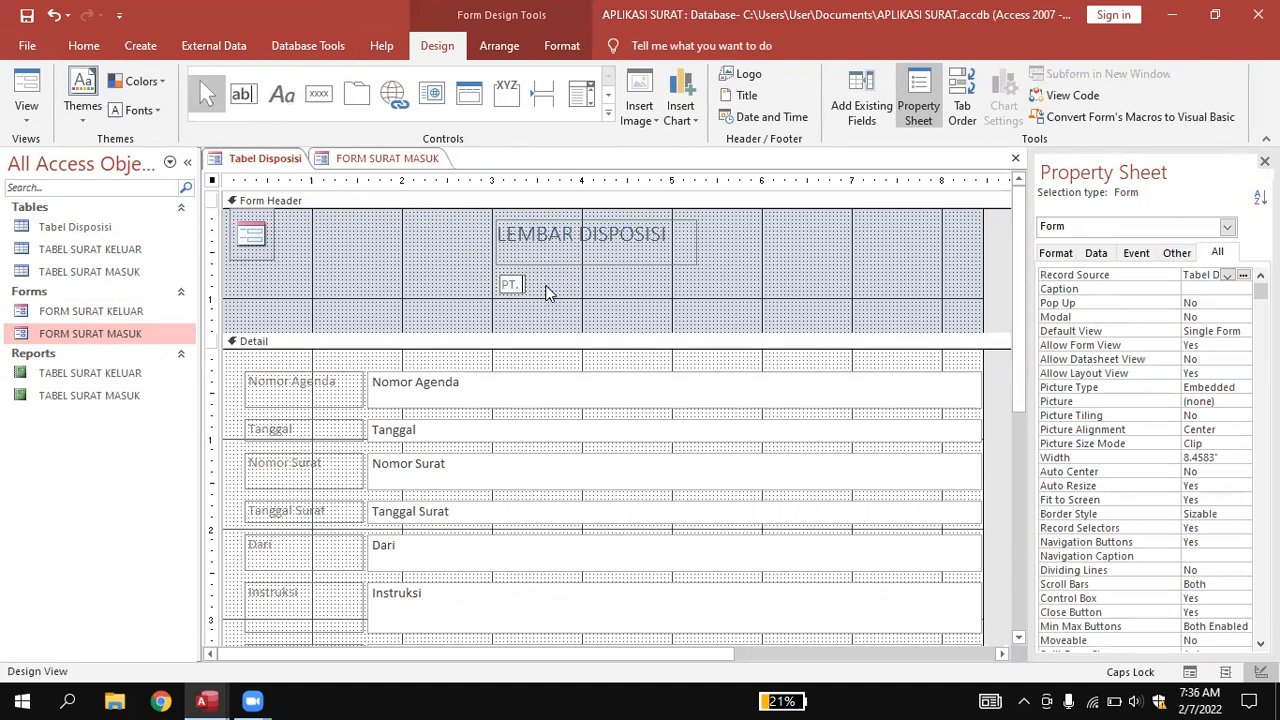
pyautogui.write(' MAJU MUNDUR')
pyautogui.click(620, 292)
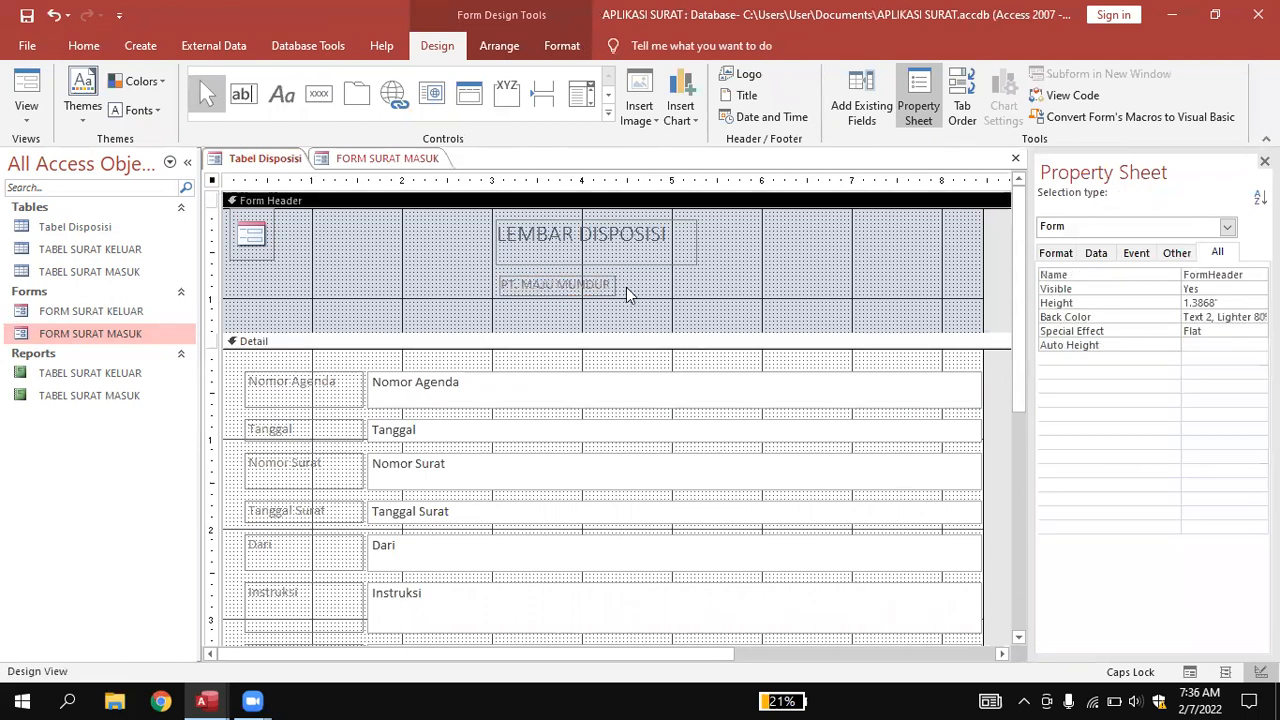
pyautogui.click(592, 280)
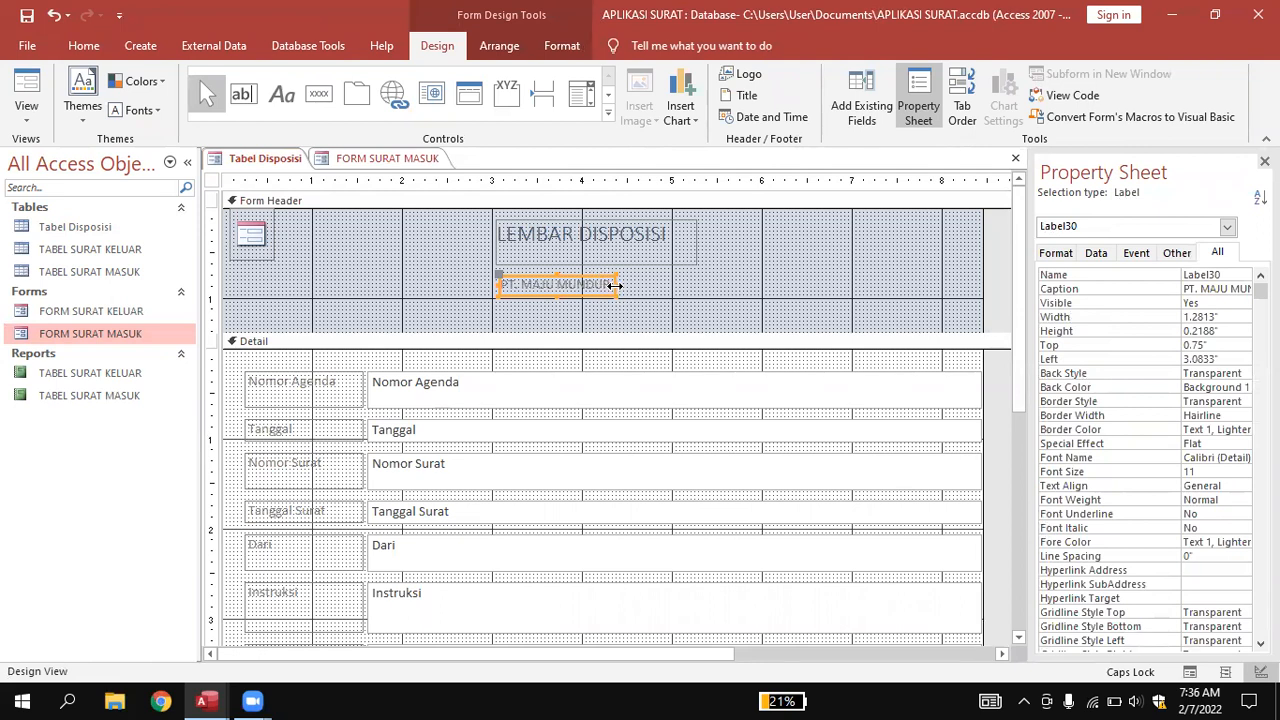
pyautogui.moveTo(530, 275); pyautogui.dragTo(560, 268)
pyautogui.click(645, 304)
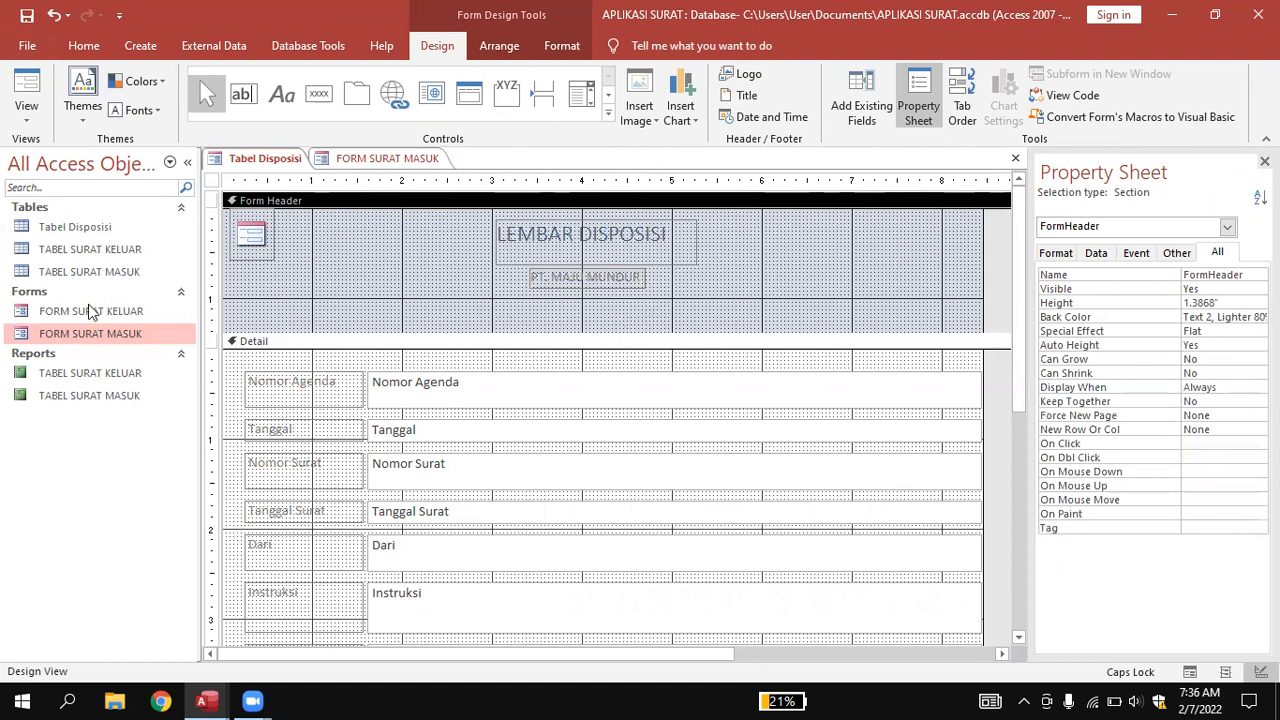
# After checking FORM SURAT MASUK, add the label 'Jl. Fatmawati No. 33 Jakarta barat' below PT. MAJU MUNDUR.
pyautogui.click(370, 160)
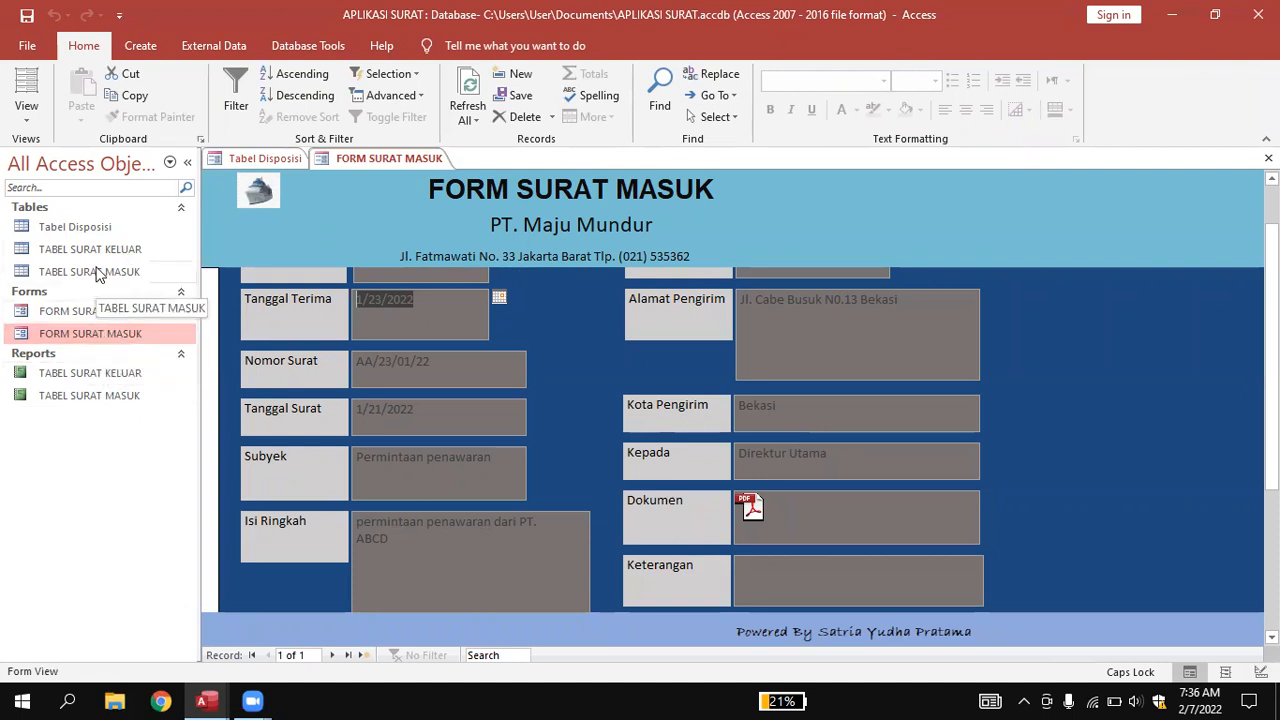
pyautogui.click(251, 160)
pyautogui.click(282, 94)
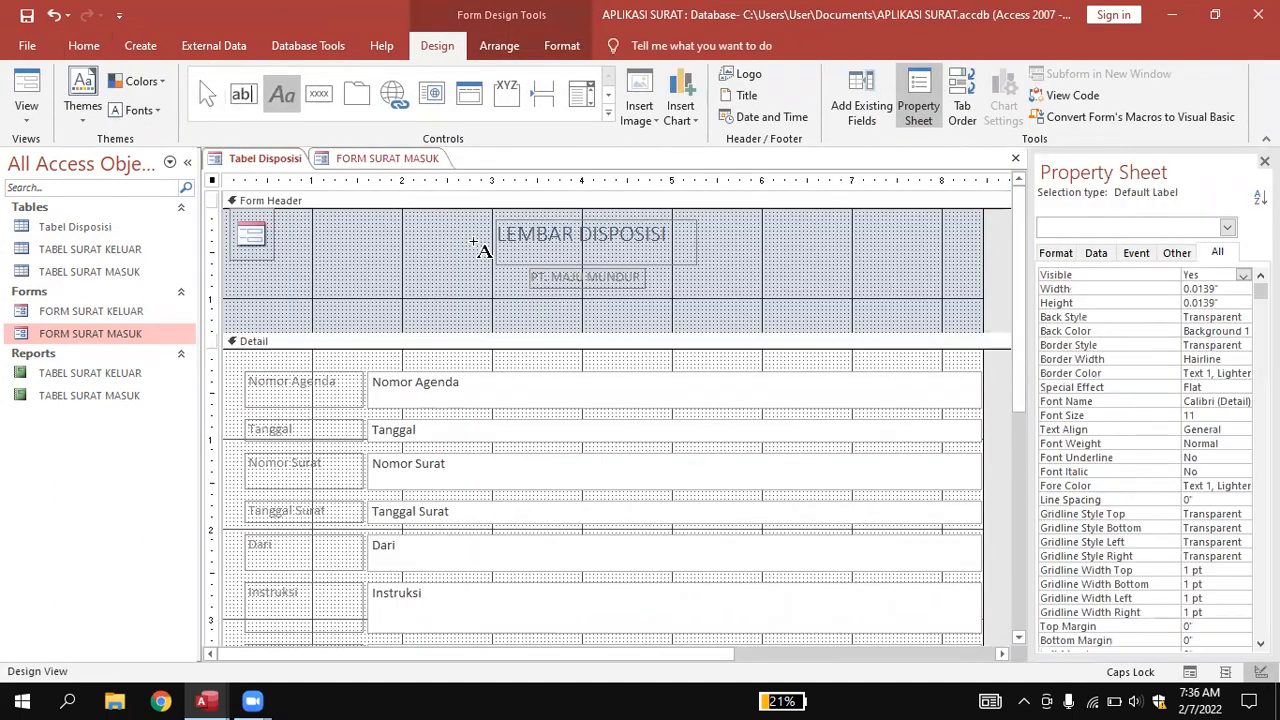
pyautogui.click(502, 297)
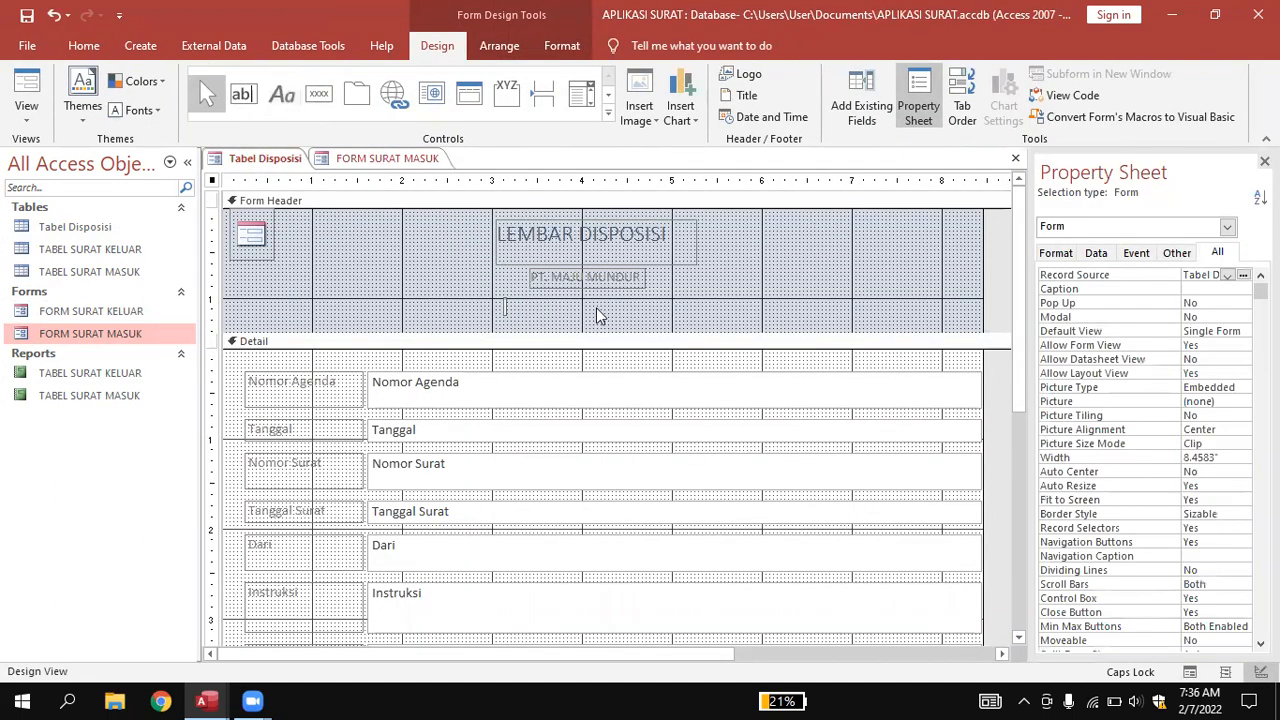
pyautogui.press('capslock')
pyautogui.write('Jl. Fatmawati N')
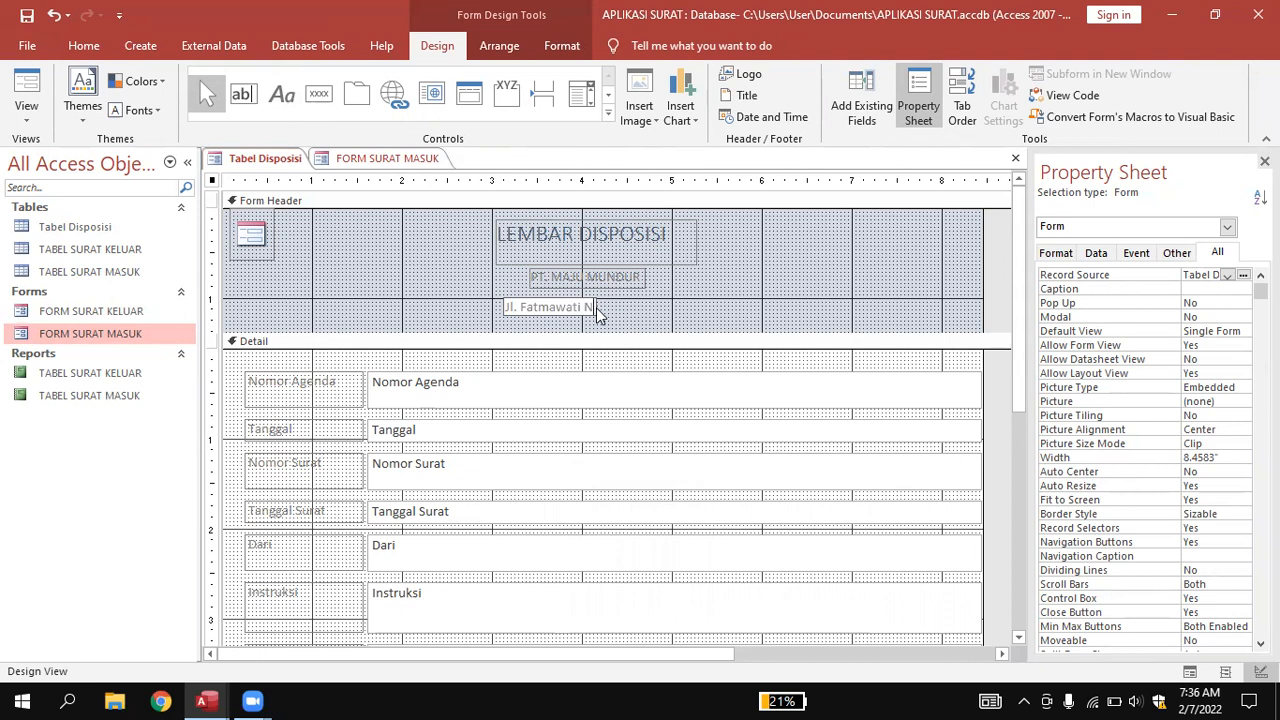
pyautogui.write('o. 33 Jakarta')
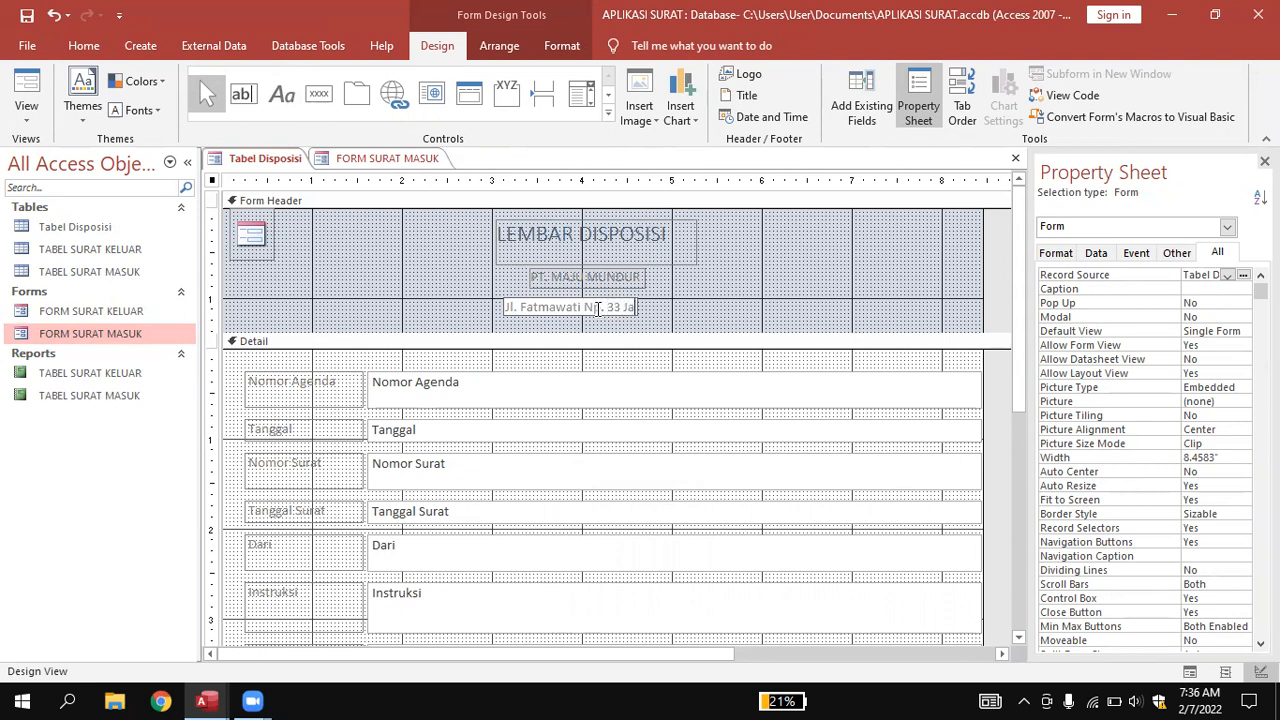
pyautogui.write('barat')
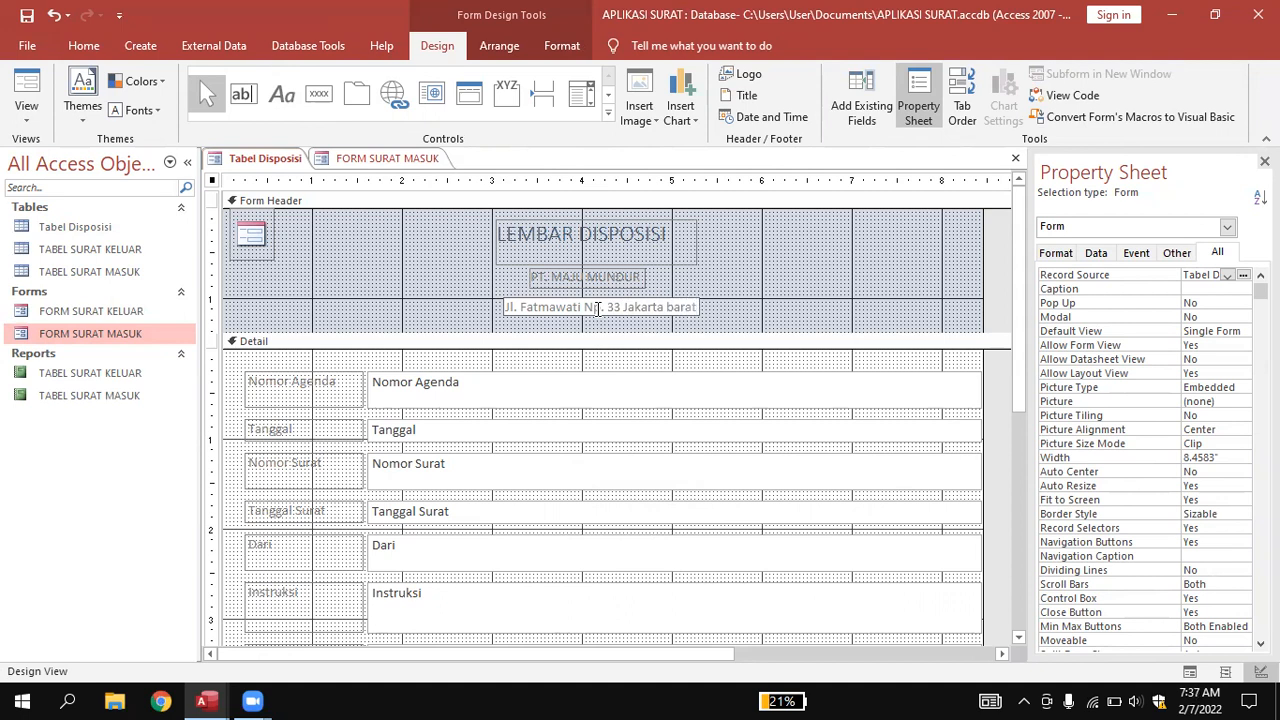
pyautogui.click(888, 318)
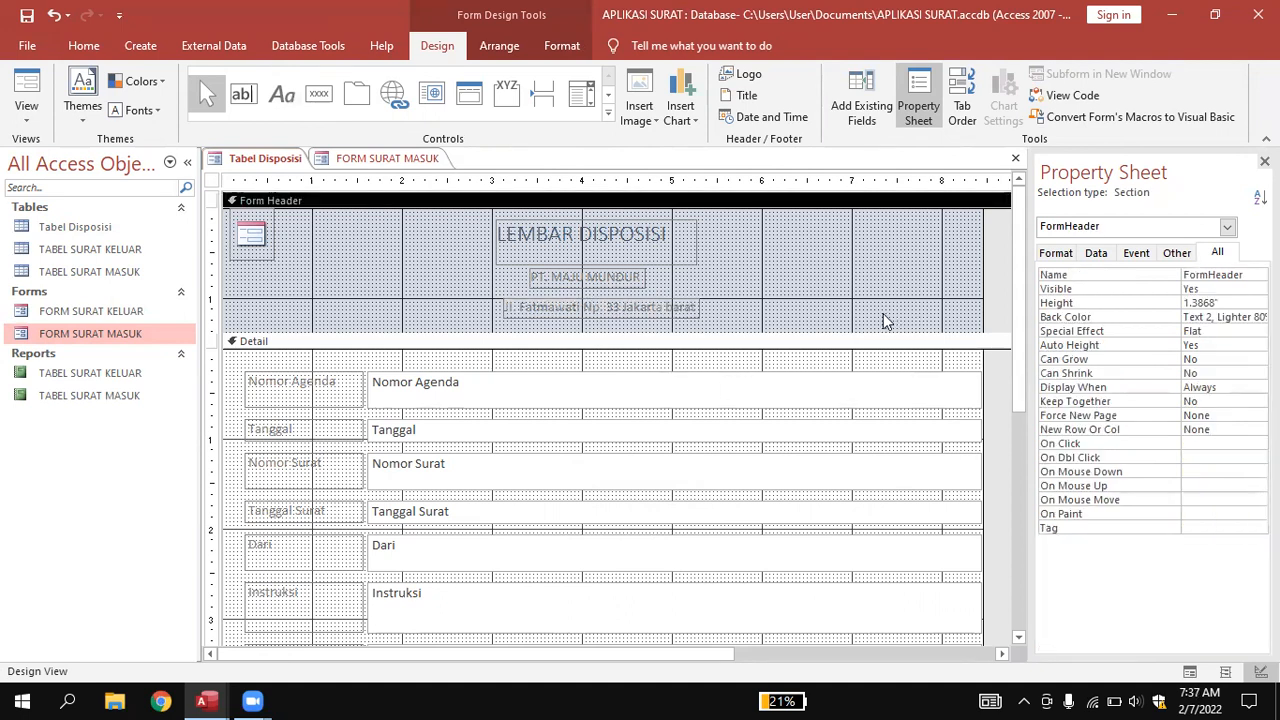
# Drag the Detail bar up to shorten the form header to 1.25".
pyautogui.click(772, 342)
pyautogui.moveTo(747, 331); pyautogui.dragTo(750, 320)
pyautogui.click(766, 304)
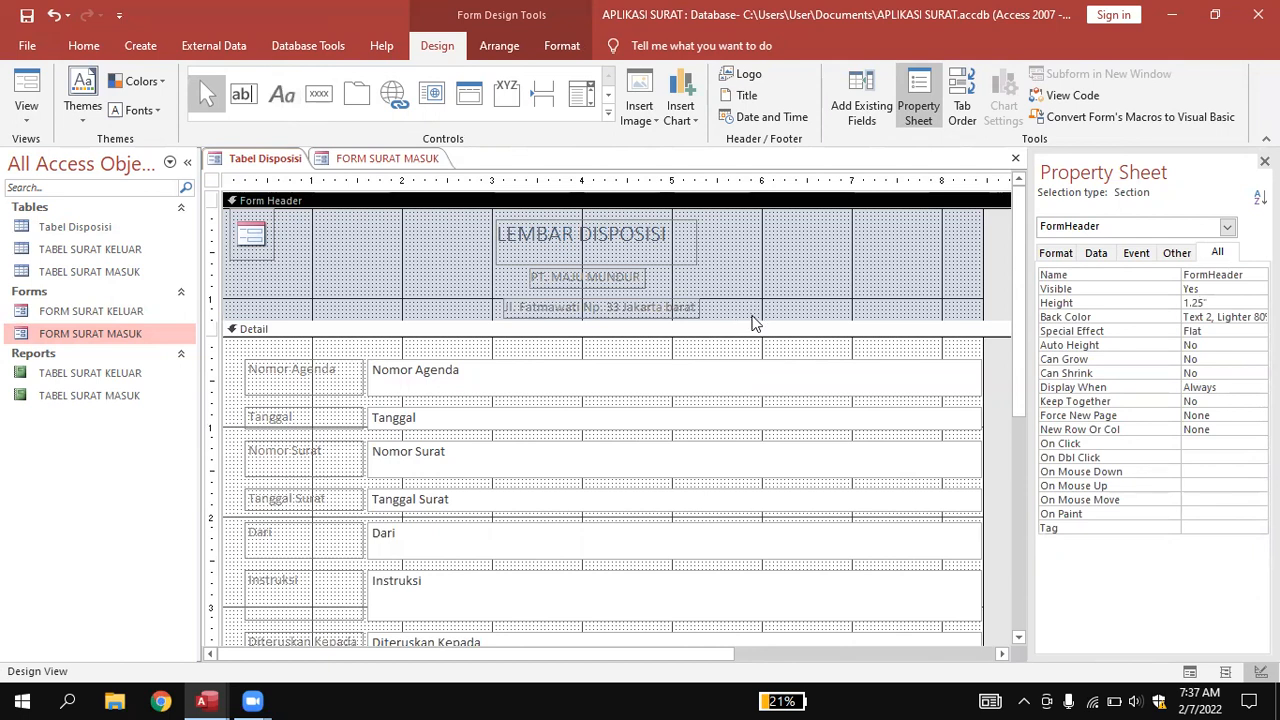
# Make the form header slightly taller (1.375") and undo an unwanted black label background.
pyautogui.click(754, 322)
pyautogui.moveTo(755, 315); pyautogui.dragTo(755, 327)
pyautogui.click(752, 313)
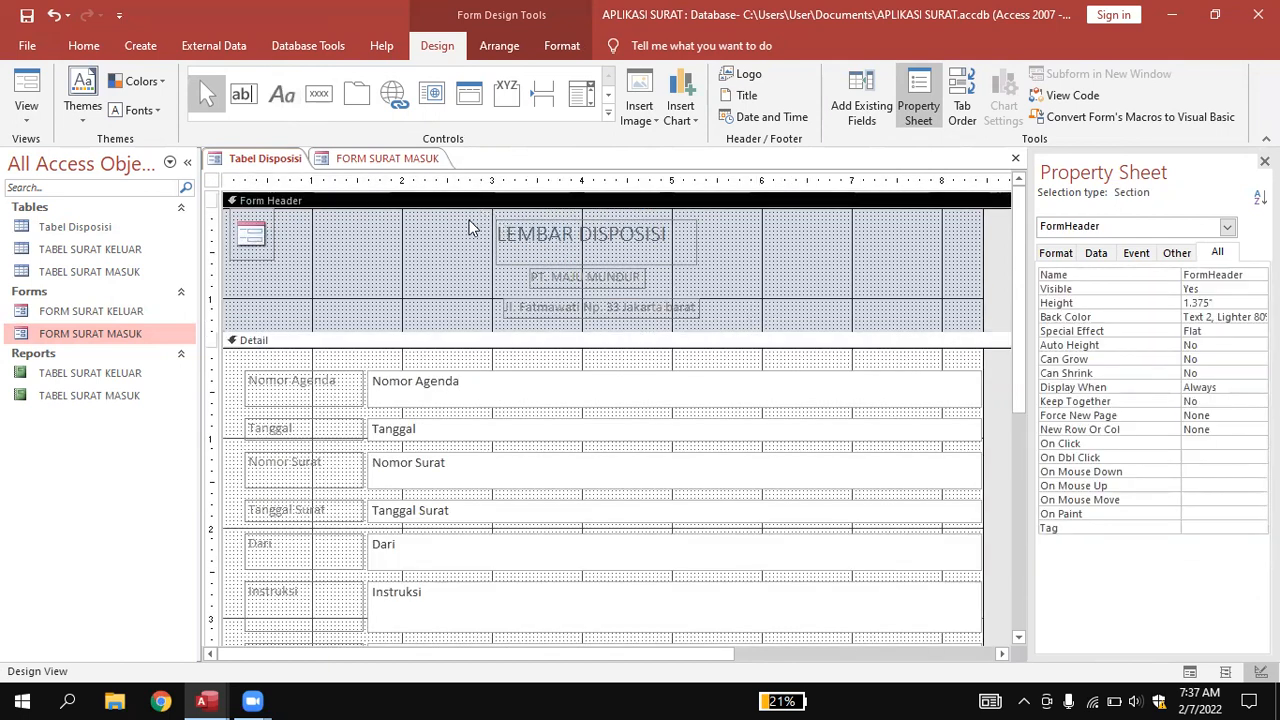
pyautogui.click(724, 333)
pyautogui.moveTo(727, 324); pyautogui.dragTo(729, 324)
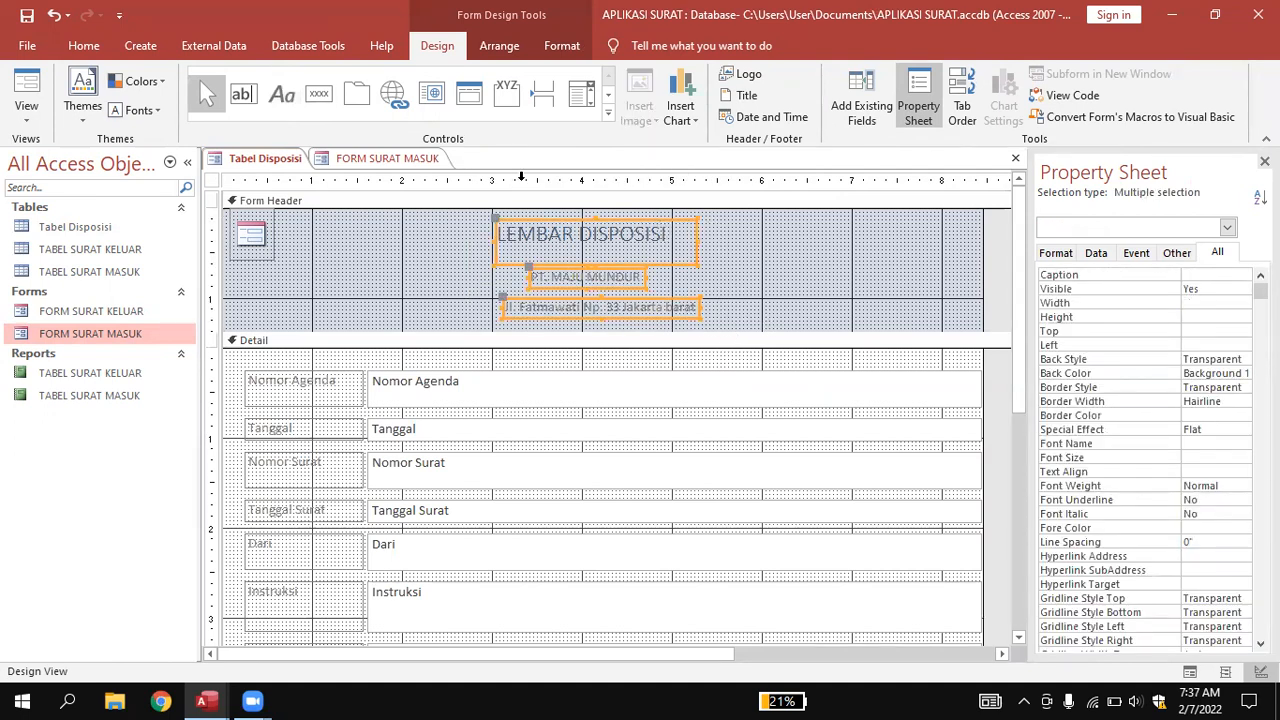
pyautogui.click(553, 48)
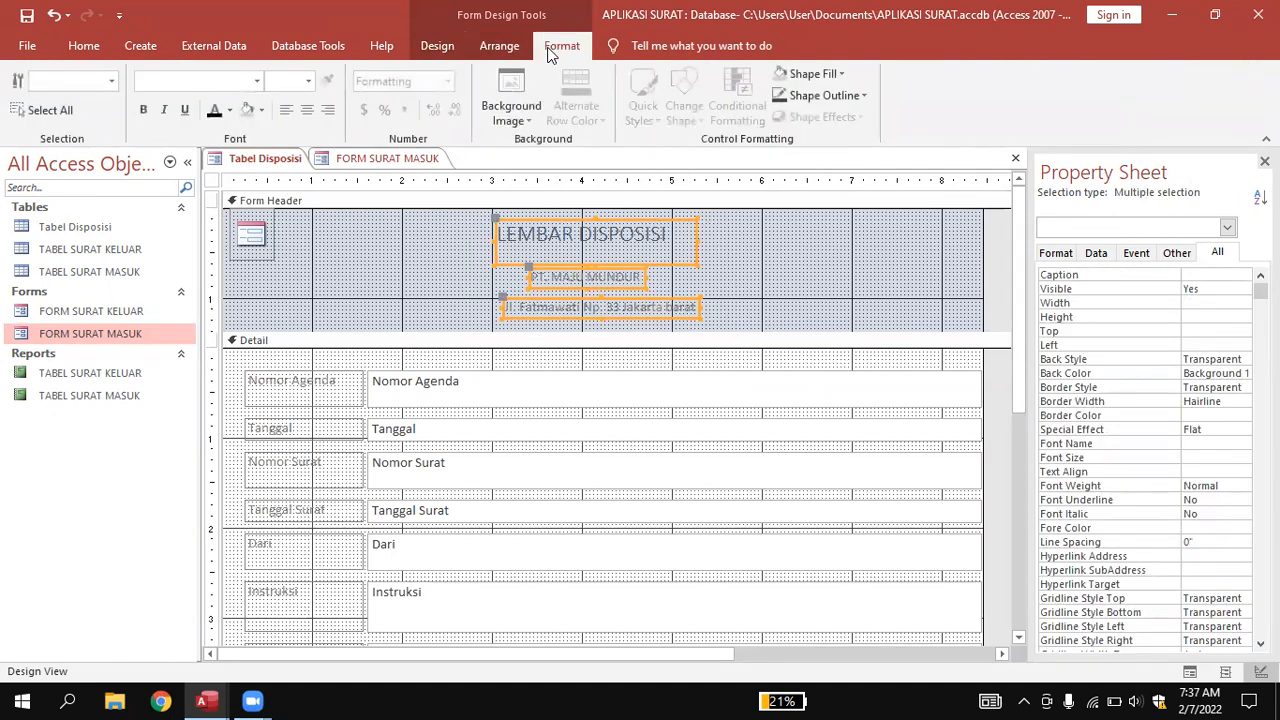
pyautogui.click(262, 116)
pyautogui.click(262, 174)
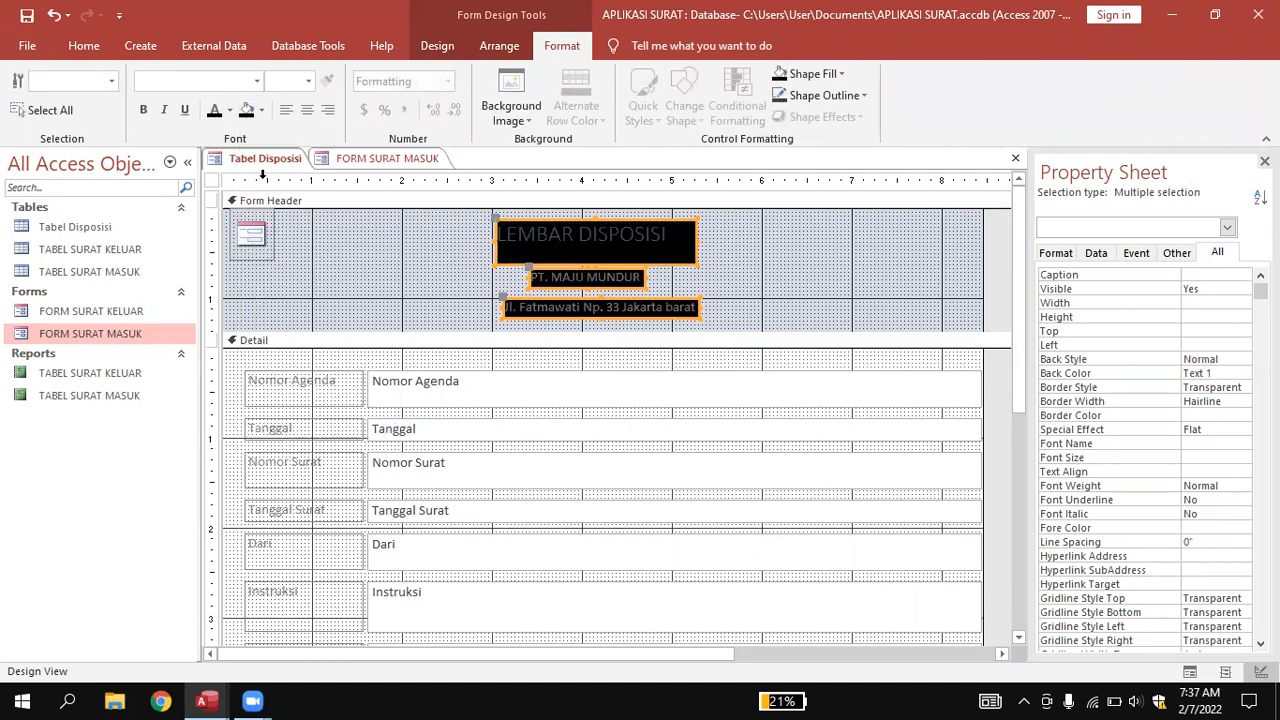
pyautogui.click(735, 272)
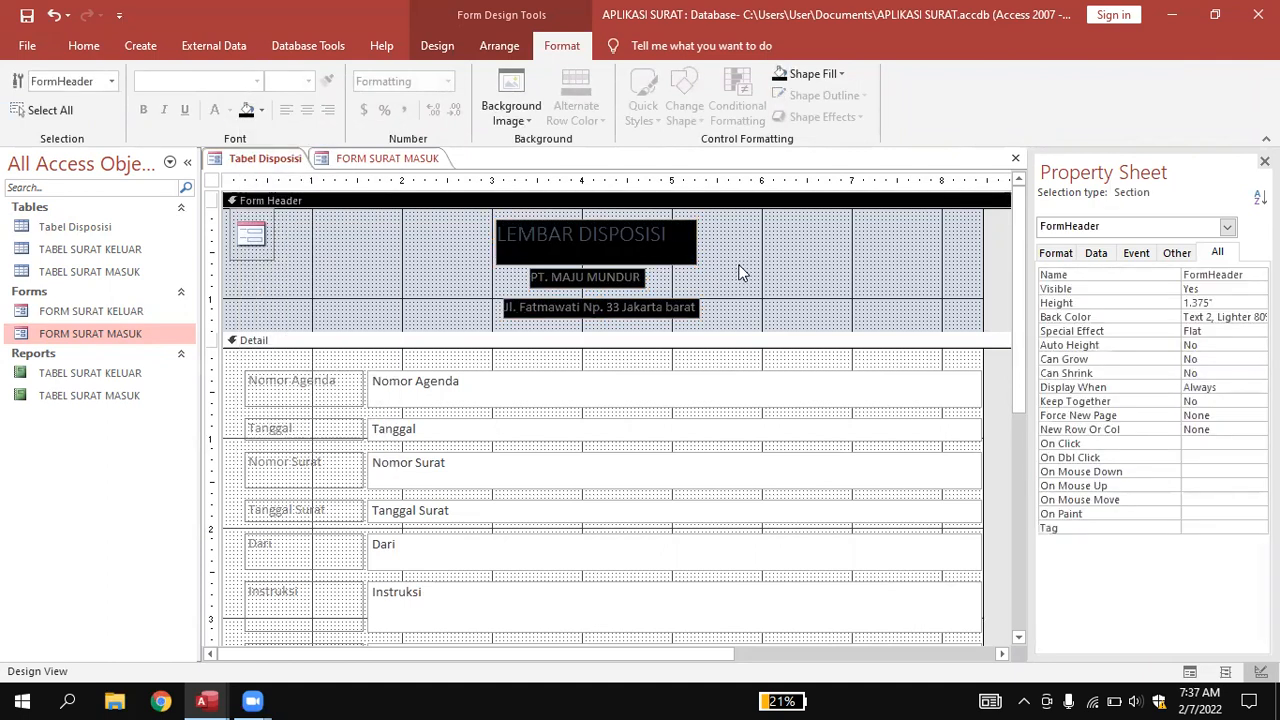
pyautogui.hotkey('ctrl', 'z')
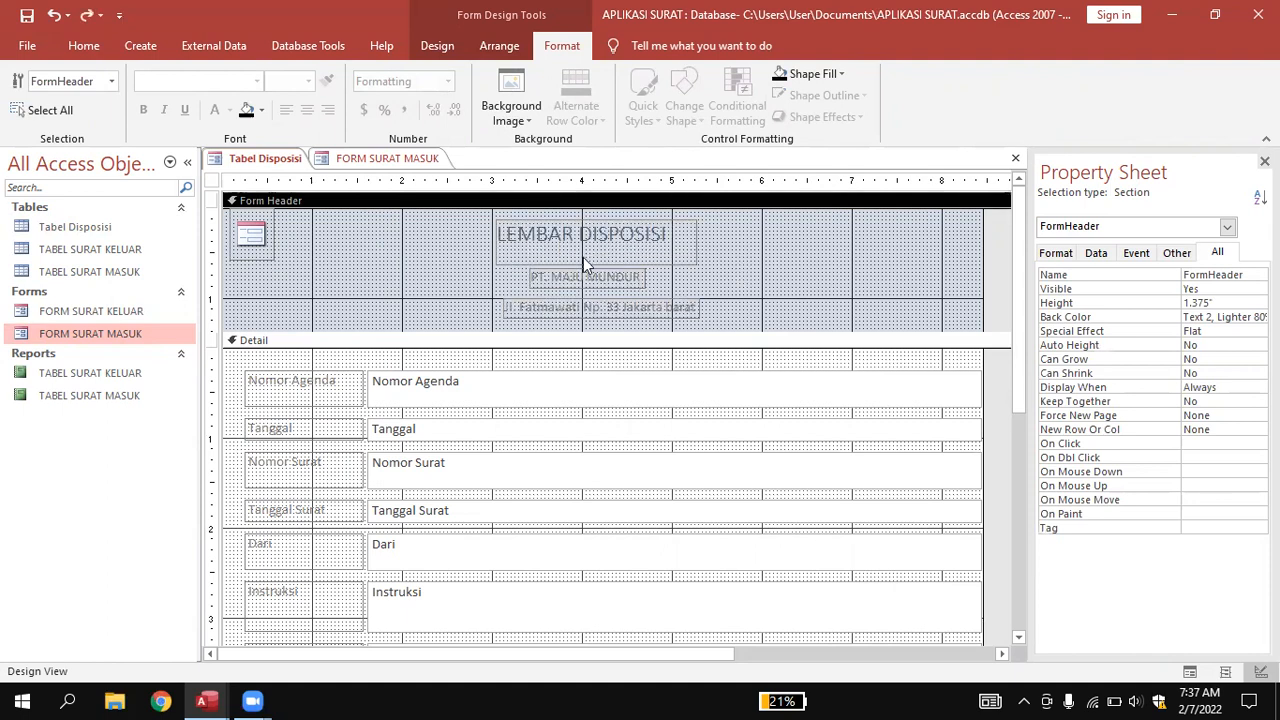
# Make the LEMBAR DISPOSISI title text black.
pyautogui.click(565, 245)
pyautogui.moveTo(673, 232); pyautogui.dragTo(485, 232)
pyautogui.click(230, 111)
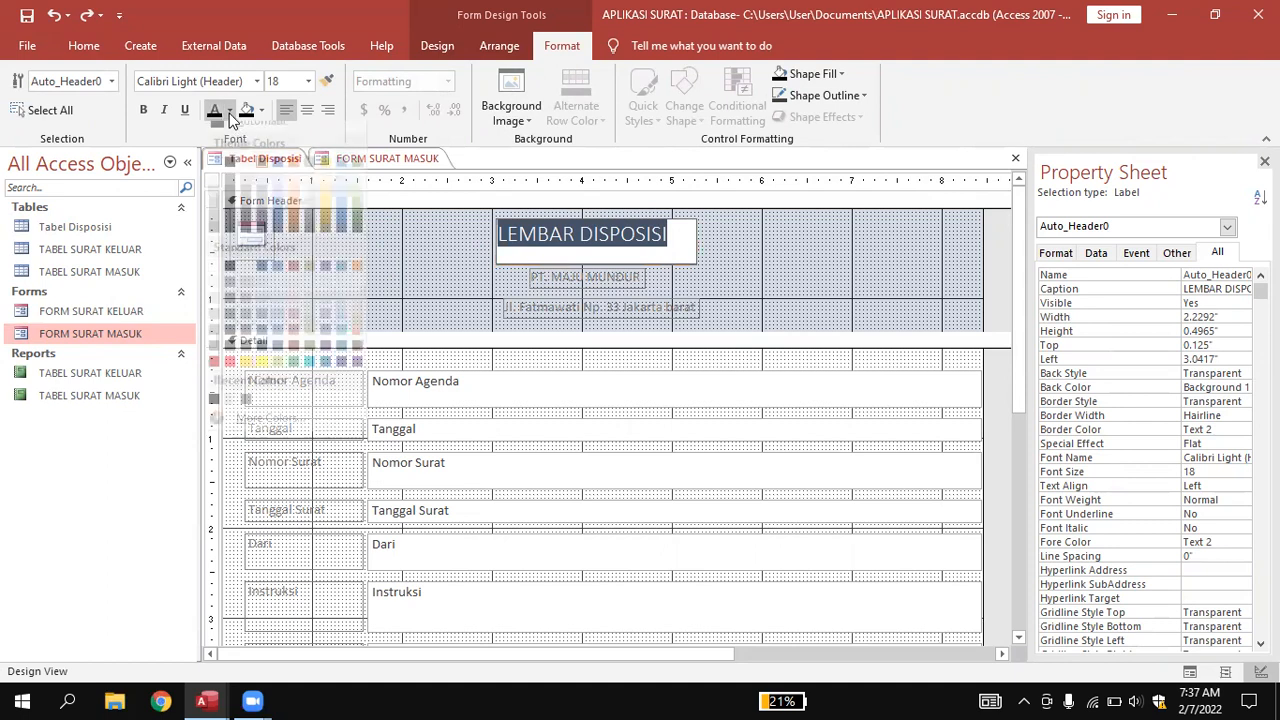
pyautogui.click(229, 177)
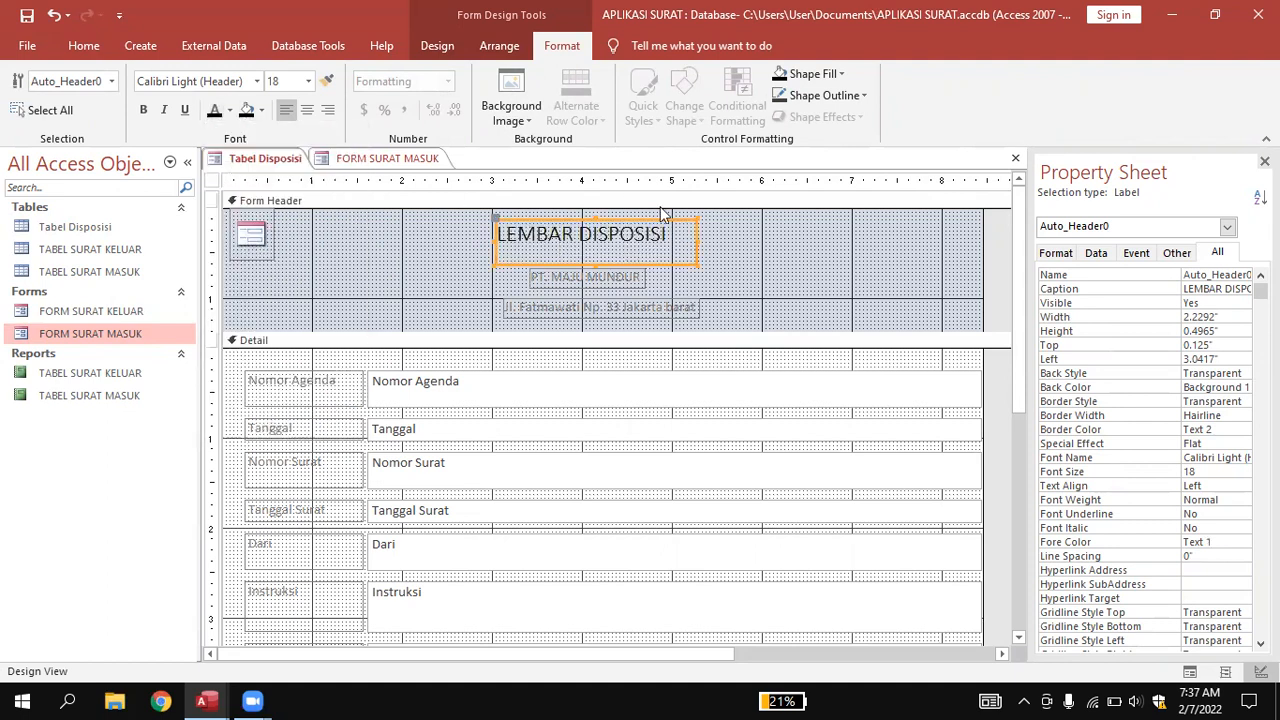
pyautogui.click(745, 245)
# Make the PT. MAJU MUNDUR and Jl. Fatmawati address text black.
pyautogui.click(618, 275)
pyautogui.moveTo(643, 276); pyautogui.dragTo(494, 281)
pyautogui.click(229, 115)
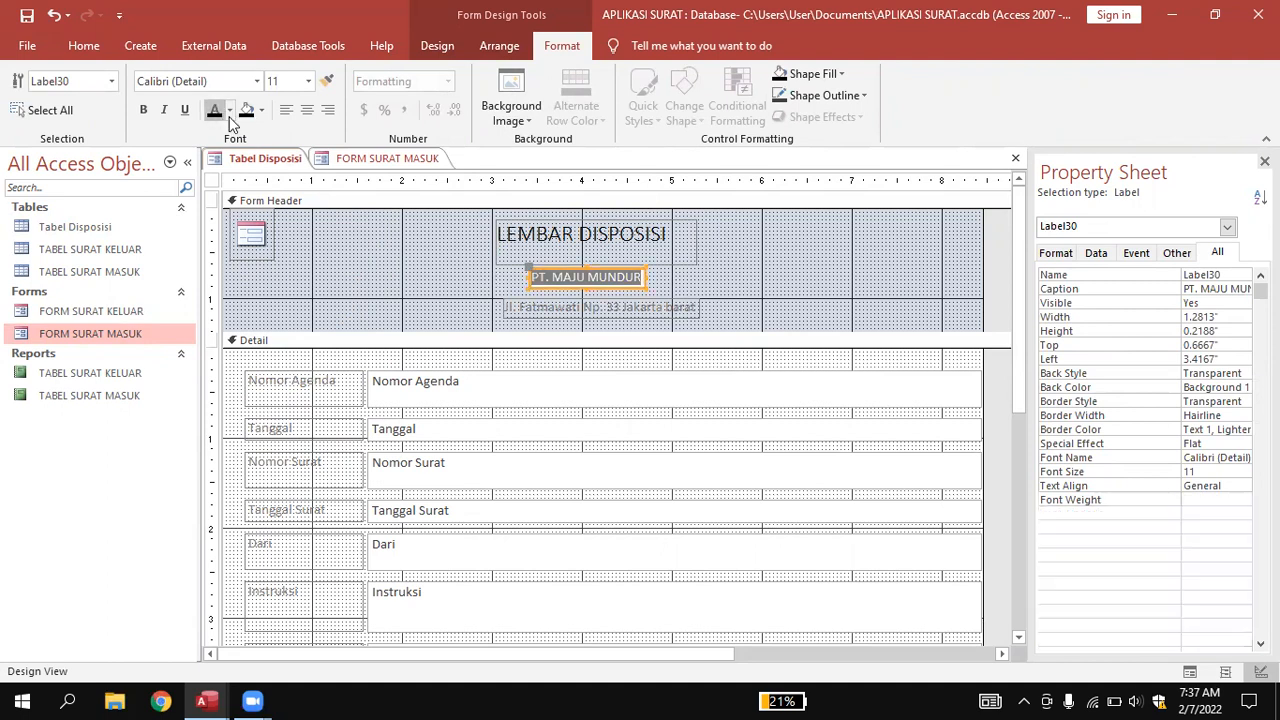
pyautogui.click(745, 263)
pyautogui.click(634, 309)
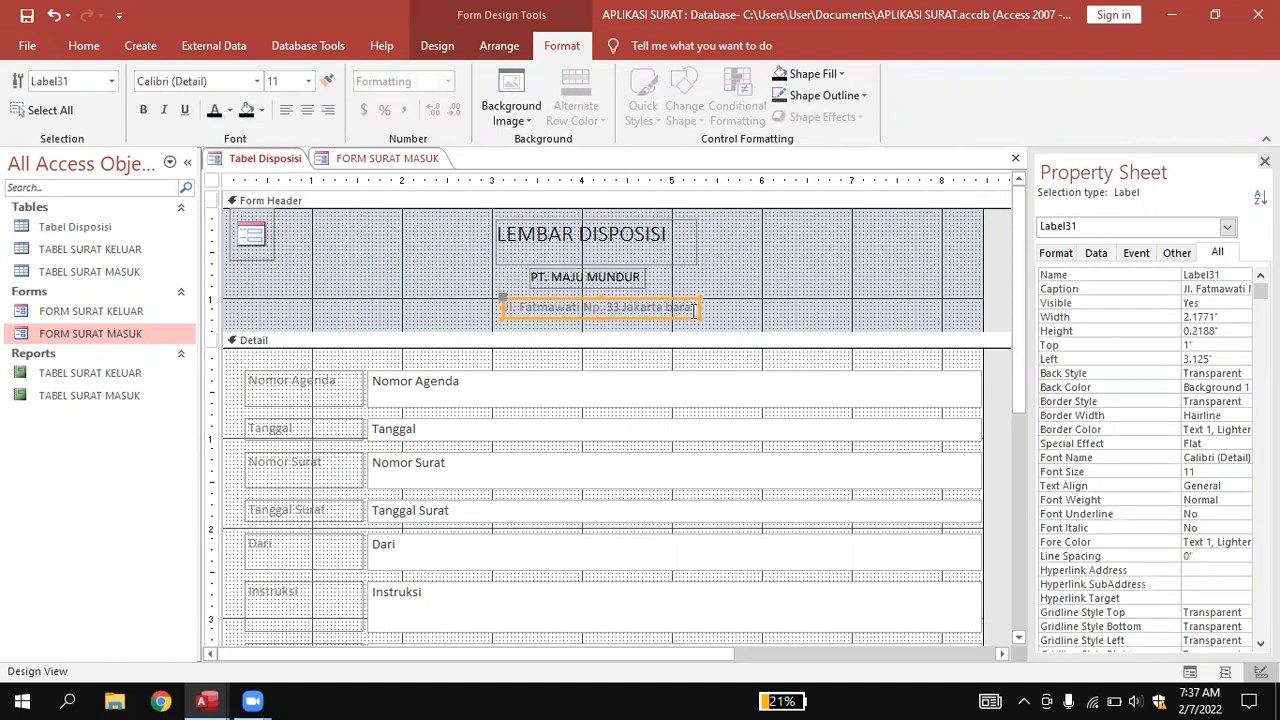
pyautogui.moveTo(692, 310); pyautogui.dragTo(467, 305)
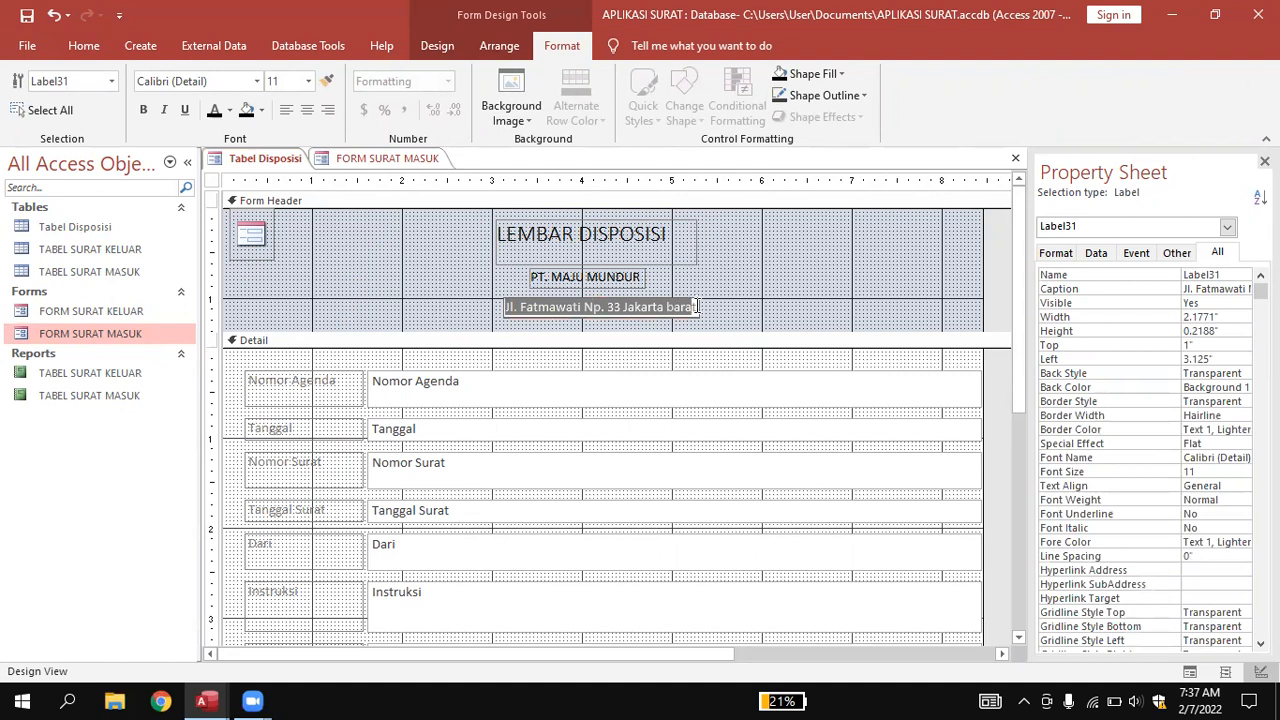
pyautogui.moveTo(696, 306); pyautogui.dragTo(493, 310)
pyautogui.click(208, 118)
pyautogui.click(814, 274)
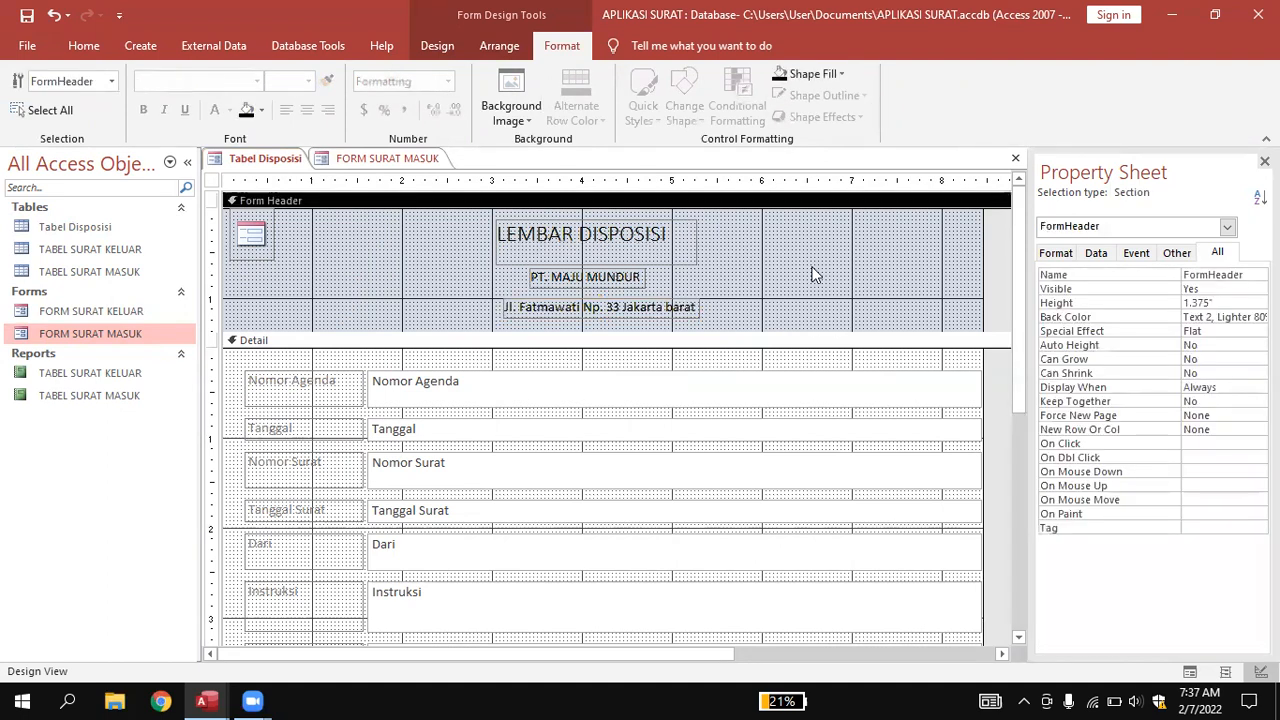
# Set the form header's fill/back colour to blue-grey (#56769D).
pyautogui.rightClick(814, 270)
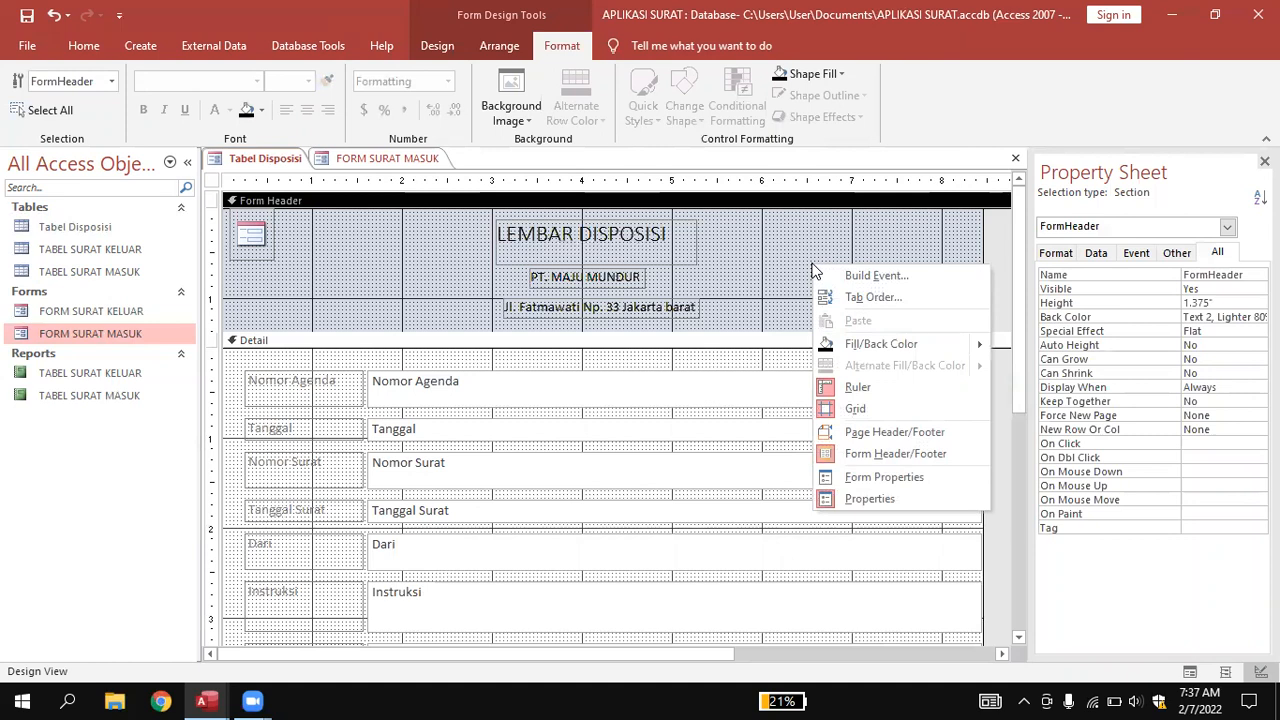
pyautogui.click(881, 343)
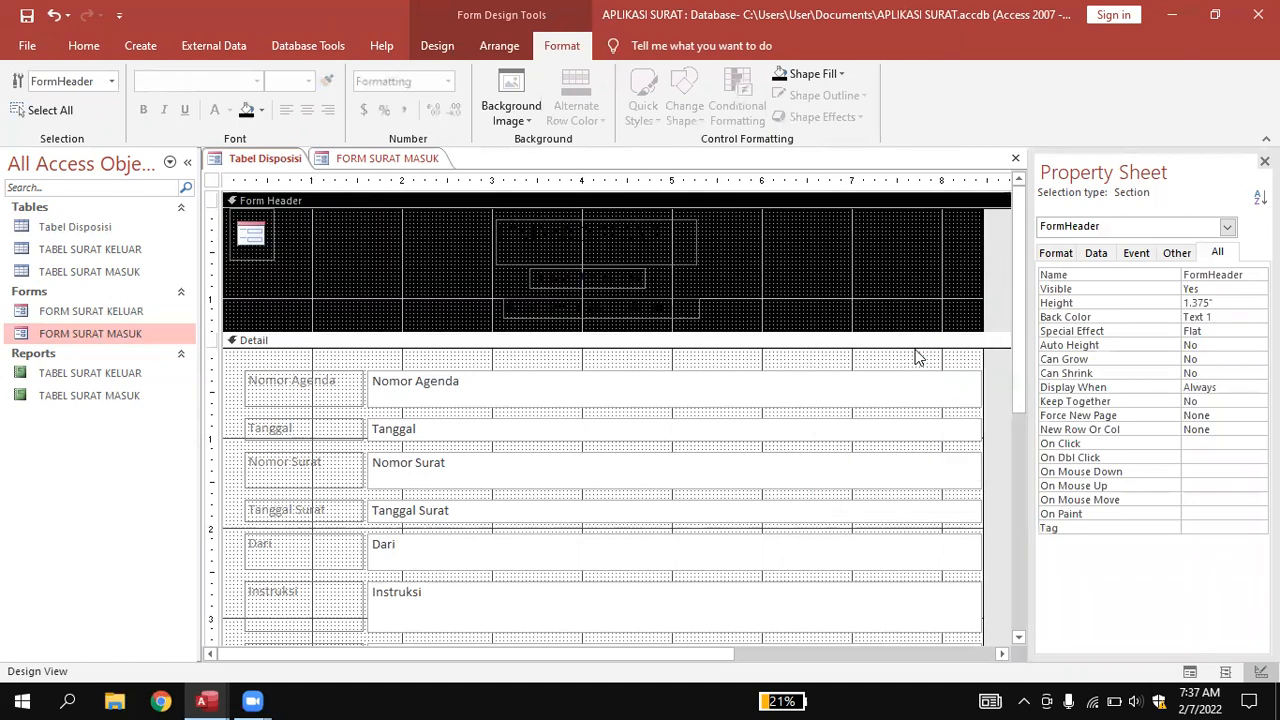
pyautogui.rightClick(890, 238)
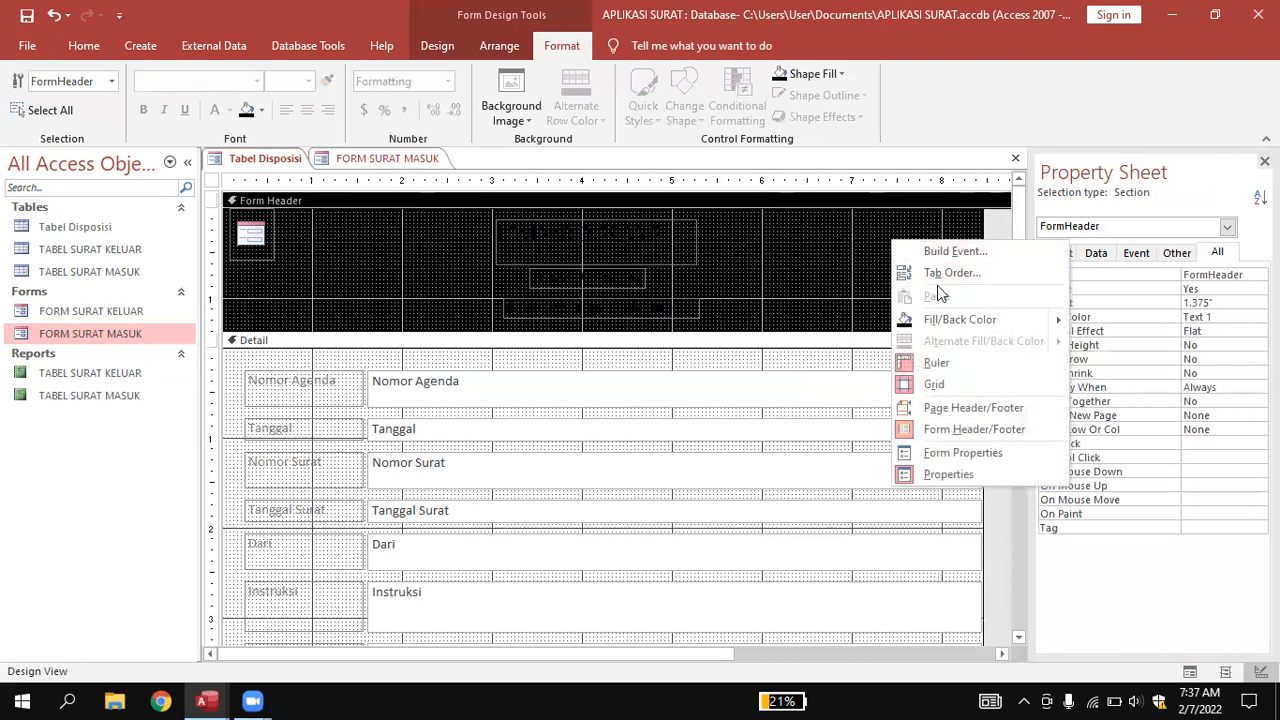
pyautogui.click(943, 319)
pyautogui.rightClick(930, 248)
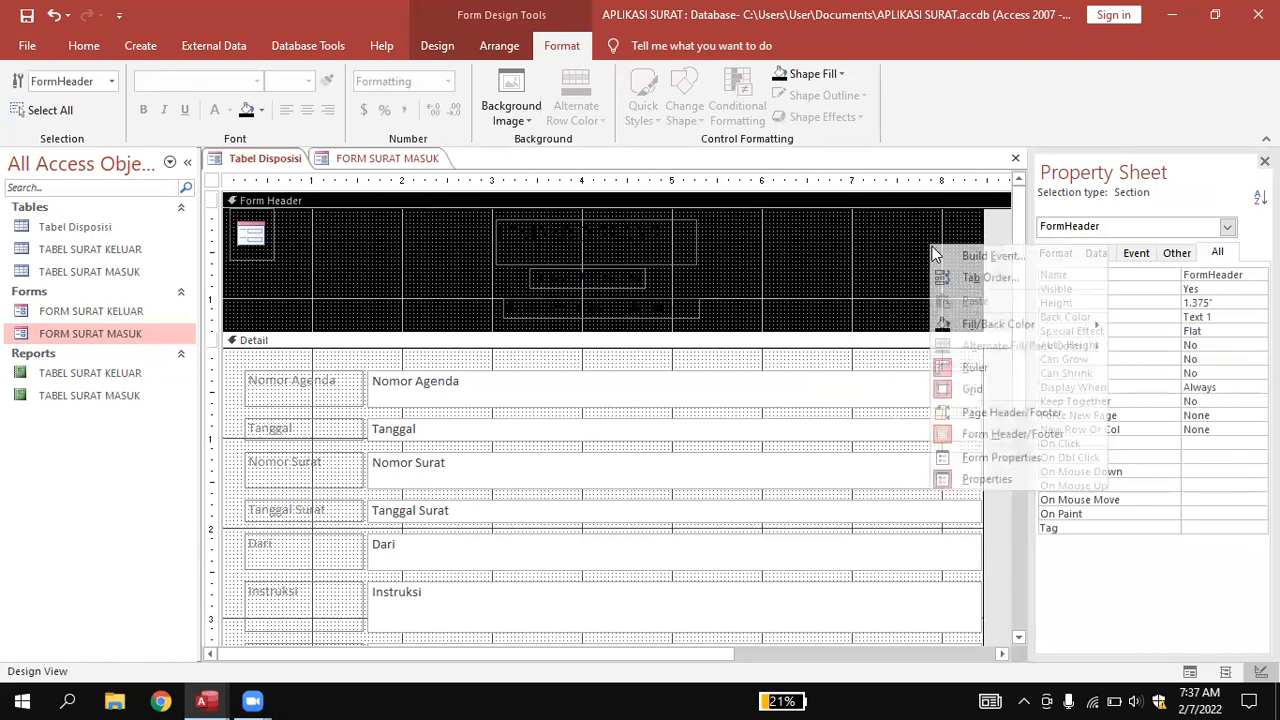
pyautogui.moveTo(1095, 326)
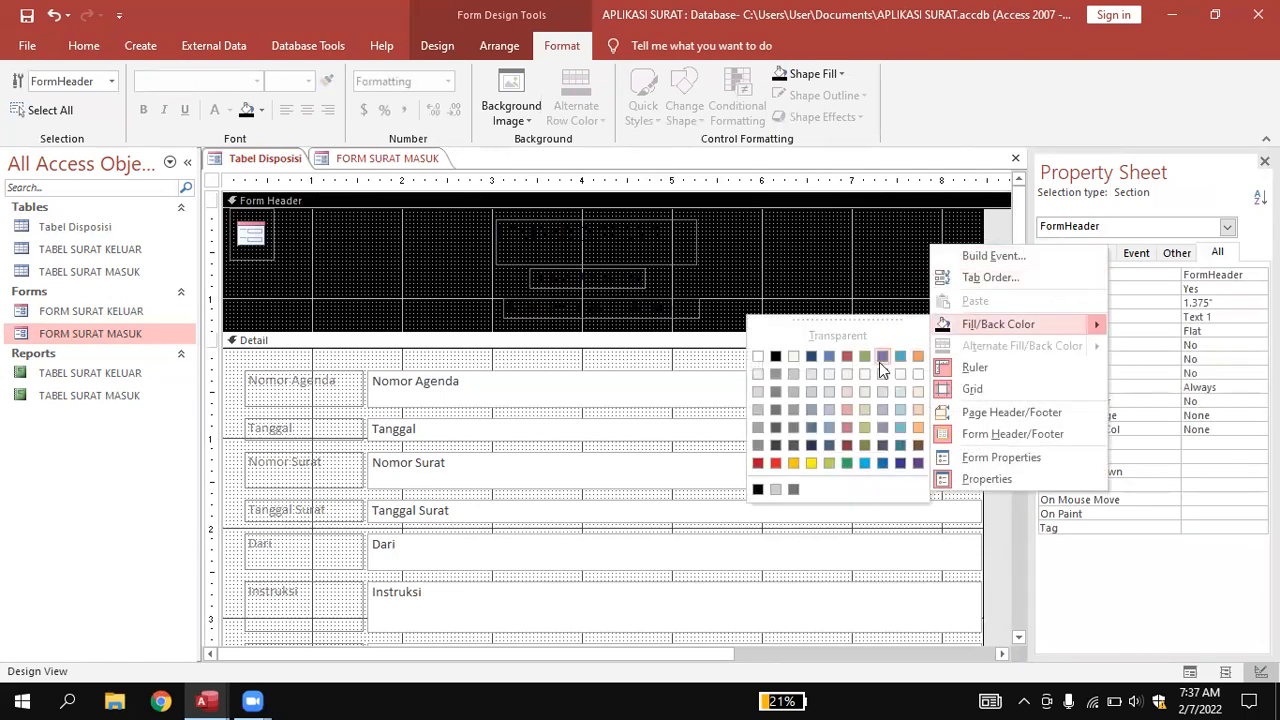
pyautogui.click(812, 429)
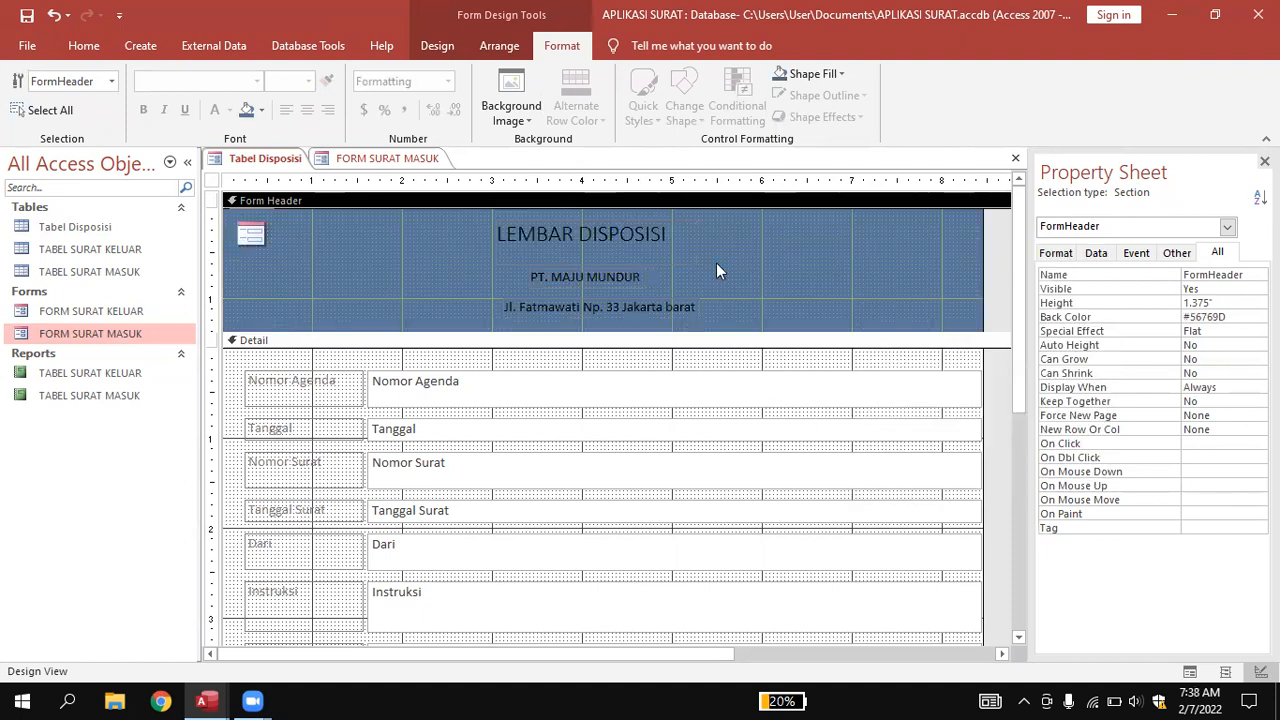
# Drag the Form Footer bar down to make the Detail section slightly taller.
pyautogui.scroll(-3, 543, 302)
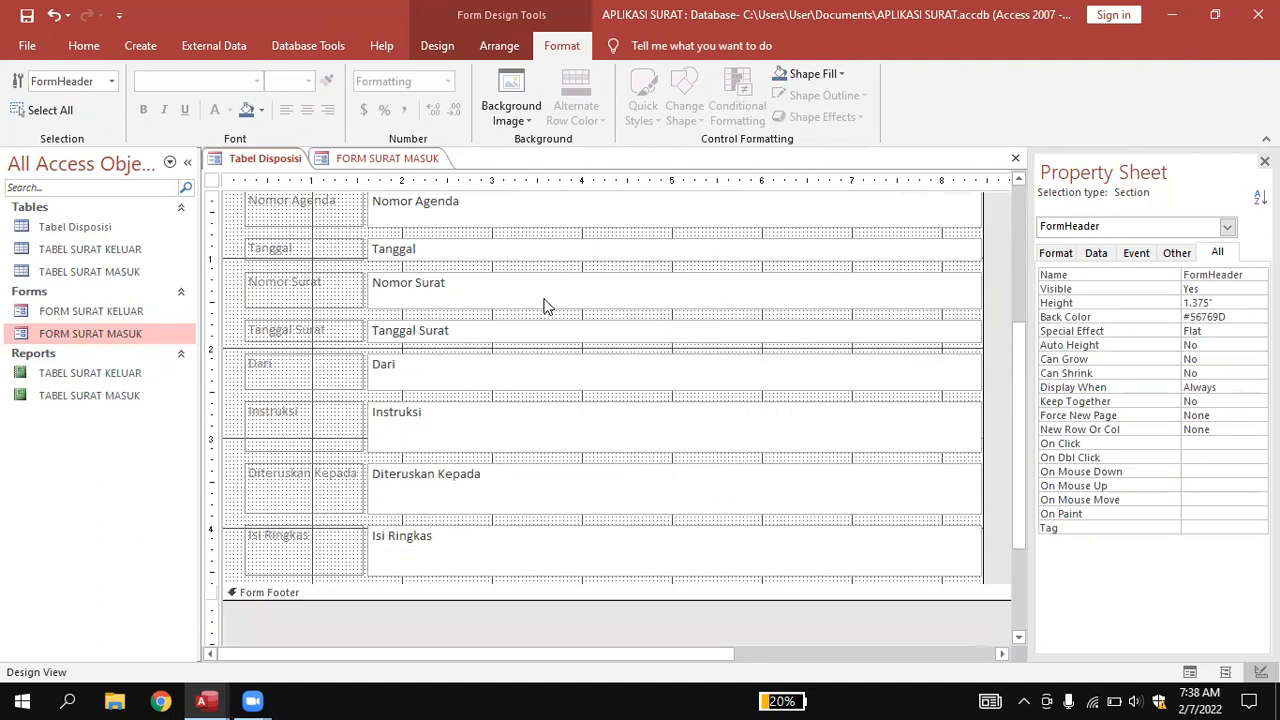
pyautogui.scroll(3, 545, 305)
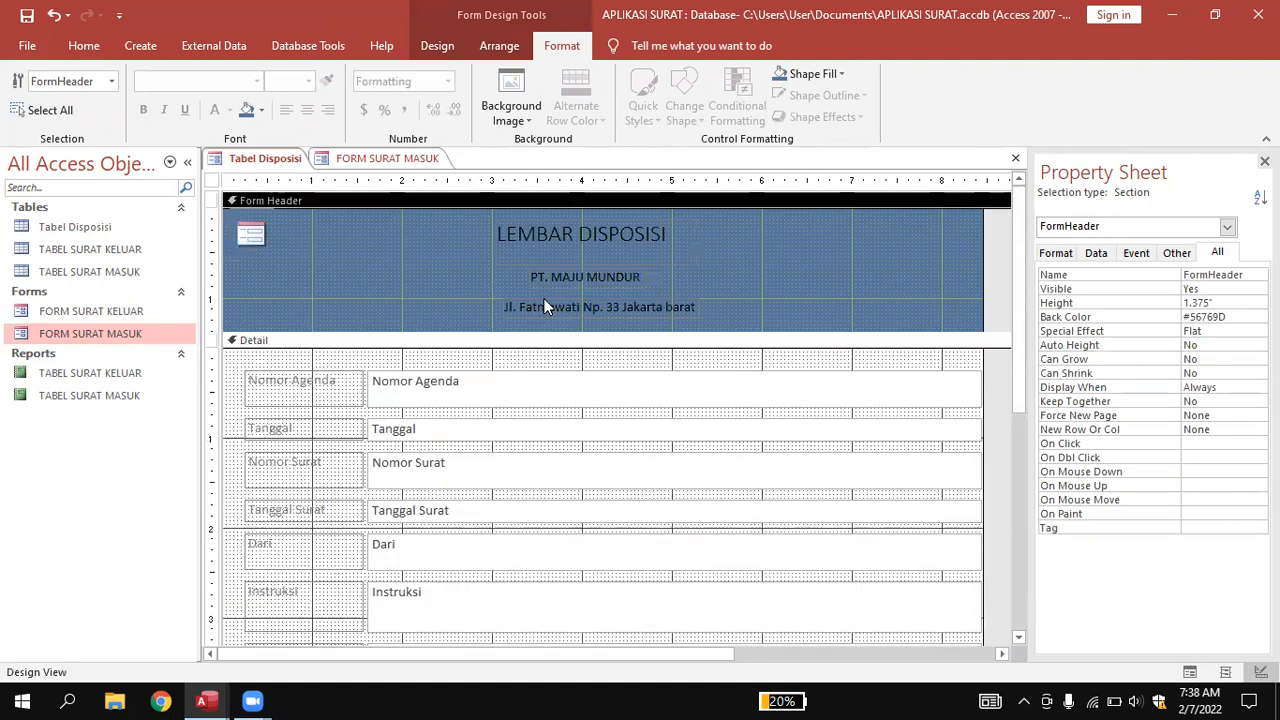
pyautogui.scroll(-3, 545, 305)
pyautogui.moveTo(508, 582); pyautogui.dragTo(506, 606)
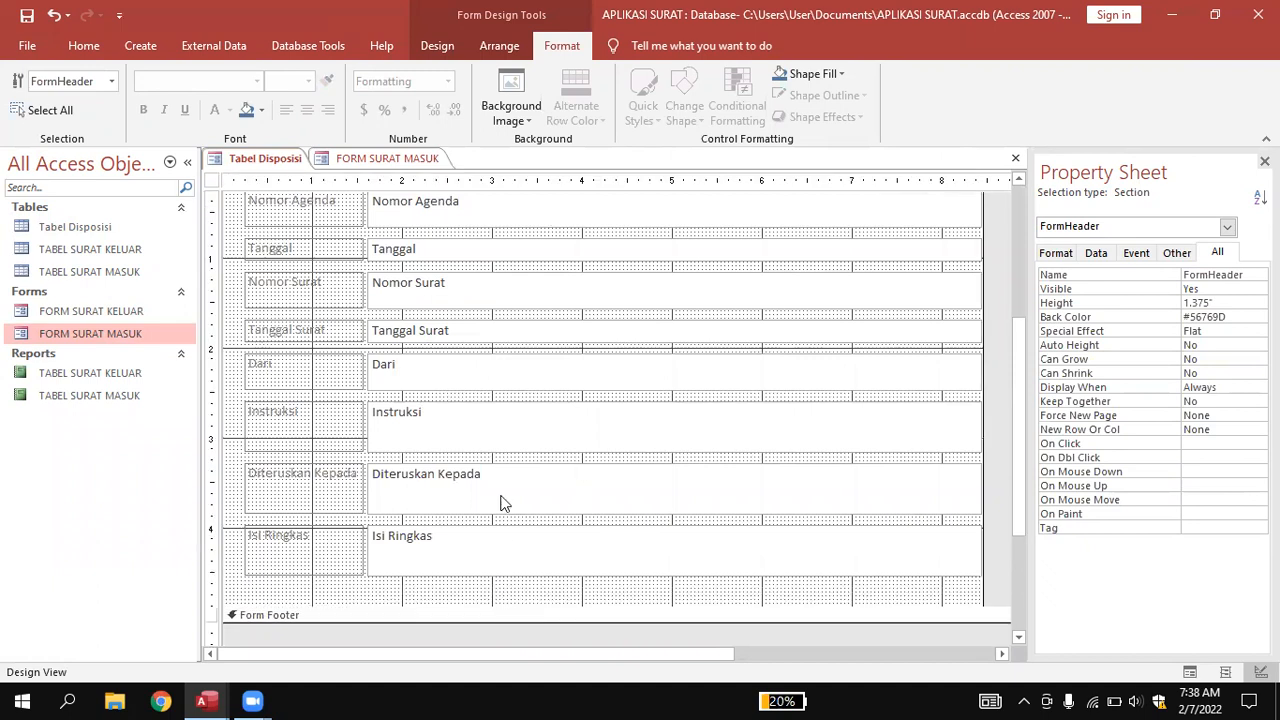
pyautogui.scroll(3, 506, 490)
# Resize the stacked Detail text boxes, then remove the stacked layout from all Detail controls.
pyautogui.click(480, 400)
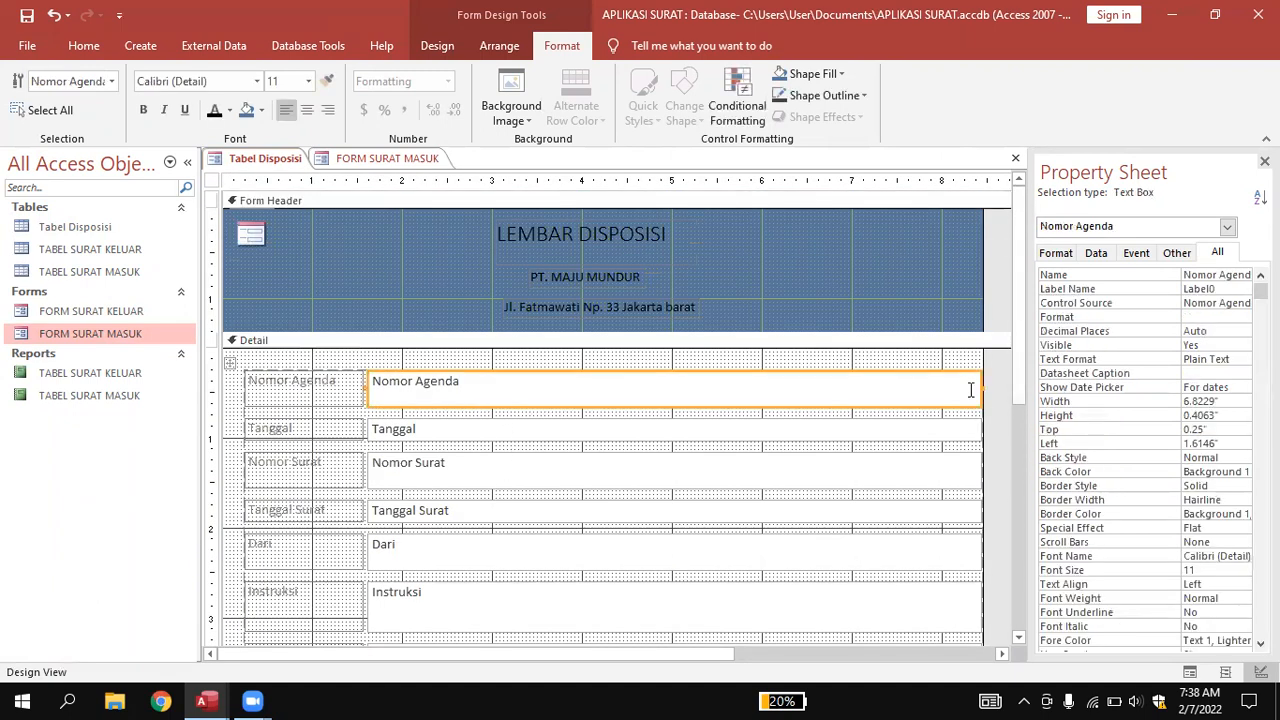
pyautogui.moveTo(982, 385); pyautogui.dragTo(846, 428)
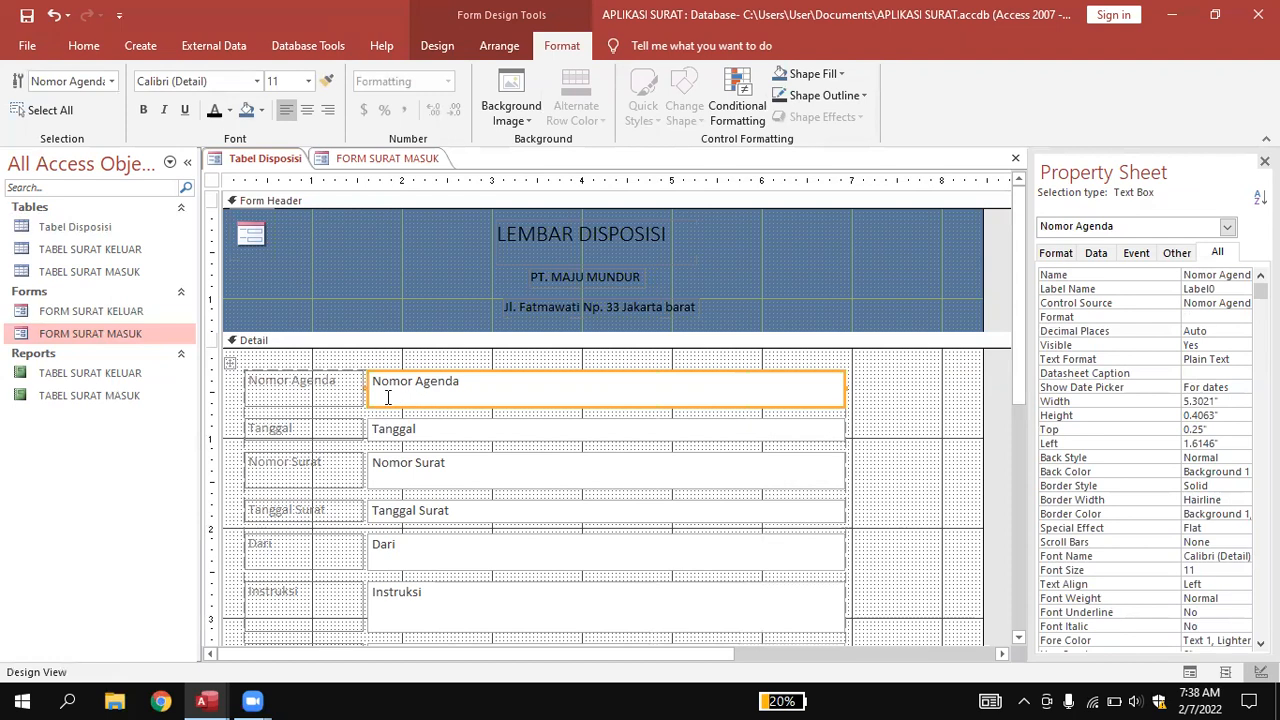
pyautogui.moveTo(247, 362); pyautogui.dragTo(881, 602)
pyautogui.scroll(3, 760, 503)
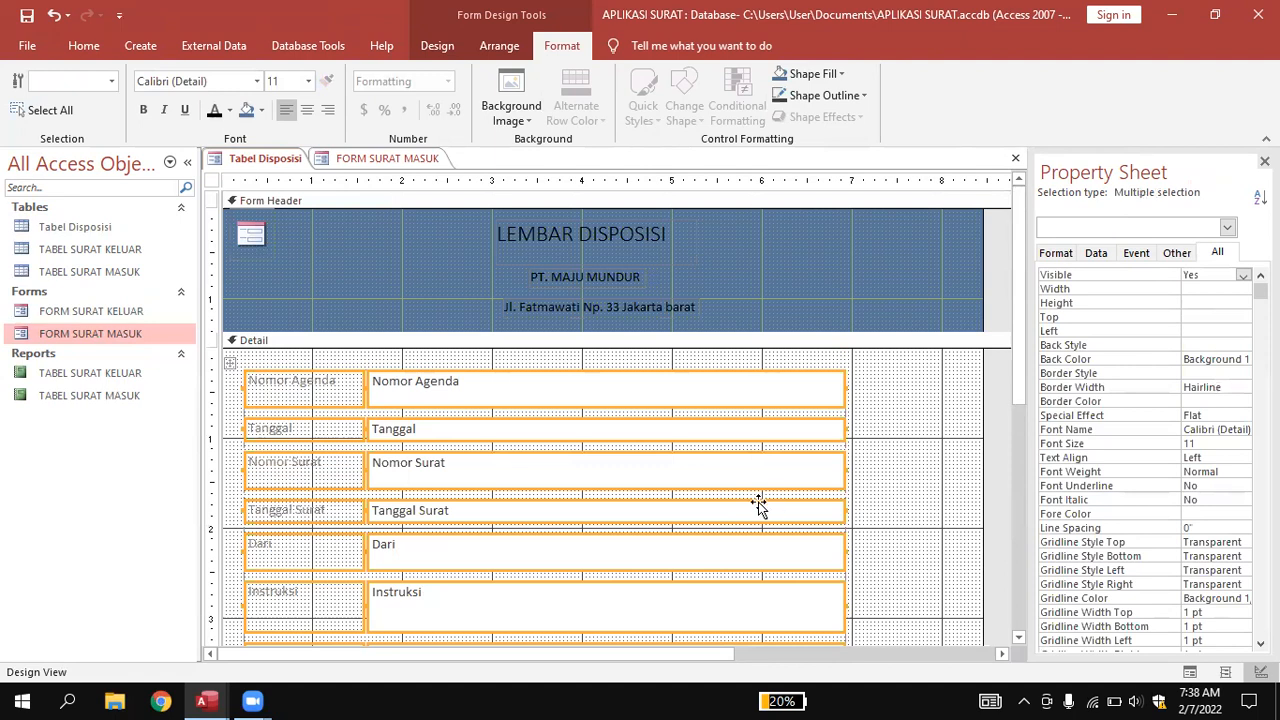
pyautogui.click(498, 46)
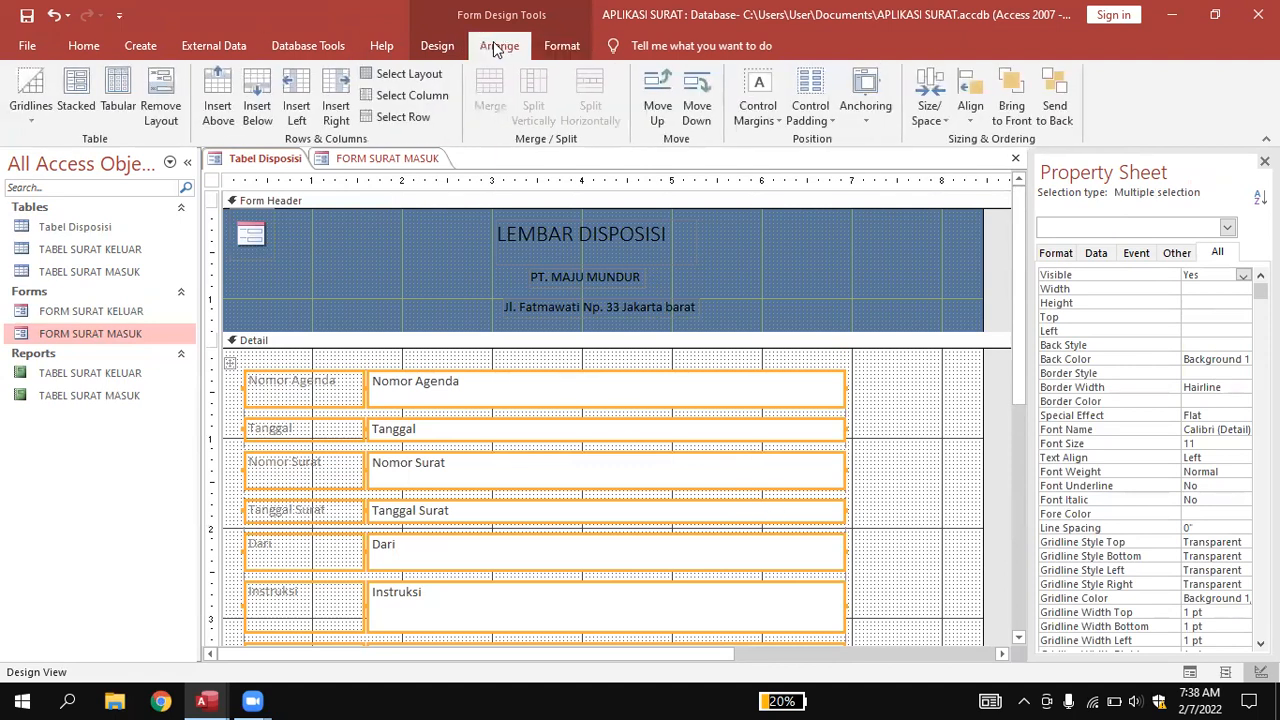
pyautogui.click(150, 82)
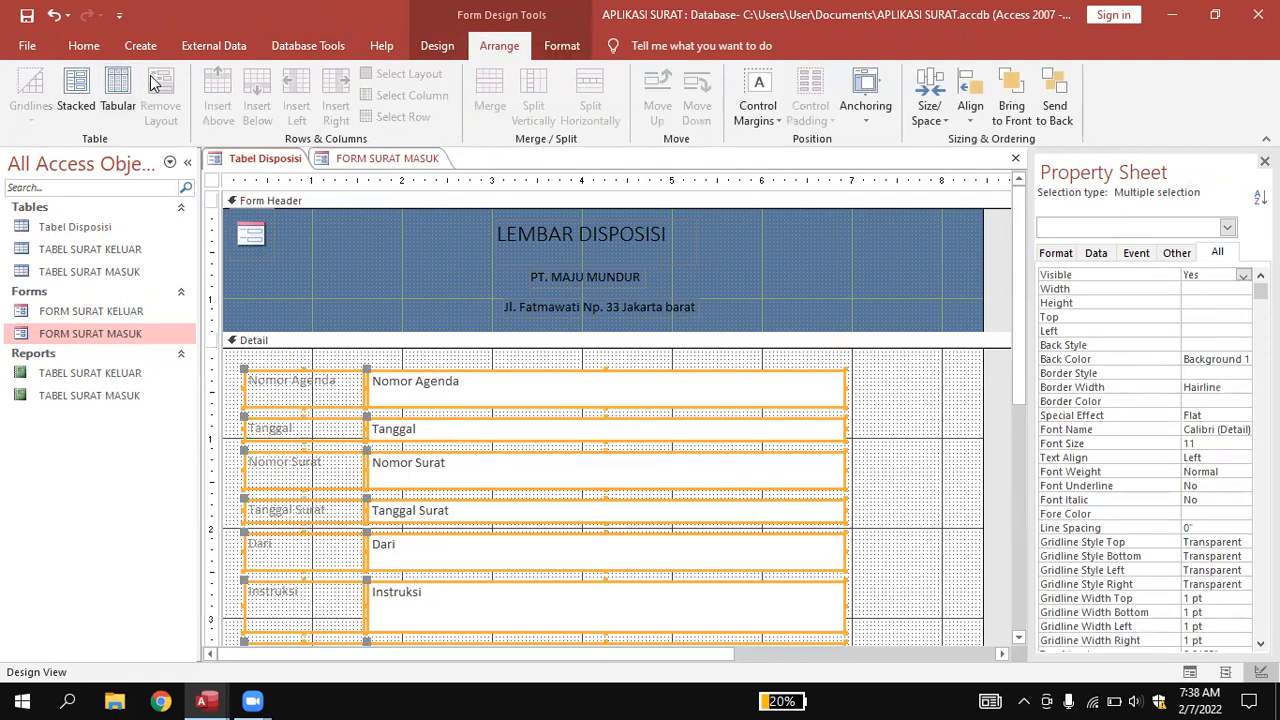
pyautogui.click(771, 399)
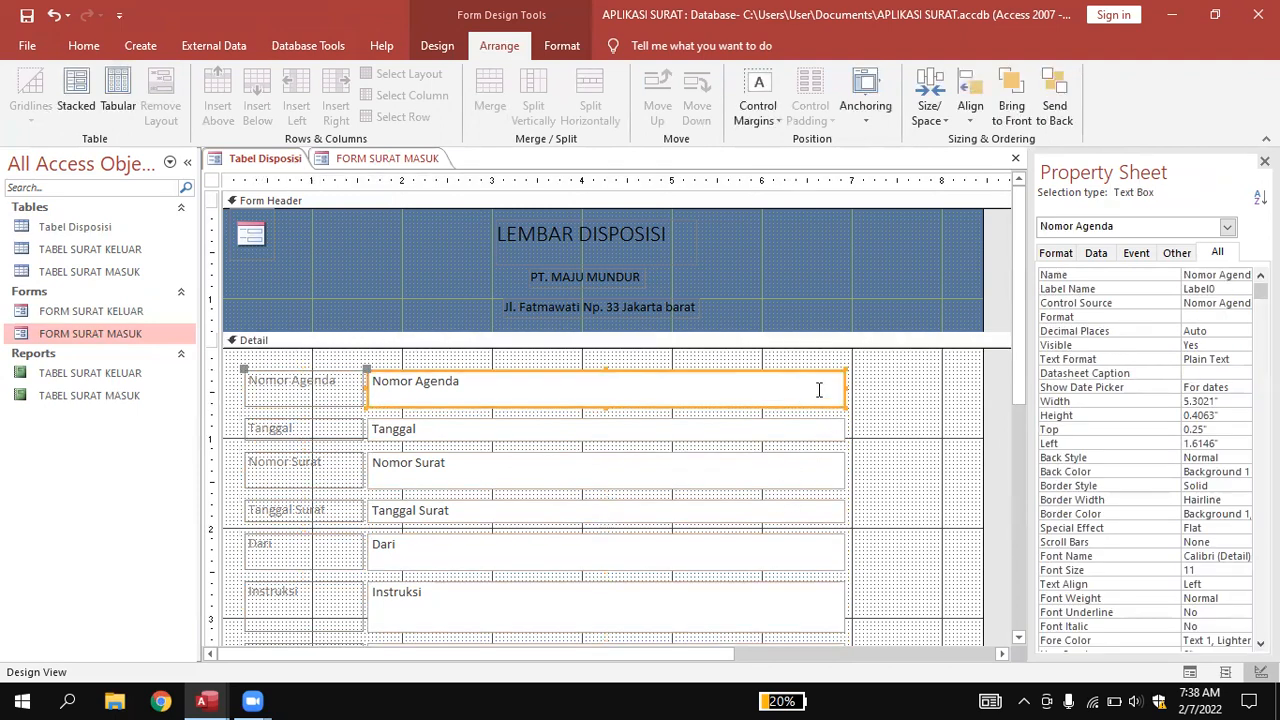
# Shrink the Nomor Agenda text box to about 1.9 inches and match the Tanggal box to it.
pyautogui.moveTo(845, 390); pyautogui.dragTo(541, 402)
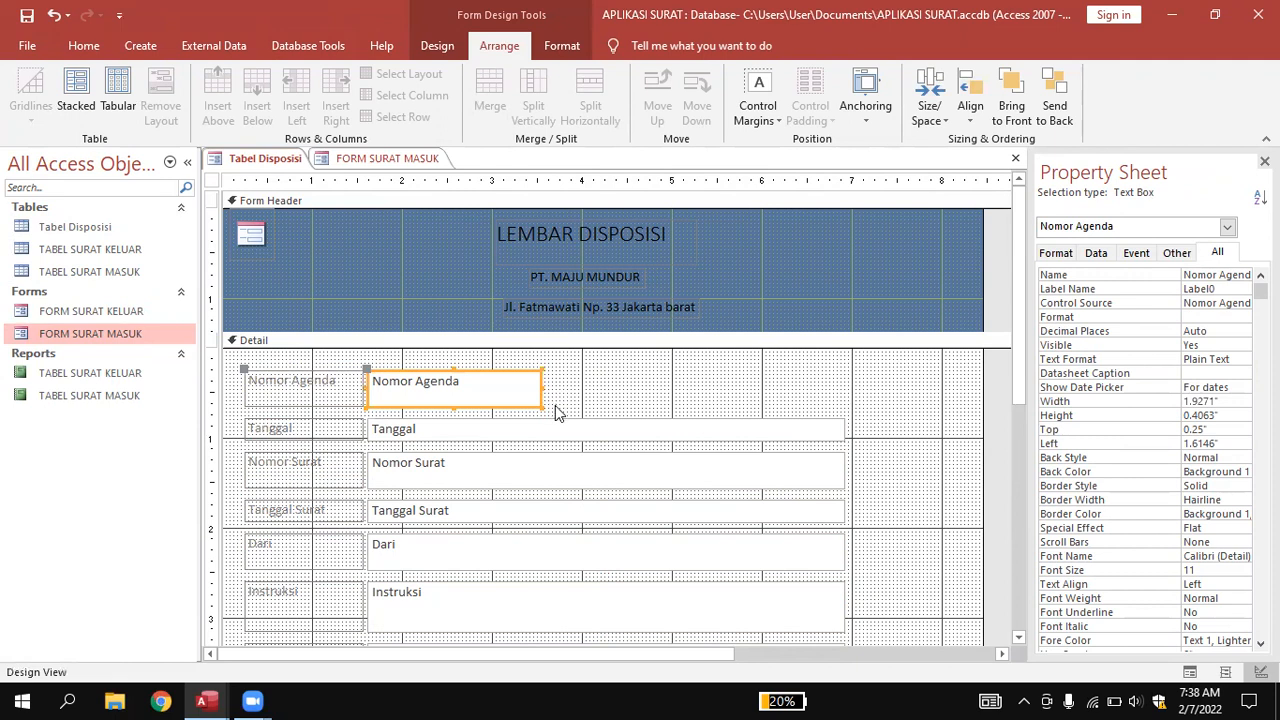
pyautogui.click(664, 404)
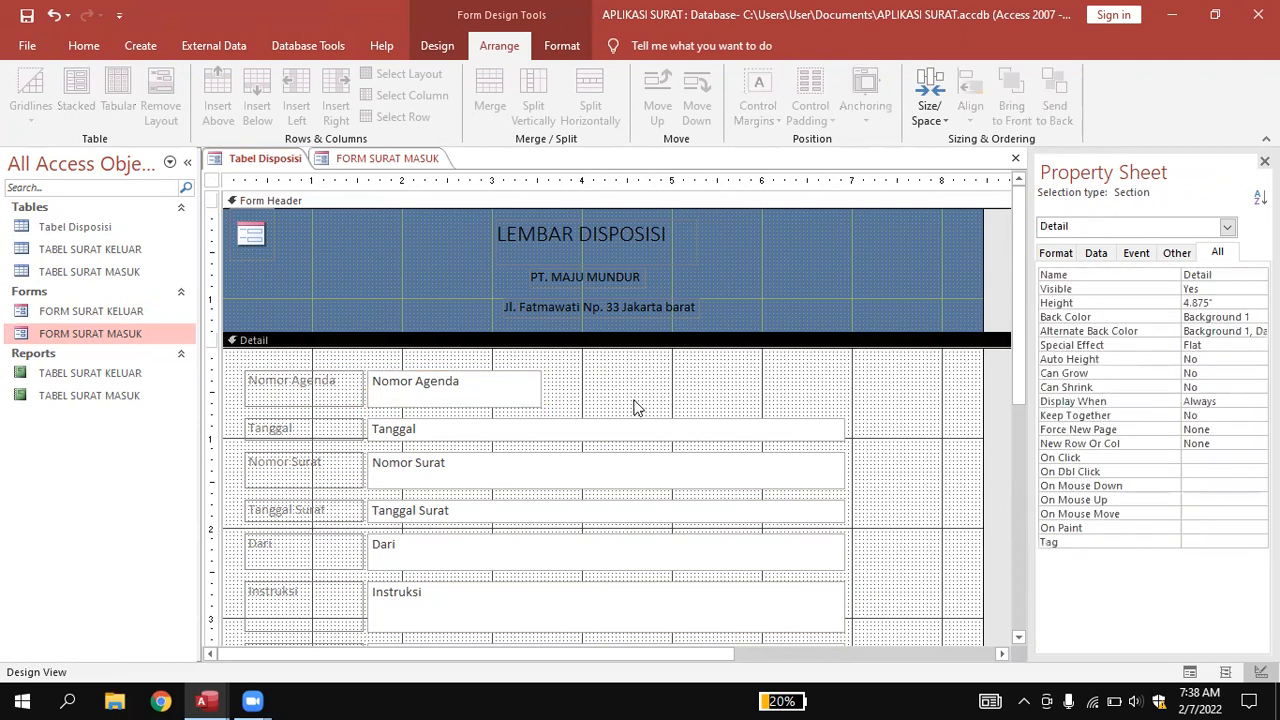
pyautogui.click(447, 380)
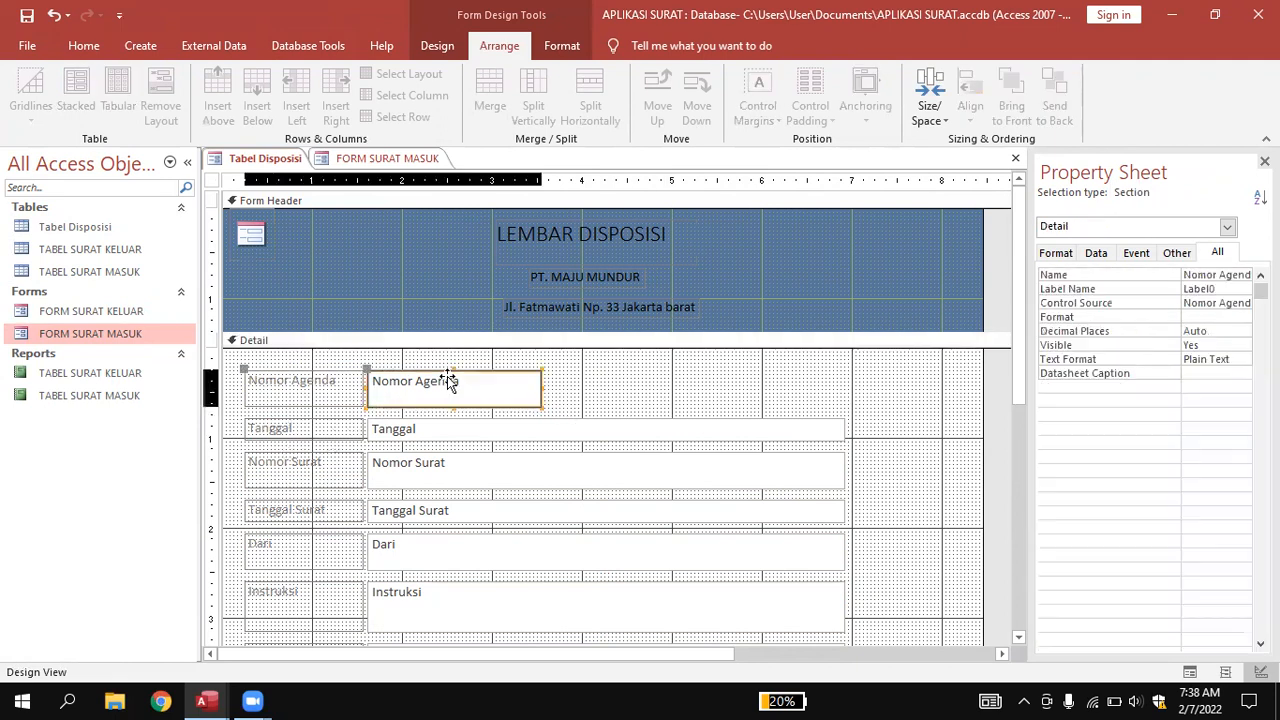
pyautogui.moveTo(541, 387); pyautogui.dragTo(521, 384)
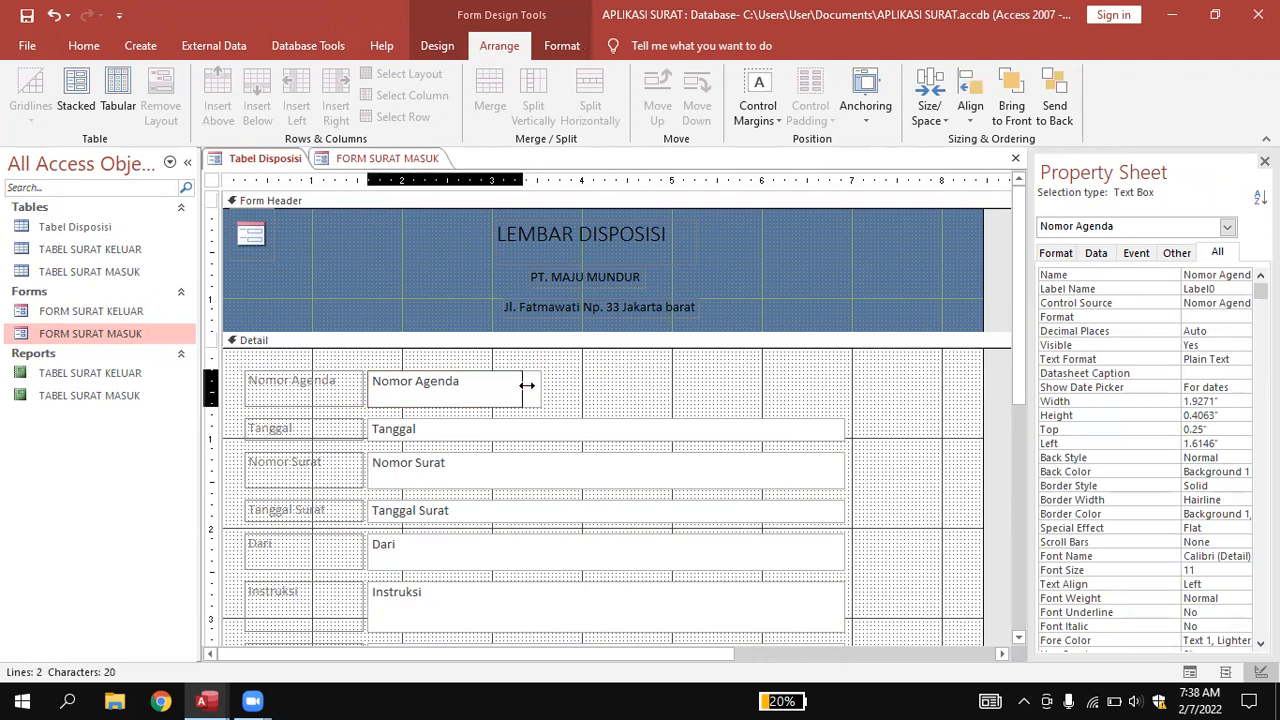
pyautogui.click(543, 380)
pyautogui.click(543, 430)
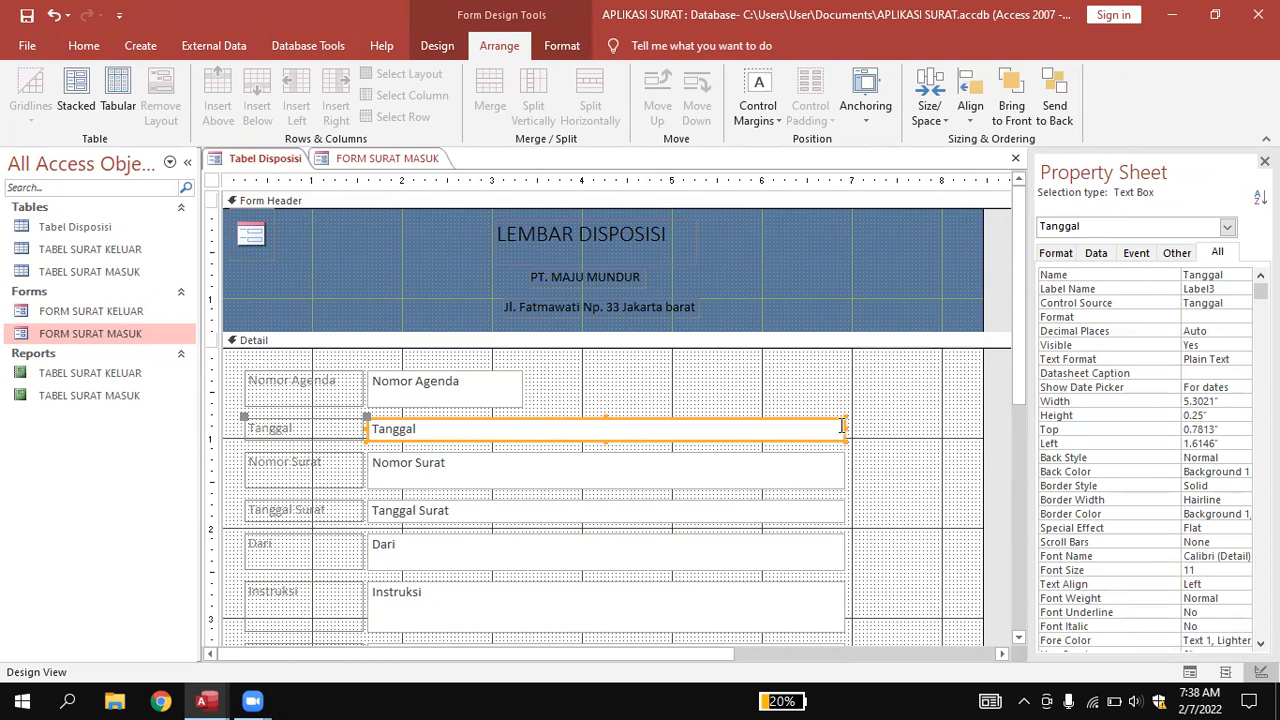
pyautogui.moveTo(843, 428); pyautogui.dragTo(521, 428)
pyautogui.click(551, 408)
# Shrink the Nomor Surat and Tanggal Surat text boxes to that same width.
pyautogui.click(521, 472)
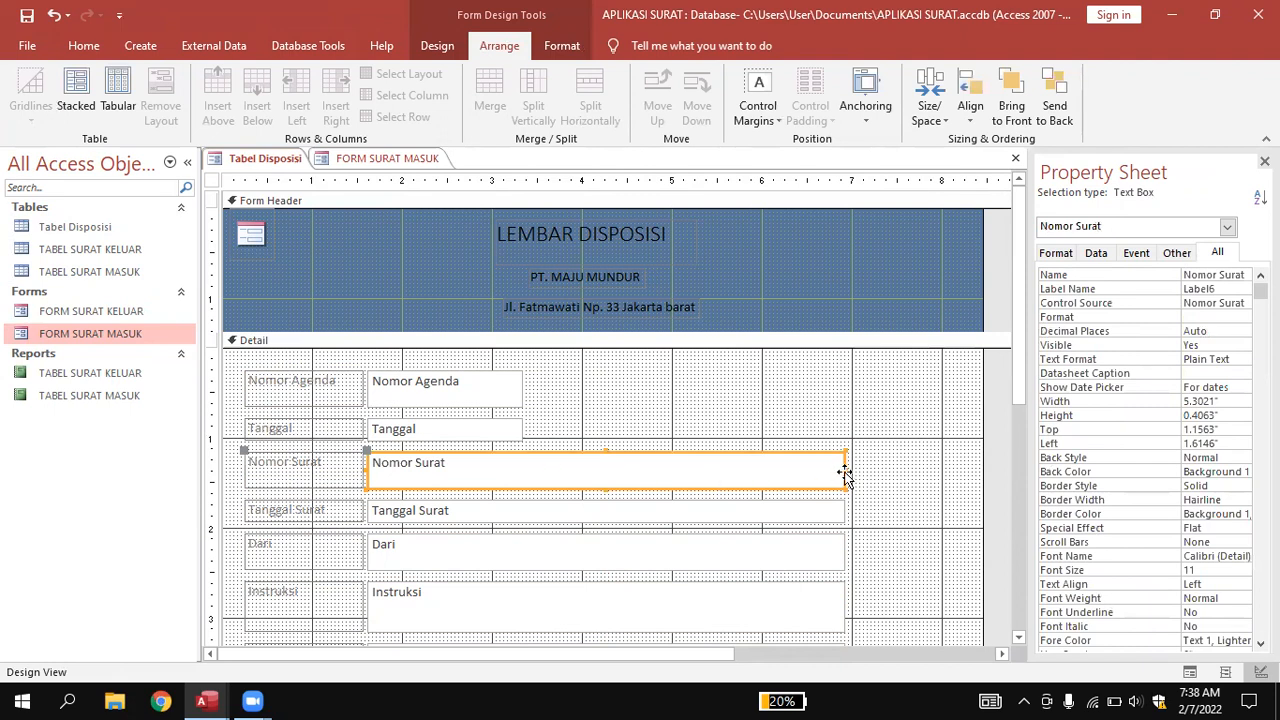
pyautogui.moveTo(846, 467); pyautogui.dragTo(522, 464)
pyautogui.click(563, 487)
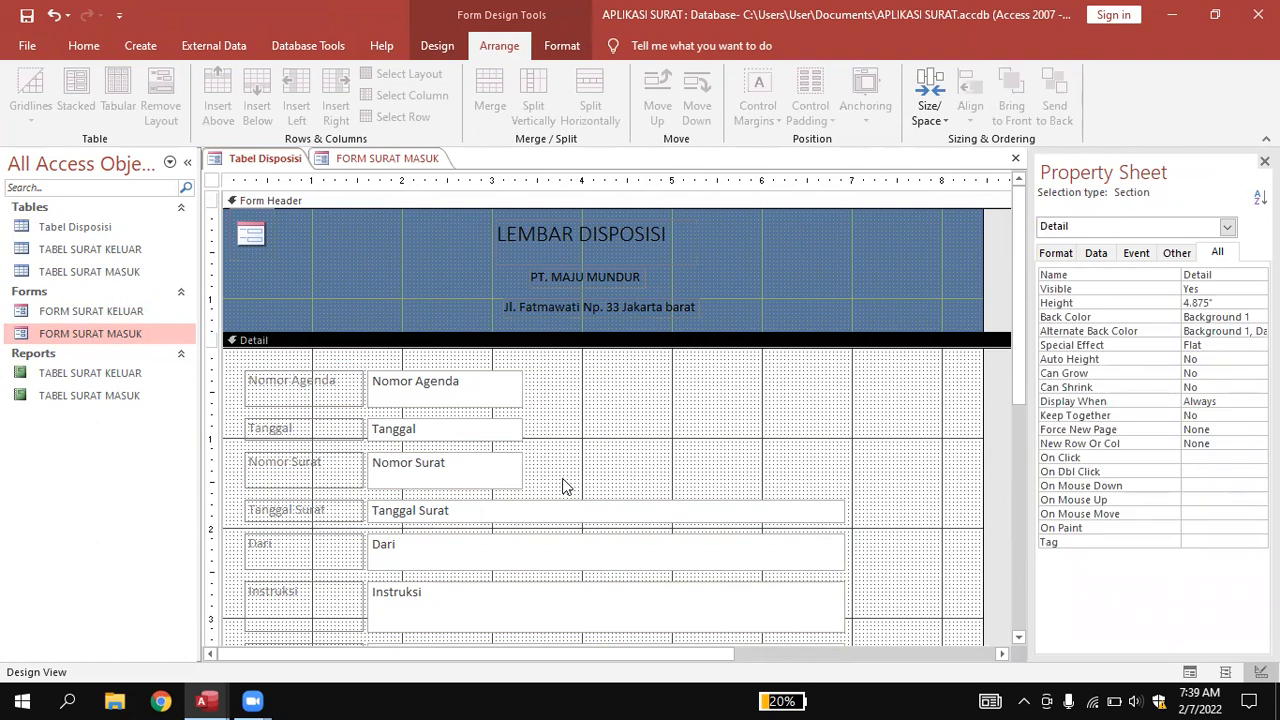
pyautogui.click(565, 510)
pyautogui.scroll(-3, 600, 486)
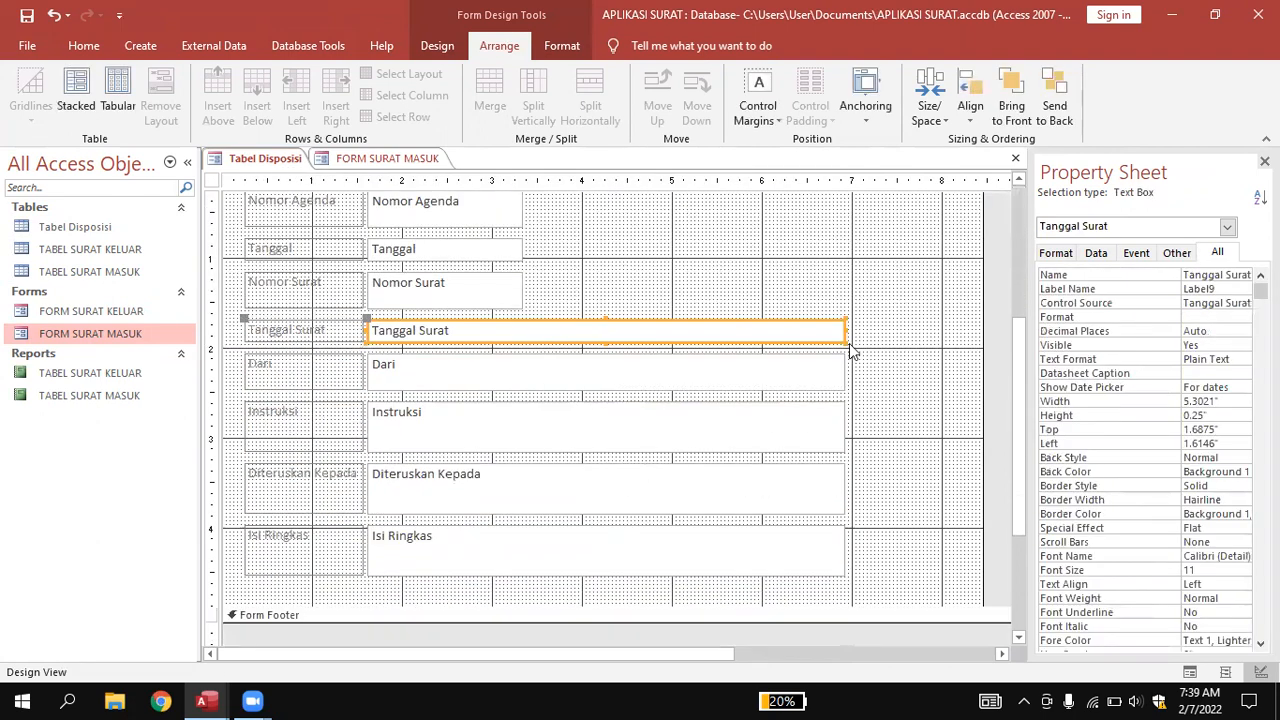
pyautogui.moveTo(844, 329); pyautogui.dragTo(521, 348)
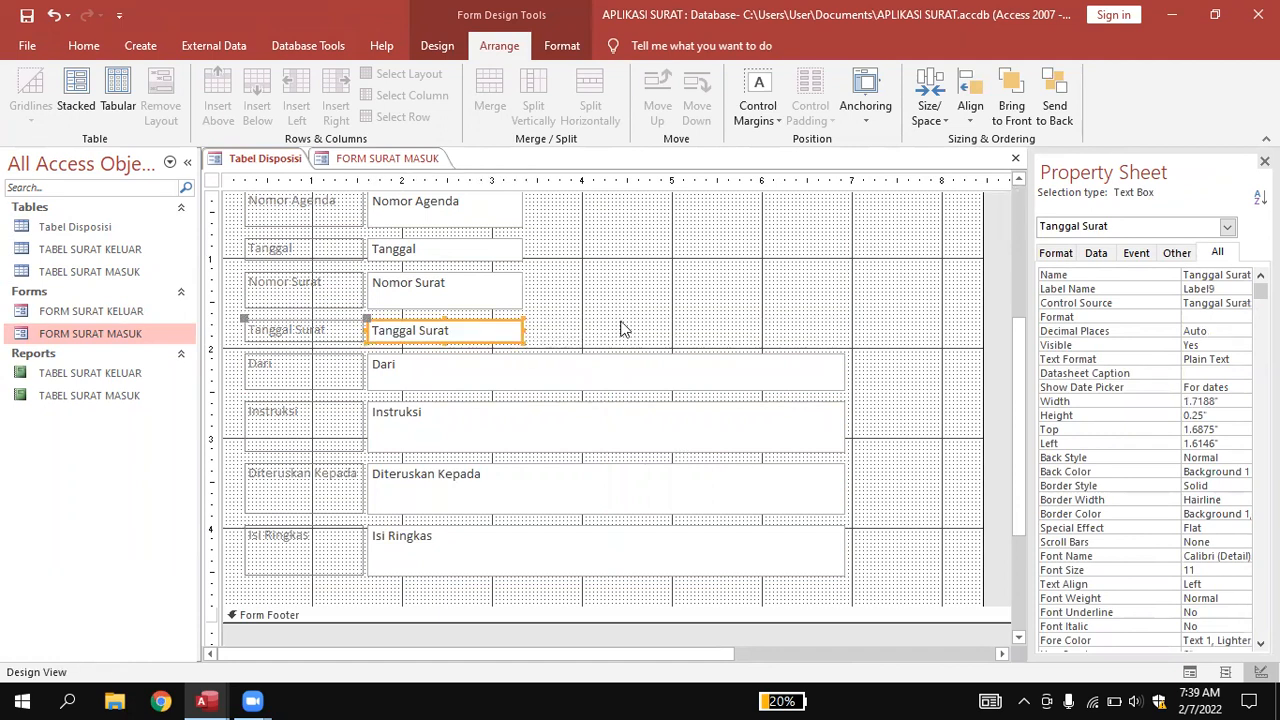
pyautogui.click(623, 328)
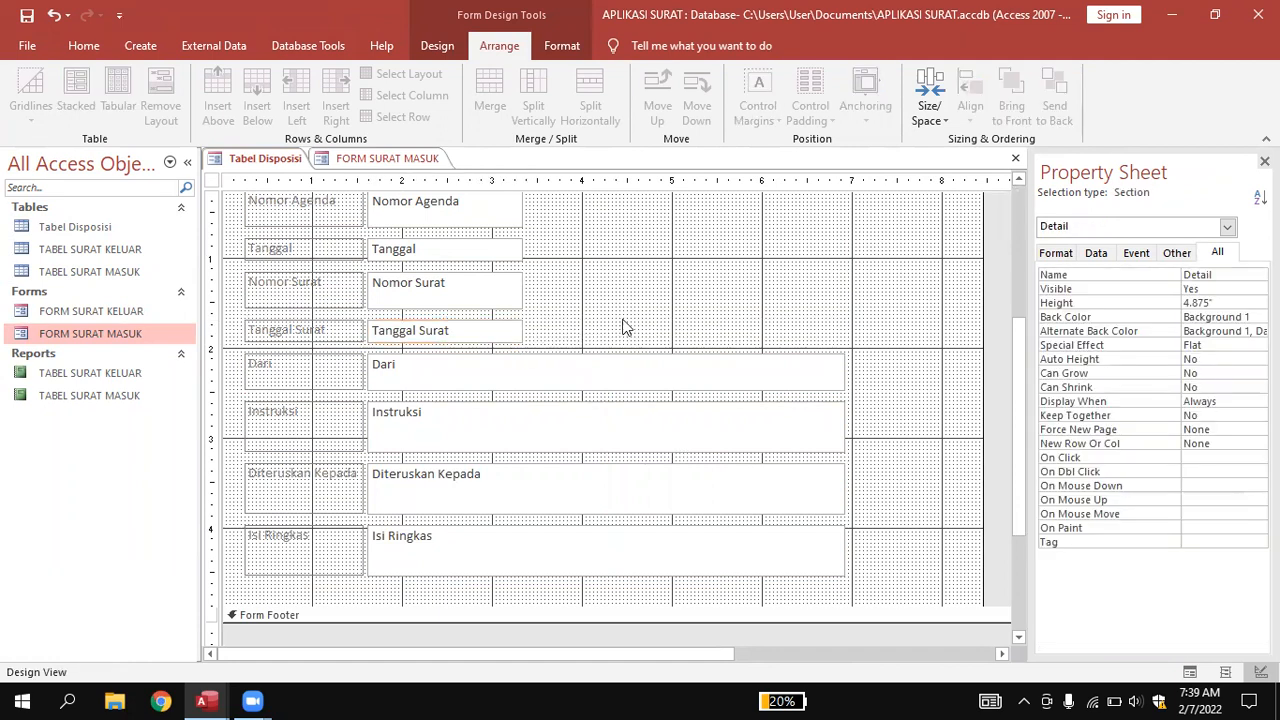
# Narrow the Dari, Instruksi and Diteruskan Kepada text boxes to about half width.
pyautogui.click(672, 372)
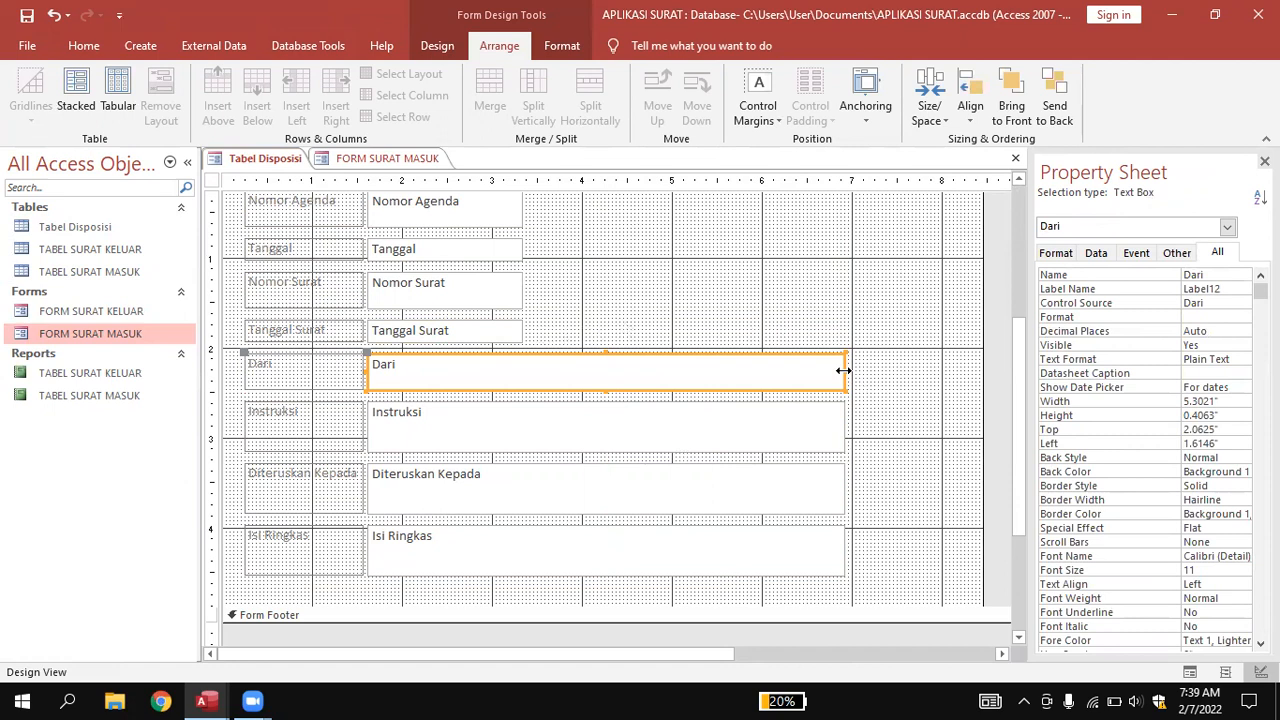
pyautogui.moveTo(844, 370); pyautogui.dragTo(557, 364)
pyautogui.click(574, 340)
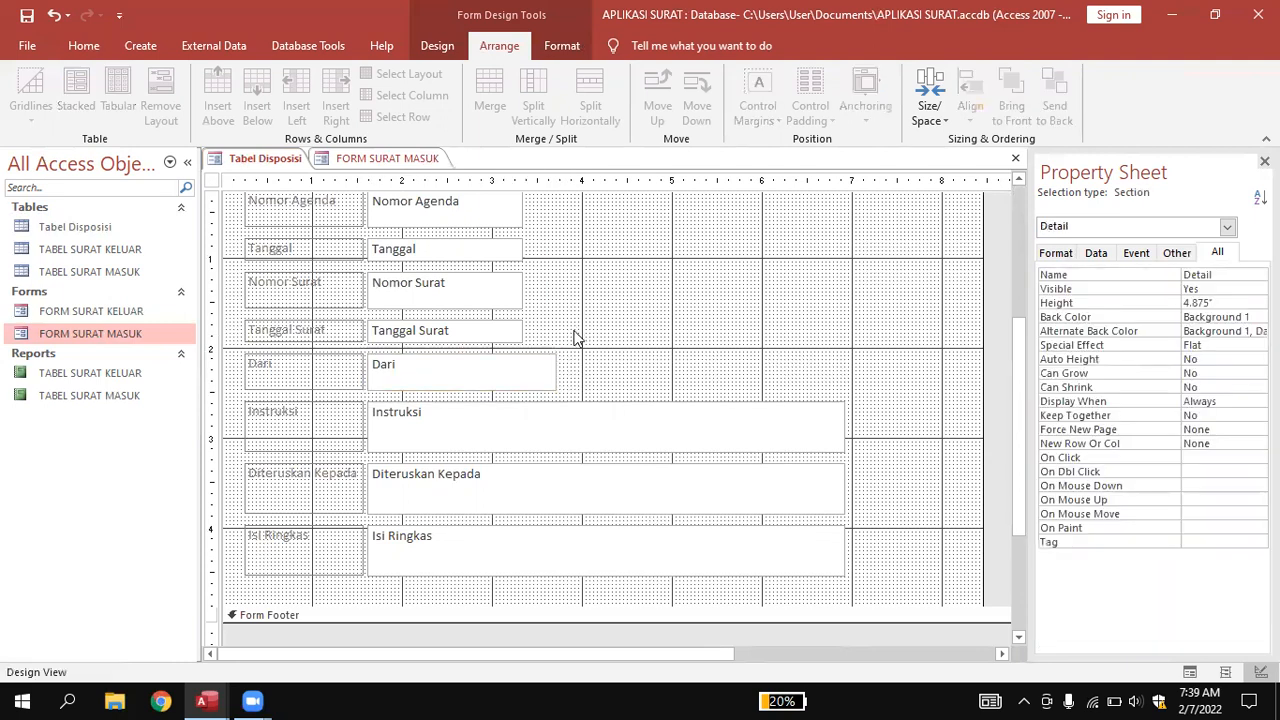
pyautogui.click(579, 410)
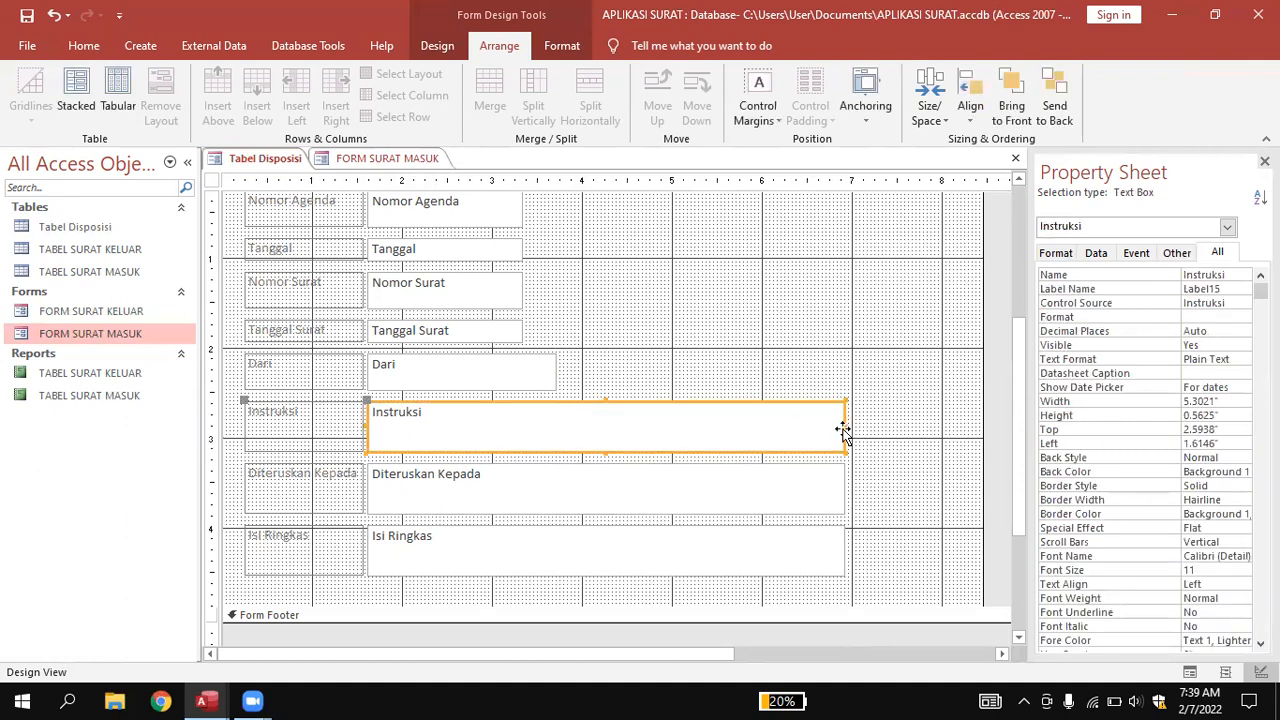
pyautogui.moveTo(842, 427); pyautogui.dragTo(577, 428)
pyautogui.click(664, 408)
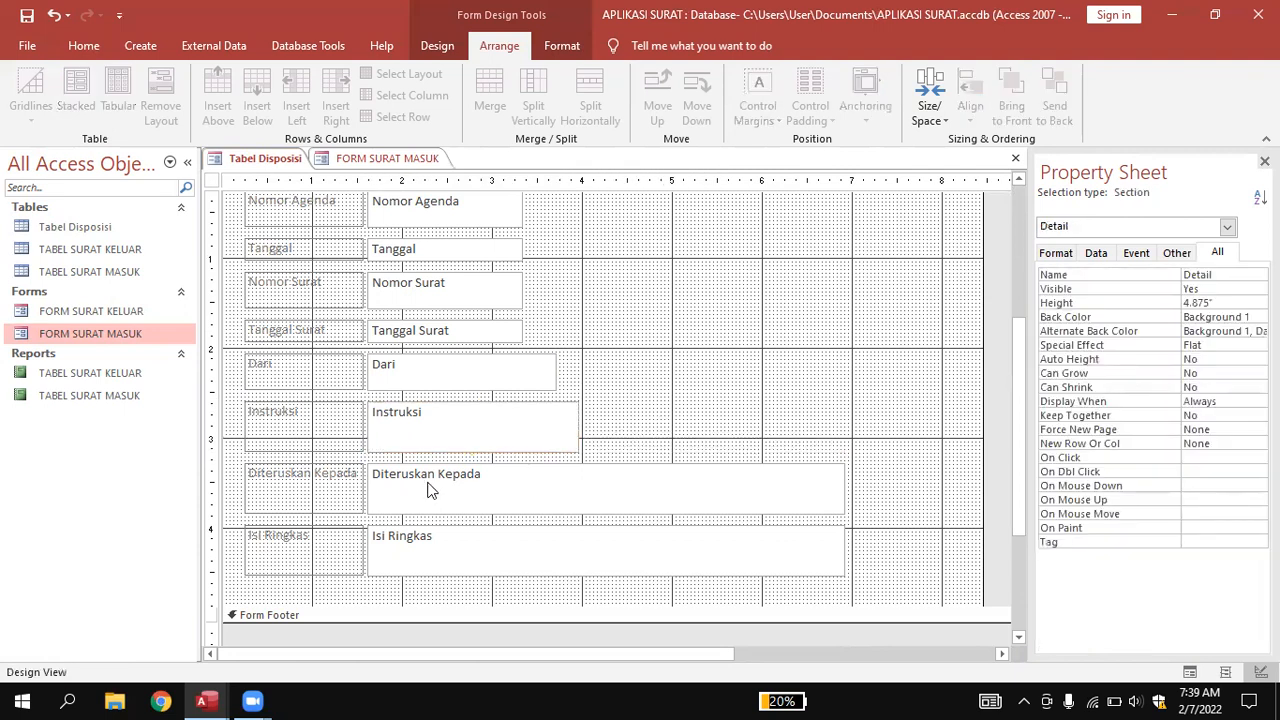
pyautogui.click(322, 493)
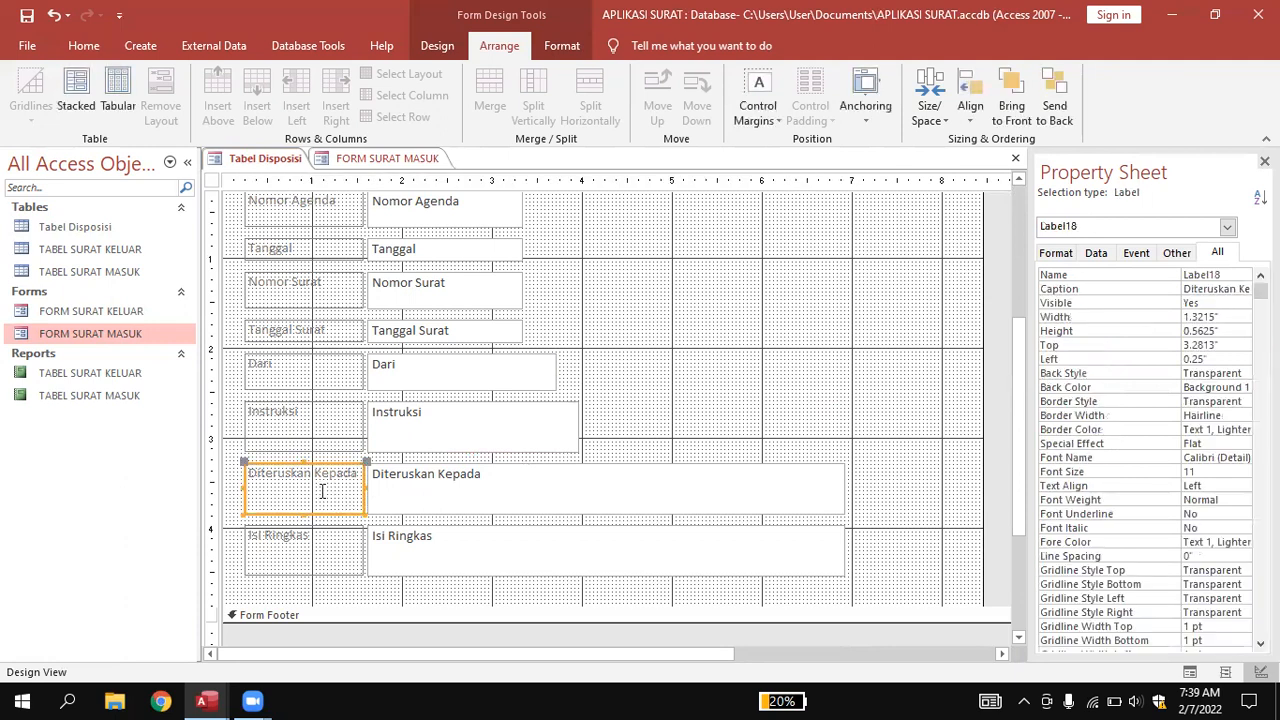
pyautogui.click(453, 493)
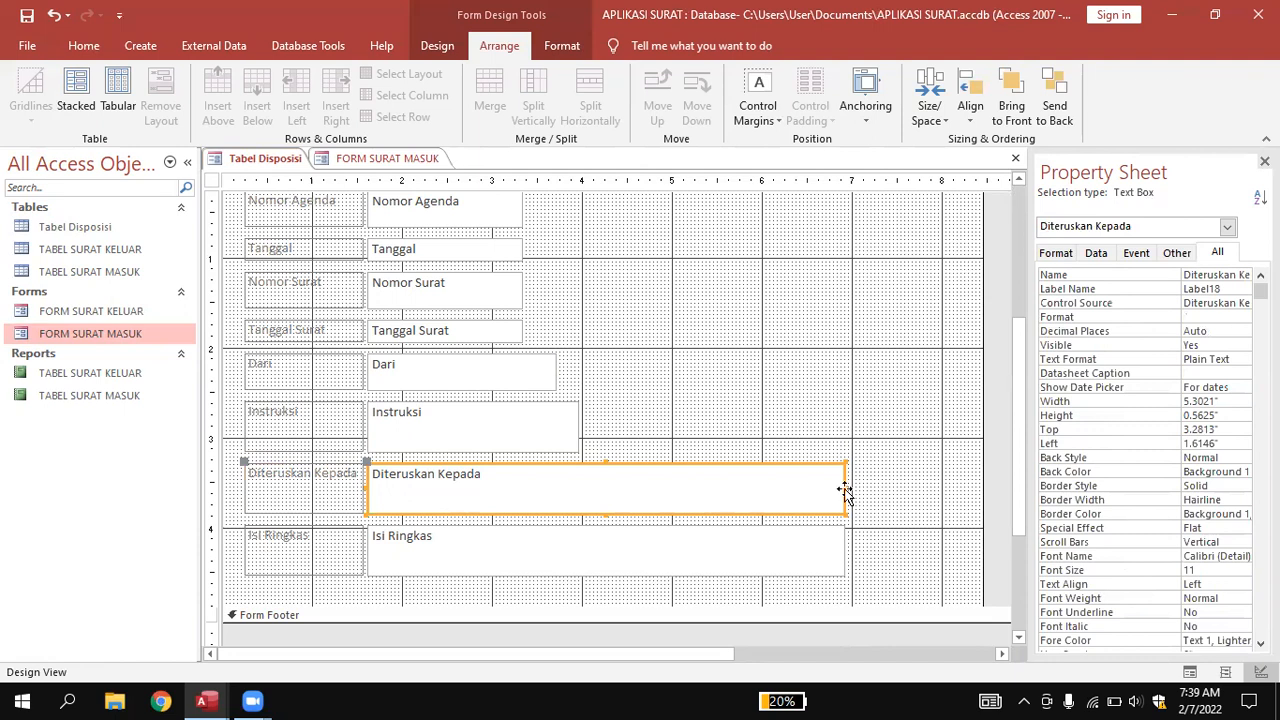
pyautogui.moveTo(845, 485); pyautogui.dragTo(579, 487)
pyautogui.click(630, 455)
pyautogui.click(292, 540)
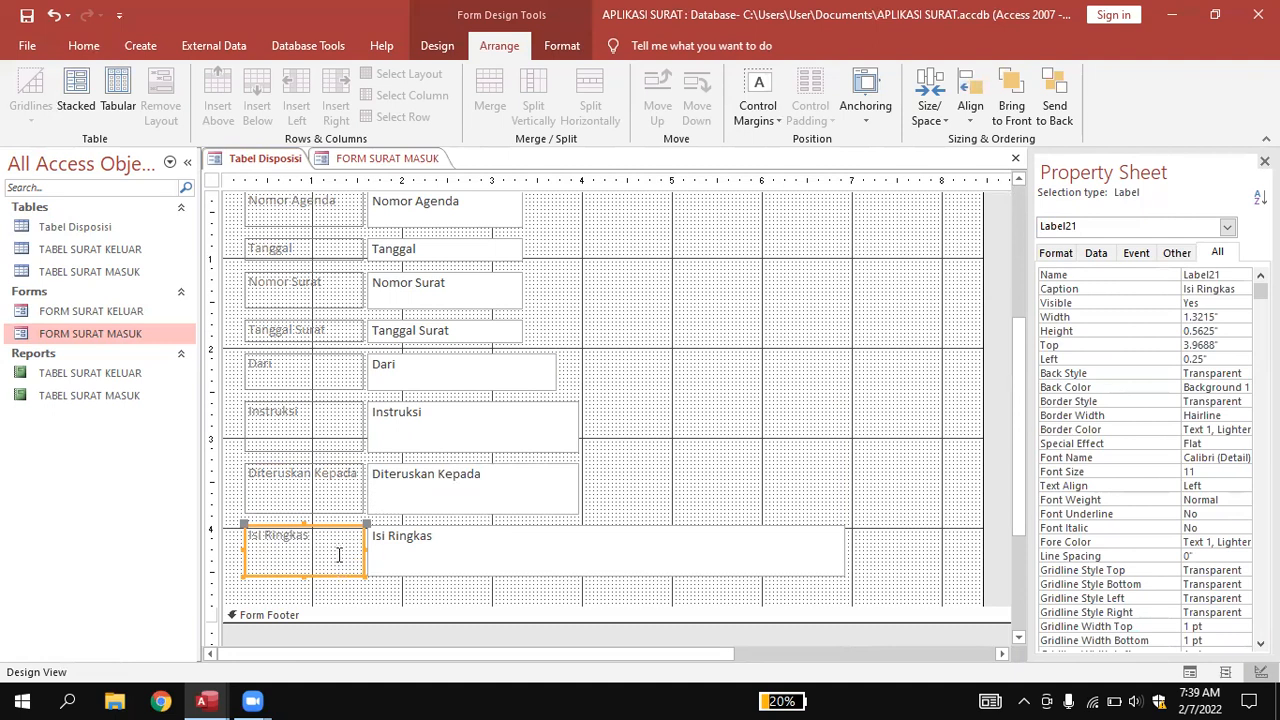
pyautogui.keyDown('shift'); pyautogui.click(405, 546); pyautogui.keyUp('shift')
# Move the Isi Ringkas label and text box into a right-hand column beside Nomor Surat.
pyautogui.moveTo(405, 548); pyautogui.dragTo(705, 225)
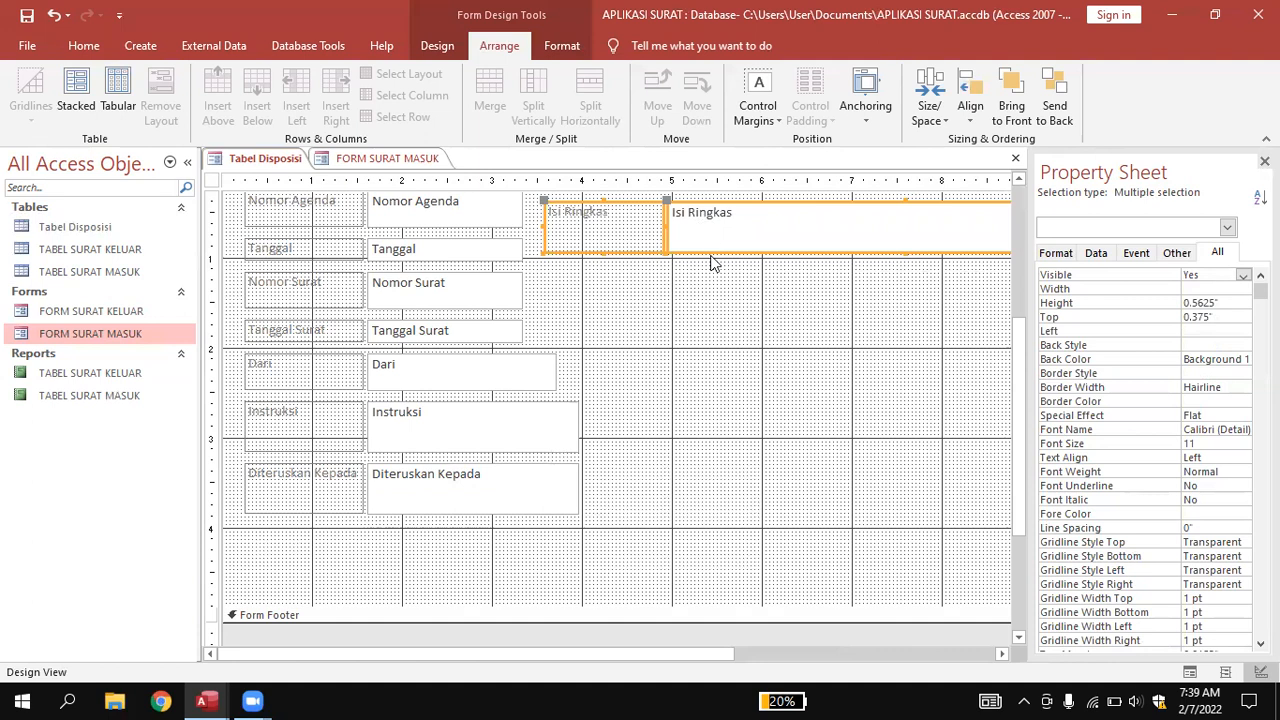
pyautogui.scroll(3, 733, 397)
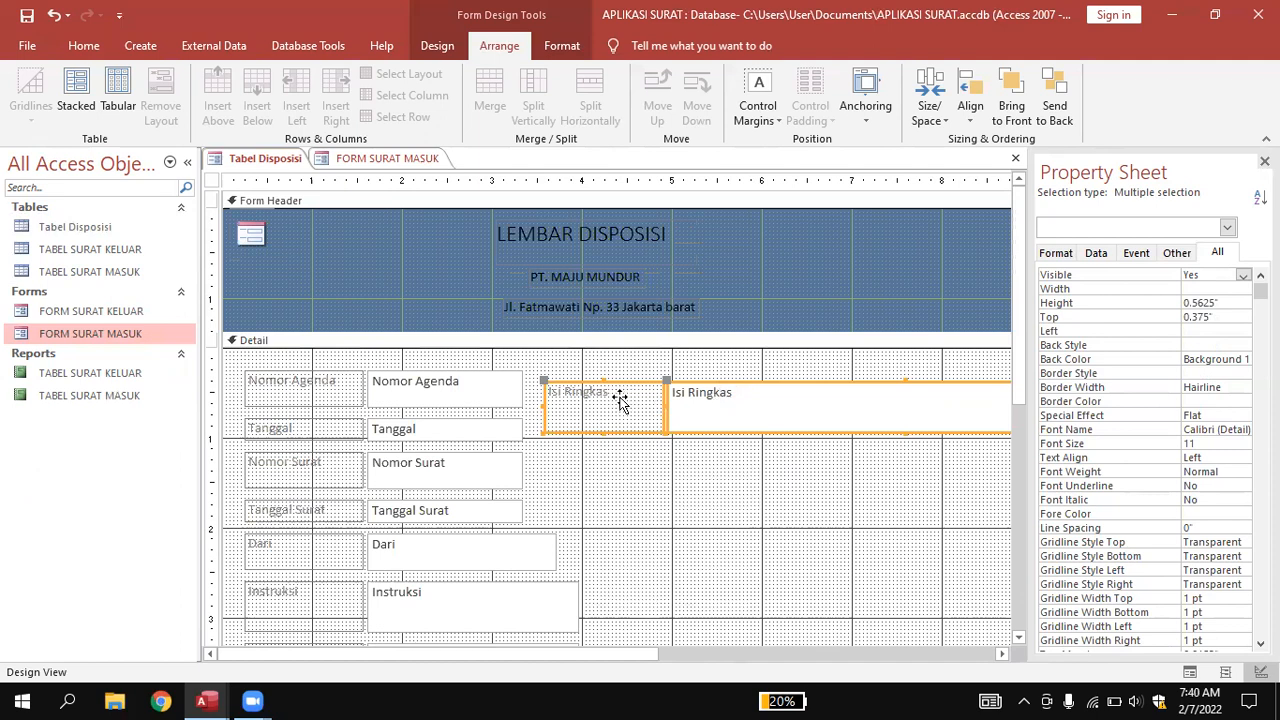
pyautogui.moveTo(620, 400); pyautogui.dragTo(594, 512)
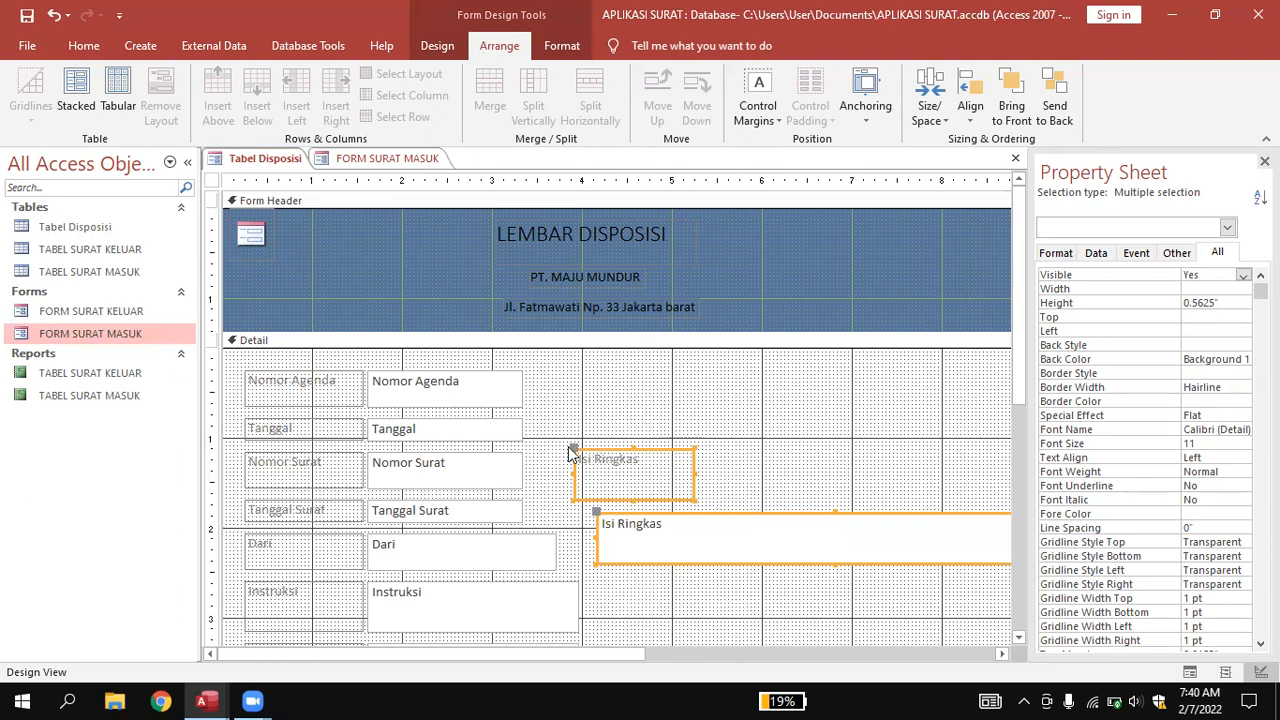
pyautogui.moveTo(571, 450); pyautogui.dragTo(609, 451)
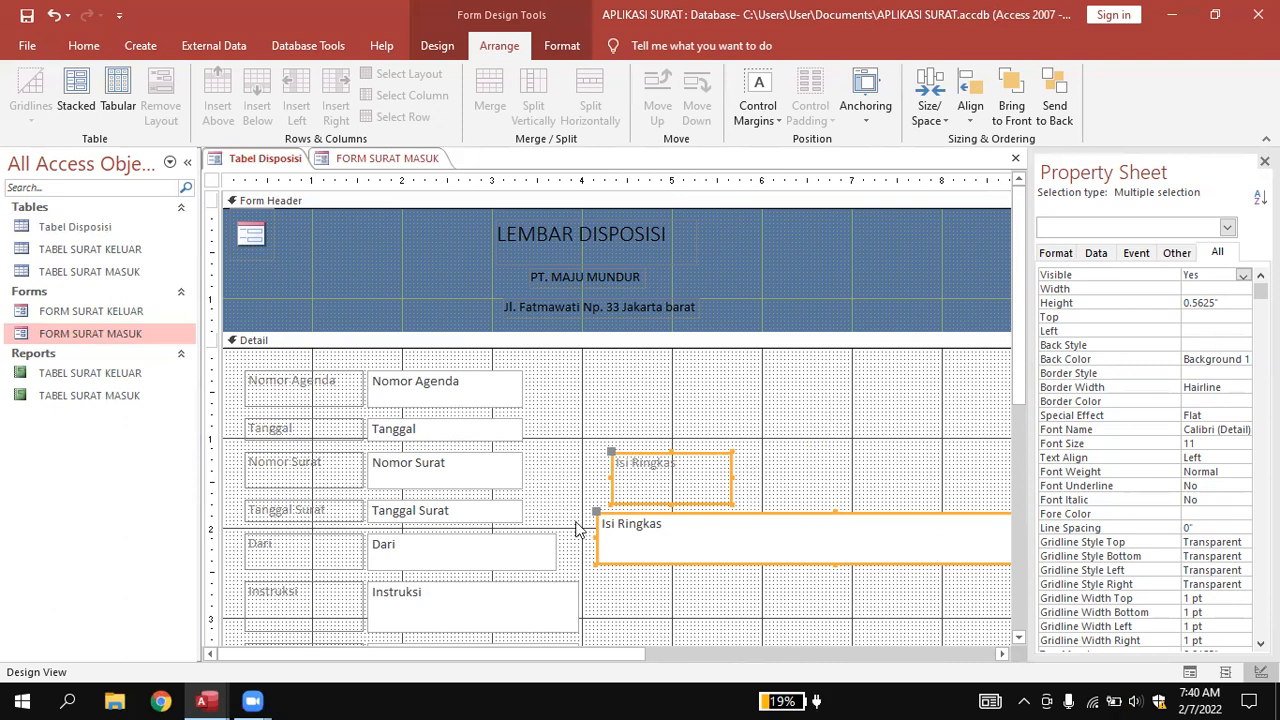
pyautogui.moveTo(594, 512); pyautogui.dragTo(748, 562)
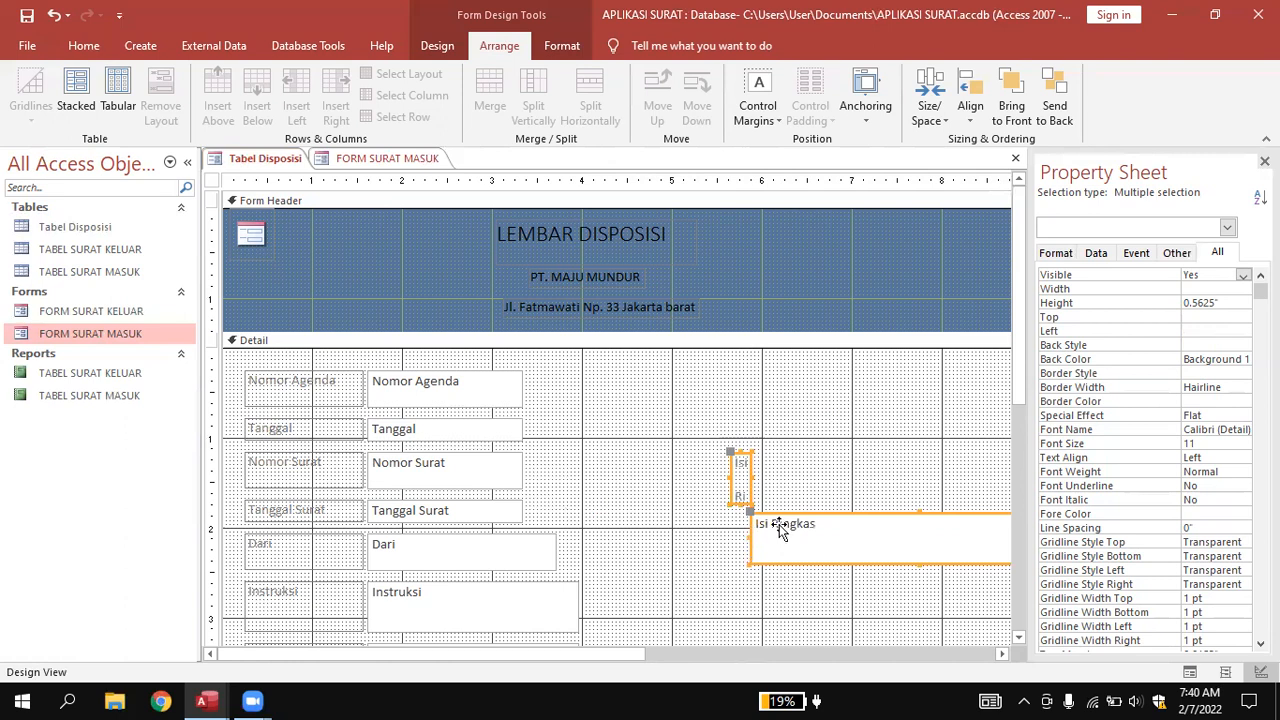
pyautogui.hotkey('ctrl', 'z')
pyautogui.click(850, 495)
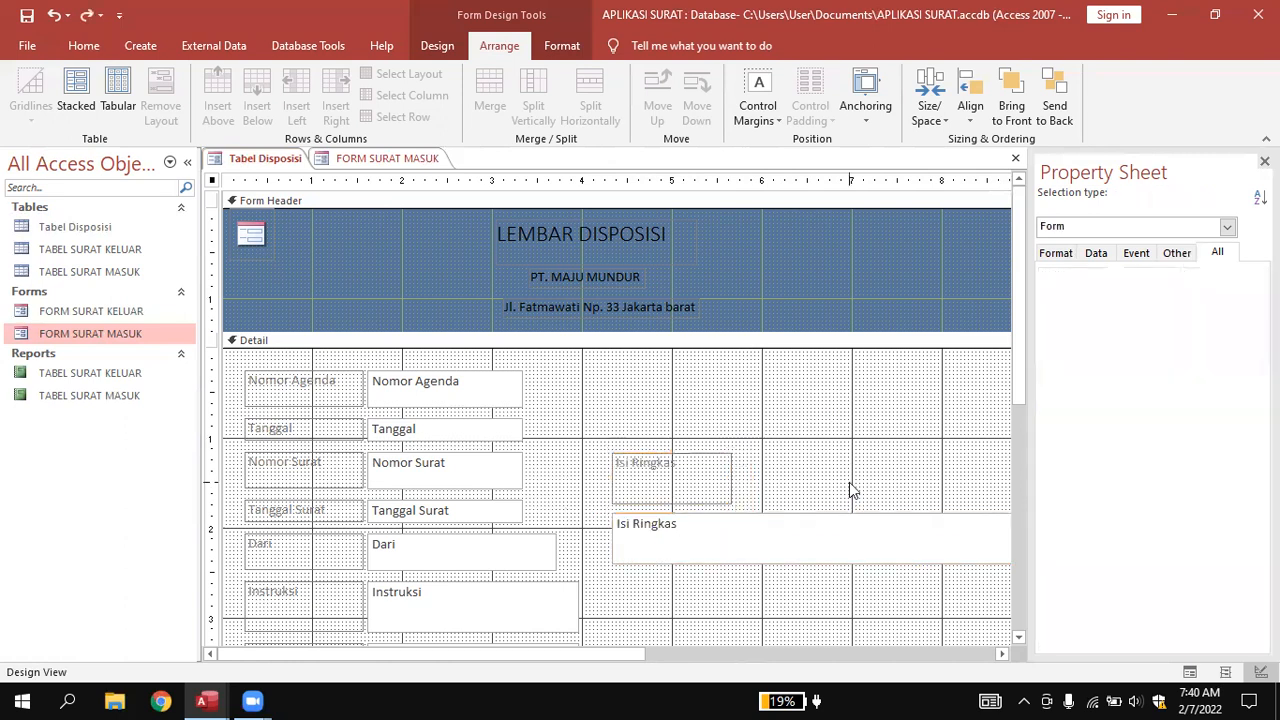
# Align the Isi Ringkas text box under its label and narrow it from the right.
pyautogui.click(814, 557)
pyautogui.moveTo(611, 539); pyautogui.dragTo(614, 512)
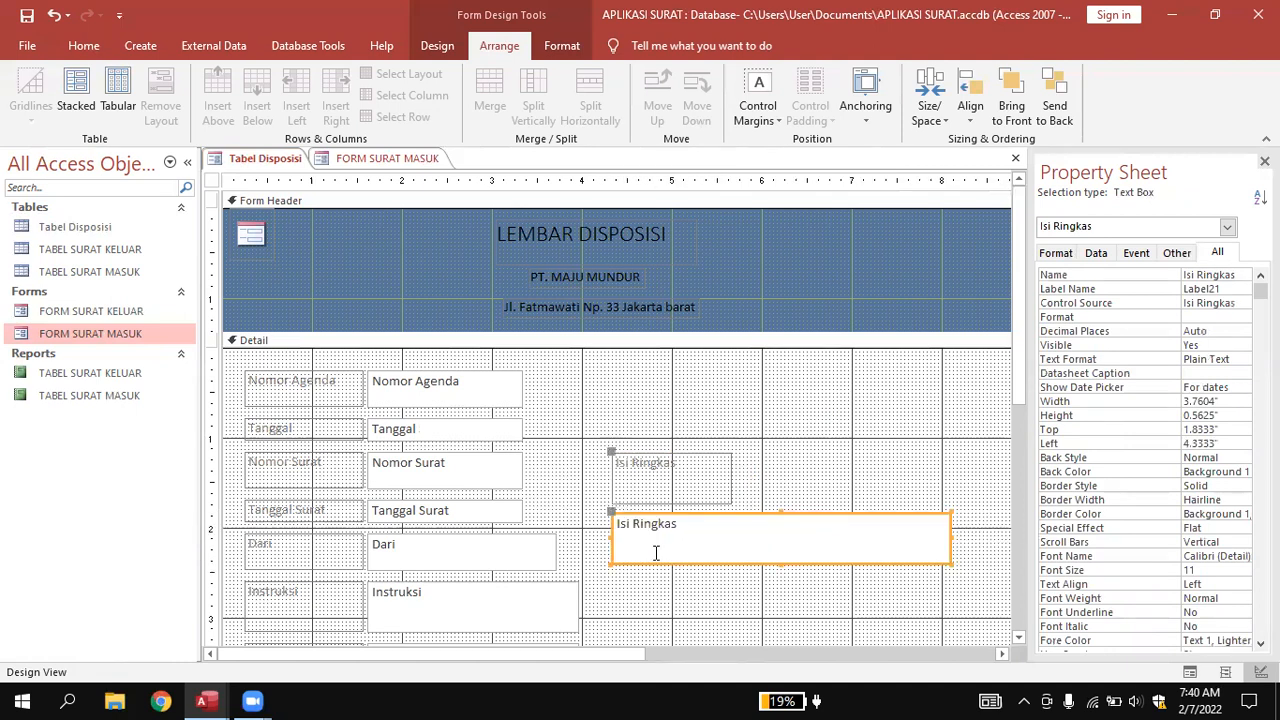
pyautogui.scroll(-3, 656, 556)
pyautogui.scroll(2, 658, 560)
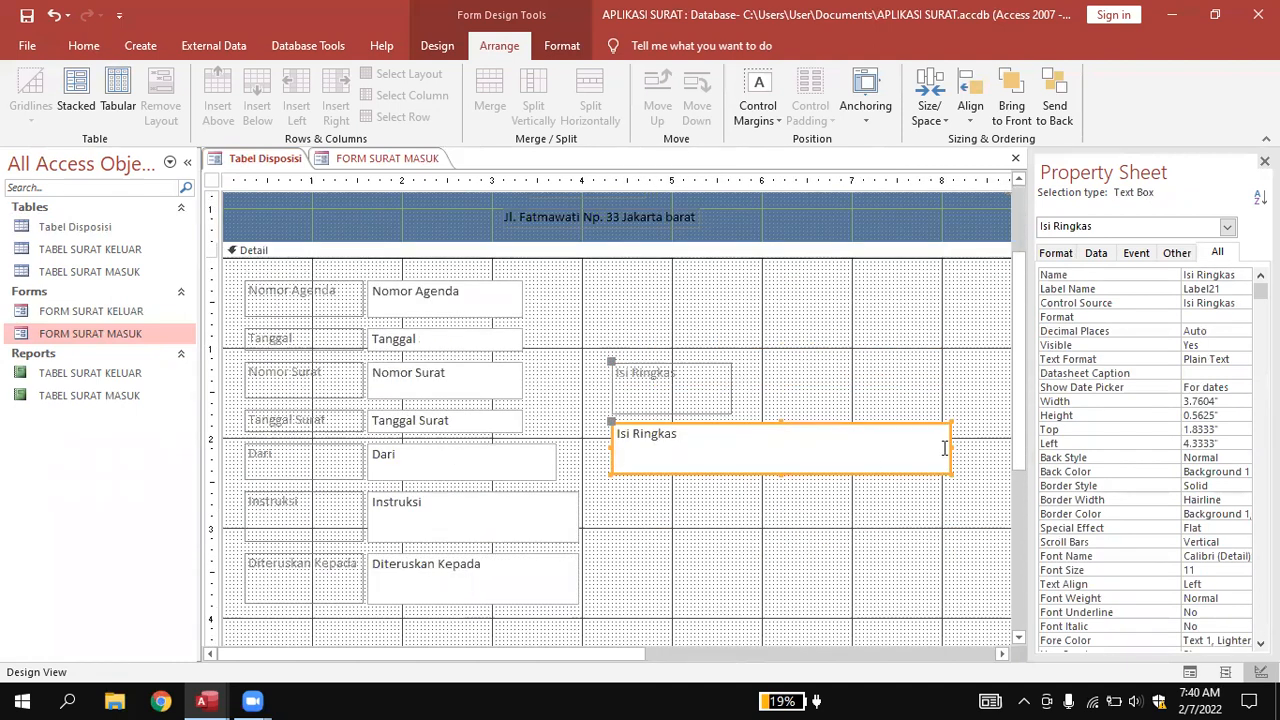
pyautogui.moveTo(948, 445); pyautogui.dragTo(893, 445)
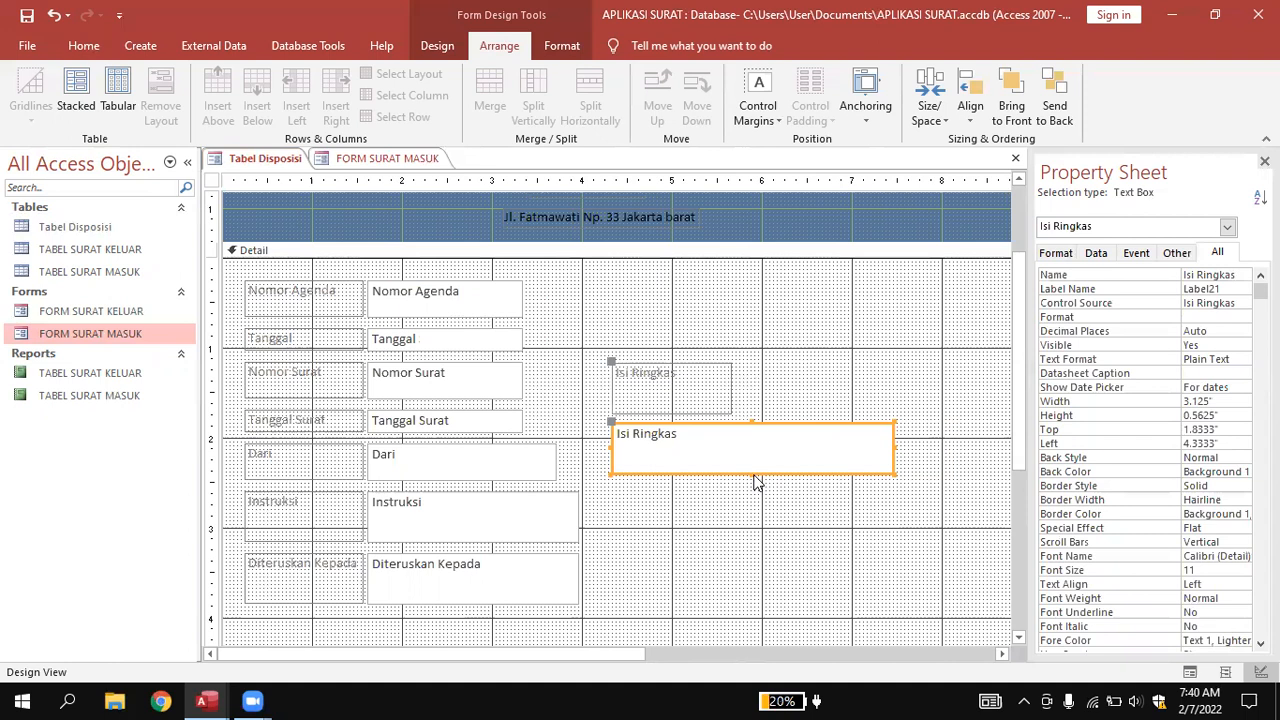
pyautogui.moveTo(750, 475); pyautogui.dragTo(750, 476)
pyautogui.click(756, 420)
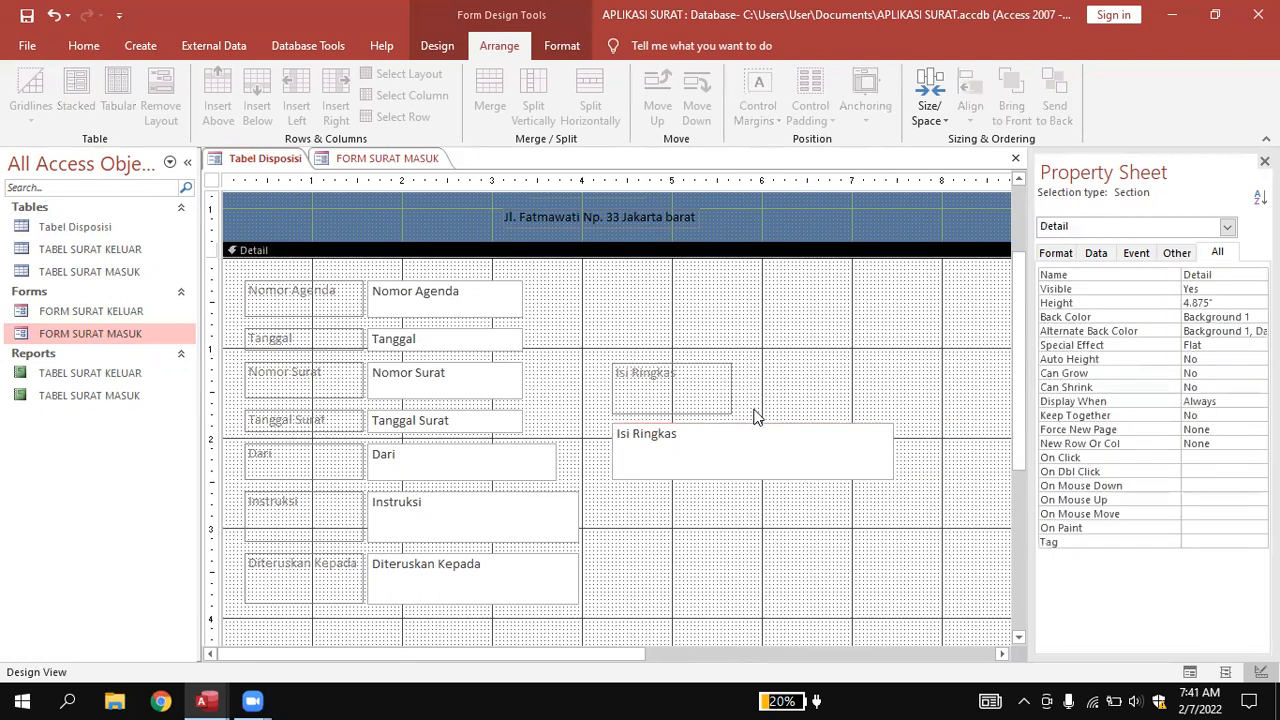
# Shorten the Isi Ringkas label to 0.3333" and extend its text box upward.
pyautogui.click(706, 393)
pyautogui.moveTo(668, 413); pyautogui.dragTo(673, 391)
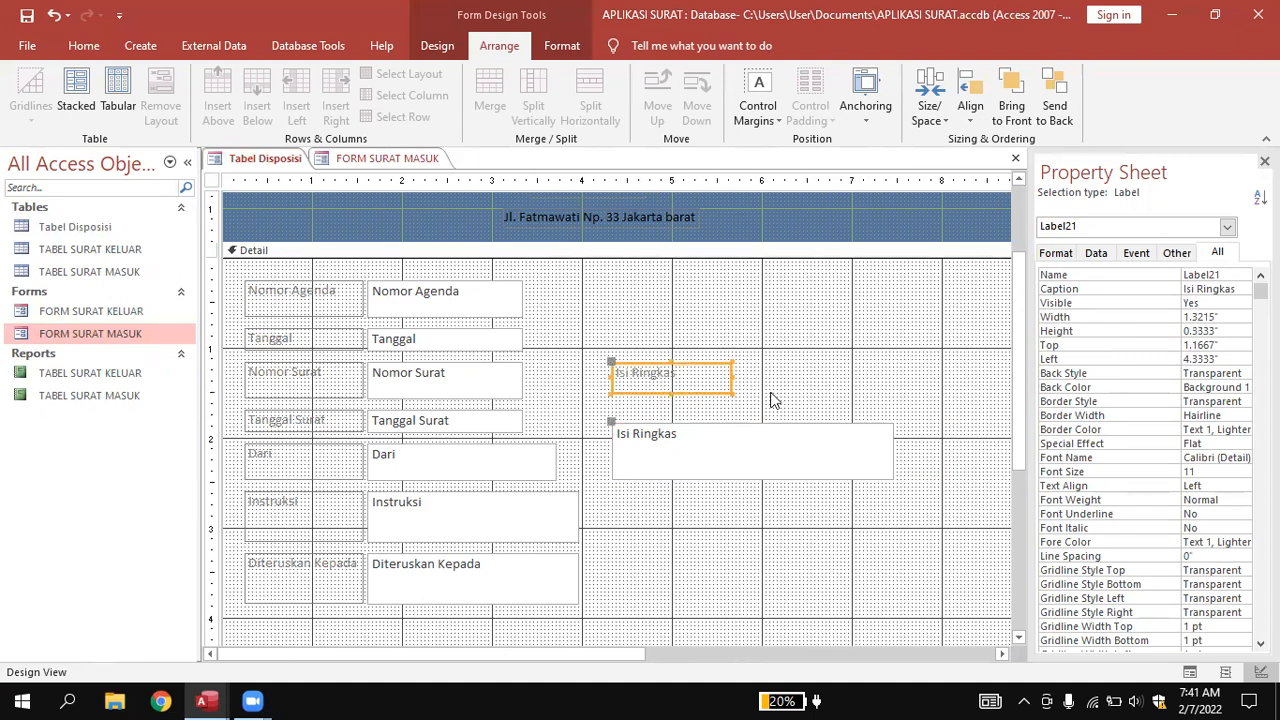
pyautogui.click(750, 424)
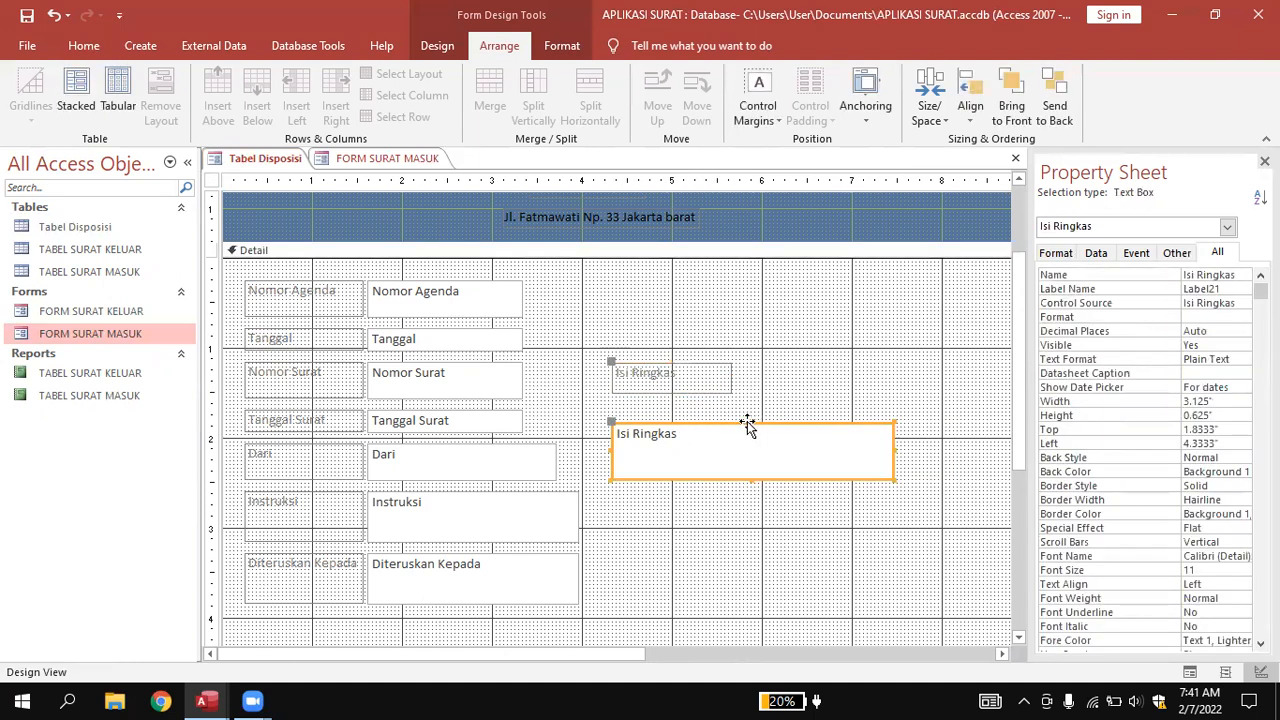
pyautogui.moveTo(747, 421); pyautogui.dragTo(748, 401)
pyautogui.click(806, 378)
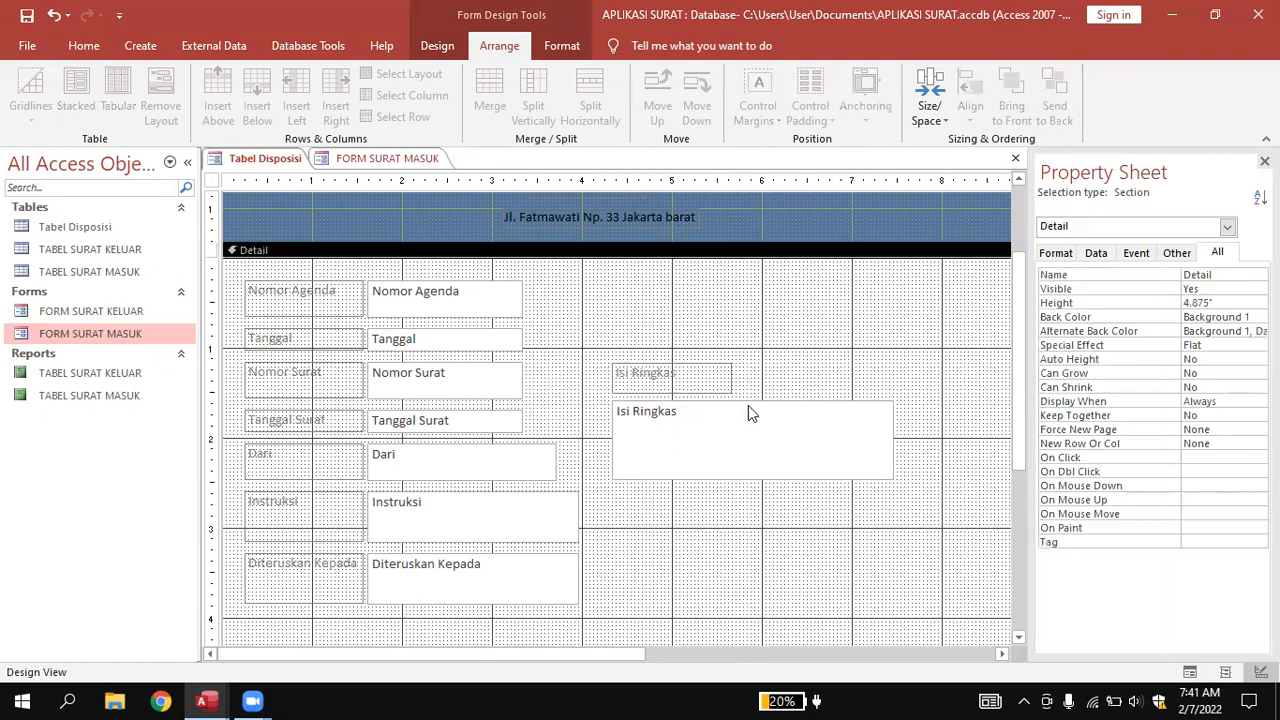
pyautogui.click(289, 572)
# Move the Diteruskan Kepada controls into the right column below Isi Ringkas.
pyautogui.keyDown('shift'); pyautogui.click(400, 590); pyautogui.keyUp('shift')
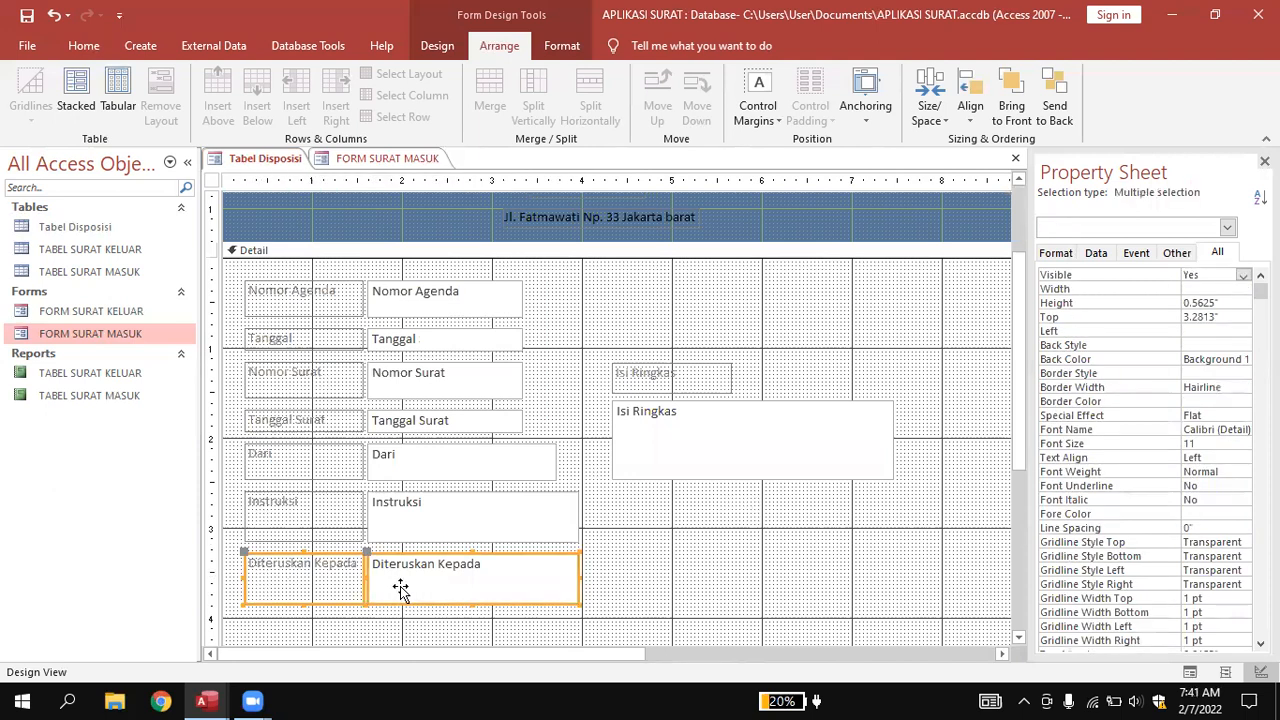
pyautogui.moveTo(400, 590); pyautogui.dragTo(758, 524)
pyautogui.click(750, 588)
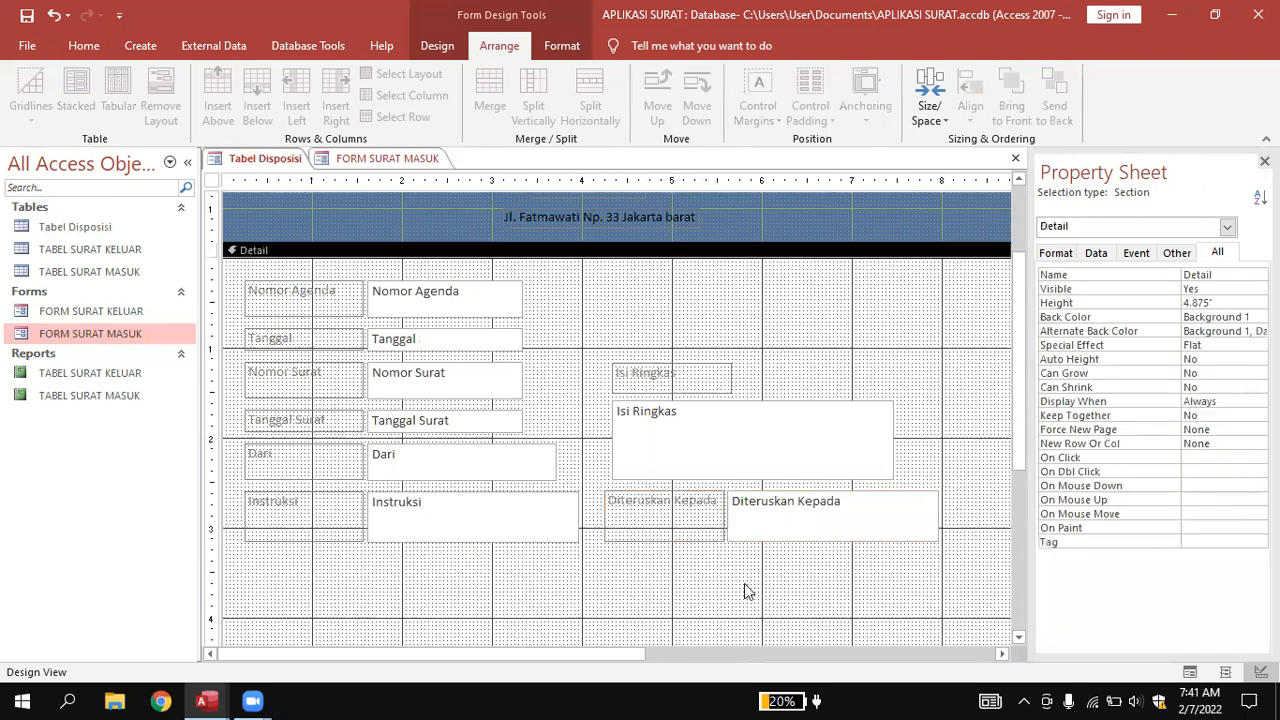
# Place the Instruksi and Diteruskan Kepada text boxes directly below their labels.
pyautogui.click(453, 523)
pyautogui.moveTo(460, 490); pyautogui.dragTo(314, 539)
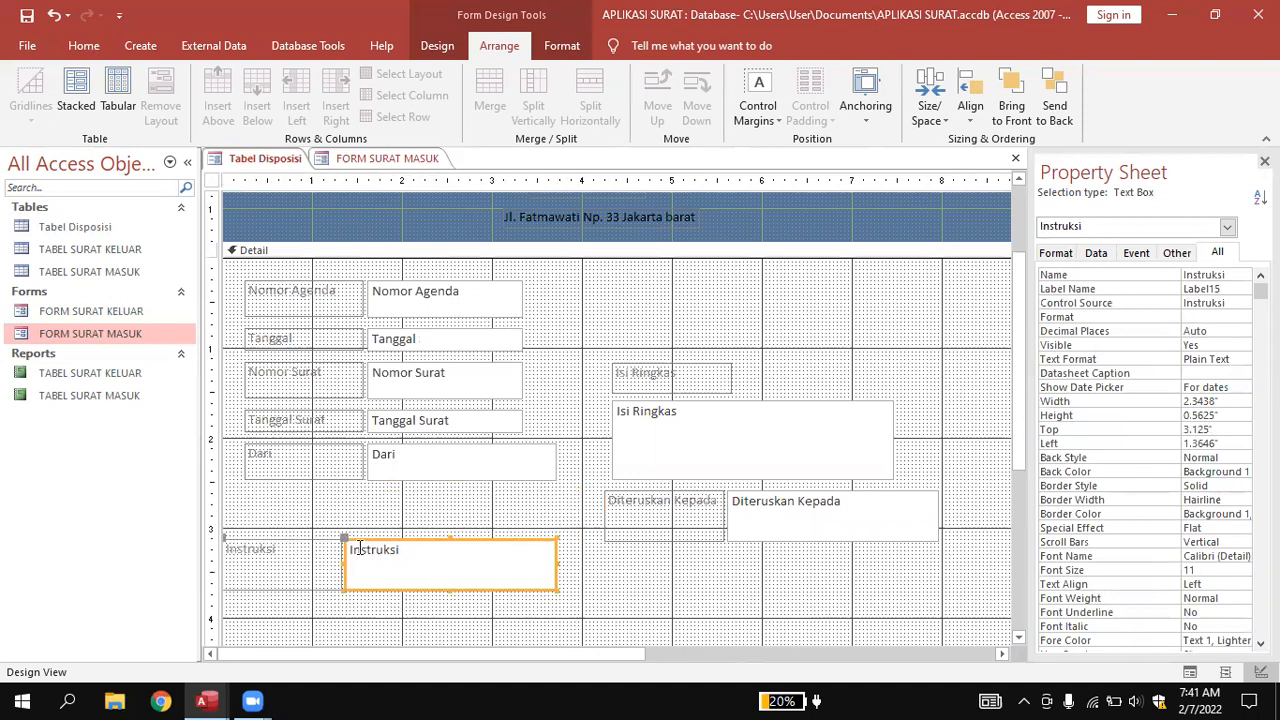
pyautogui.hotkey('ctrl', 'z')
pyautogui.click(400, 519)
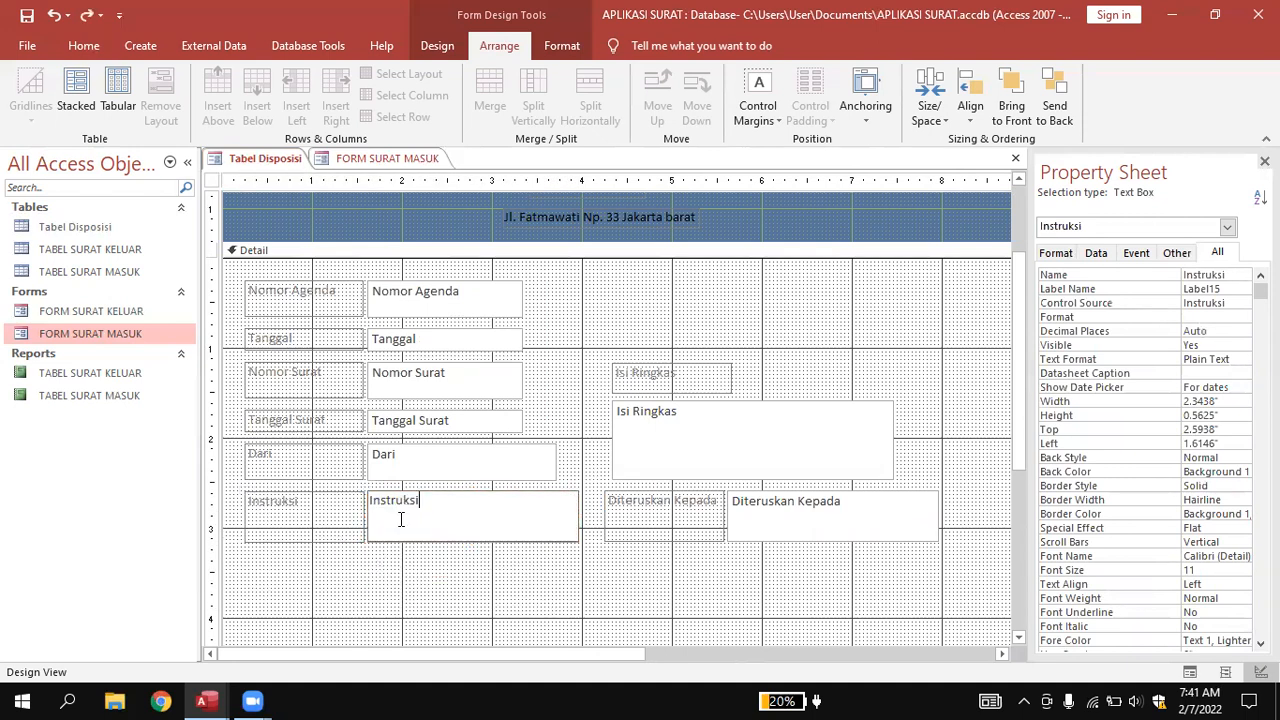
pyautogui.click(406, 568)
pyautogui.click(366, 487)
pyautogui.moveTo(367, 491); pyautogui.dragTo(244, 545)
pyautogui.click(700, 548)
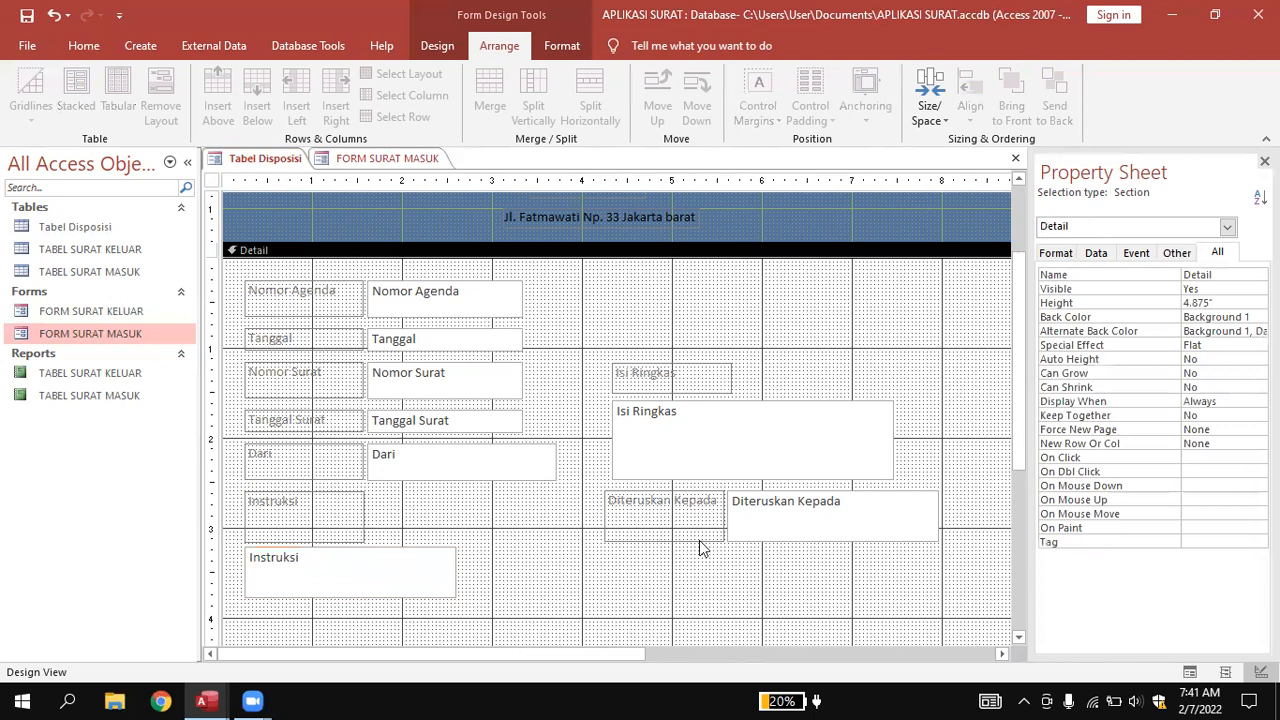
pyautogui.click(746, 512)
pyautogui.moveTo(729, 488); pyautogui.dragTo(603, 551)
pyautogui.click(542, 580)
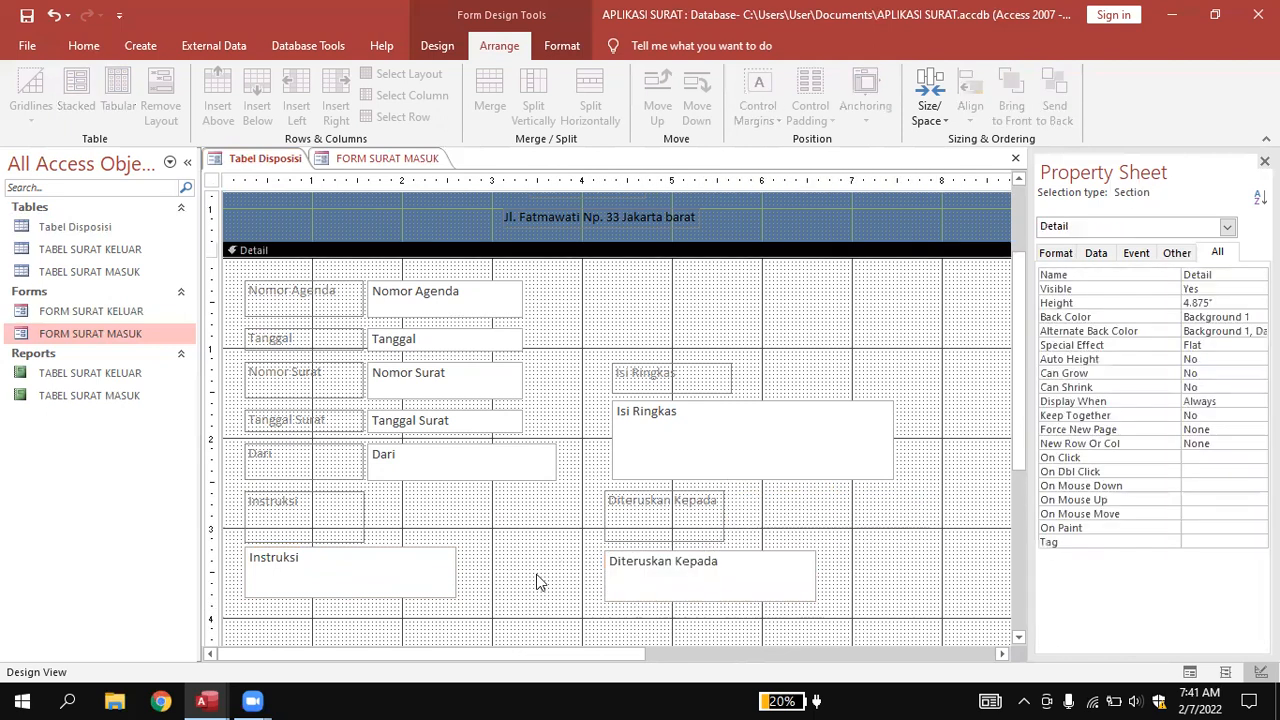
# Resize the Instruksi label and box, and shorten the Diteruskan Kepada box to match.
pyautogui.click(355, 525)
pyautogui.moveTo(303, 540); pyautogui.dragTo(303, 521)
pyautogui.click(405, 538)
pyautogui.click(343, 552)
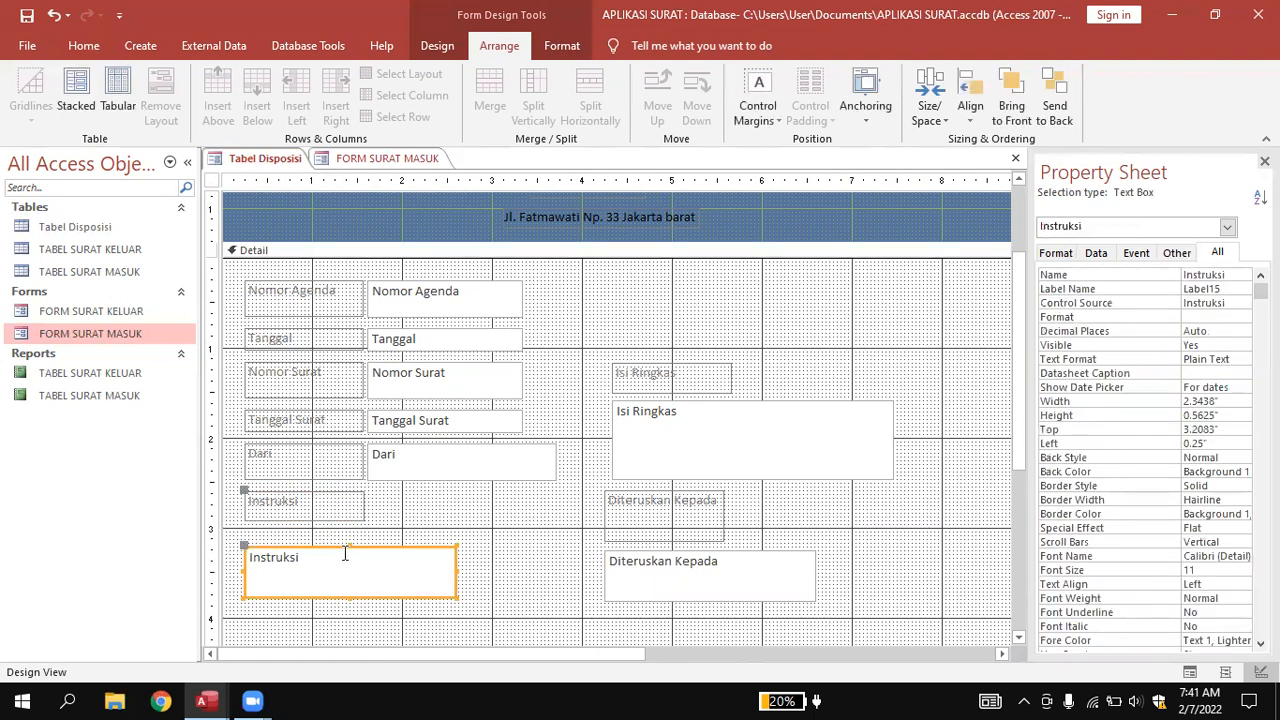
pyautogui.moveTo(349, 546); pyautogui.dragTo(349, 530)
pyautogui.click(524, 536)
pyautogui.moveTo(645, 512); pyautogui.dragTo(713, 531)
pyautogui.click(776, 534)
pyautogui.click(661, 567)
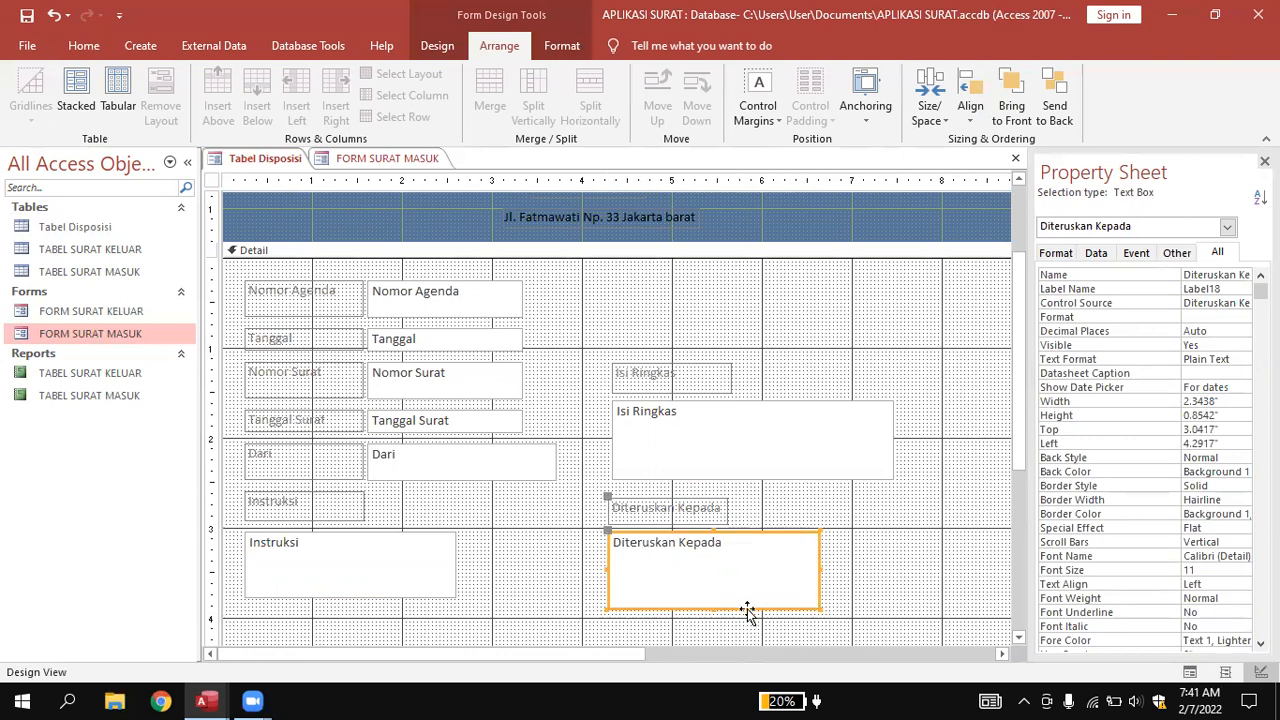
pyautogui.moveTo(713, 608); pyautogui.dragTo(713, 598)
pyautogui.click(866, 580)
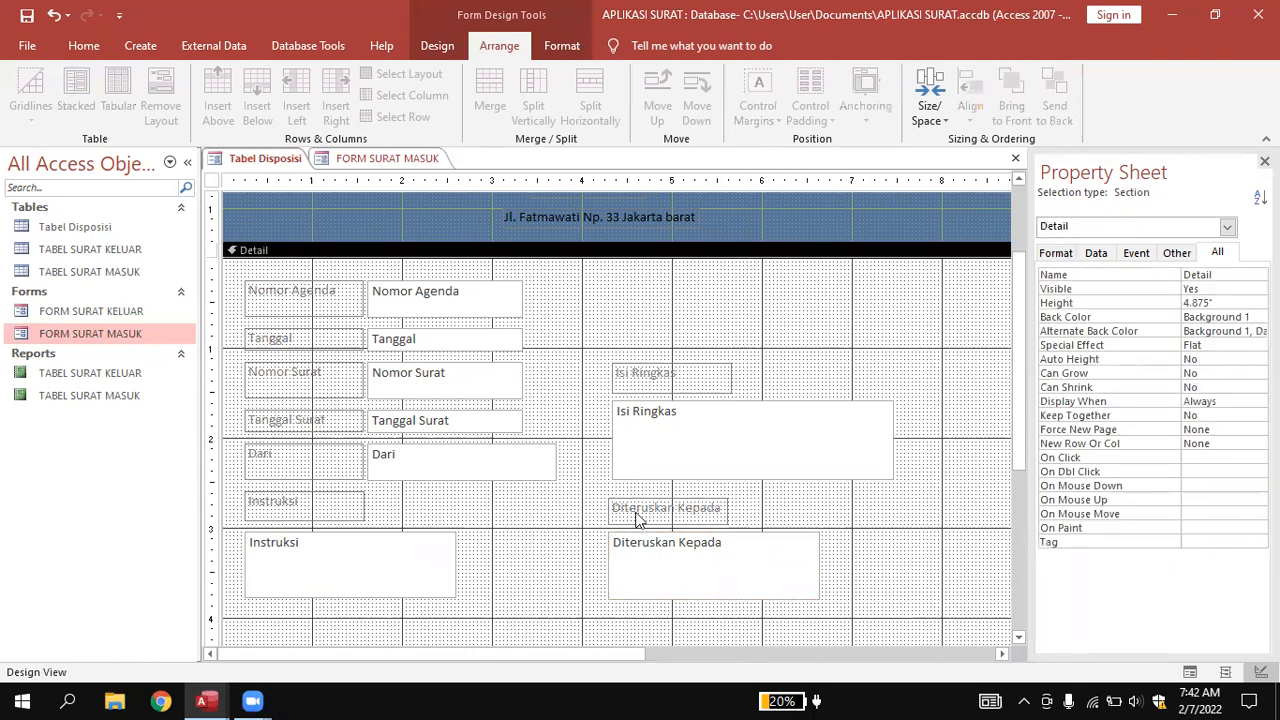
# Nudge the Instruksi and Diteruskan Kepada labels and boxes two steps lower.
pyautogui.click(335, 497)
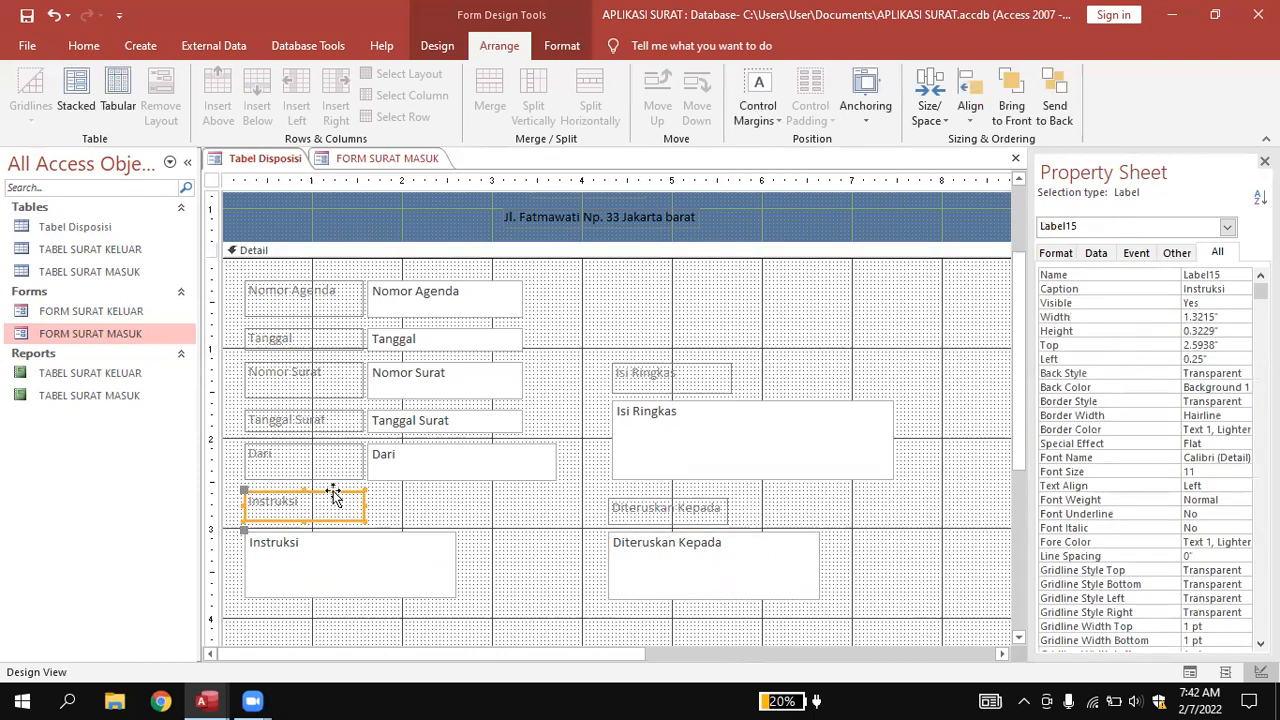
pyautogui.keyDown('shift'); pyautogui.click(622, 510); pyautogui.keyUp('shift')
pyautogui.keyDown('shift'); pyautogui.click(430, 562); pyautogui.keyUp('shift')
pyautogui.keyDown('shift'); pyautogui.click(740, 567); pyautogui.keyUp('shift')
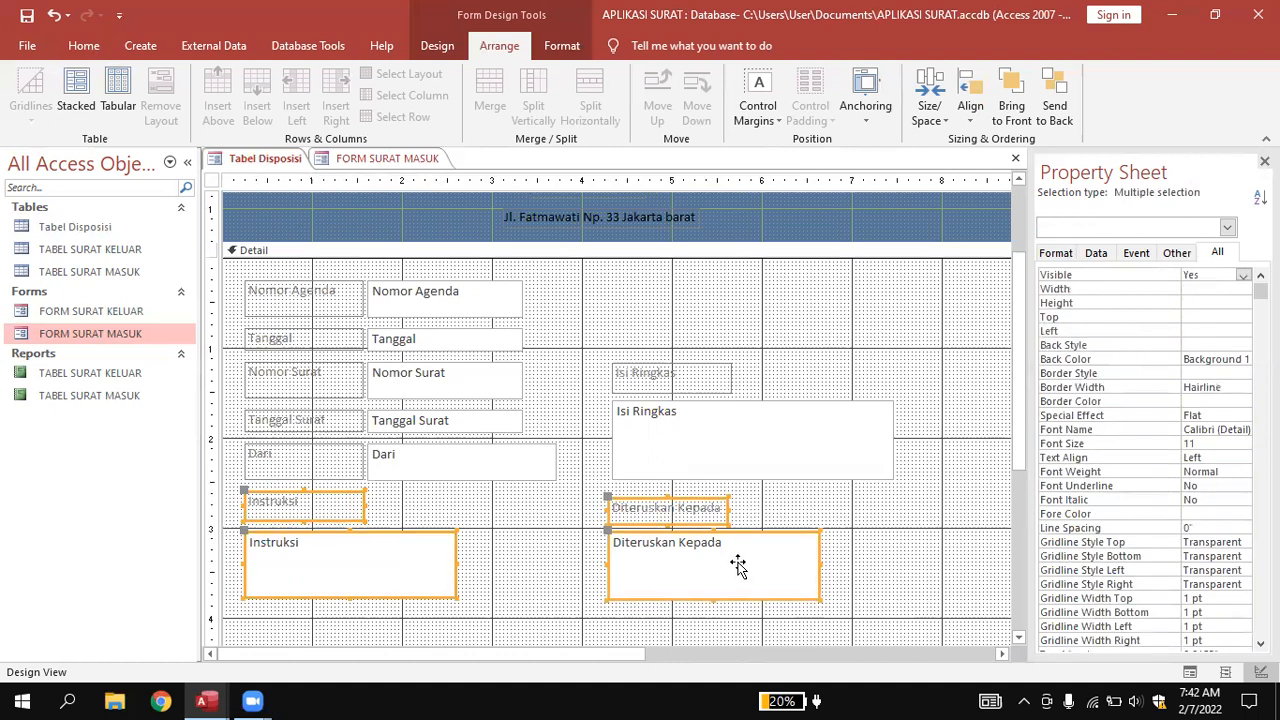
pyautogui.press('Down')
pyautogui.press('Down')
pyautogui.press('Down')
pyautogui.press('Down')
pyautogui.press('Down')
pyautogui.press('Down')
pyautogui.press('Down')
pyautogui.press('Down')
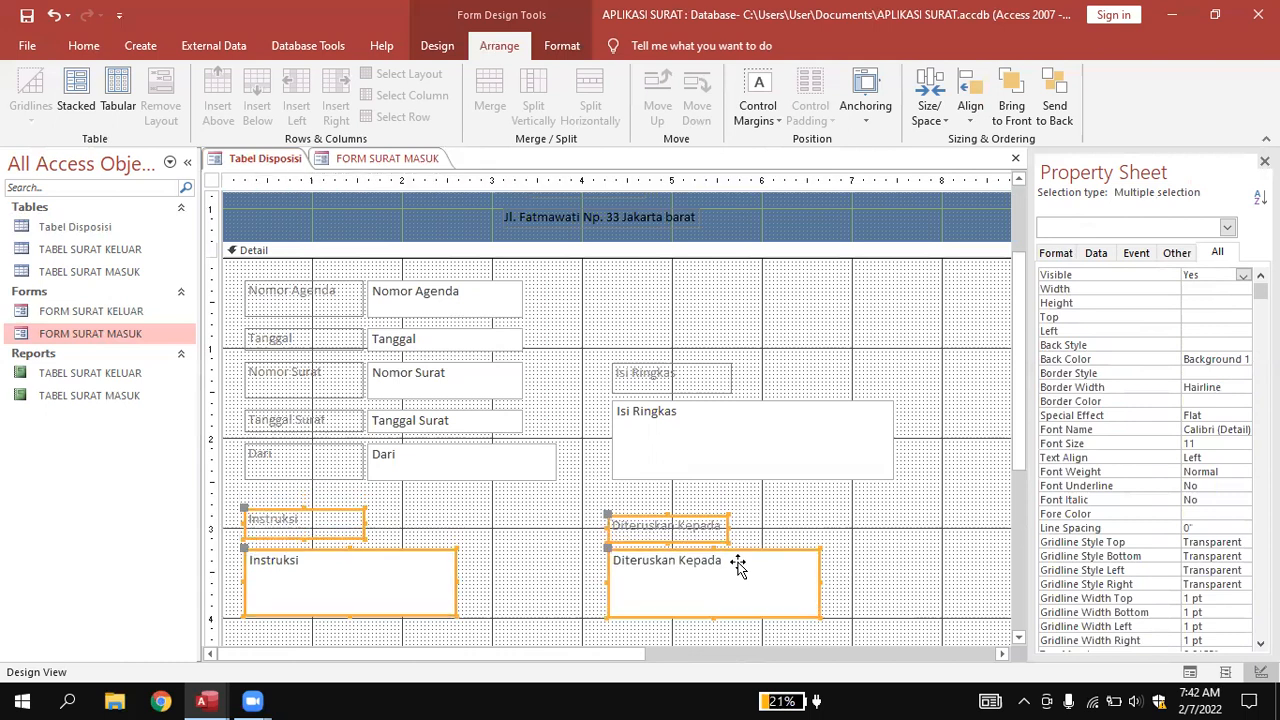
pyautogui.press('Down')
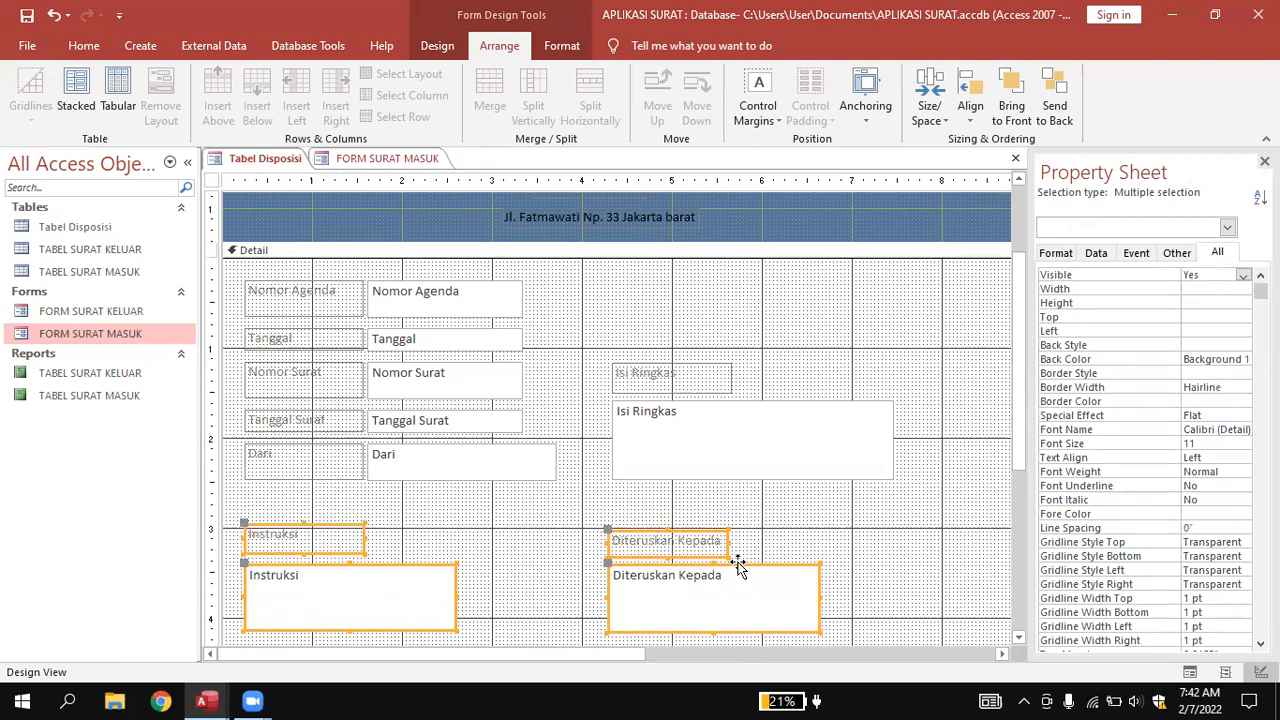
pyautogui.click(822, 546)
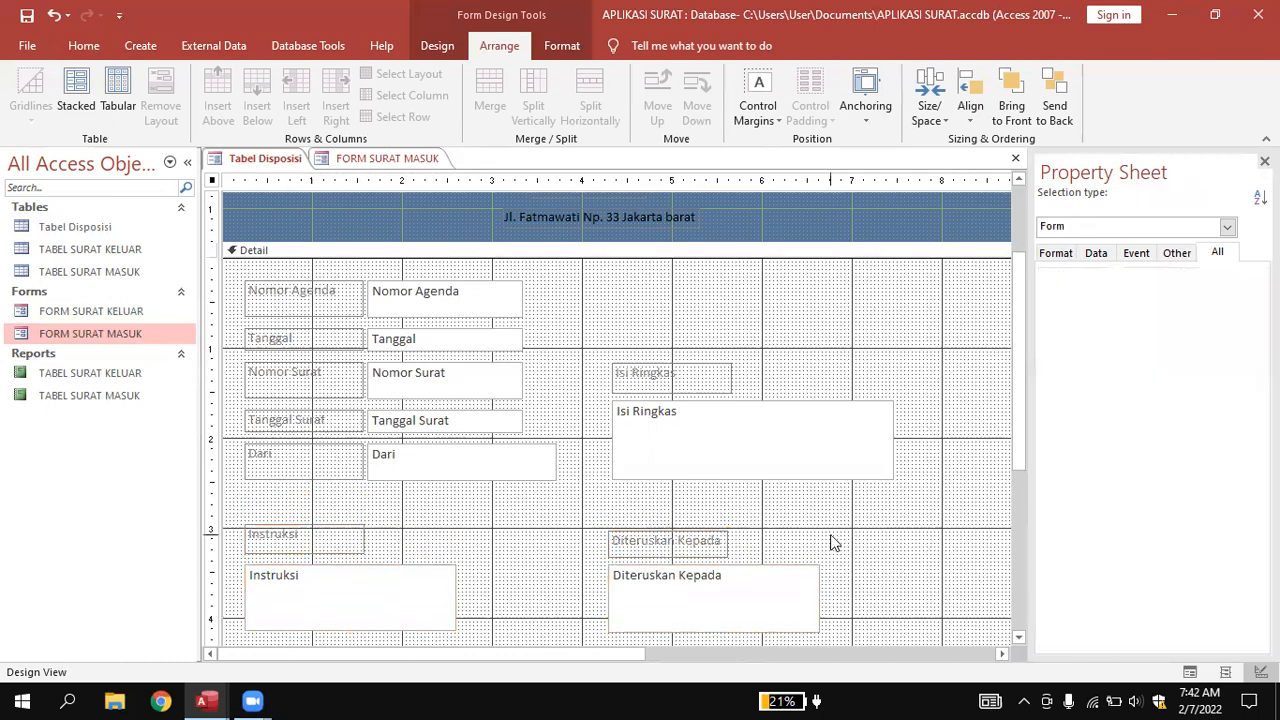
pyautogui.click(306, 372)
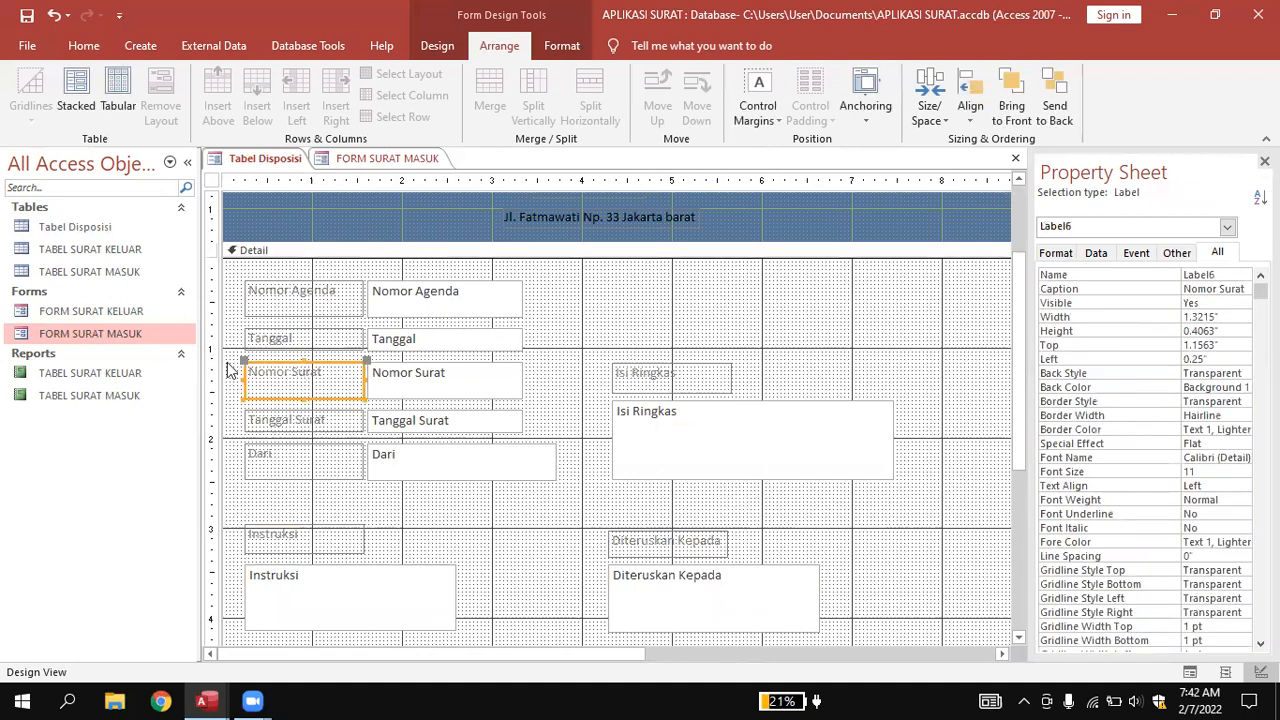
# Shift the eight Nomor Surat through Isi Ringkas controls down one nudge.
pyautogui.moveTo(229, 370); pyautogui.dragTo(886, 480)
pyautogui.press('Down')
pyautogui.press('Down')
pyautogui.press('Down')
pyautogui.press('Down')
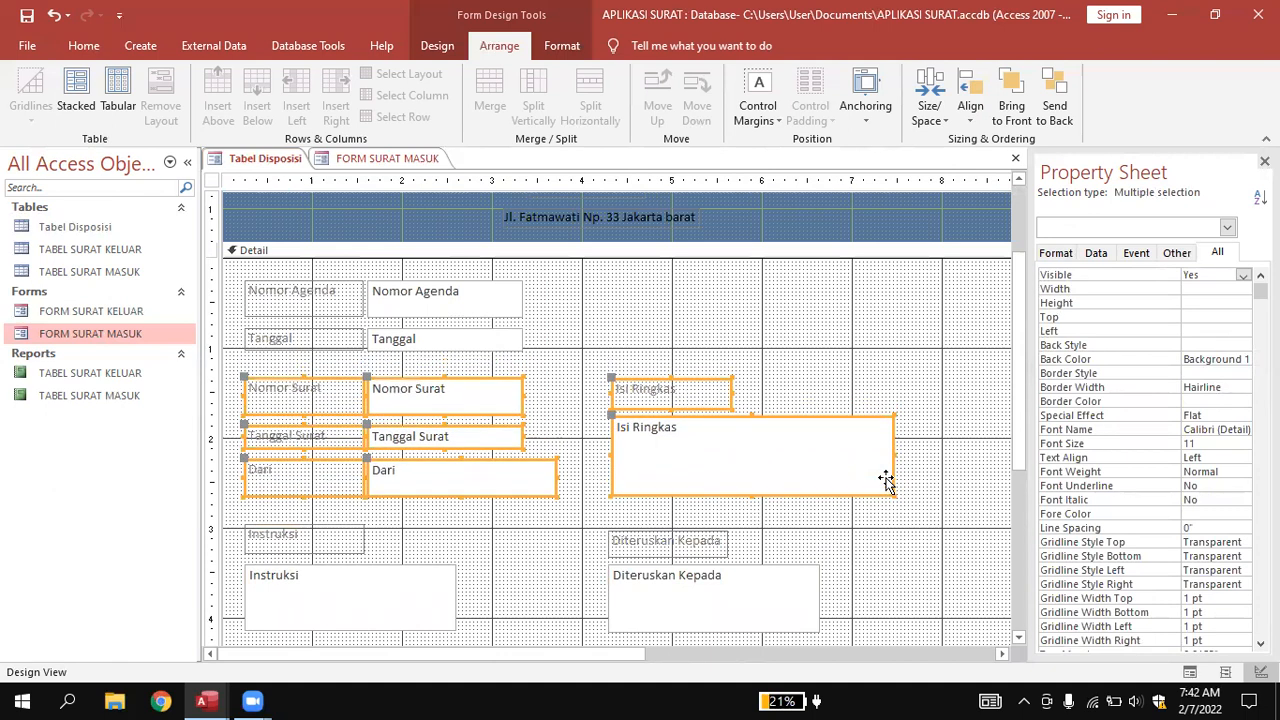
pyautogui.click(976, 410)
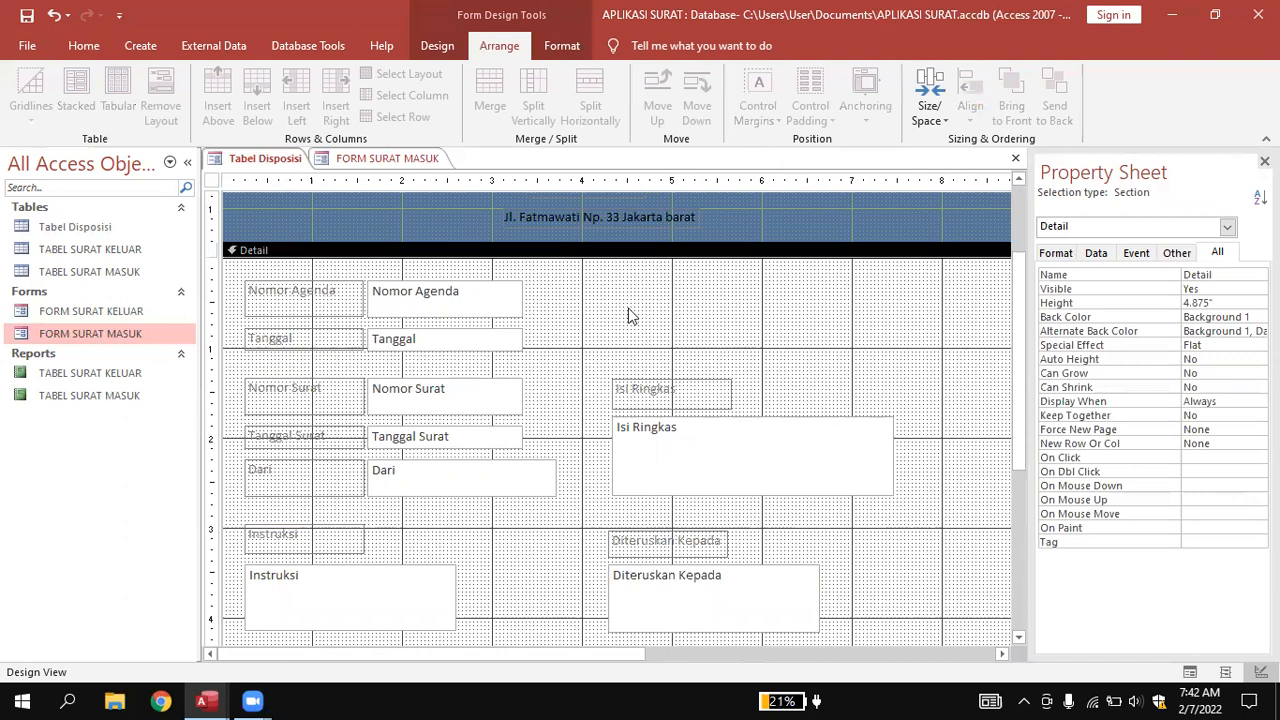
pyautogui.click(430, 48)
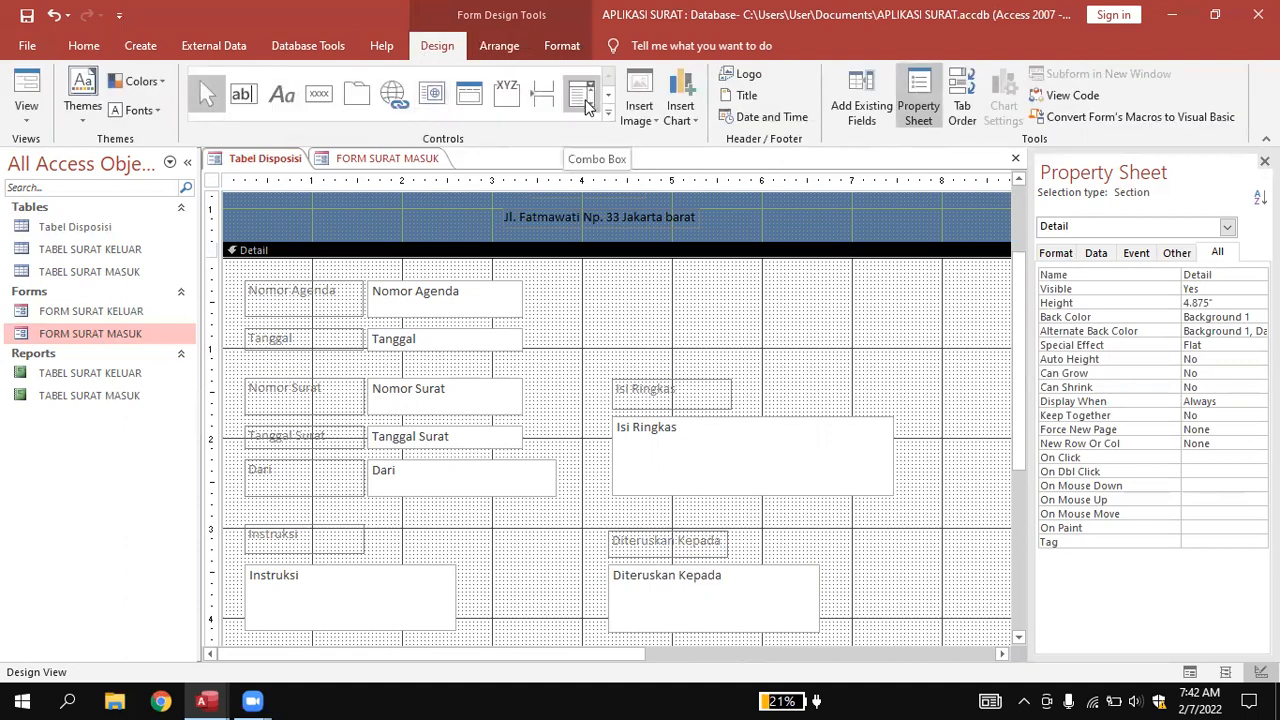
# Draw a horizontal line across the Detail section below the Tanggal row.
pyautogui.click(607, 115)
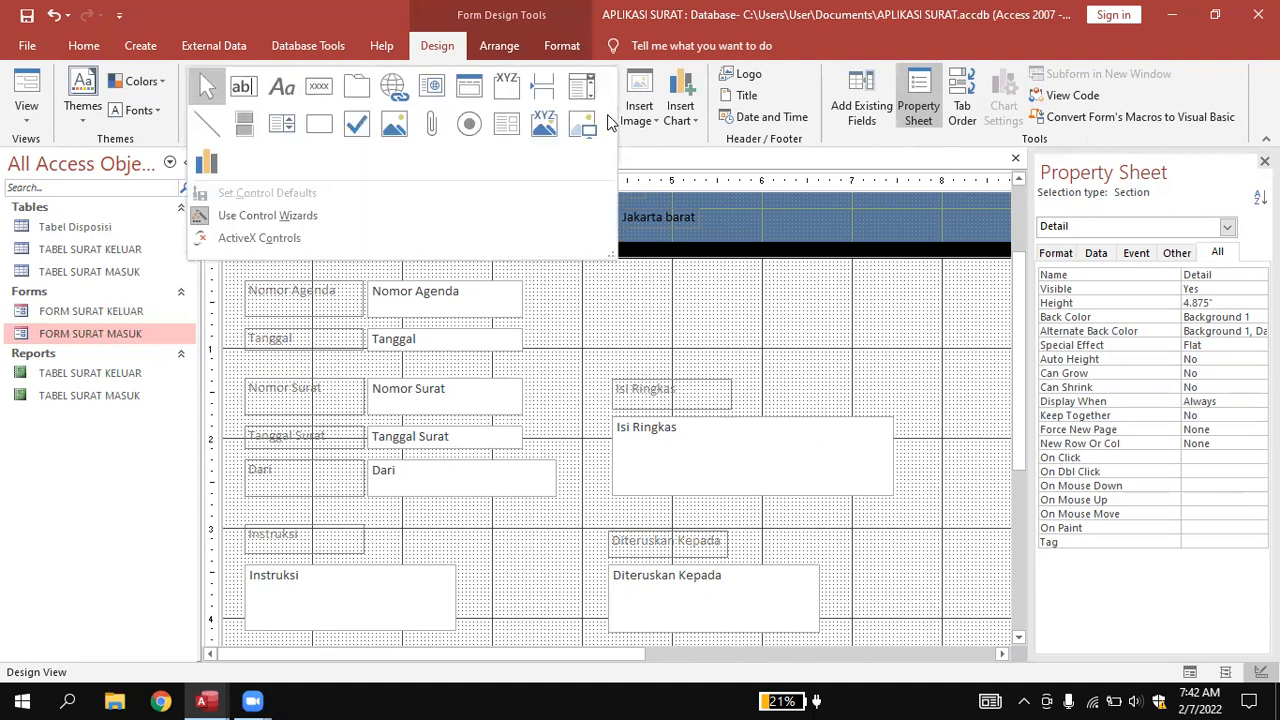
pyautogui.click(210, 122)
pyautogui.moveTo(222, 356); pyautogui.dragTo(975, 354)
pyautogui.click(929, 405)
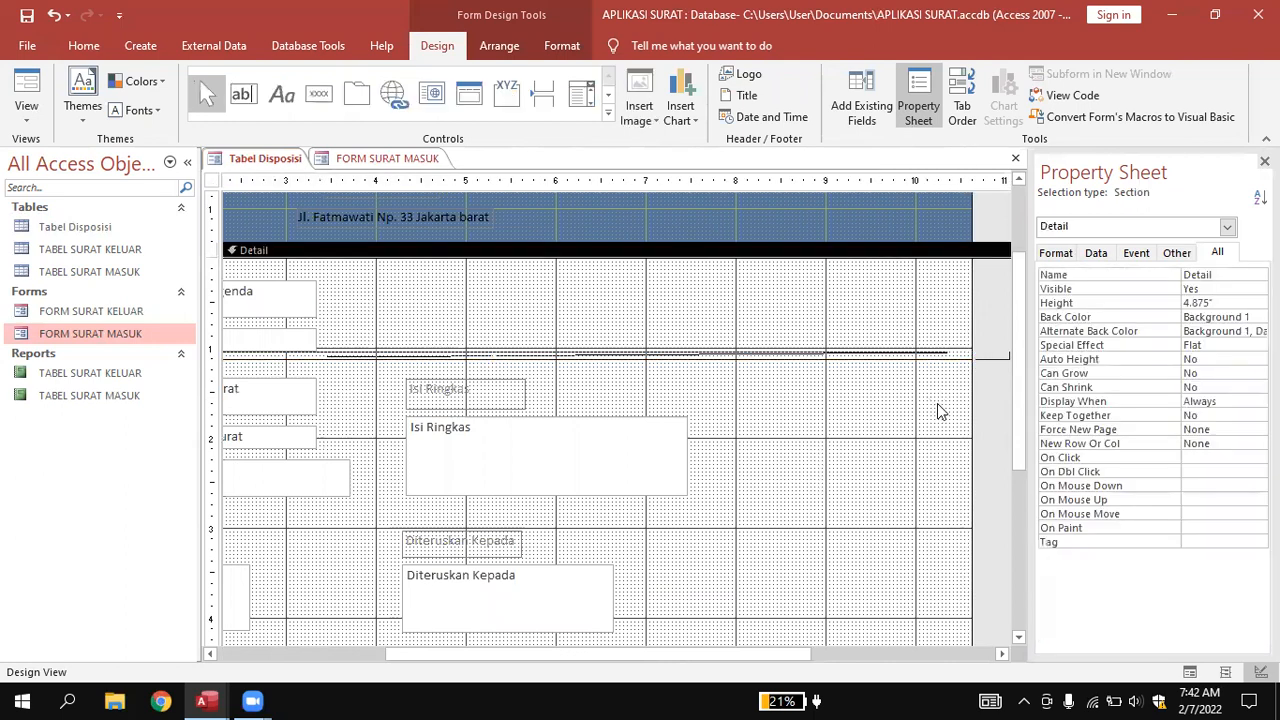
pyautogui.moveTo(971, 400); pyautogui.dragTo(716, 423)
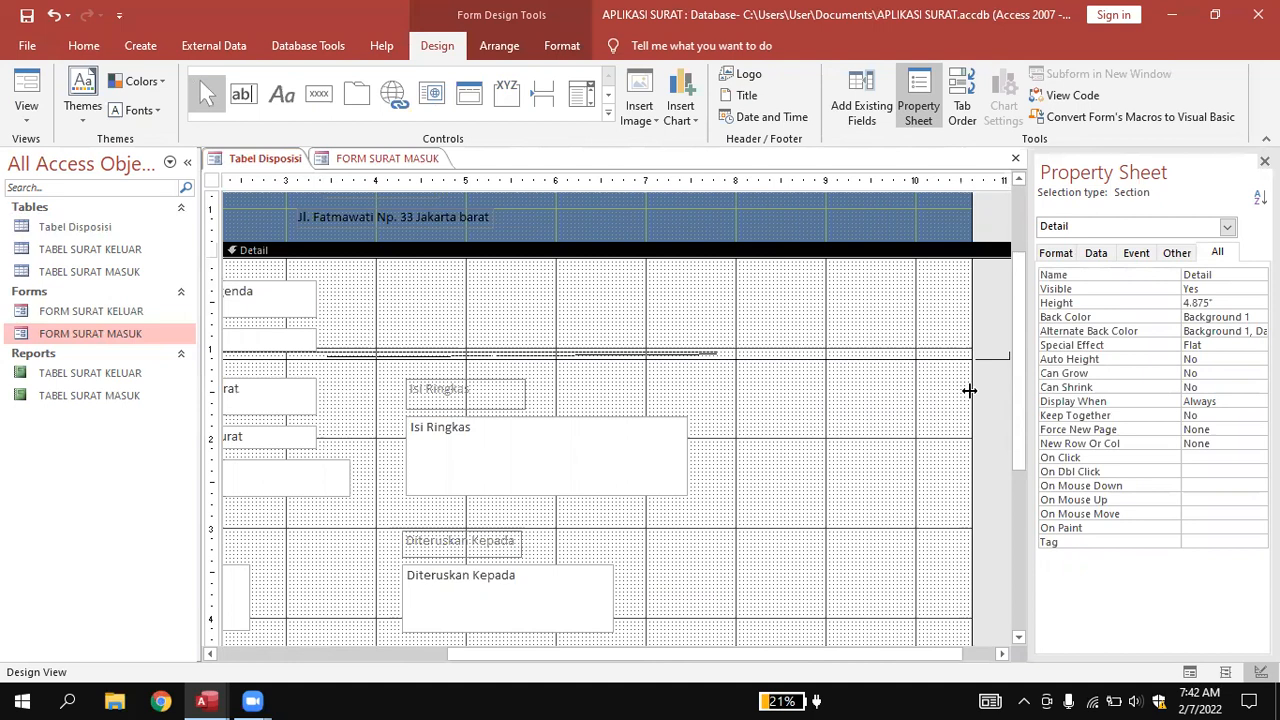
pyautogui.moveTo(970, 391); pyautogui.dragTo(728, 391)
pyautogui.moveTo(1016, 424); pyautogui.dragTo(1024, 540)
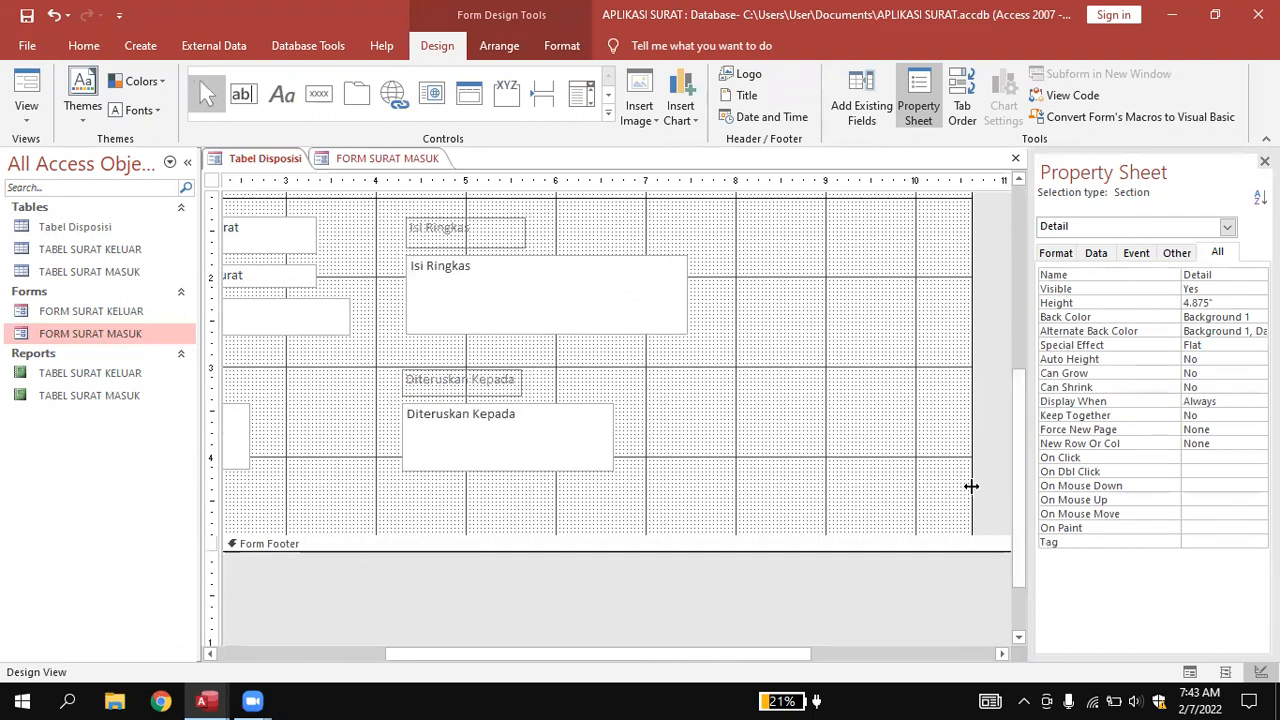
pyautogui.moveTo(971, 483); pyautogui.dragTo(697, 480)
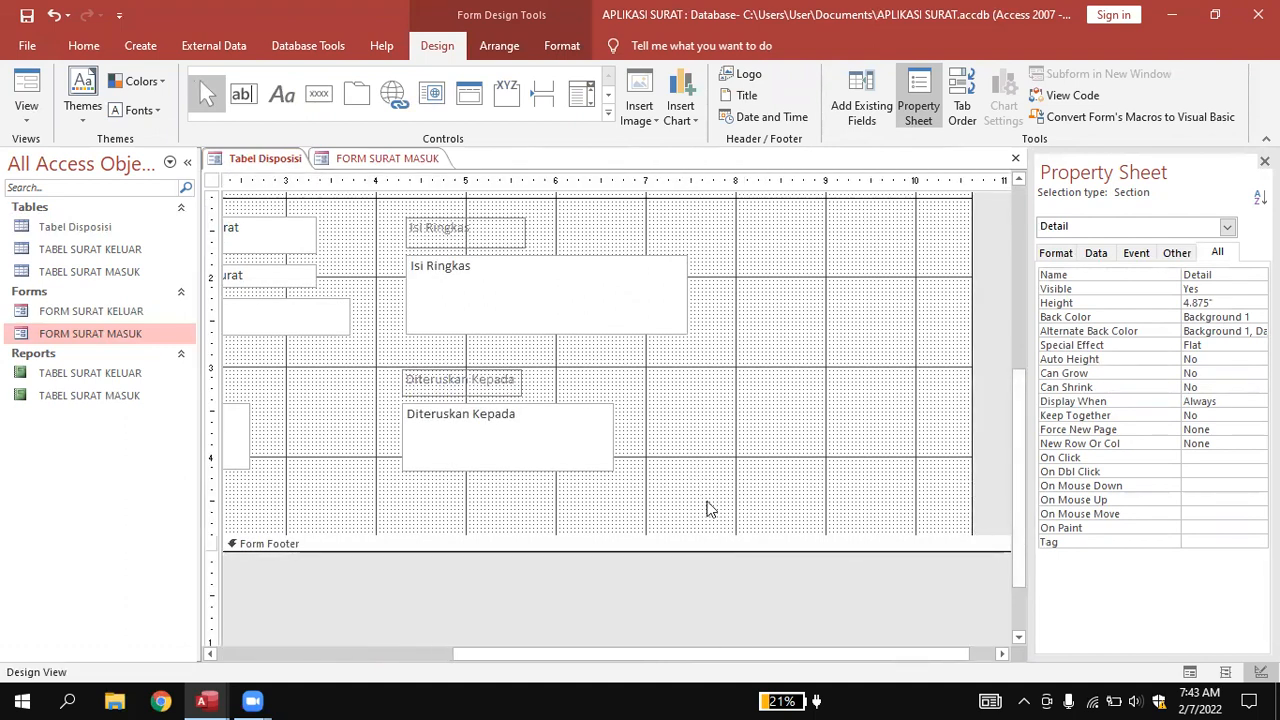
pyautogui.moveTo(701, 660); pyautogui.dragTo(431, 650)
pyautogui.scroll(3, 555, 282)
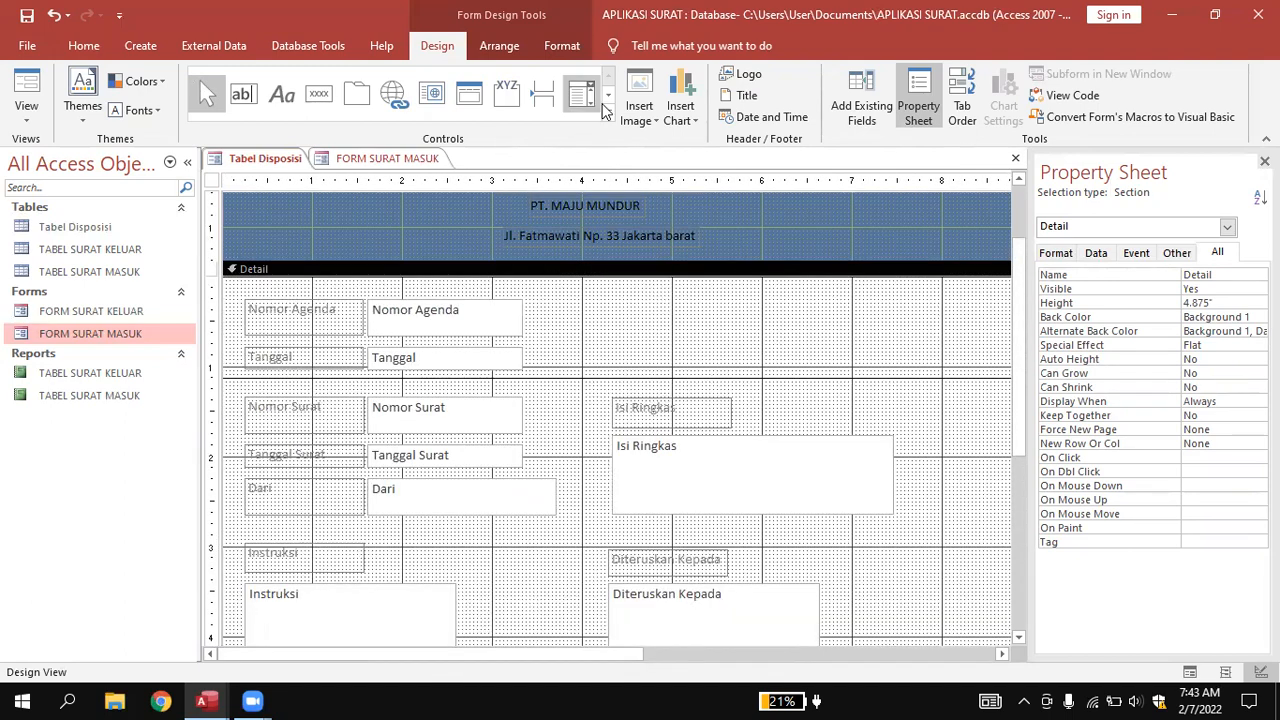
# Draw a second separator line above the Instruksi and Diteruskan Kepada fields.
pyautogui.click(607, 111)
pyautogui.click(207, 124)
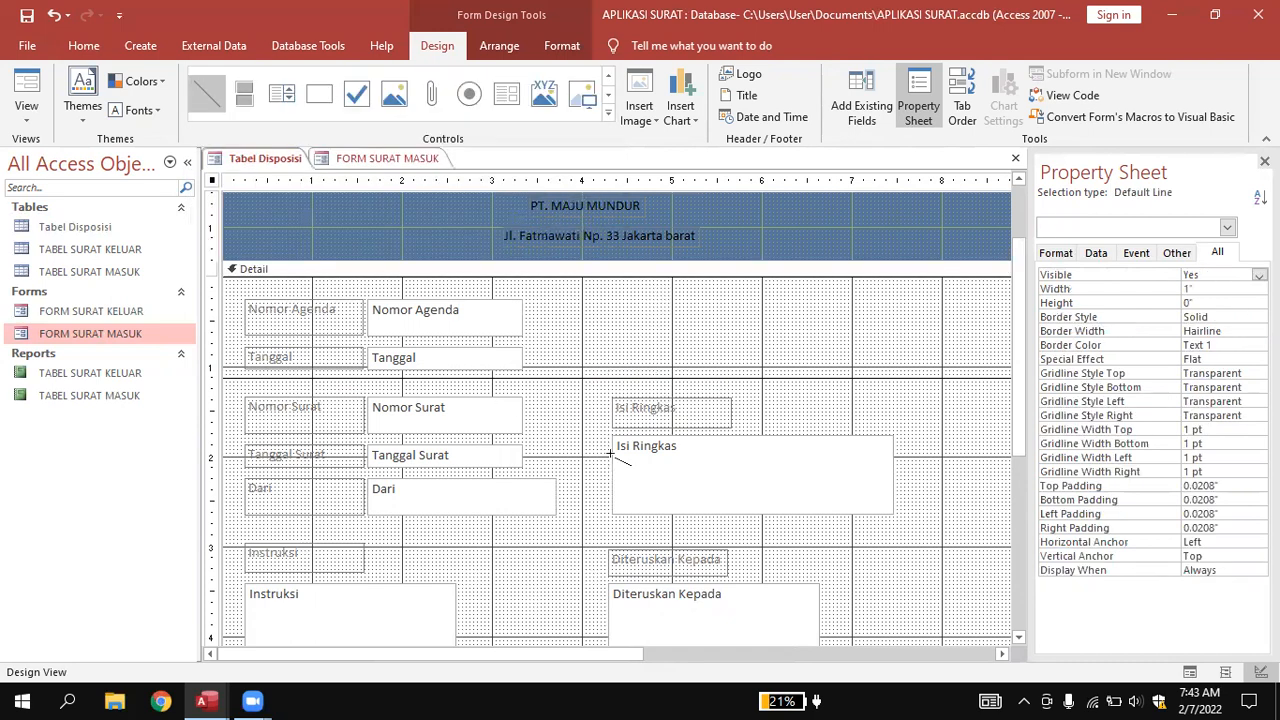
pyautogui.moveTo(222, 531)
pyautogui.mouseDown()
pyautogui.moveTo(770, 533)
pyautogui.moveTo(1043, 517)
pyautogui.moveTo(951, 518)
pyautogui.mouseUp()
pyautogui.click(965, 495)
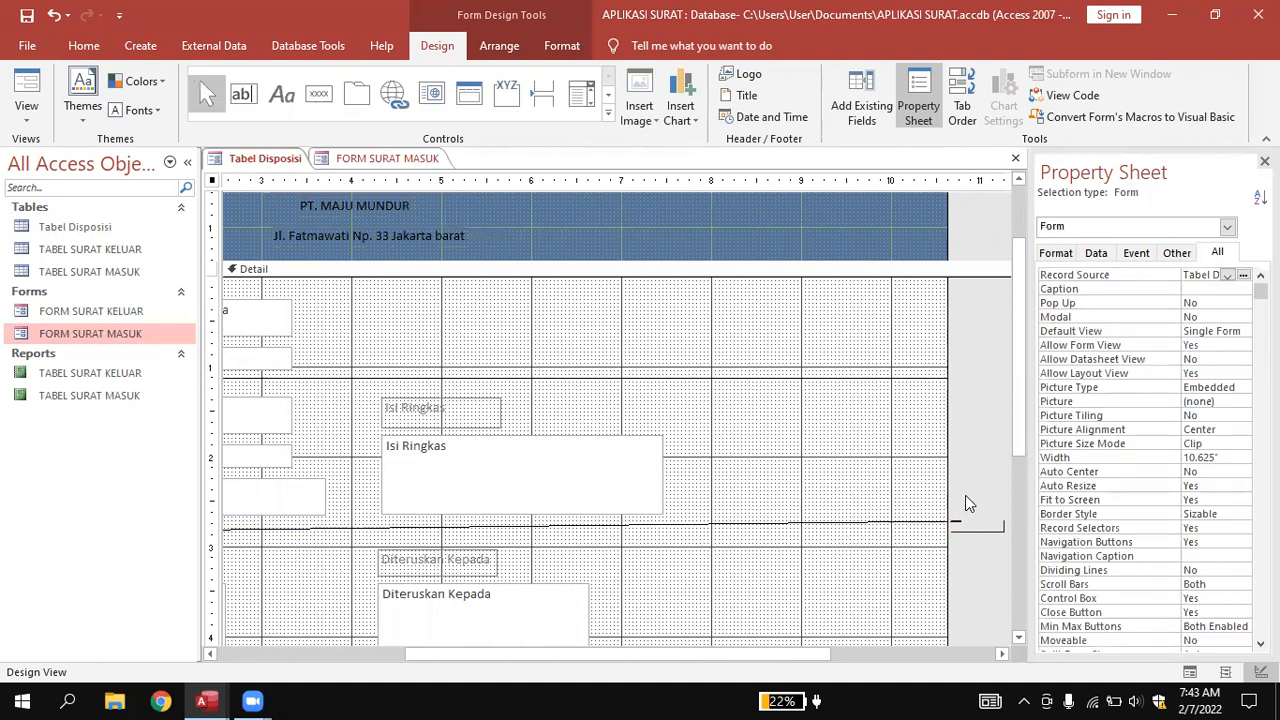
pyautogui.moveTo(831, 655); pyautogui.dragTo(557, 650)
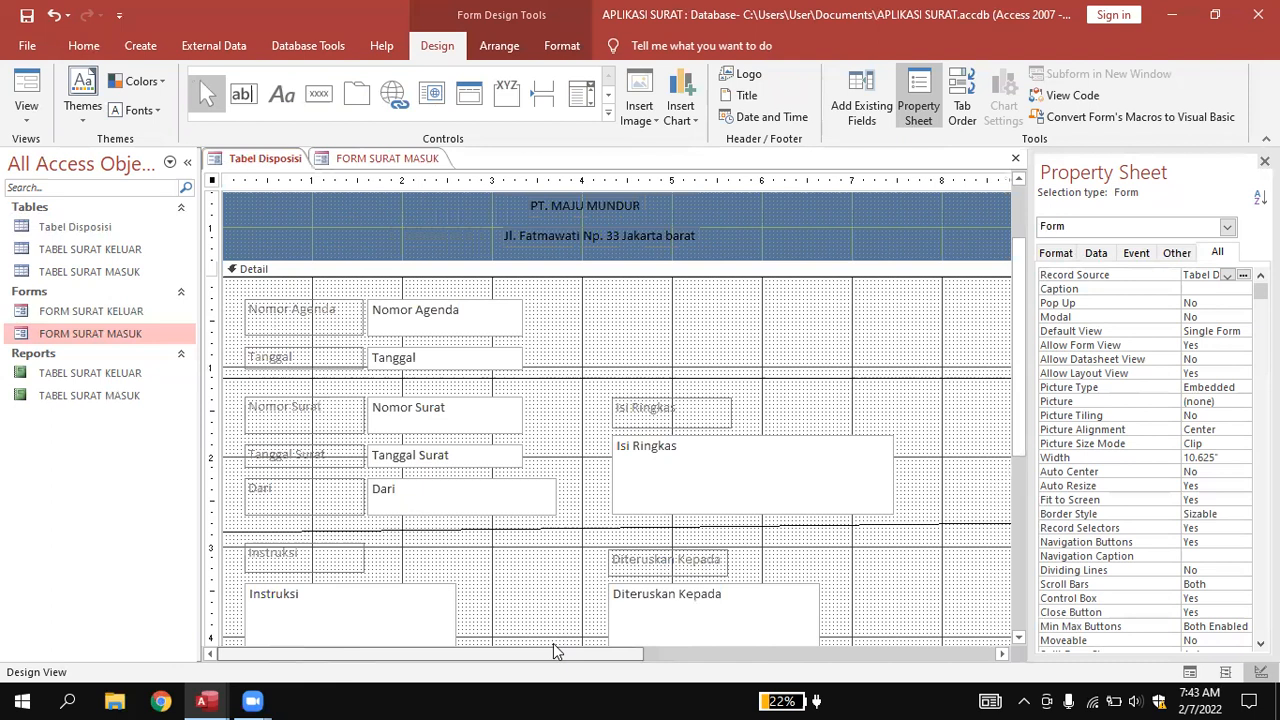
pyautogui.click(575, 532)
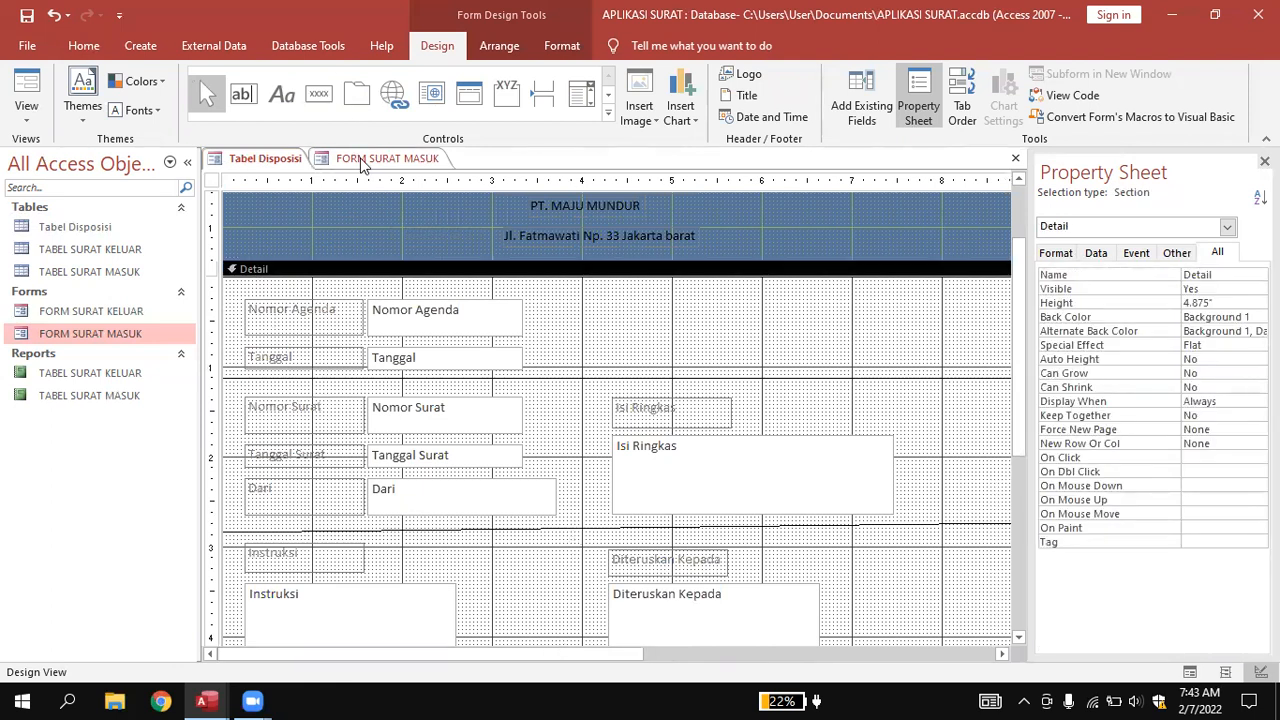
pyautogui.rightClick(270, 157)
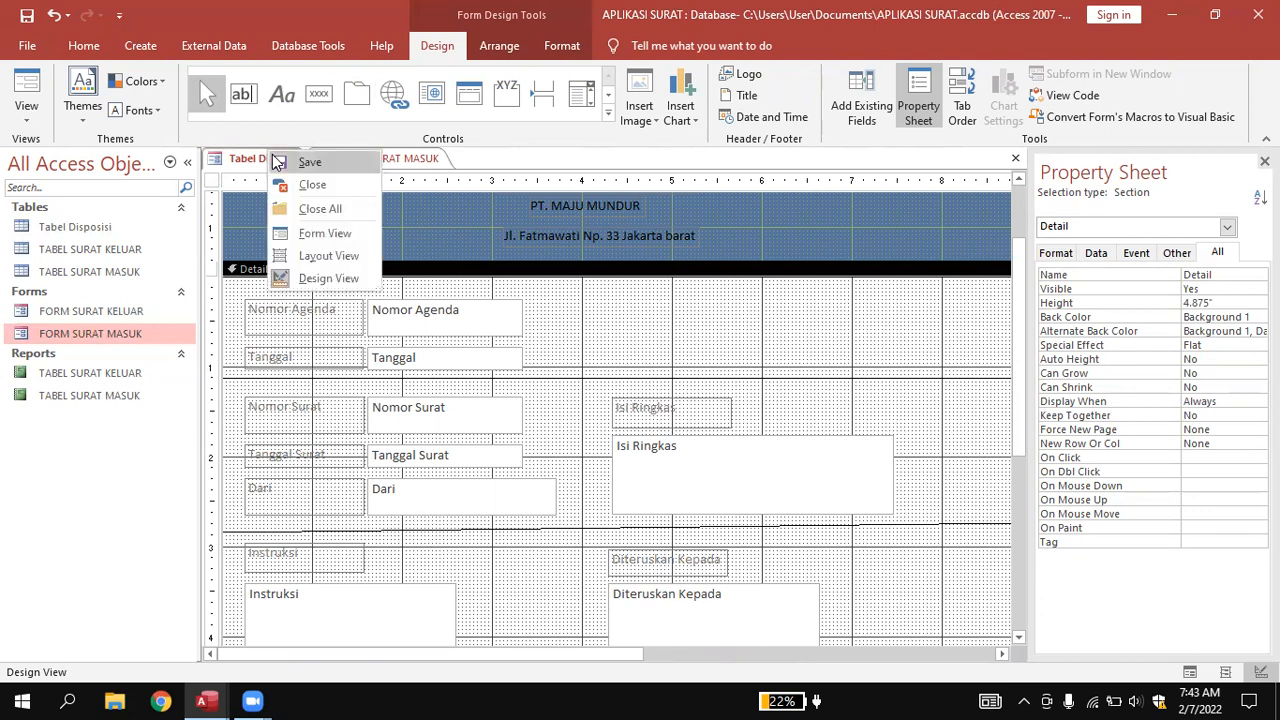
pyautogui.click(312, 255)
pyautogui.scroll(-2, 686, 346)
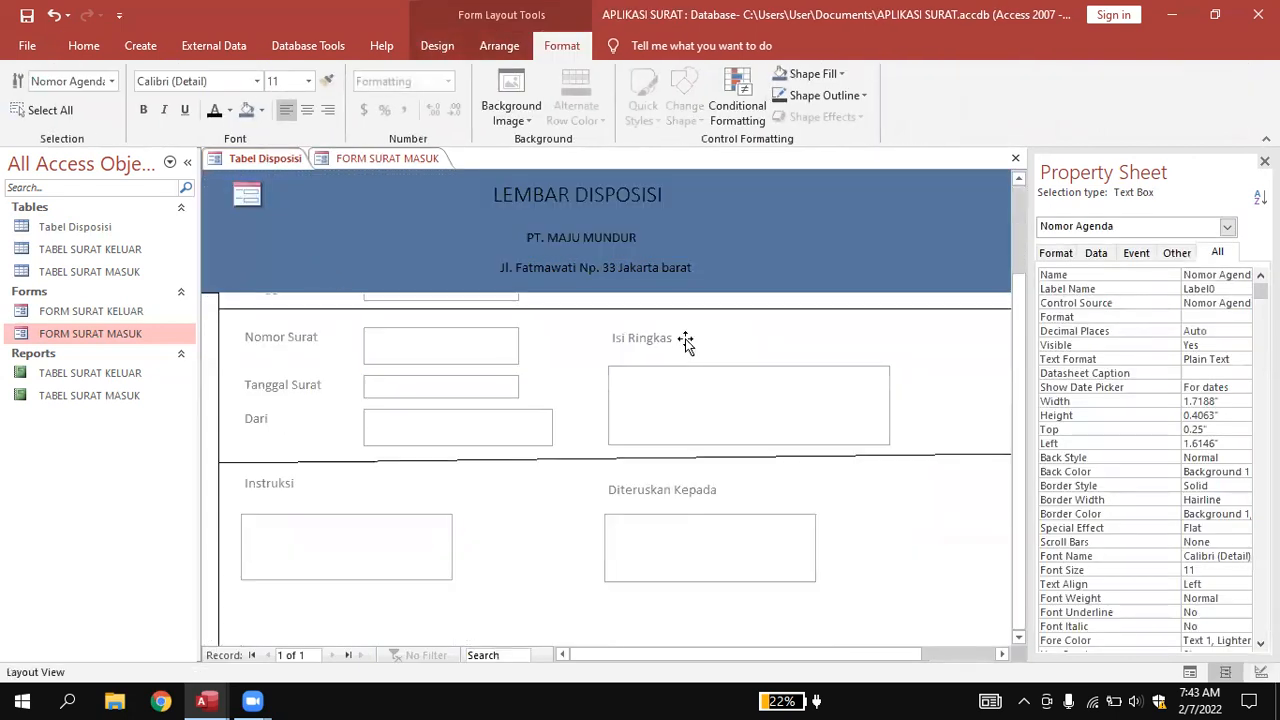
pyautogui.scroll(3, 1016, 357)
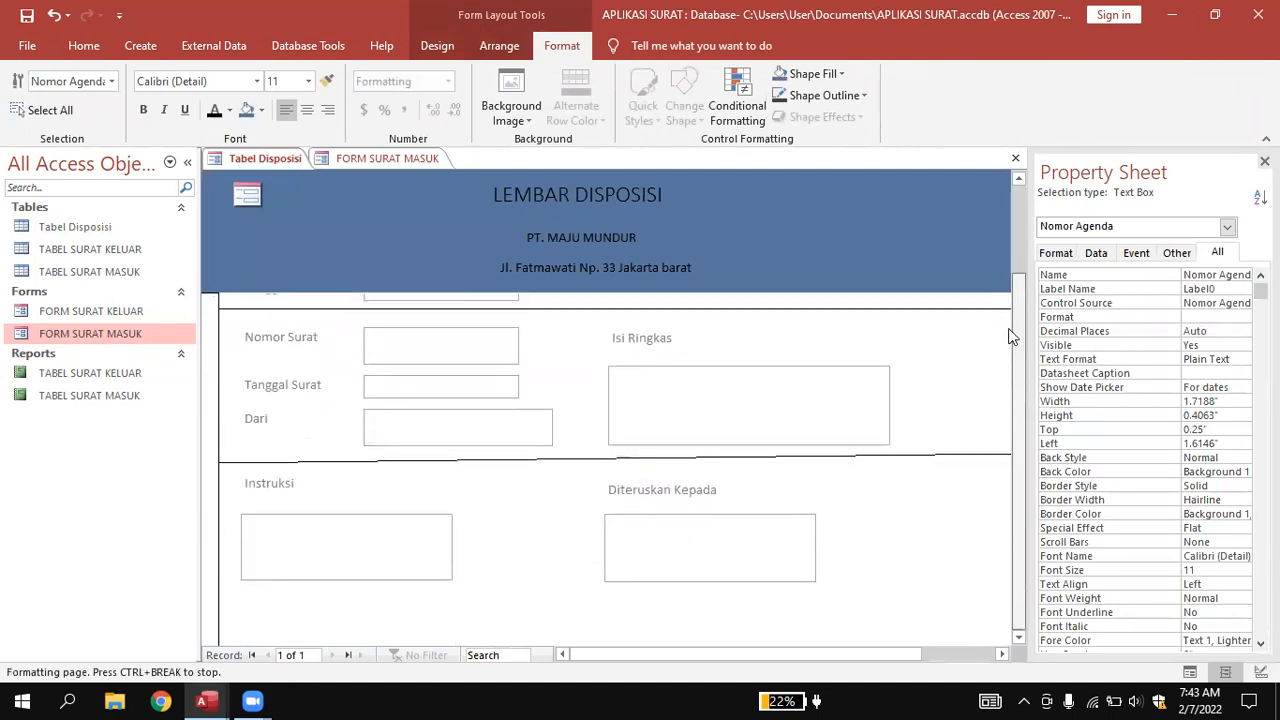
pyautogui.scroll(2, 1008, 334)
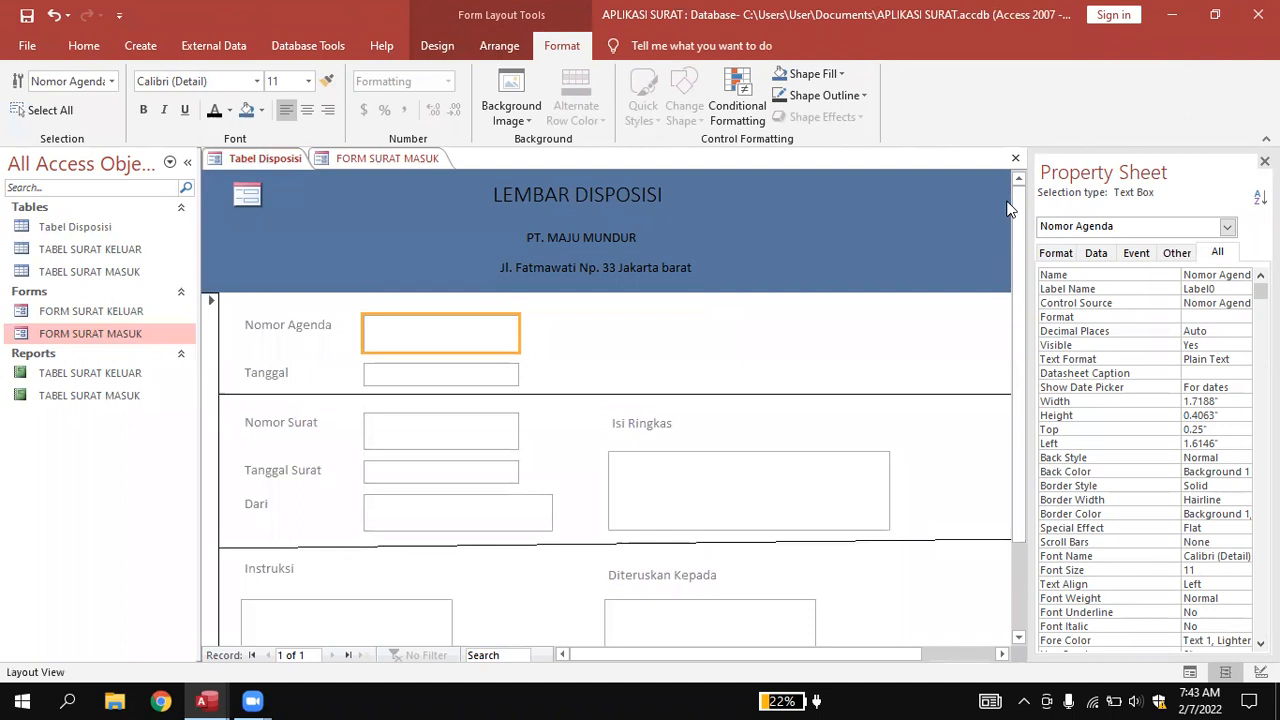
pyautogui.rightClick(257, 166)
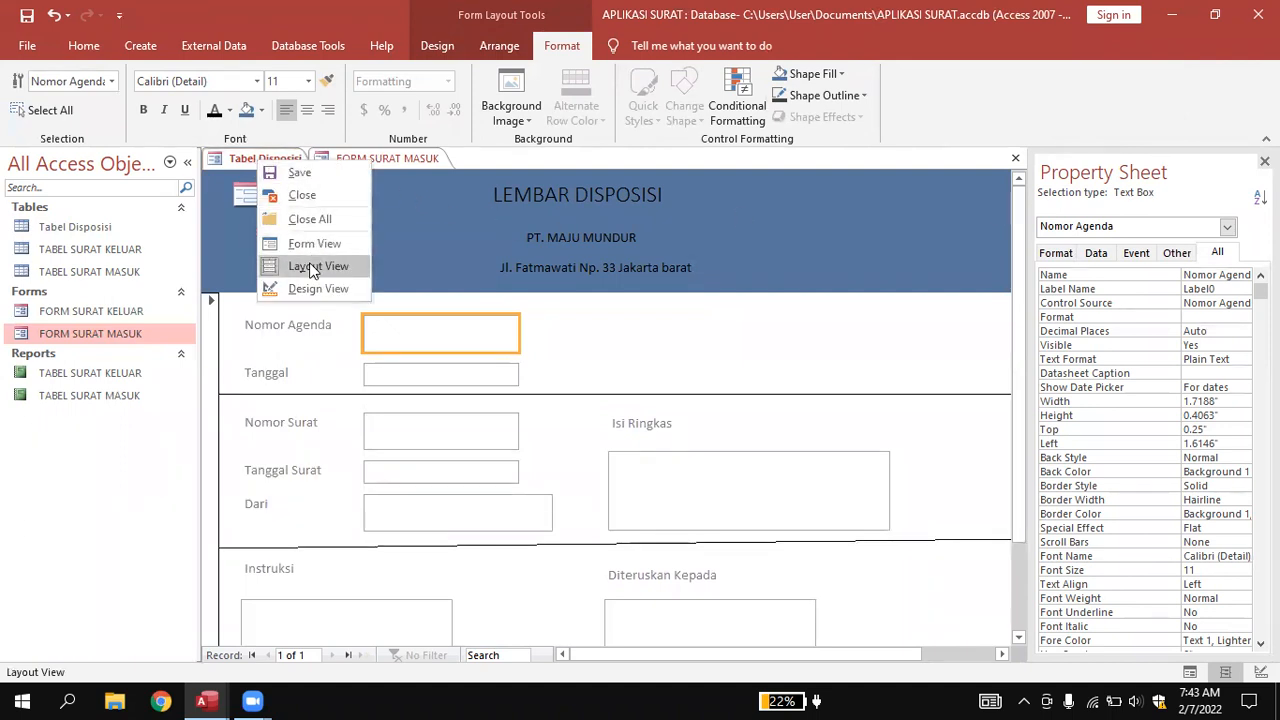
pyautogui.click(300, 288)
pyautogui.click(592, 450)
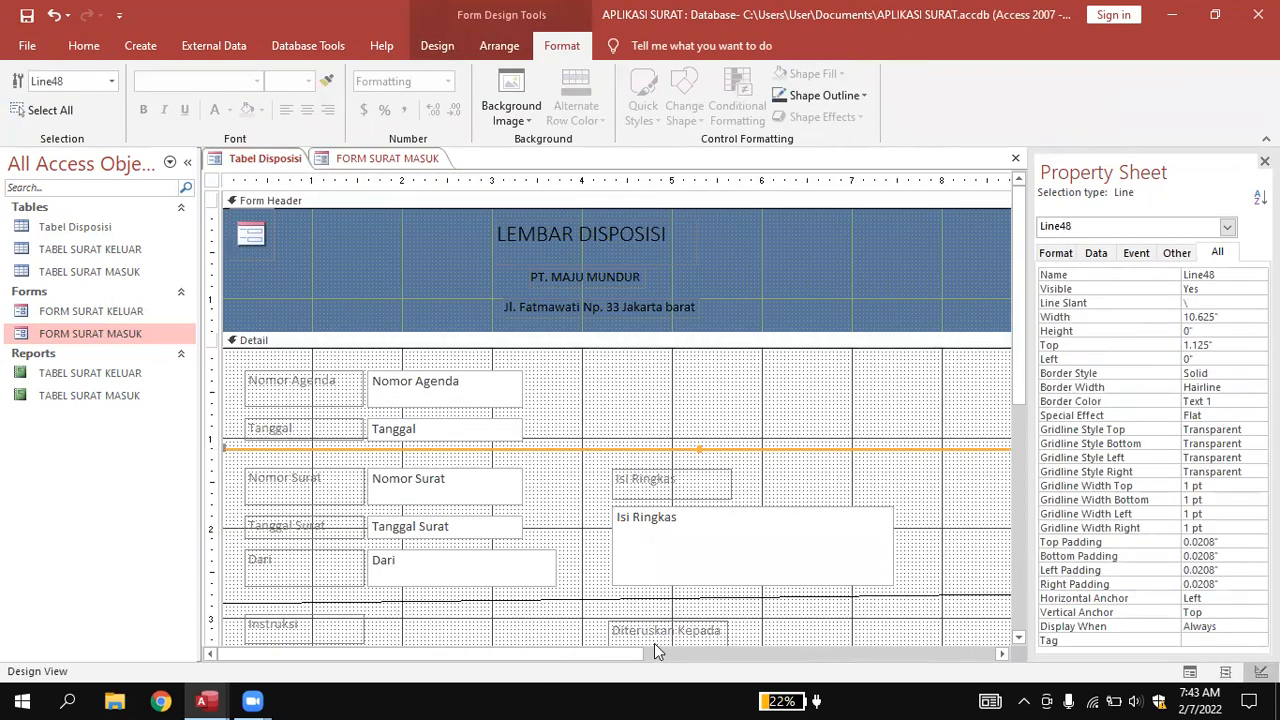
# Lower the upper separator slightly and delete the old line below the Dari row.
pyautogui.moveTo(633, 656); pyautogui.dragTo(831, 660)
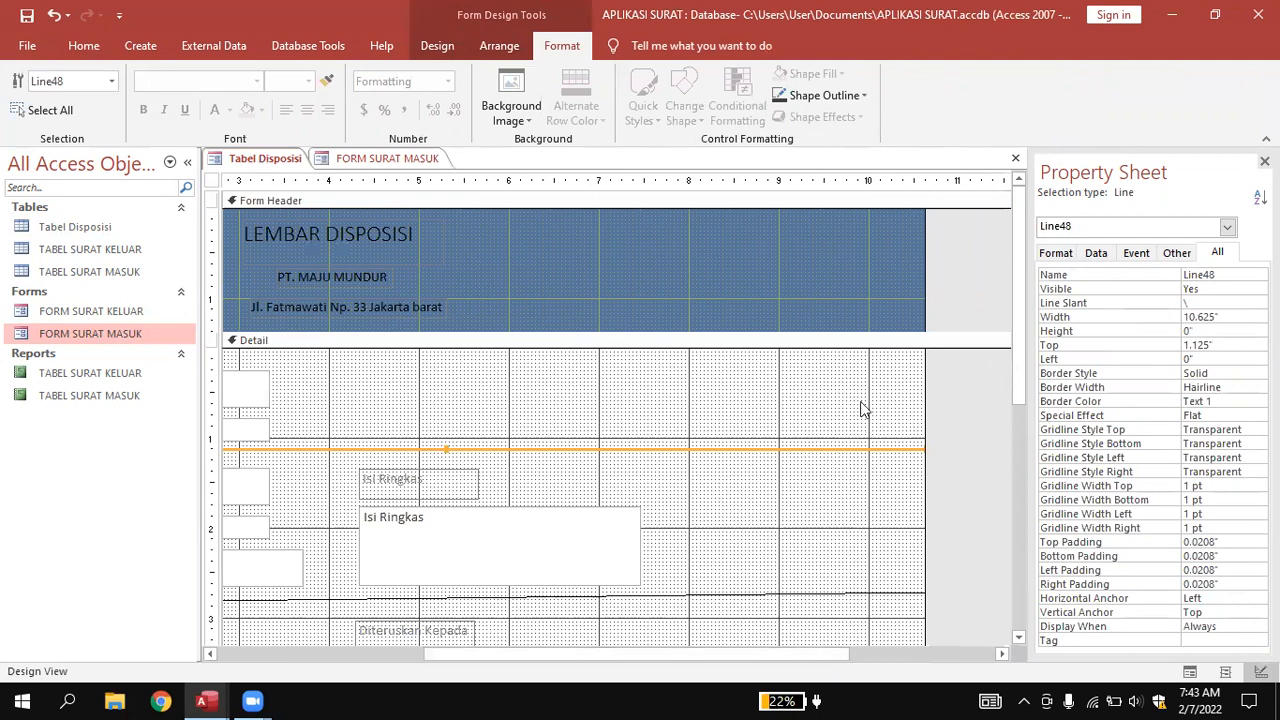
pyautogui.moveTo(920, 452); pyautogui.dragTo(910, 458)
pyautogui.click(806, 483)
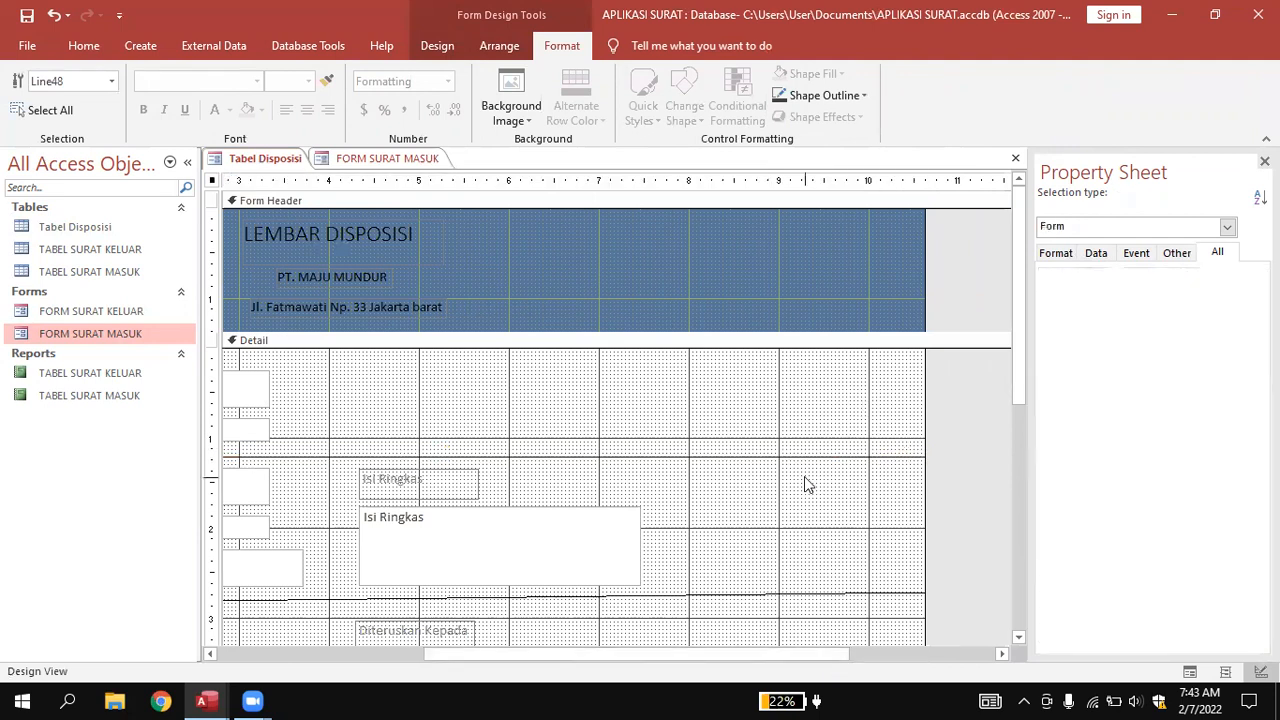
pyautogui.moveTo(568, 658); pyautogui.dragTo(349, 655)
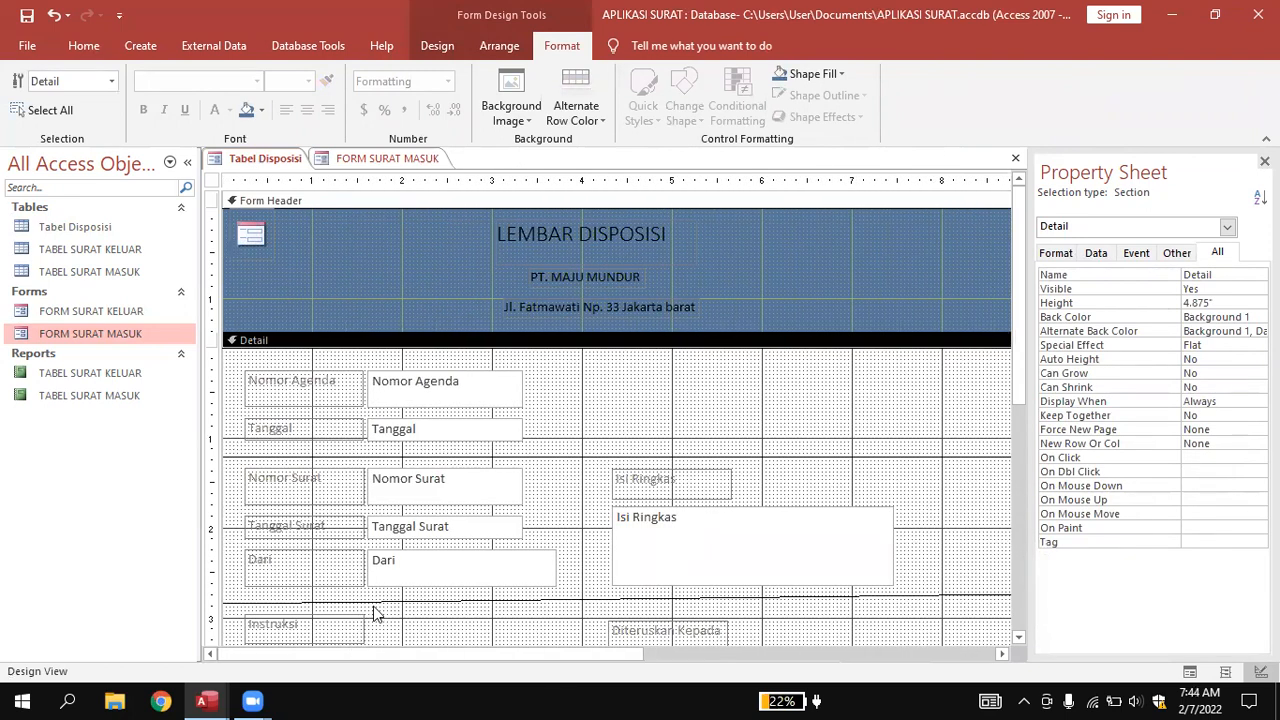
pyautogui.click(375, 602)
pyautogui.moveTo(588, 657); pyautogui.dragTo(842, 655)
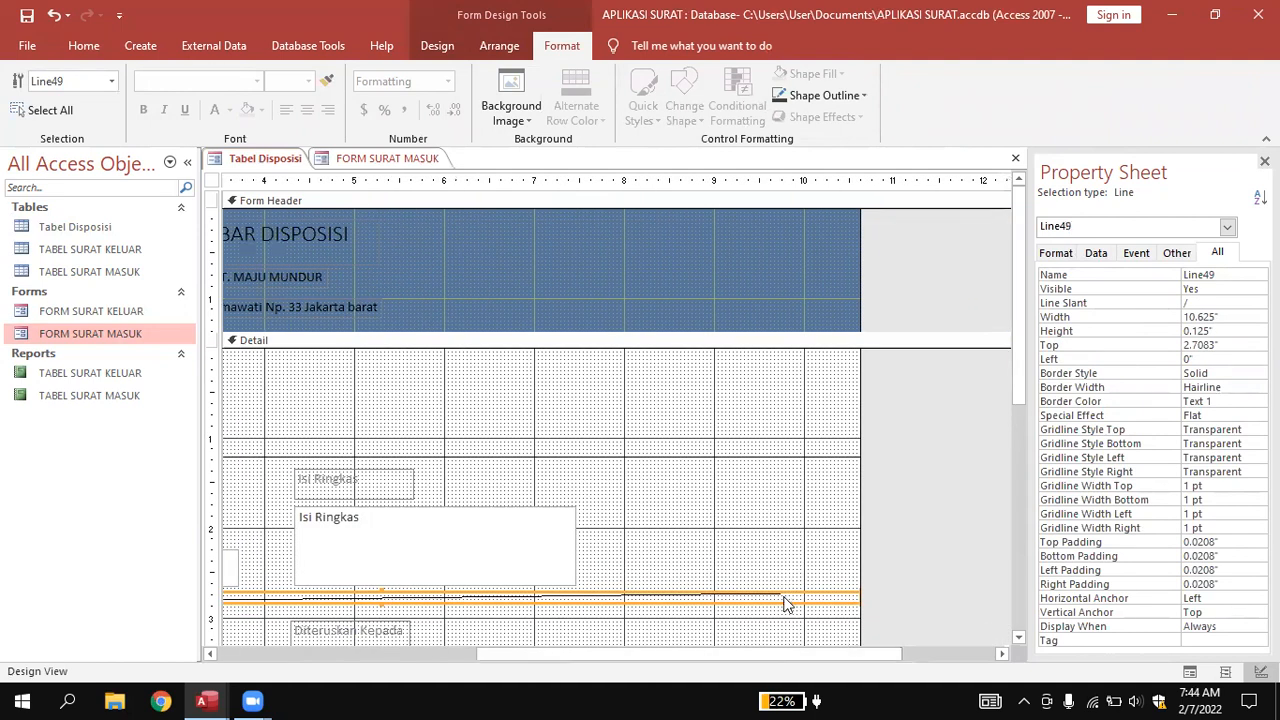
pyautogui.moveTo(774, 594); pyautogui.dragTo(774, 597)
pyautogui.click(885, 593)
pyautogui.click(842, 605)
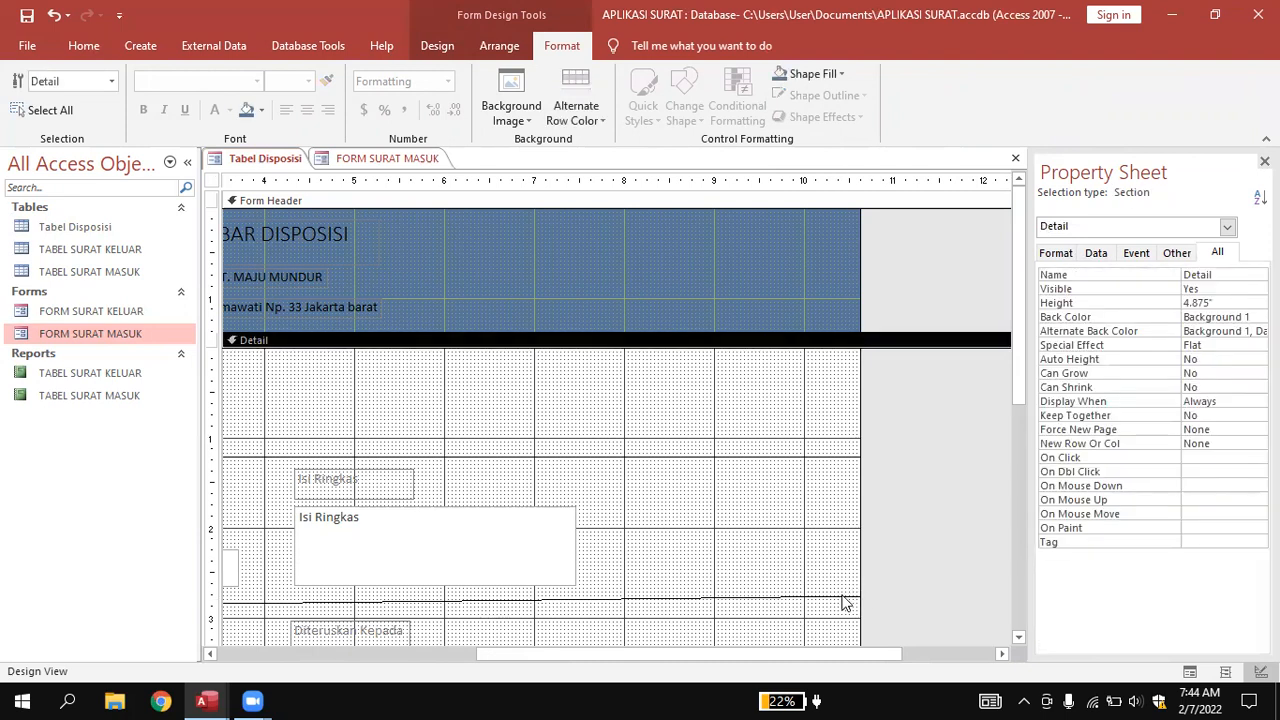
pyautogui.click(857, 598)
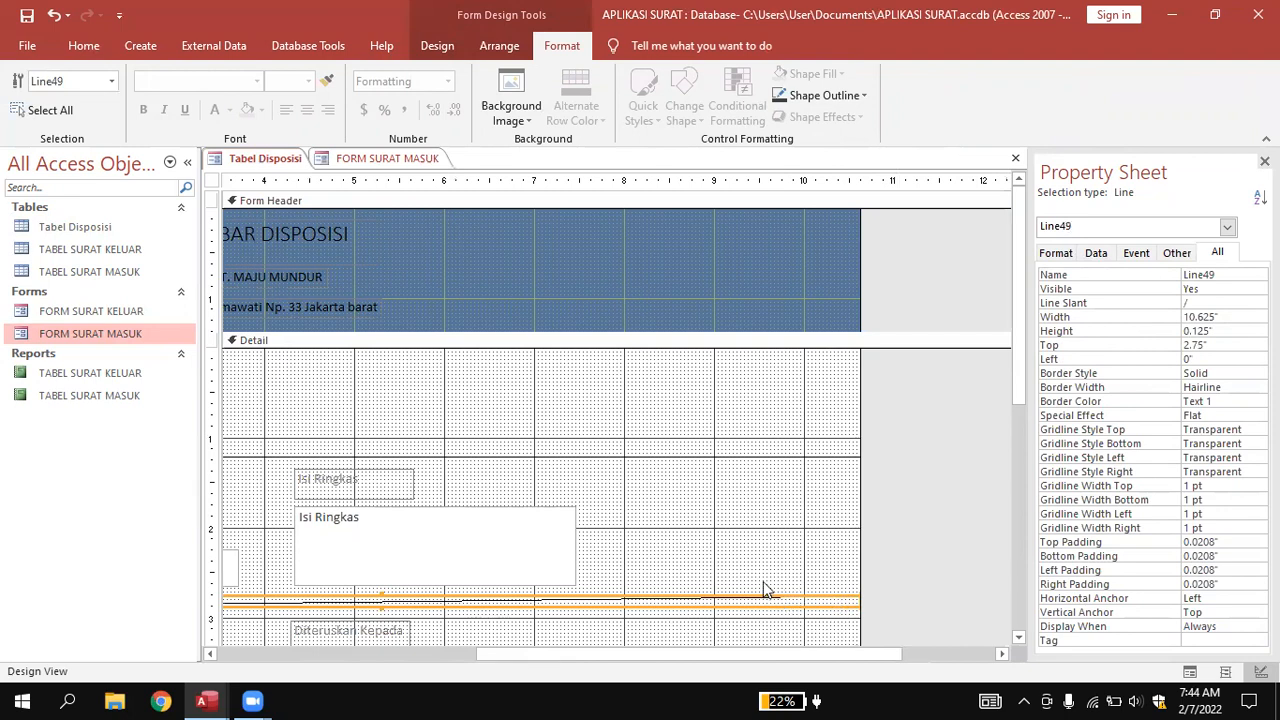
pyautogui.press('Delete')
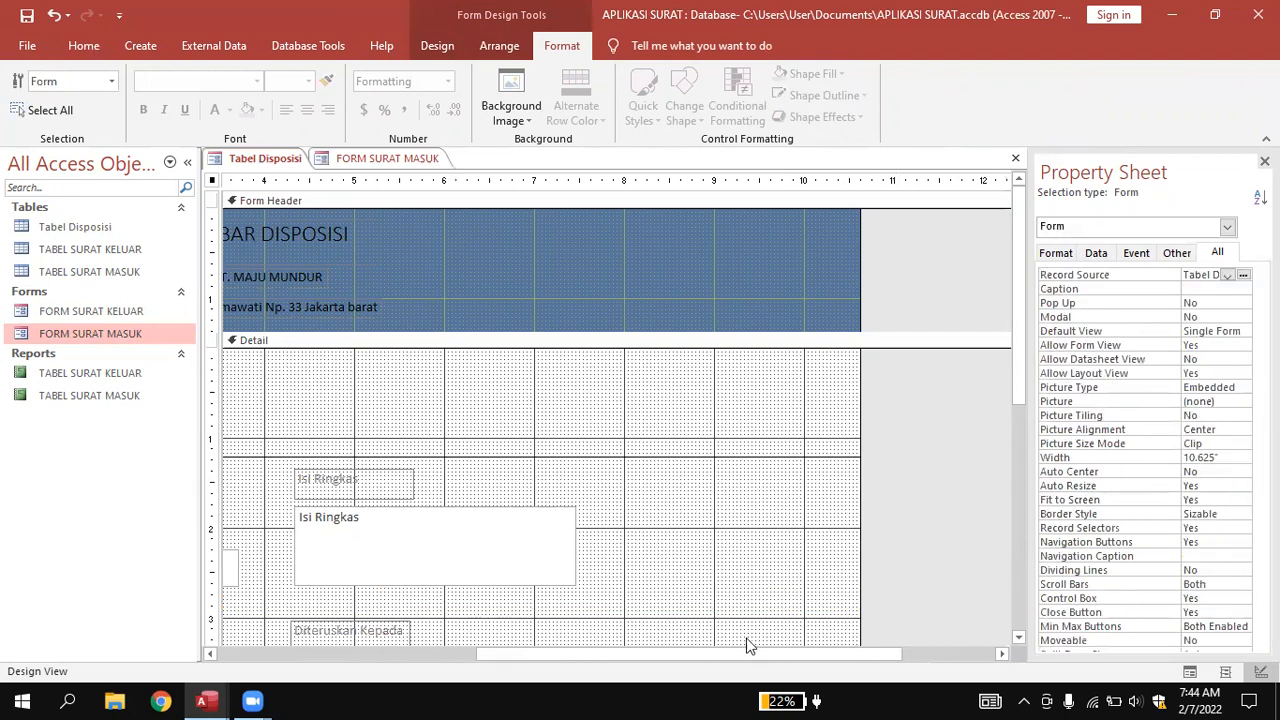
pyautogui.moveTo(751, 654); pyautogui.dragTo(455, 640)
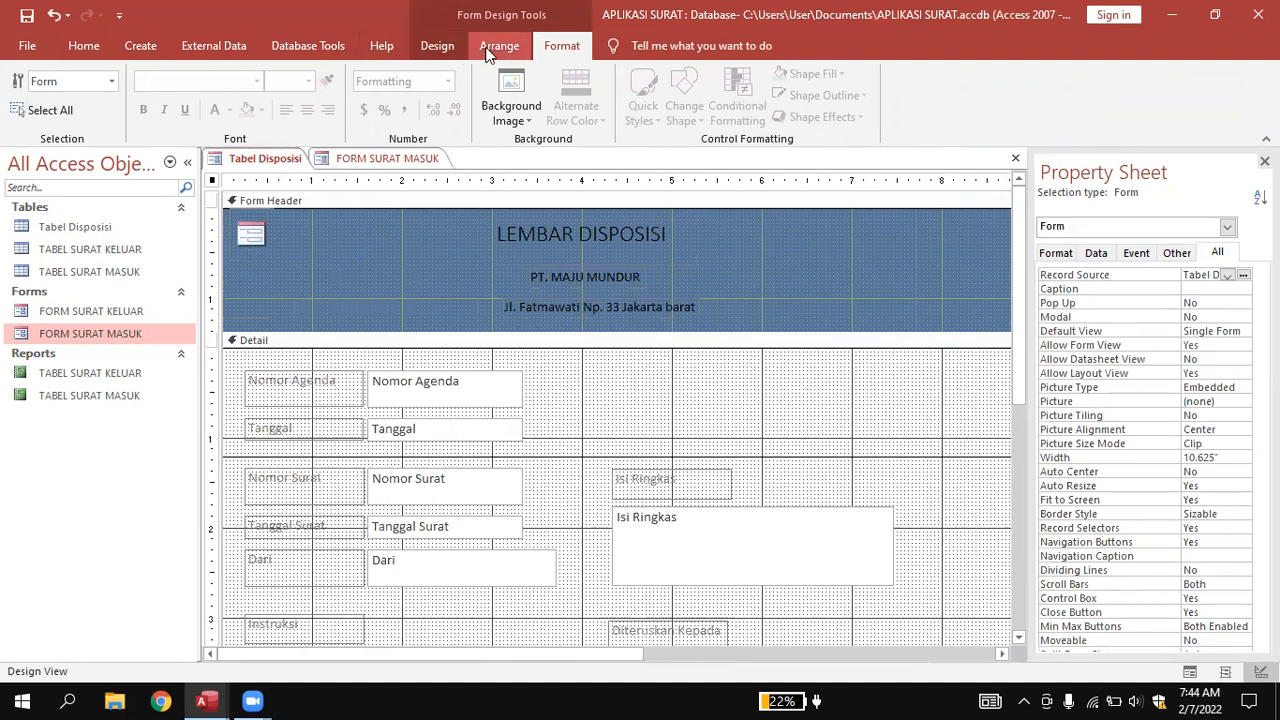
# Draw a new horizontal line across the Detail section below the Dari row.
pyautogui.click(455, 47)
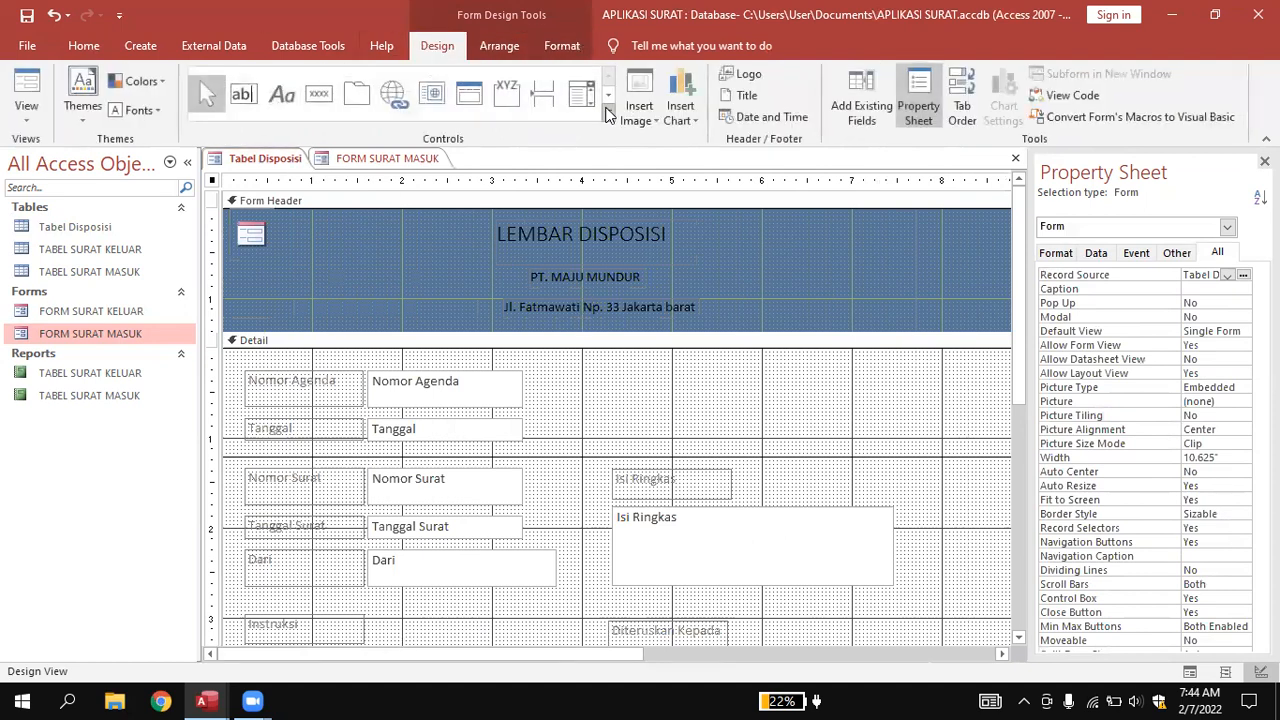
pyautogui.click(607, 115)
pyautogui.click(200, 73)
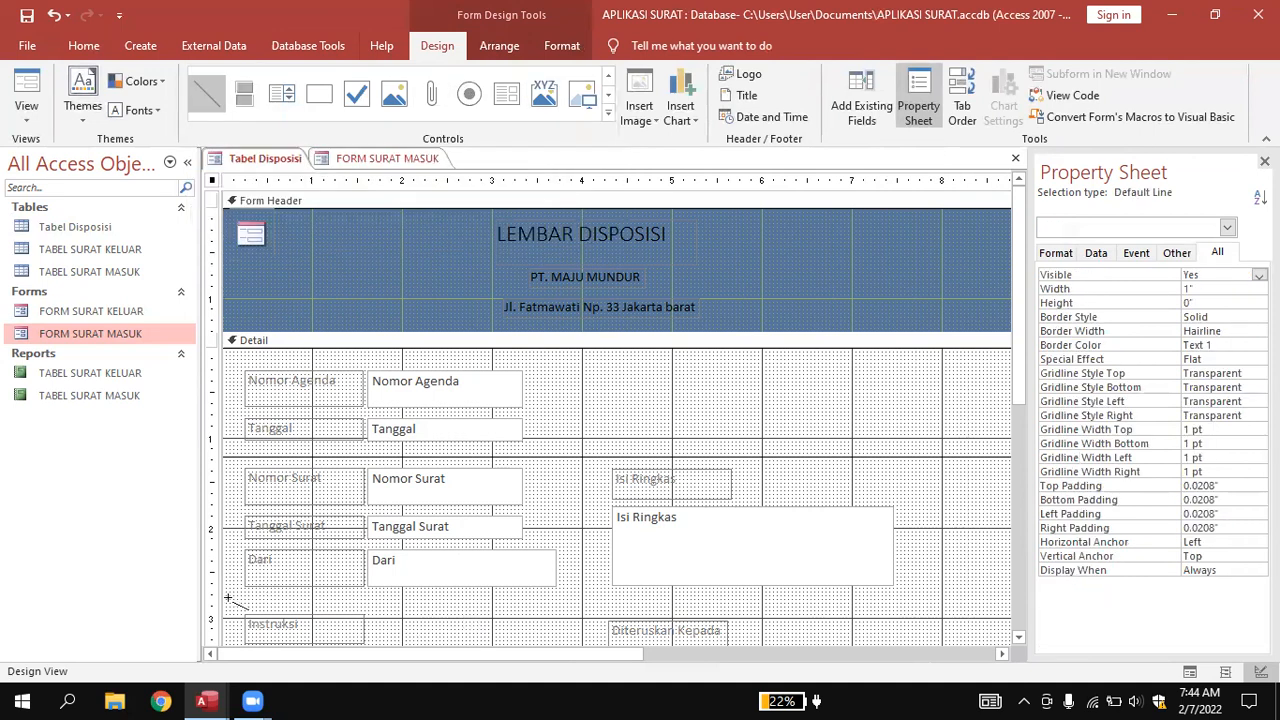
pyautogui.moveTo(229, 604)
pyautogui.mouseDown()
pyautogui.moveTo(1031, 611)
pyautogui.moveTo(923, 606)
pyautogui.moveTo(951, 607)
pyautogui.mouseUp()
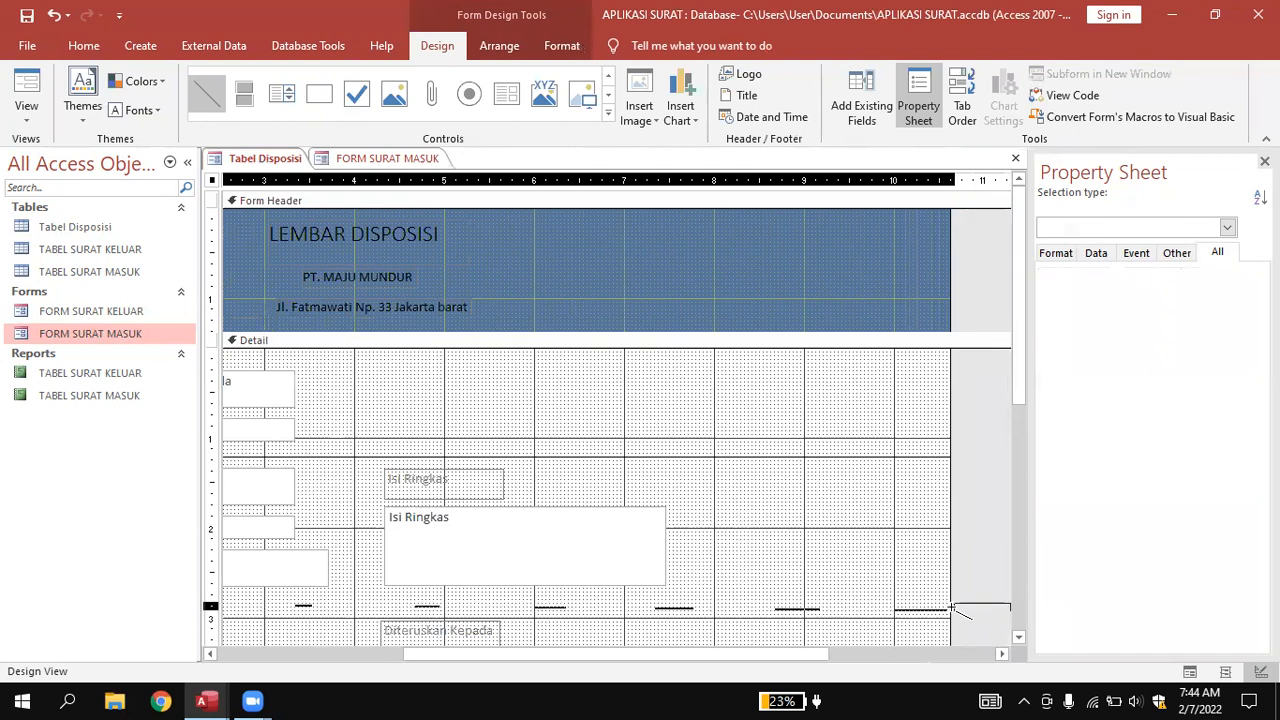
pyautogui.click(897, 565)
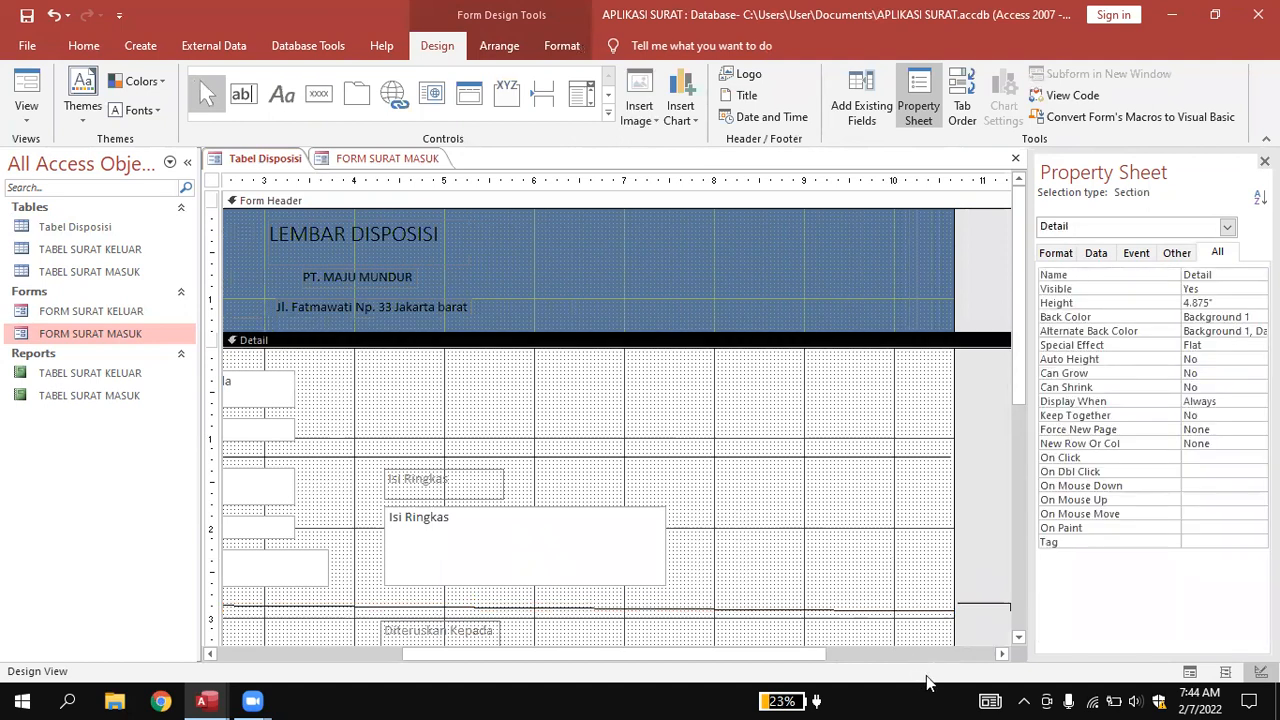
pyautogui.moveTo(778, 653); pyautogui.dragTo(530, 664)
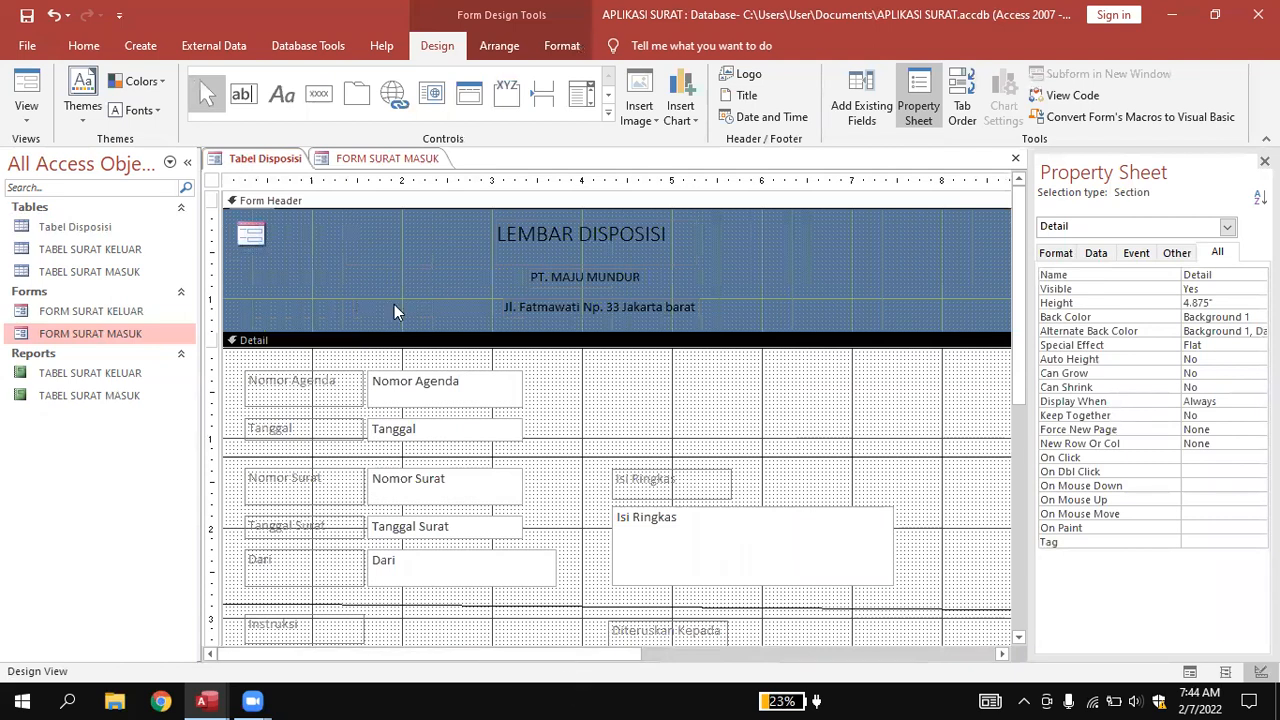
# Save the open form under the name FORM DISPOSISI.
pyautogui.rightClick(256, 162)
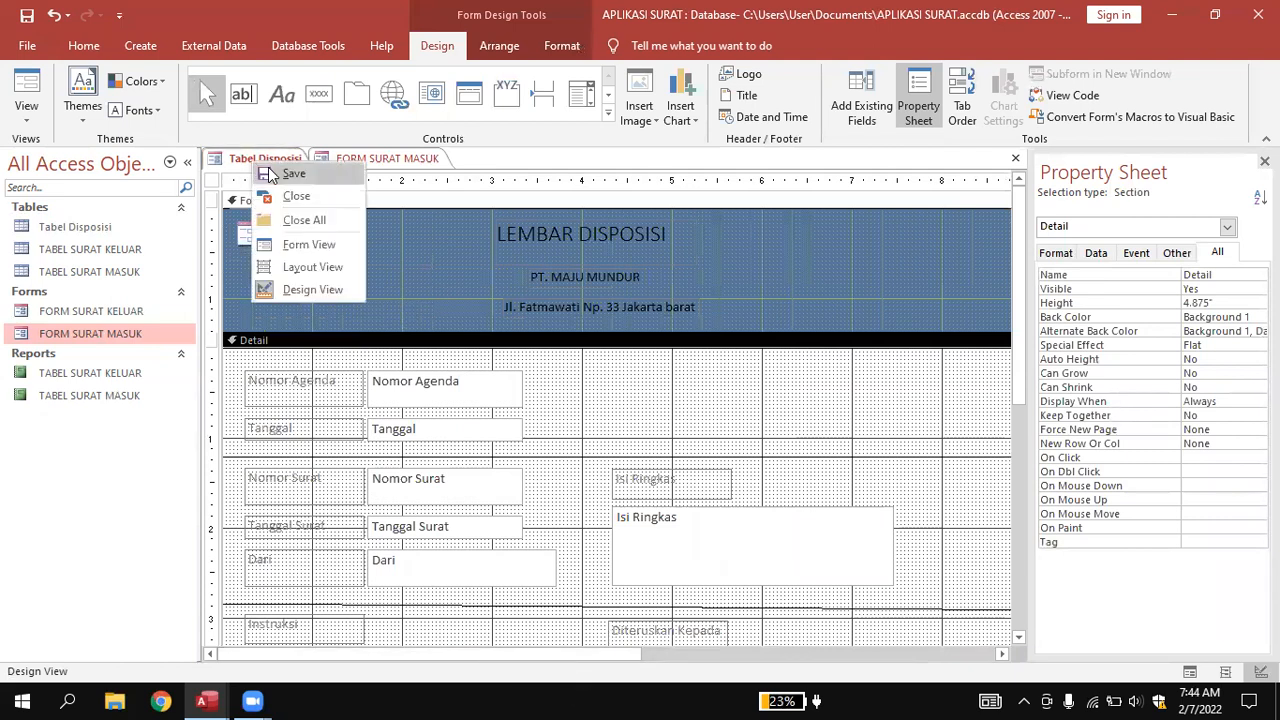
pyautogui.click(268, 168)
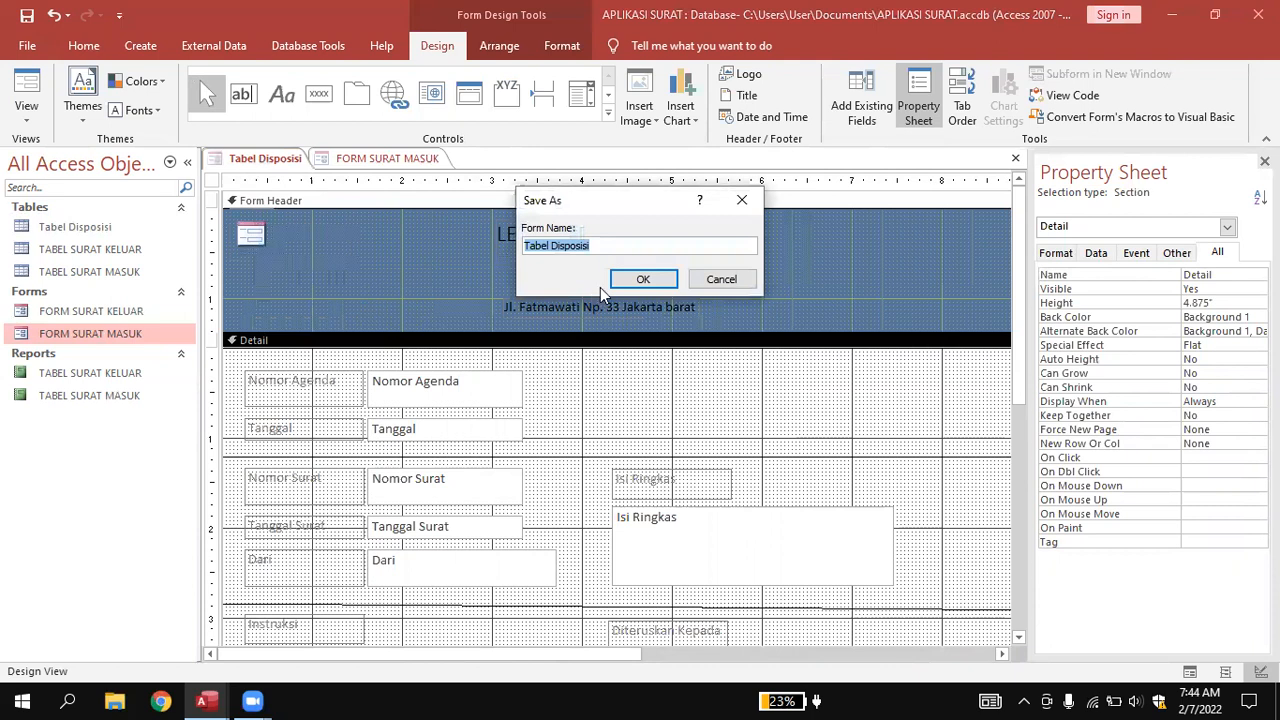
pyautogui.press('BackSpace')
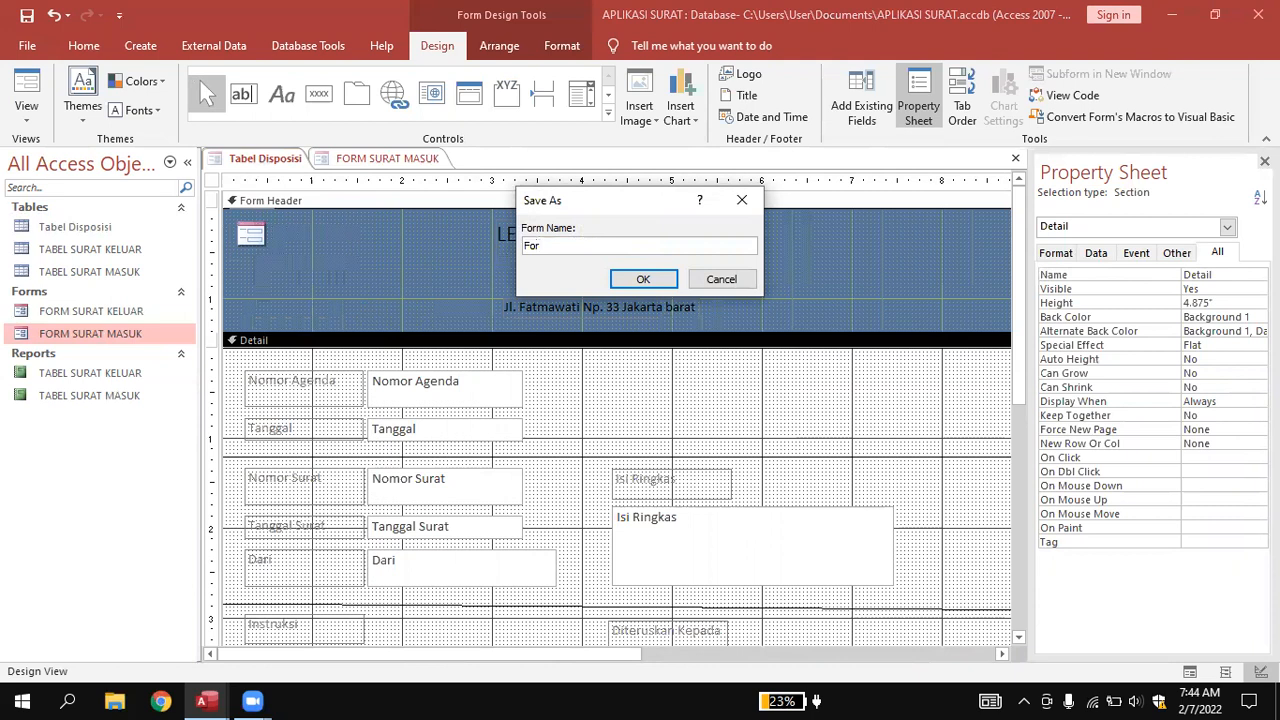
pyautogui.press('capslock')
pyautogui.write('FORM DISPOSISI')
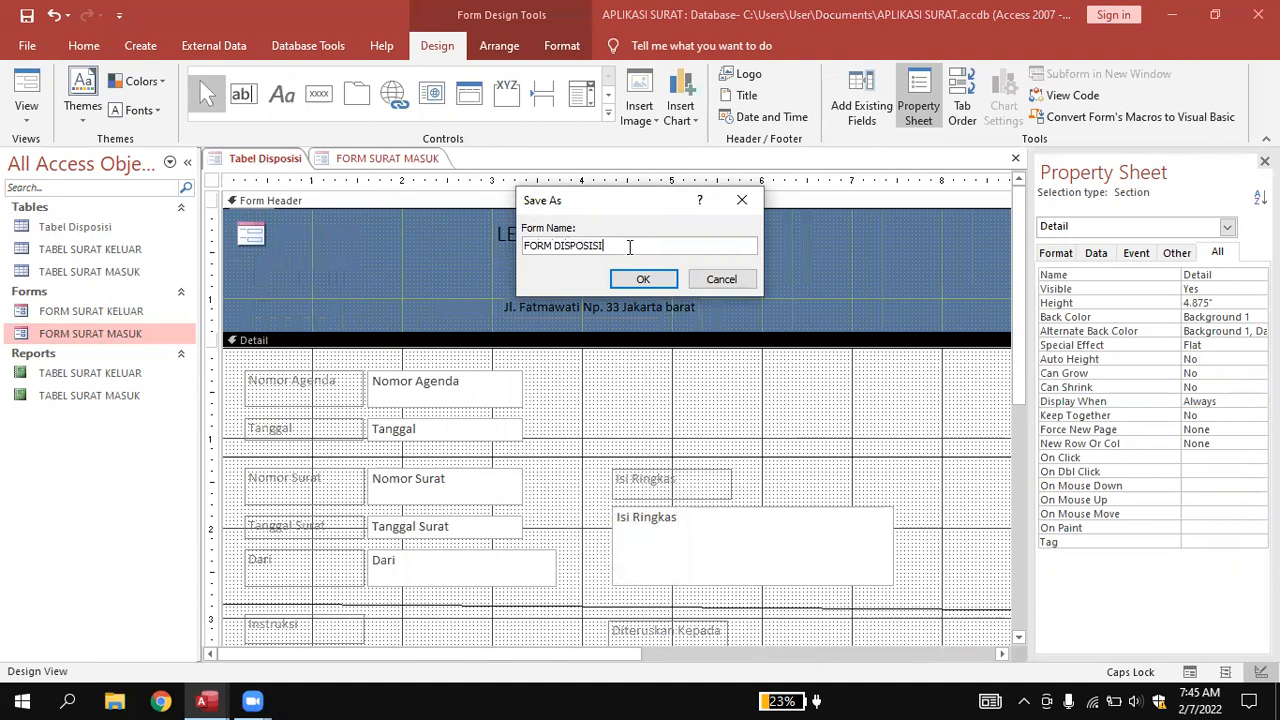
pyautogui.click(638, 279)
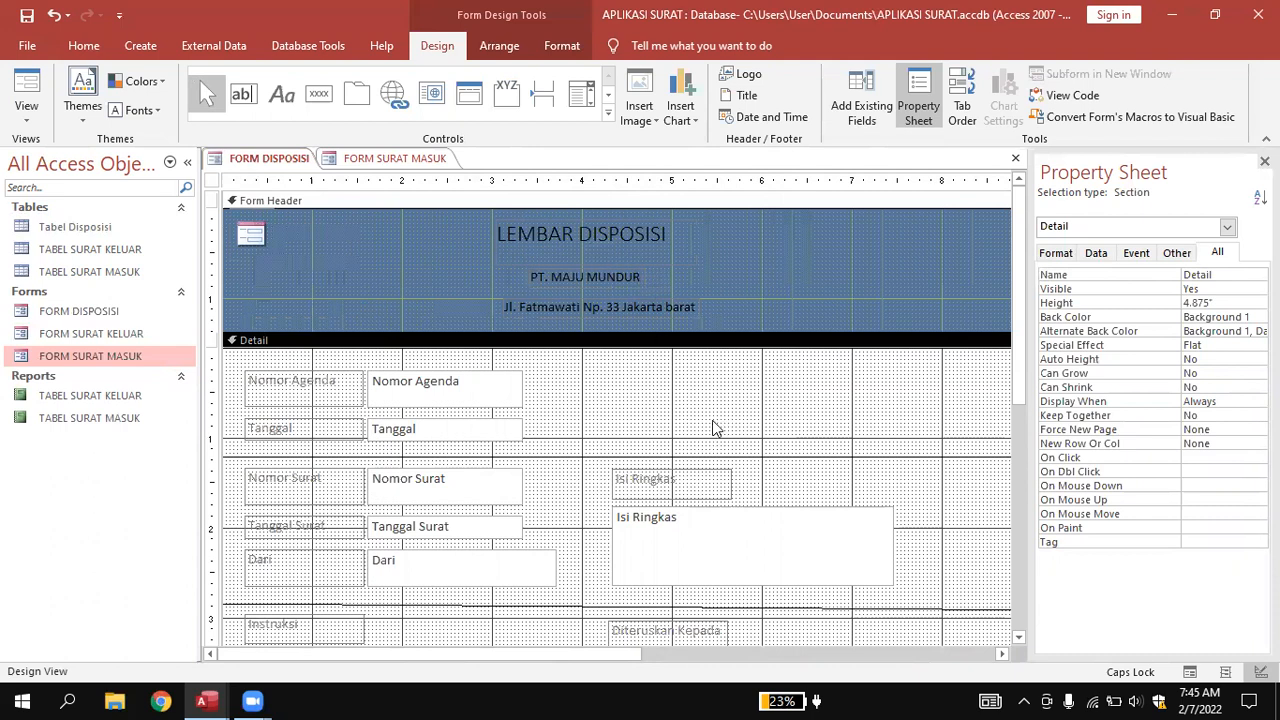
# Set the Detail section background colour to blue (#0072BC).
pyautogui.rightClick(555, 364)
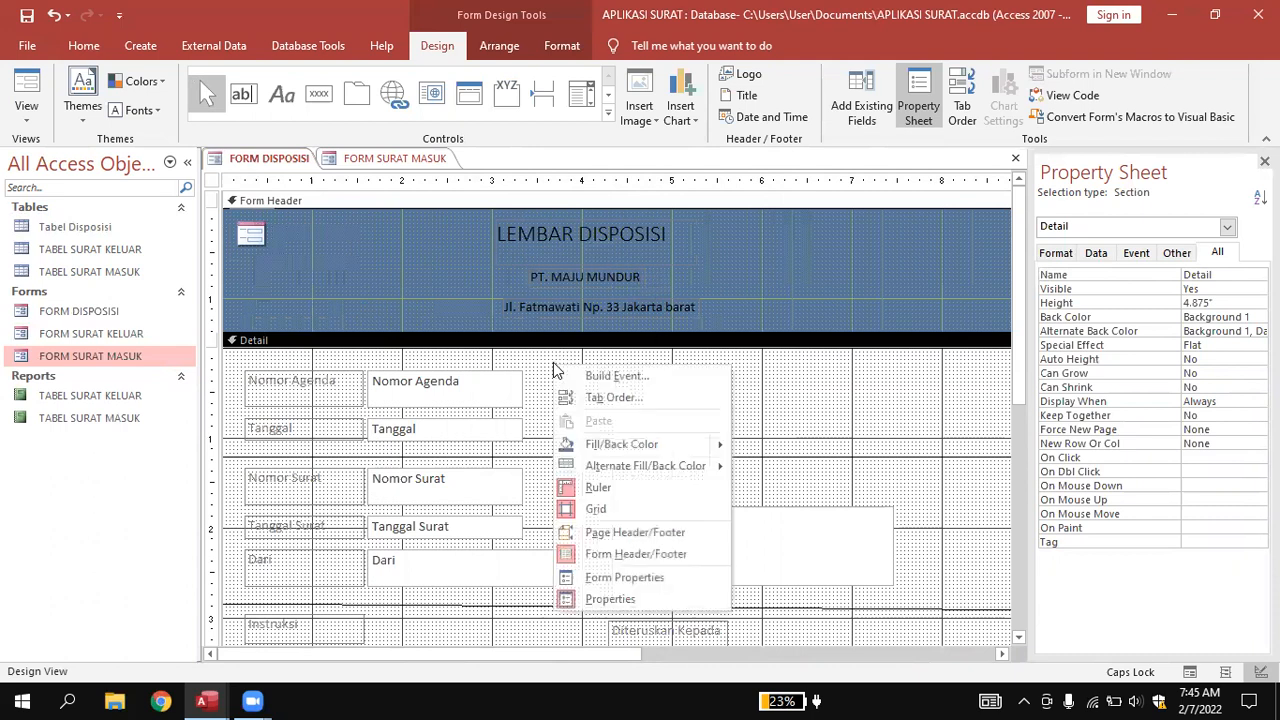
pyautogui.moveTo(654, 440)
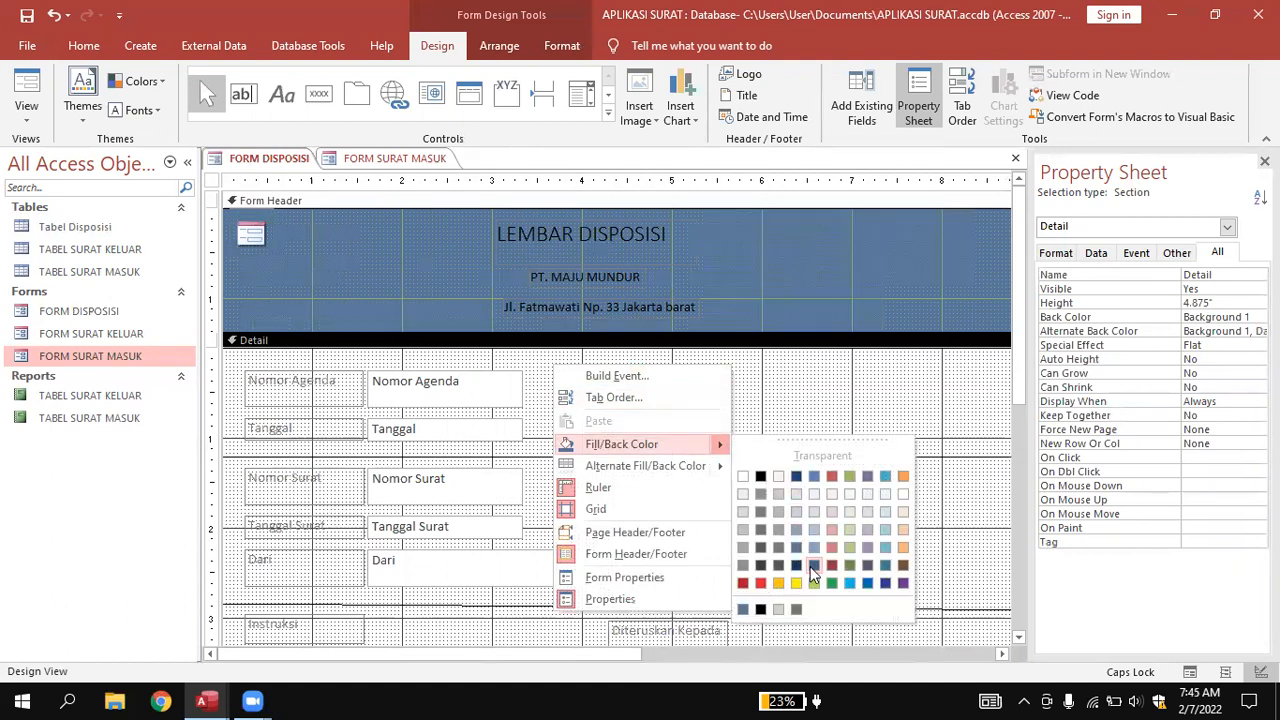
pyautogui.click(865, 585)
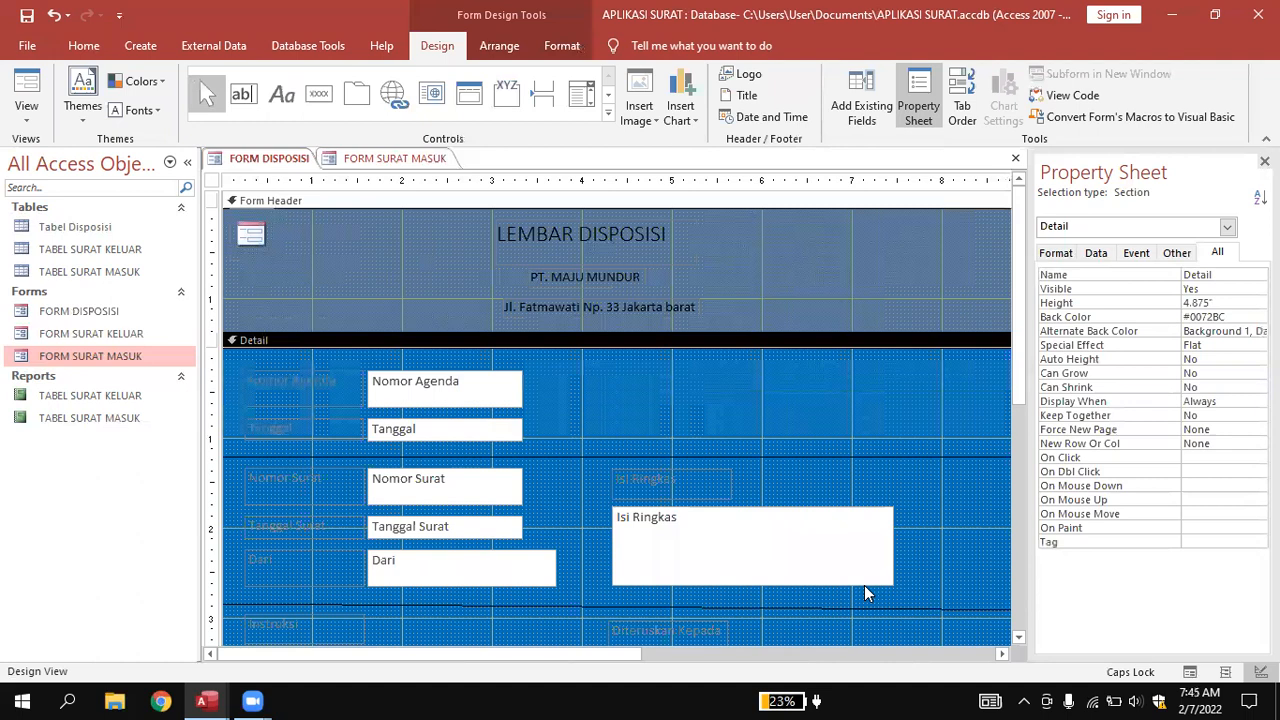
# Make the Nomor Agenda and Tanggal label text black.
pyautogui.click(326, 382)
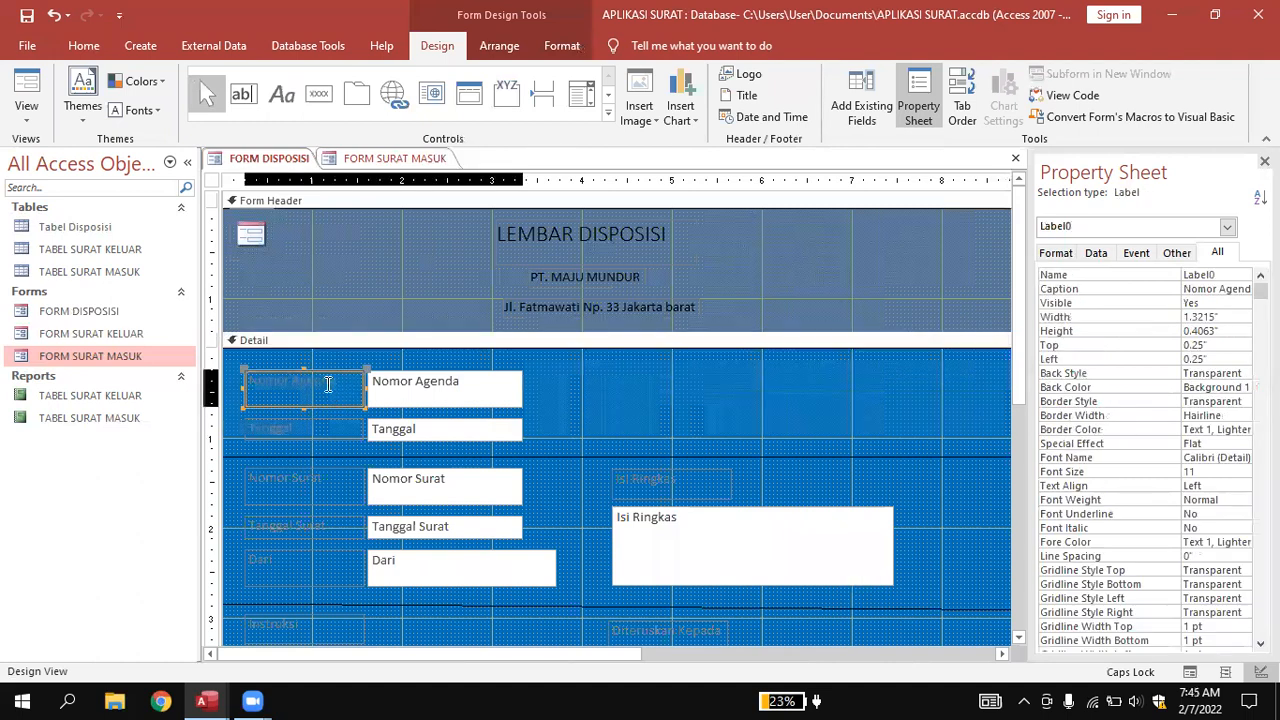
pyautogui.click(326, 382)
pyautogui.moveTo(330, 382); pyautogui.dragTo(239, 376)
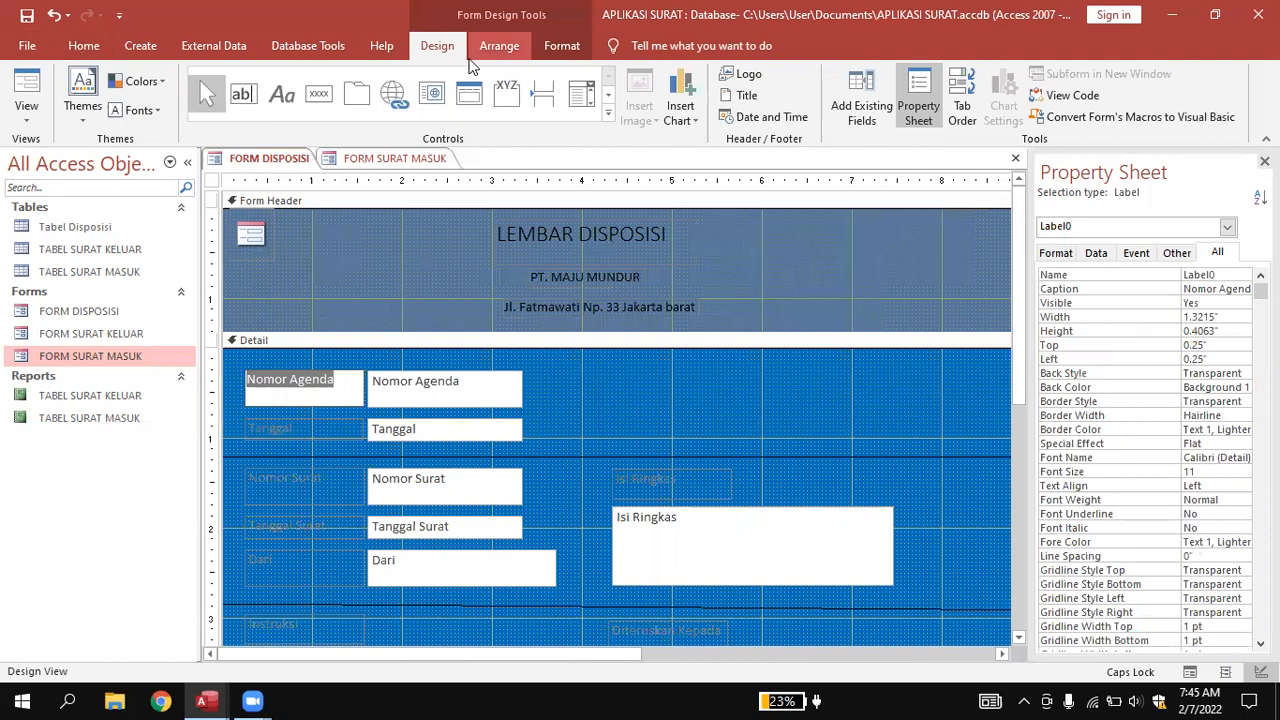
pyautogui.click(560, 46)
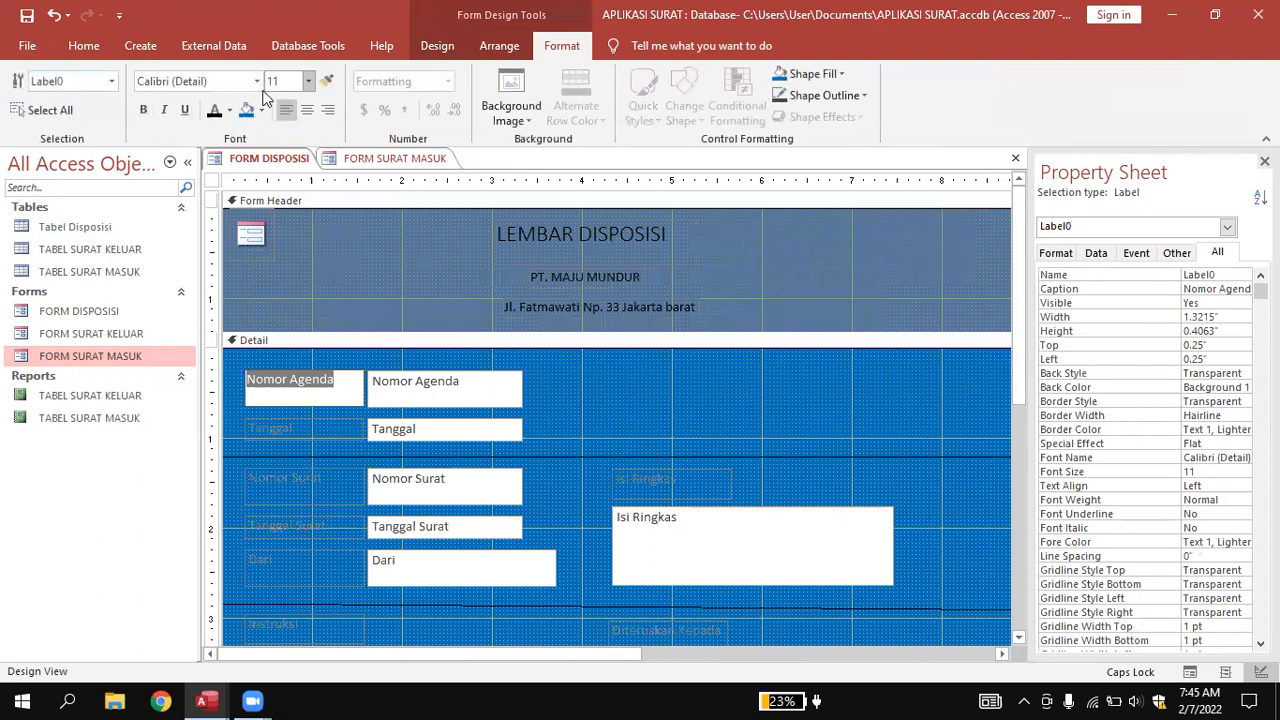
pyautogui.click(216, 111)
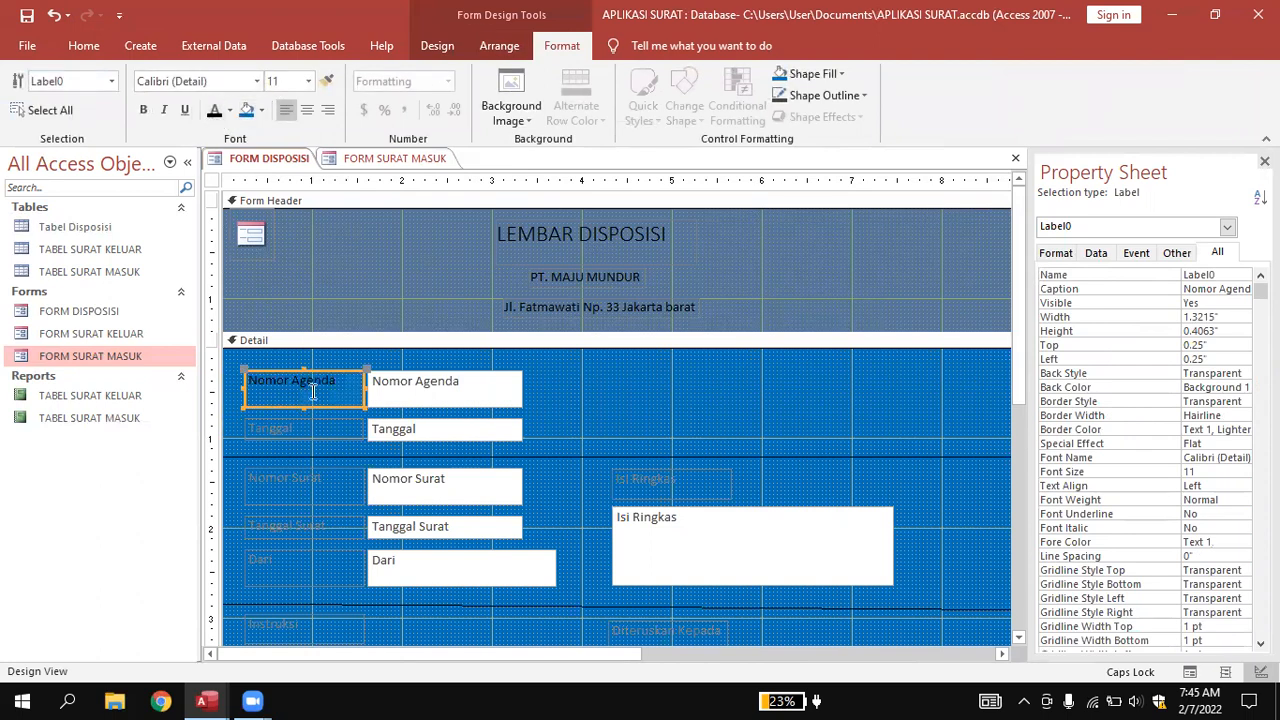
pyautogui.click(295, 435)
pyautogui.click(331, 428)
pyautogui.moveTo(331, 428); pyautogui.dragTo(196, 413)
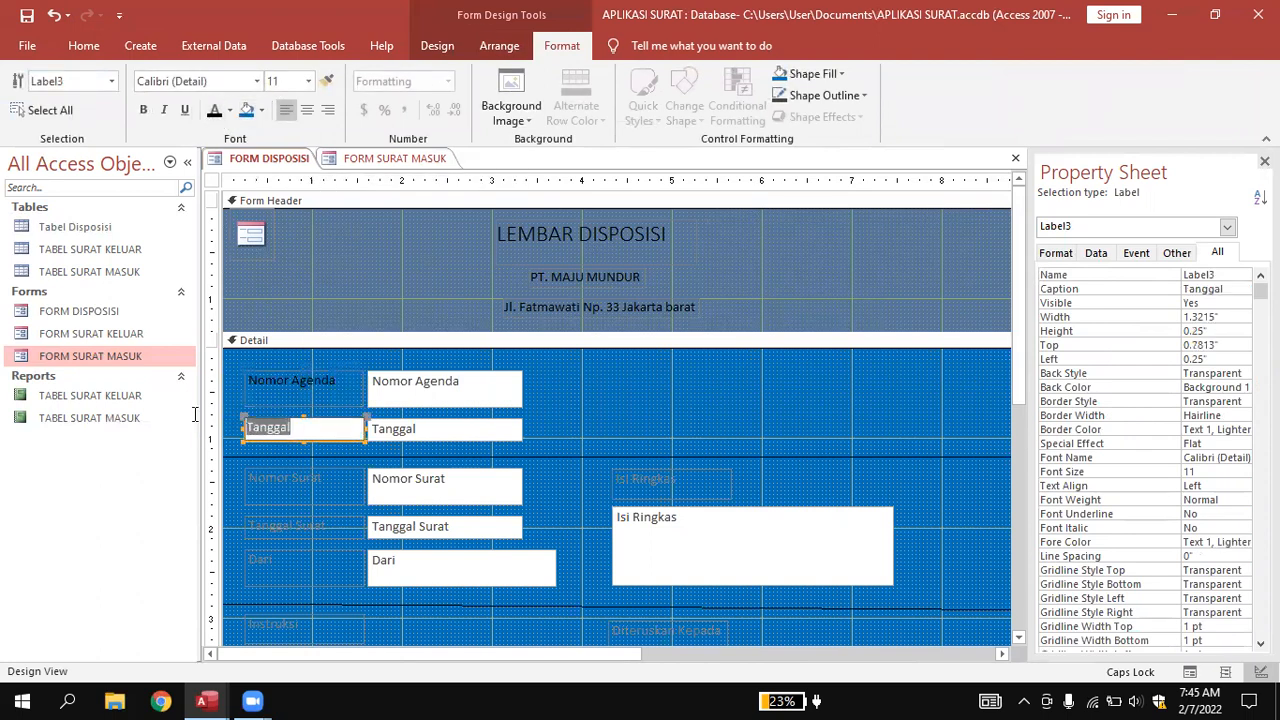
pyautogui.click(214, 111)
# Make the Nomor Surat and Tanggal Surat label text black.
pyautogui.scroll(-3, 326, 251)
pyautogui.click(319, 298)
pyautogui.click(319, 298)
pyautogui.moveTo(319, 298); pyautogui.dragTo(227, 290)
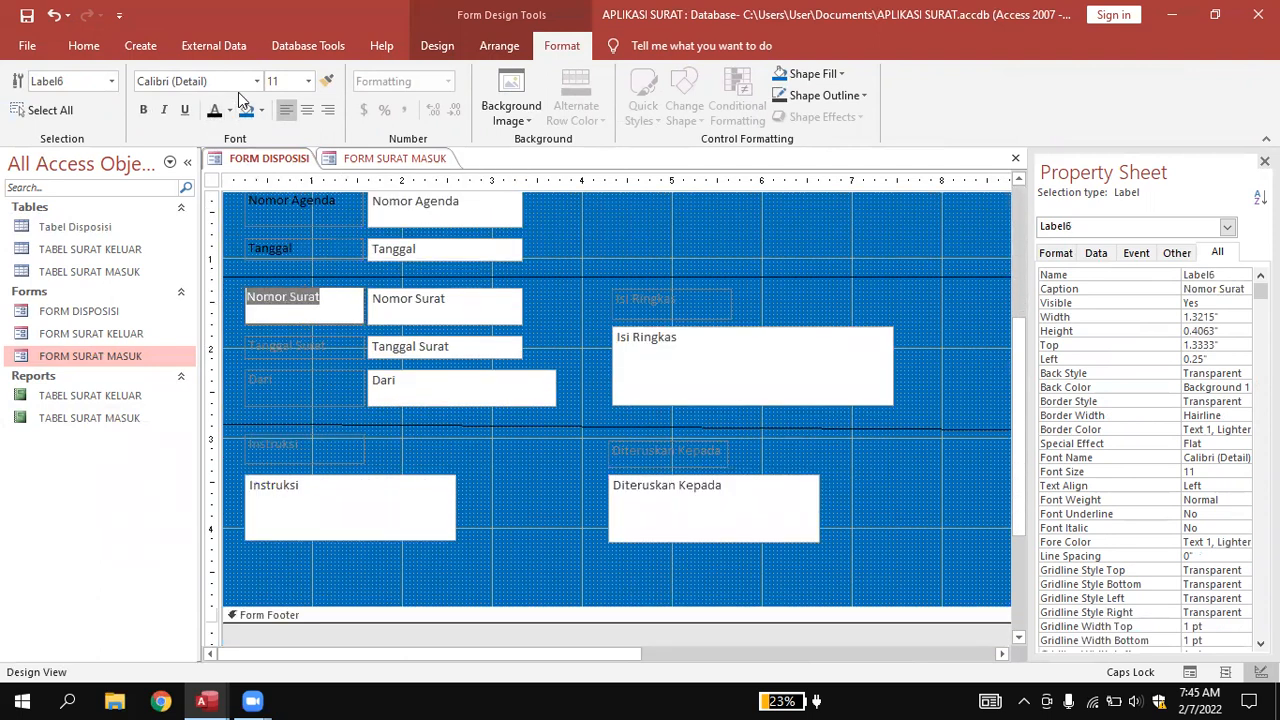
pyautogui.click(212, 117)
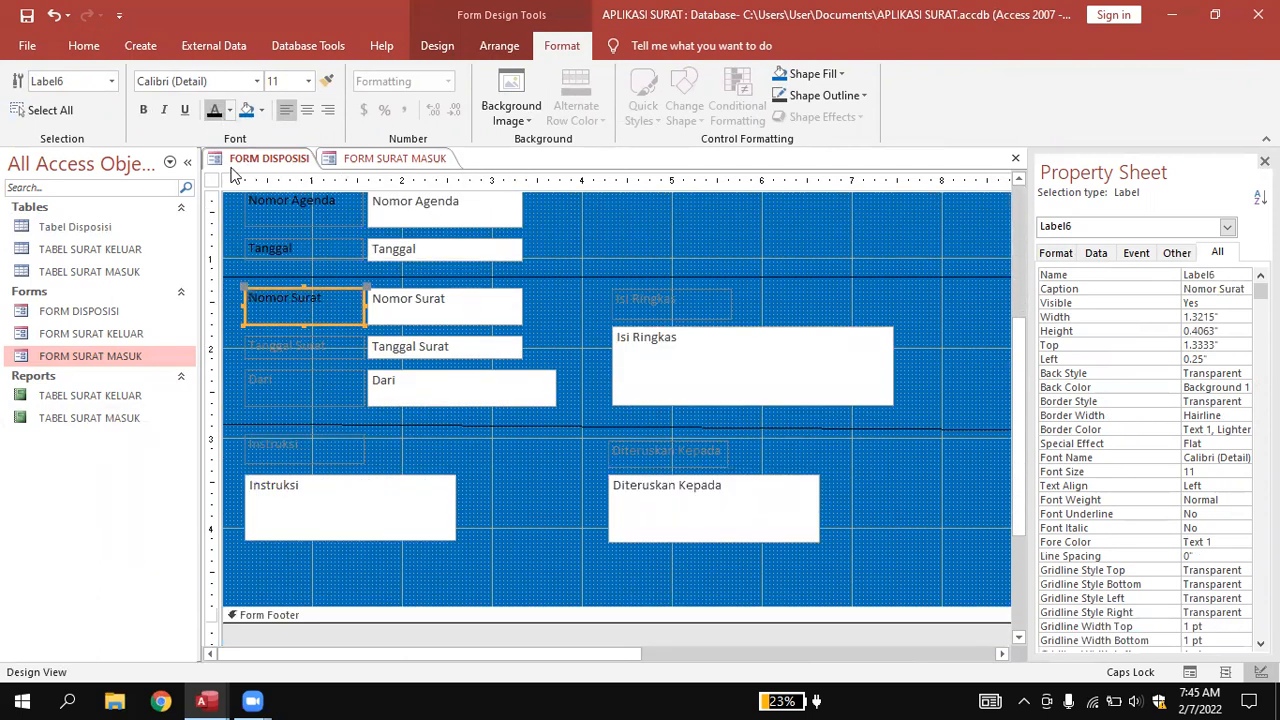
pyautogui.click(318, 345)
pyautogui.click(322, 344)
pyautogui.moveTo(322, 344); pyautogui.dragTo(246, 344)
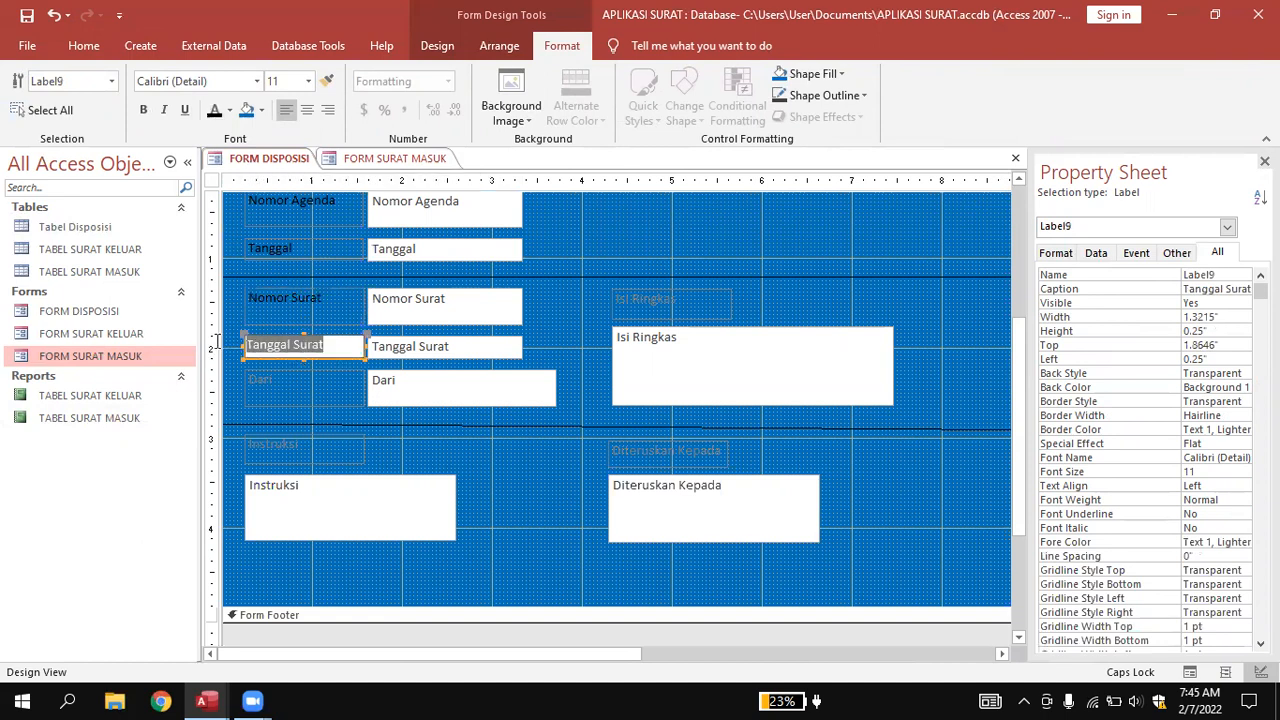
pyautogui.click(213, 113)
# Make the Dari label black and rename it to Asal Surat.
pyautogui.scroll(-3, 310, 288)
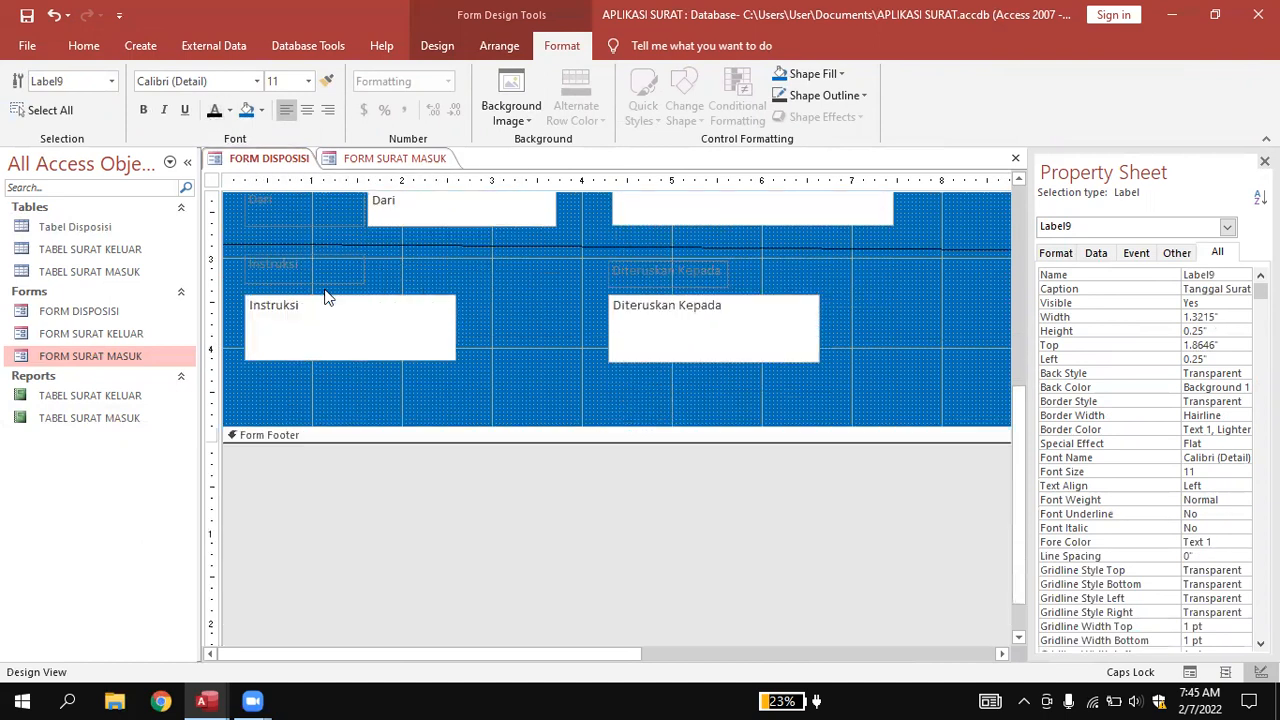
pyautogui.scroll(2, 303, 290)
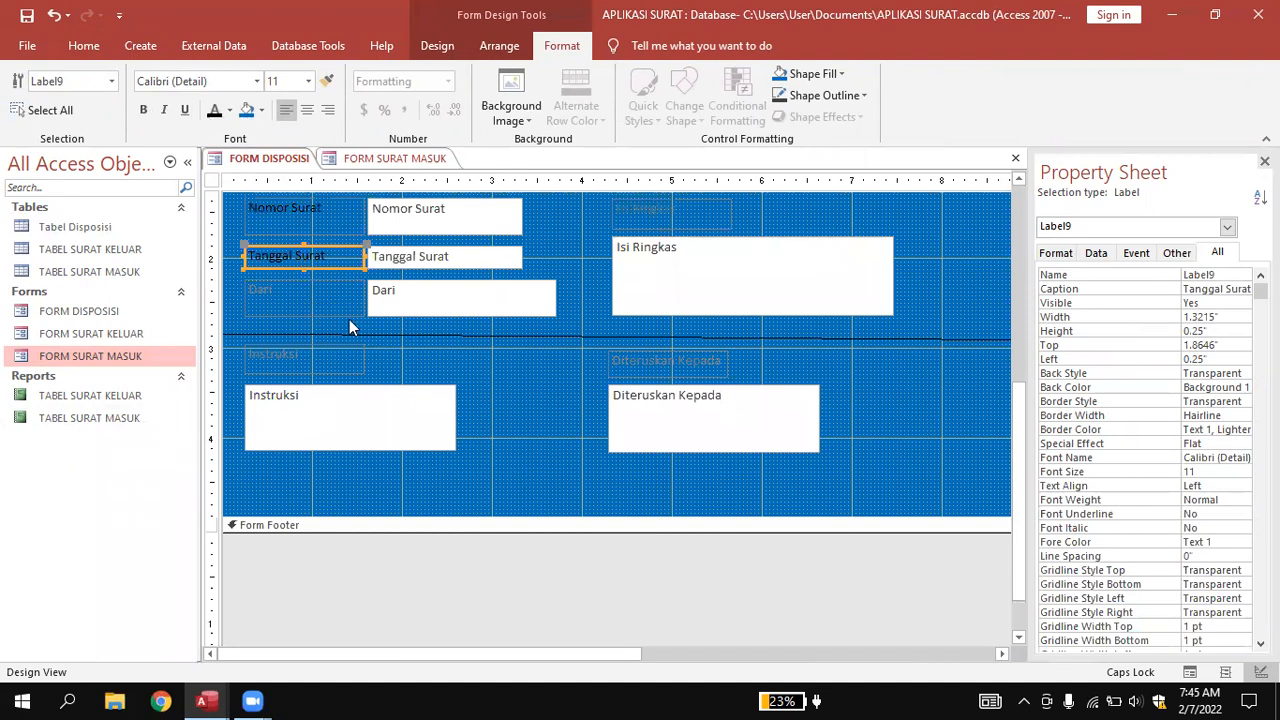
pyautogui.click(330, 297)
pyautogui.click(341, 295)
pyautogui.moveTo(341, 295); pyautogui.dragTo(246, 290)
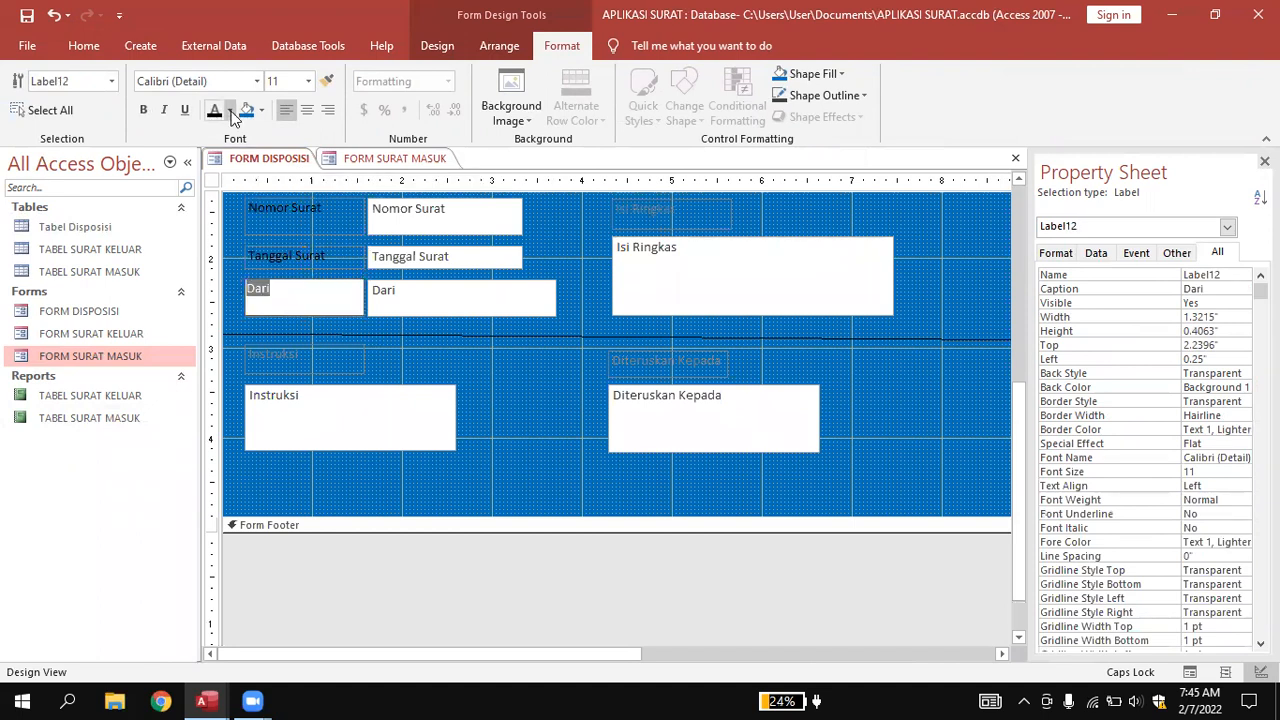
pyautogui.click(213, 112)
pyautogui.click(365, 354)
pyautogui.click(276, 290)
pyautogui.click(276, 287)
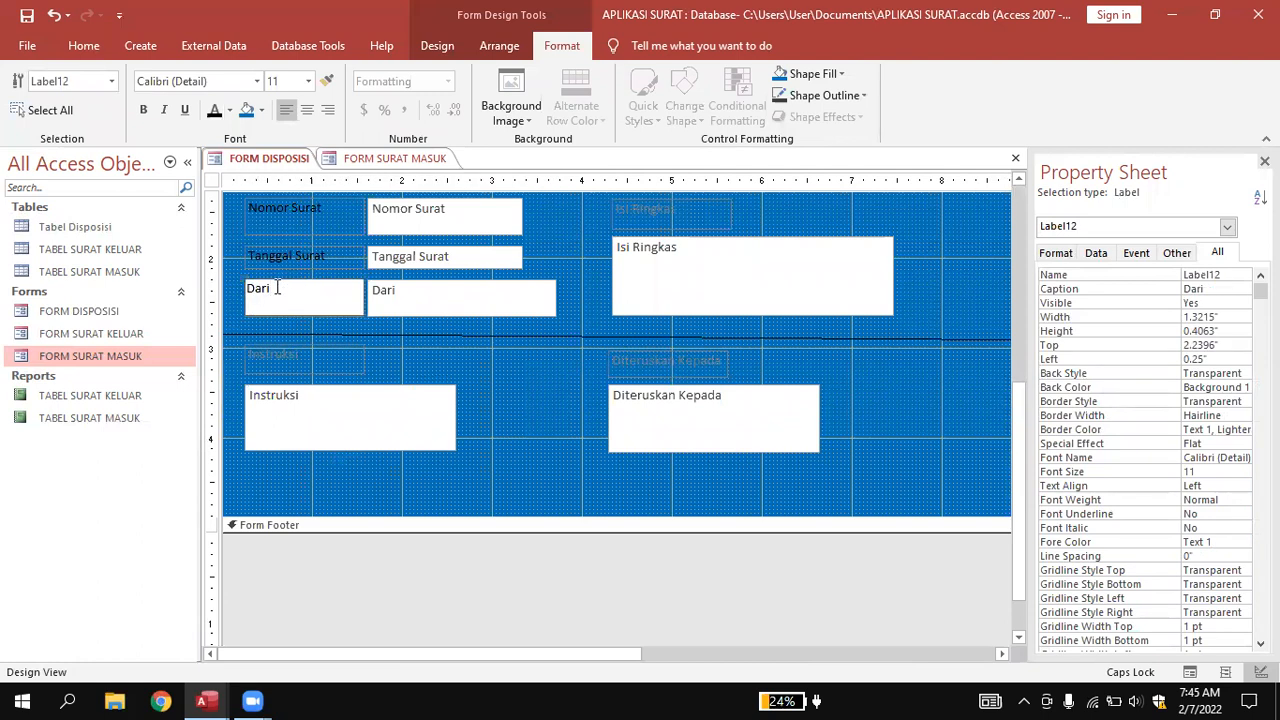
pyautogui.press('capslock')
pyautogui.write('Asal Surat')
pyautogui.click(473, 364)
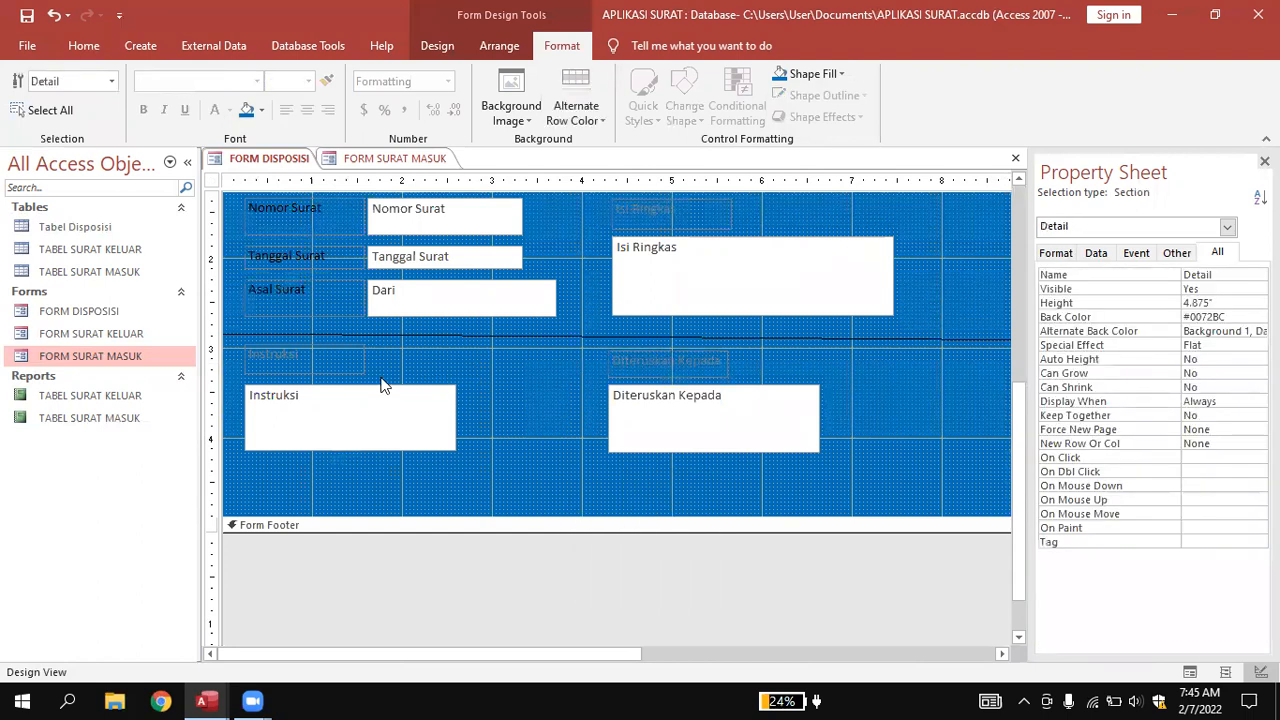
# Make the Instruksi, Diteruskan Kepada and Isi Ringkas label text black.
pyautogui.click(328, 367)
pyautogui.moveTo(330, 363); pyautogui.dragTo(229, 337)
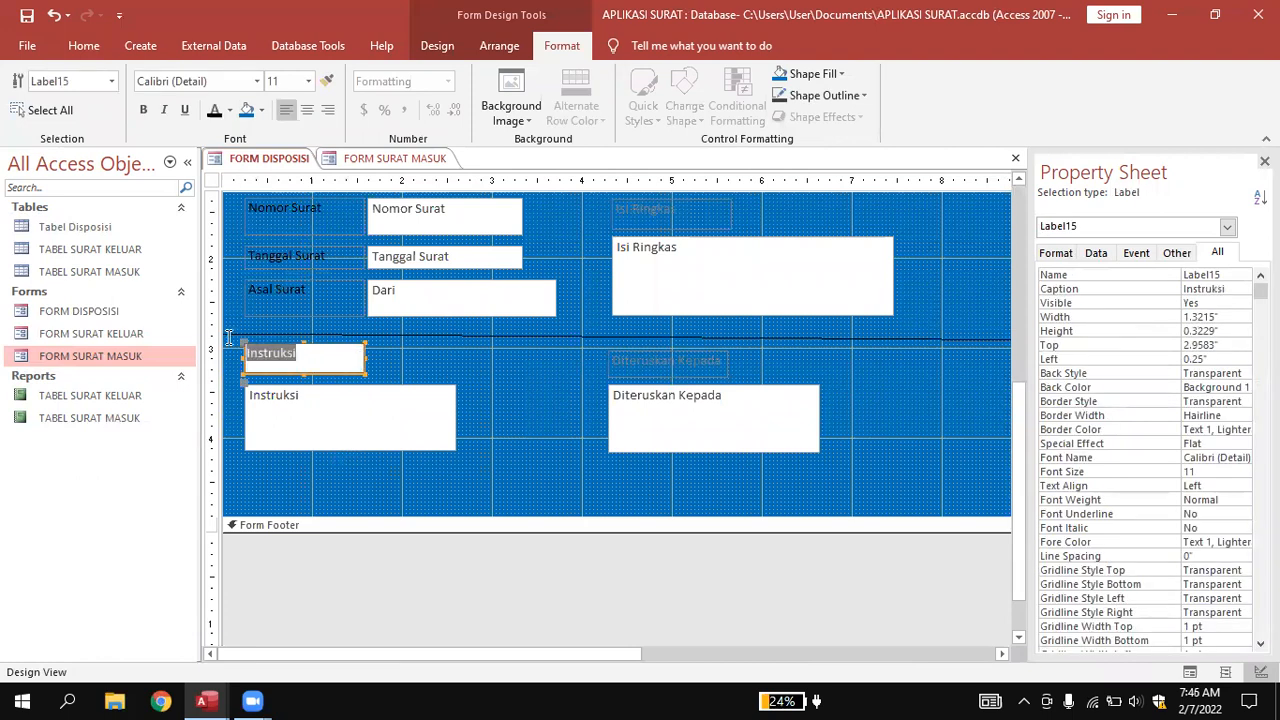
pyautogui.click(214, 109)
pyautogui.click(634, 357)
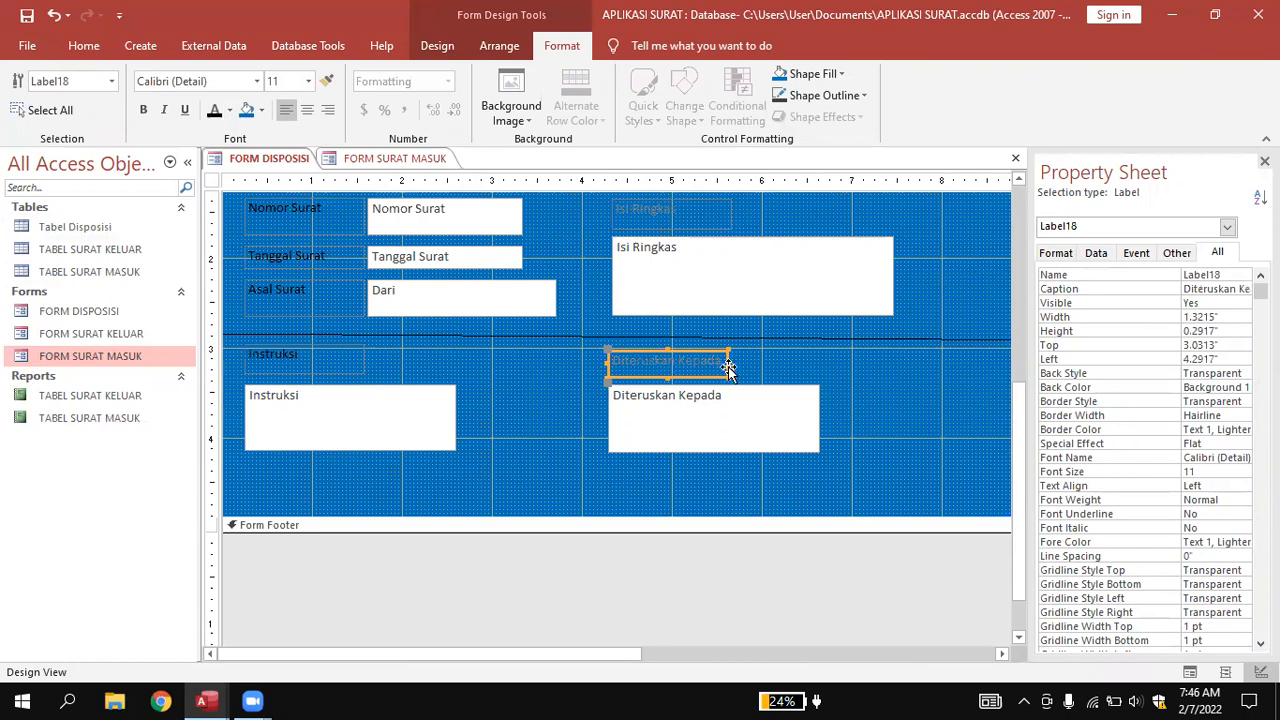
pyautogui.moveTo(722, 362); pyautogui.dragTo(508, 348)
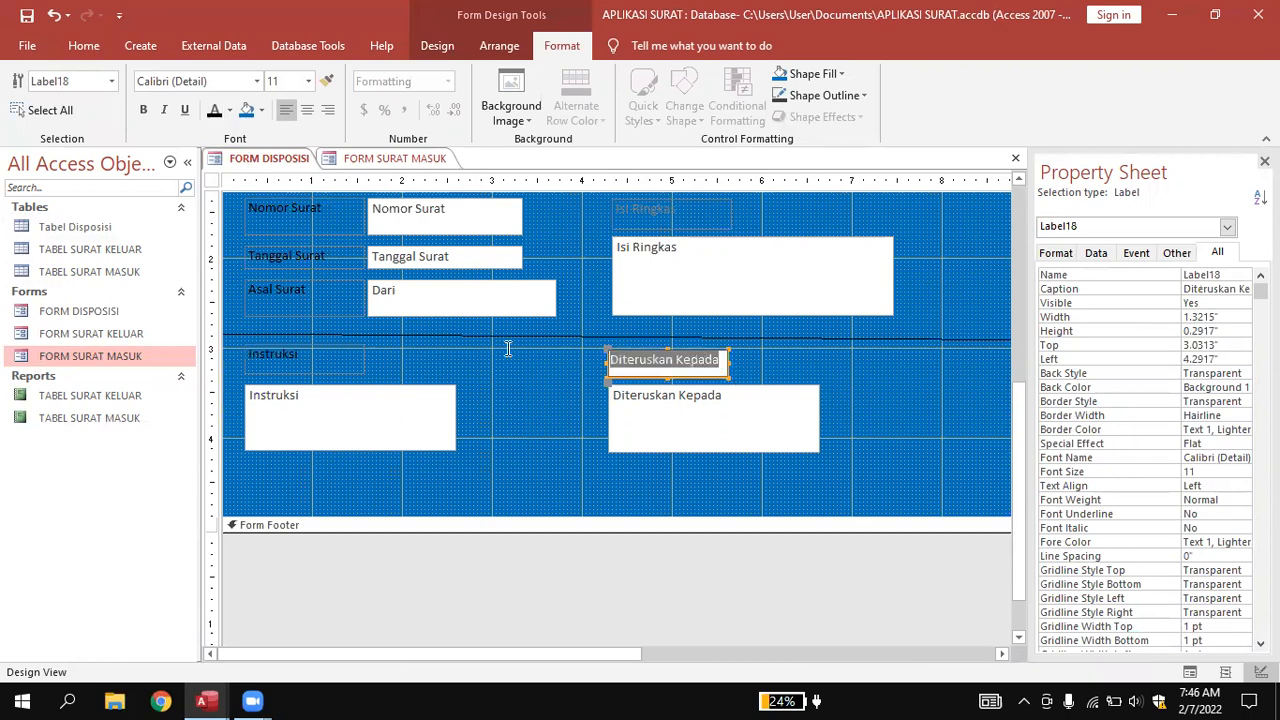
pyautogui.click(214, 109)
pyautogui.scroll(2, 573, 207)
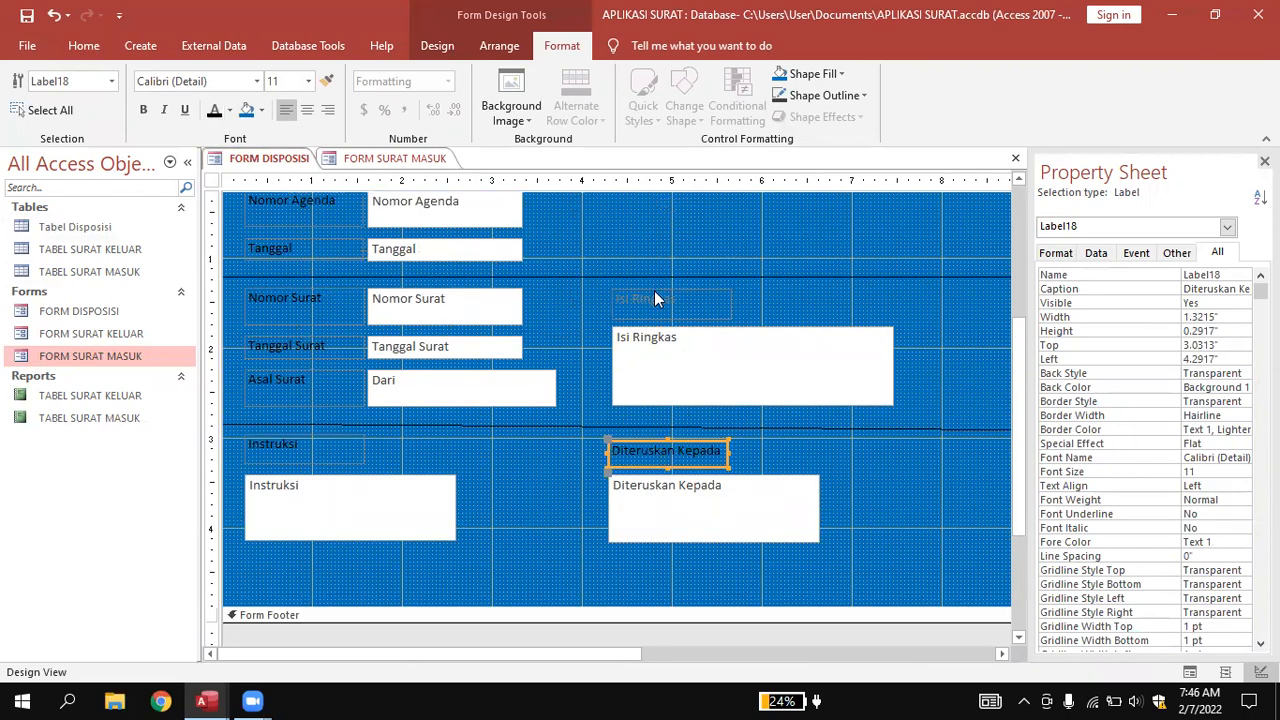
pyautogui.click(660, 297)
pyautogui.click(705, 297)
pyautogui.moveTo(705, 297); pyautogui.dragTo(534, 288)
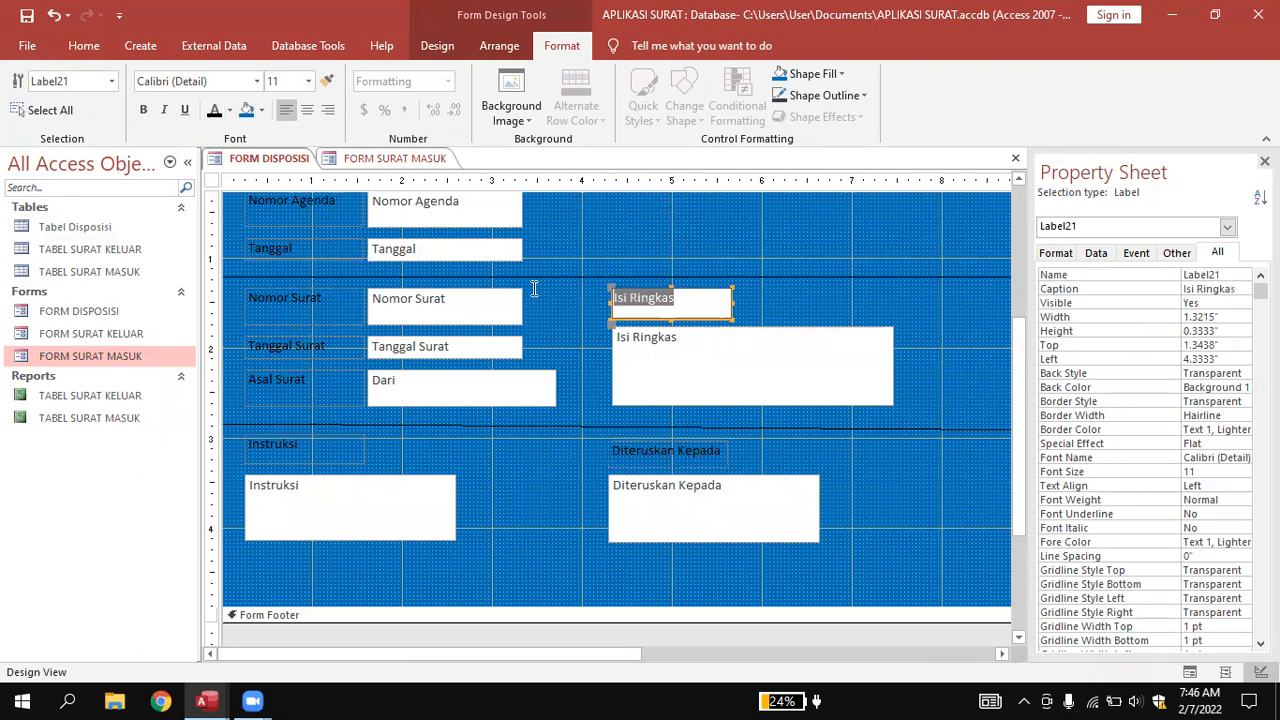
pyautogui.click(214, 109)
pyautogui.click(803, 317)
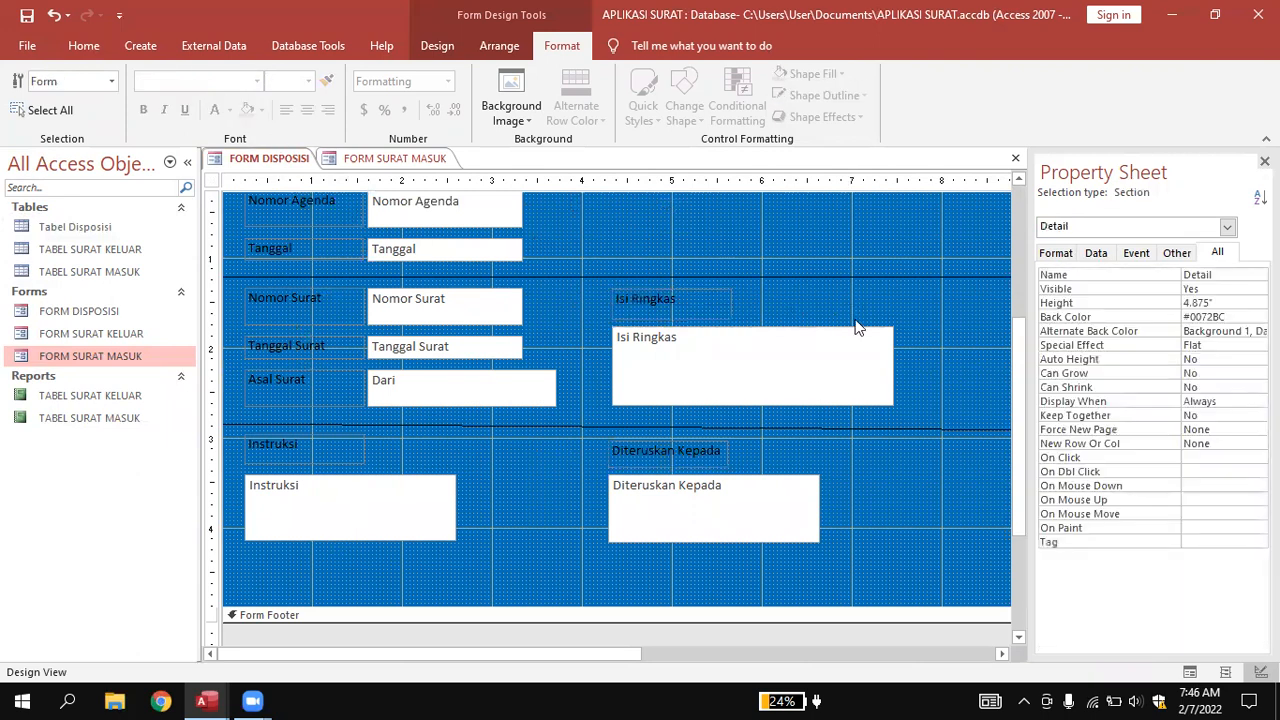
# Delete the separator line between the Asal Surat and Instruksi rows.
pyautogui.click(900, 428)
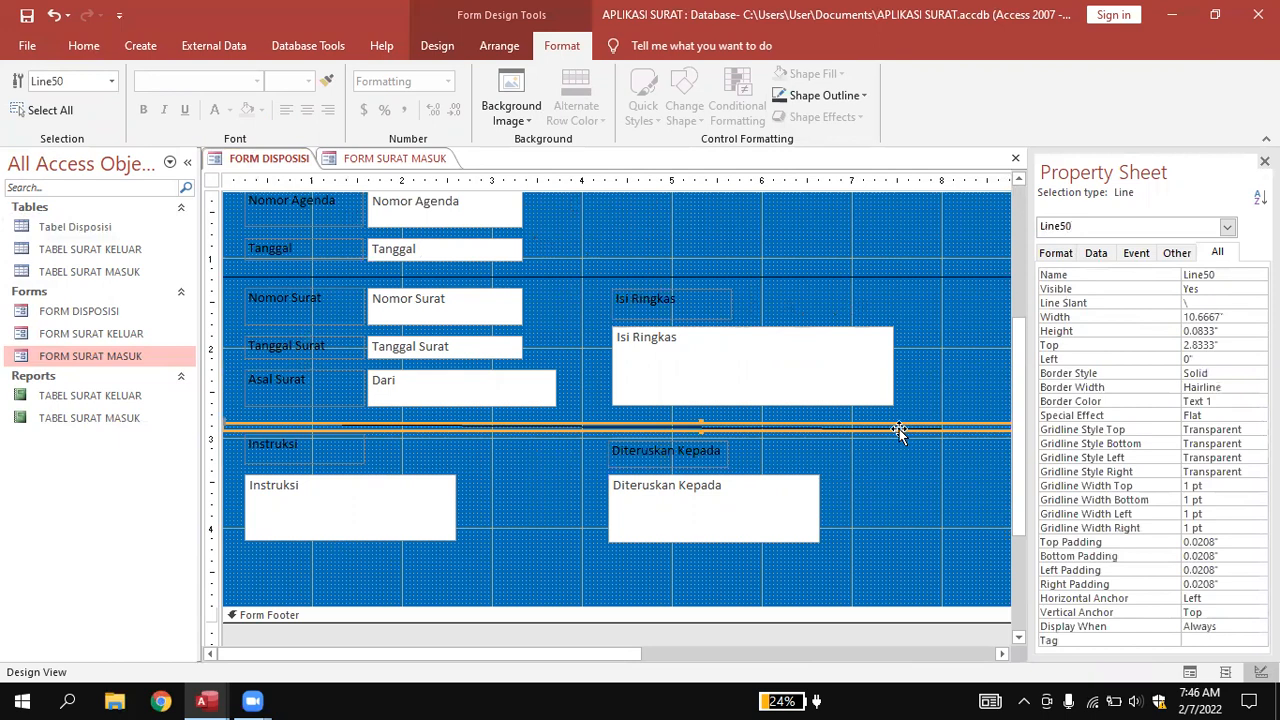
pyautogui.press('Delete')
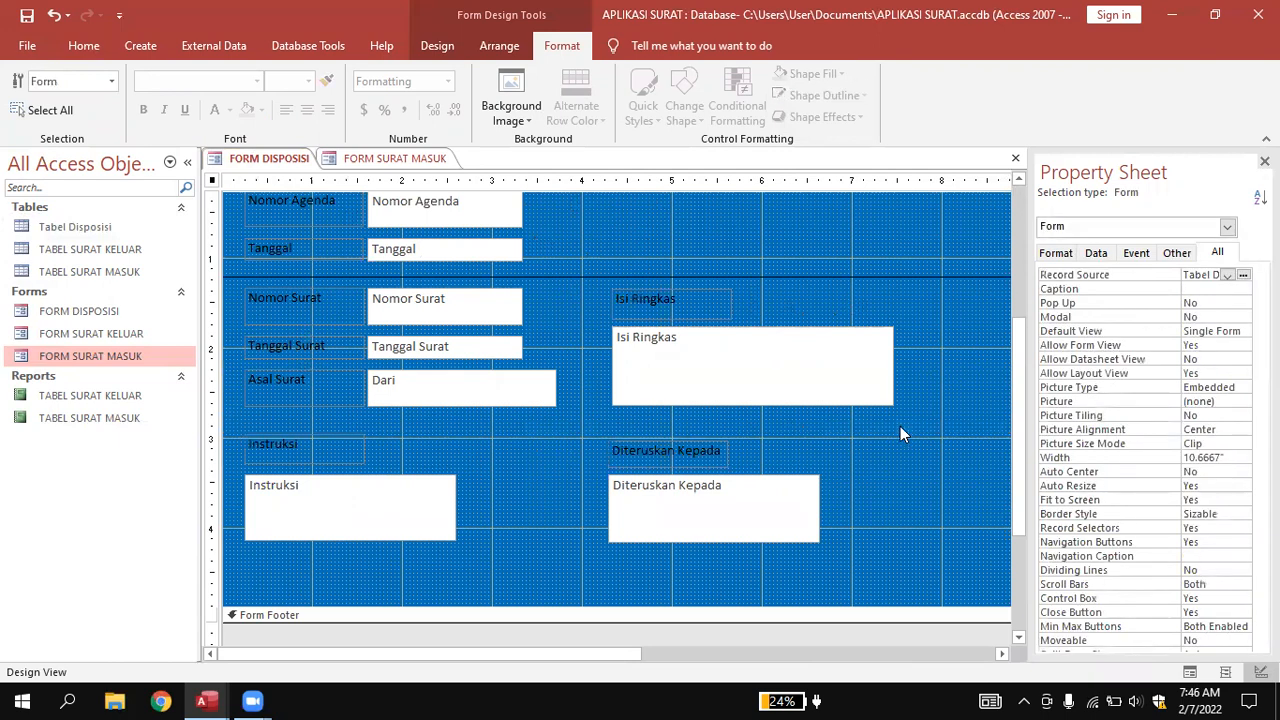
pyautogui.scroll(3, 900, 426)
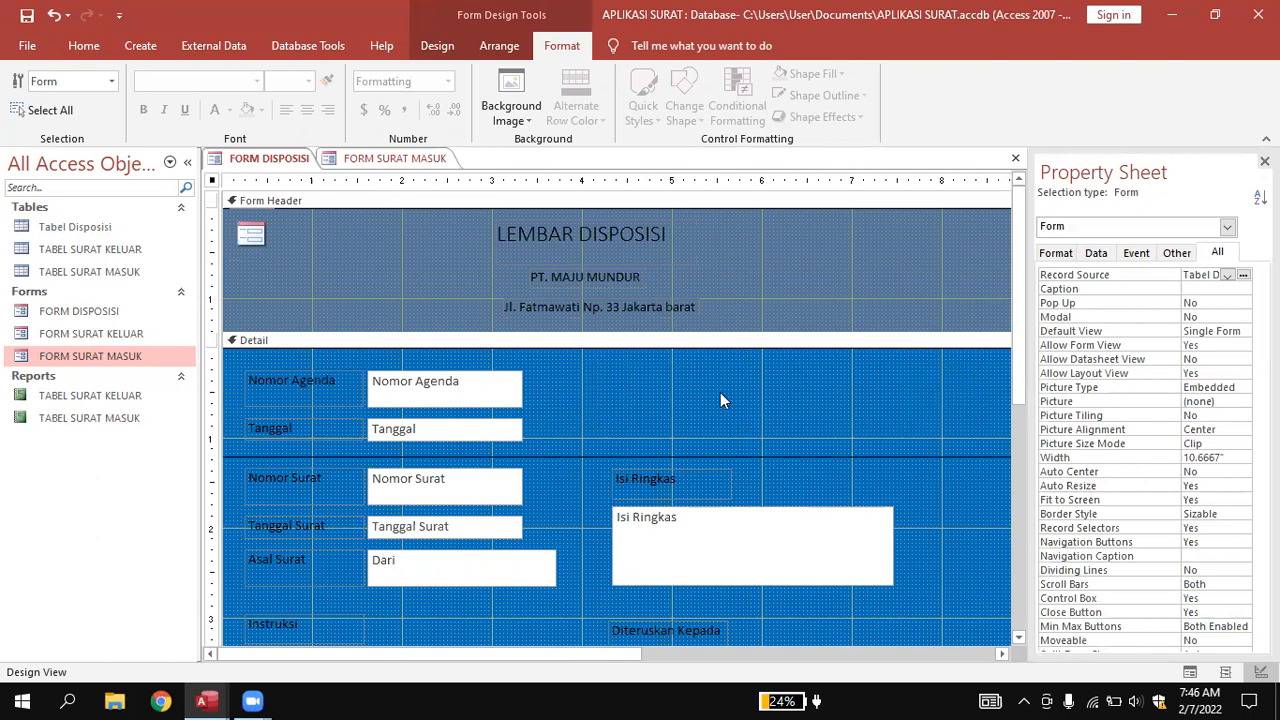
pyautogui.click(437, 47)
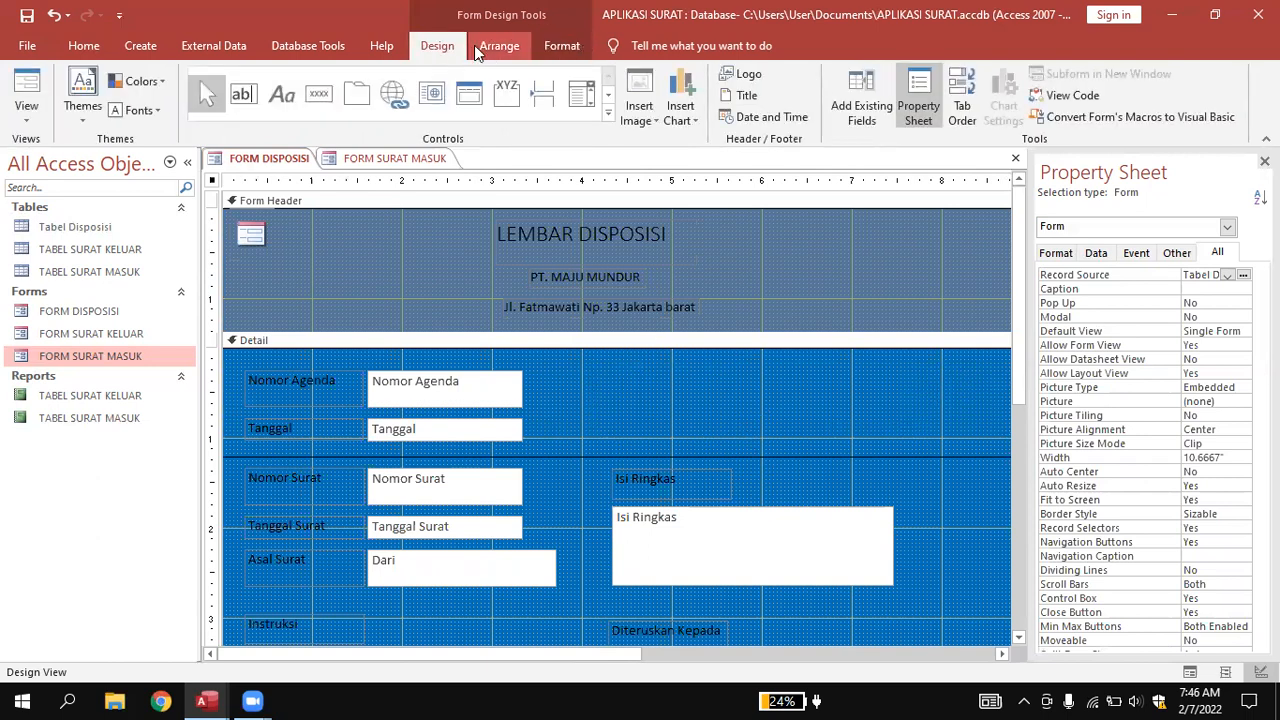
# Draw an option group right of Nomor Agenda with labels Rahasia, Penting and Biasa.
pyautogui.click(507, 92)
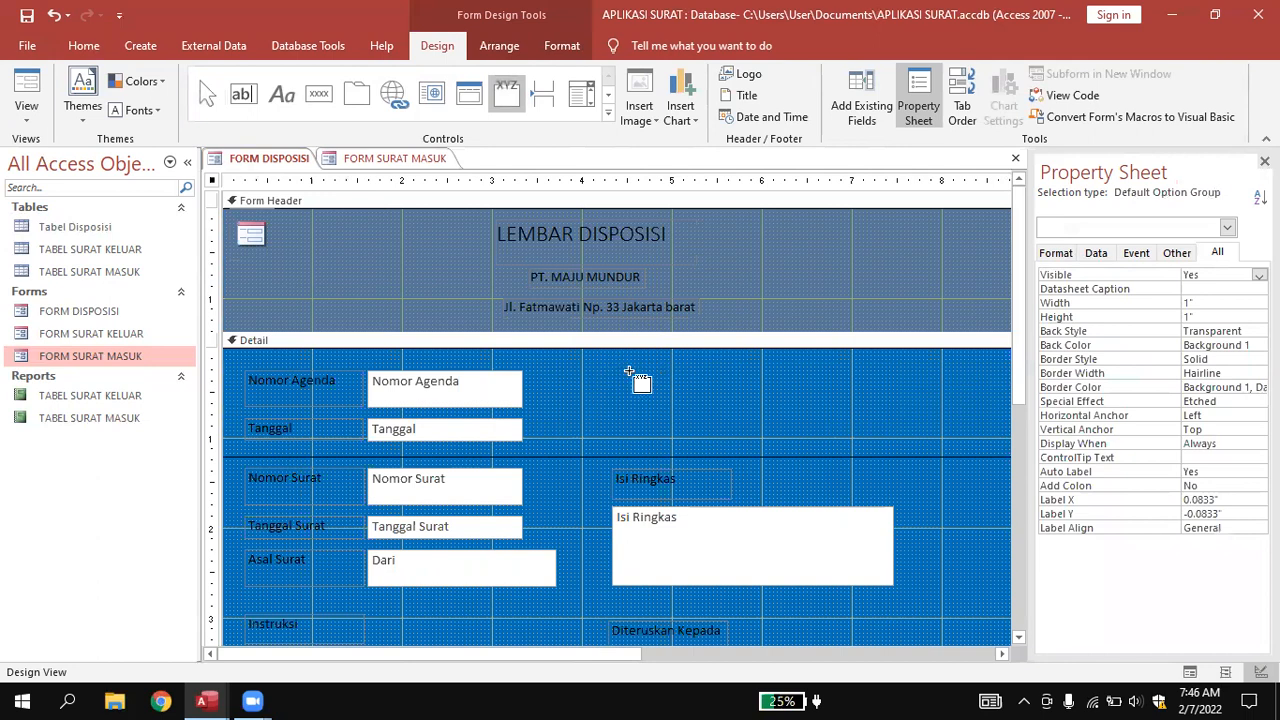
pyautogui.moveTo(607, 370); pyautogui.dragTo(874, 437)
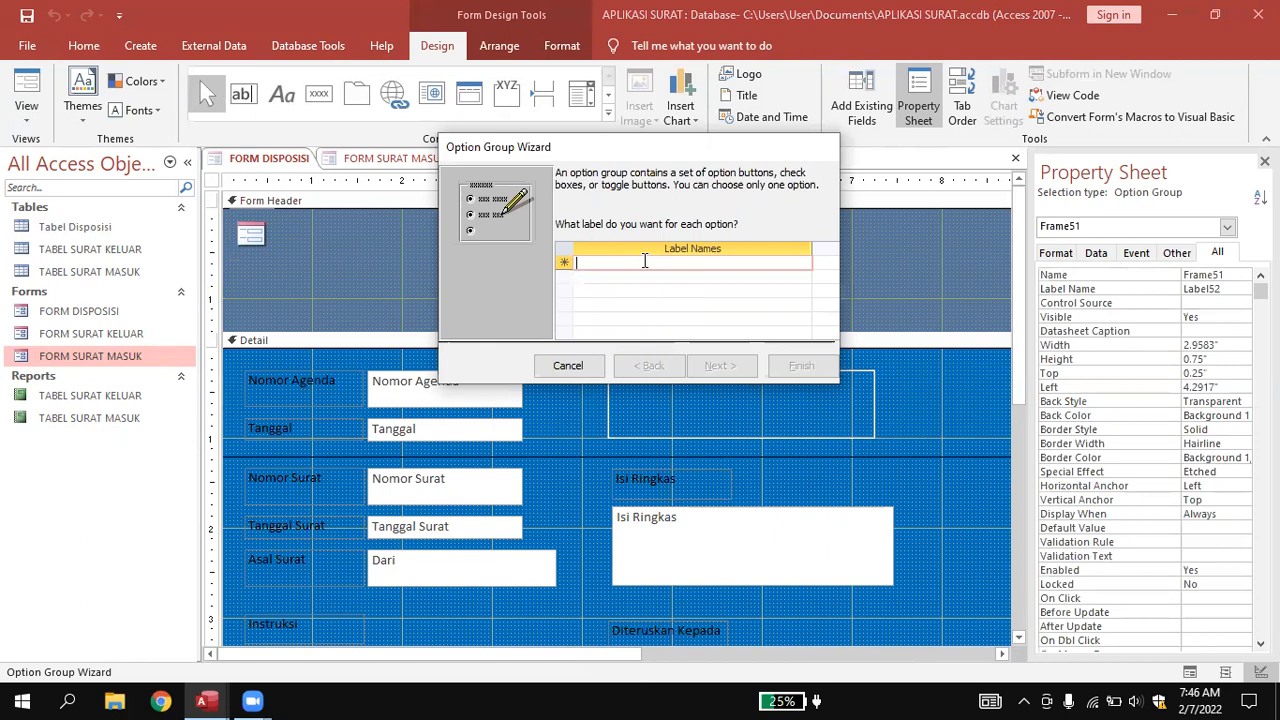
pyautogui.write('Raha')
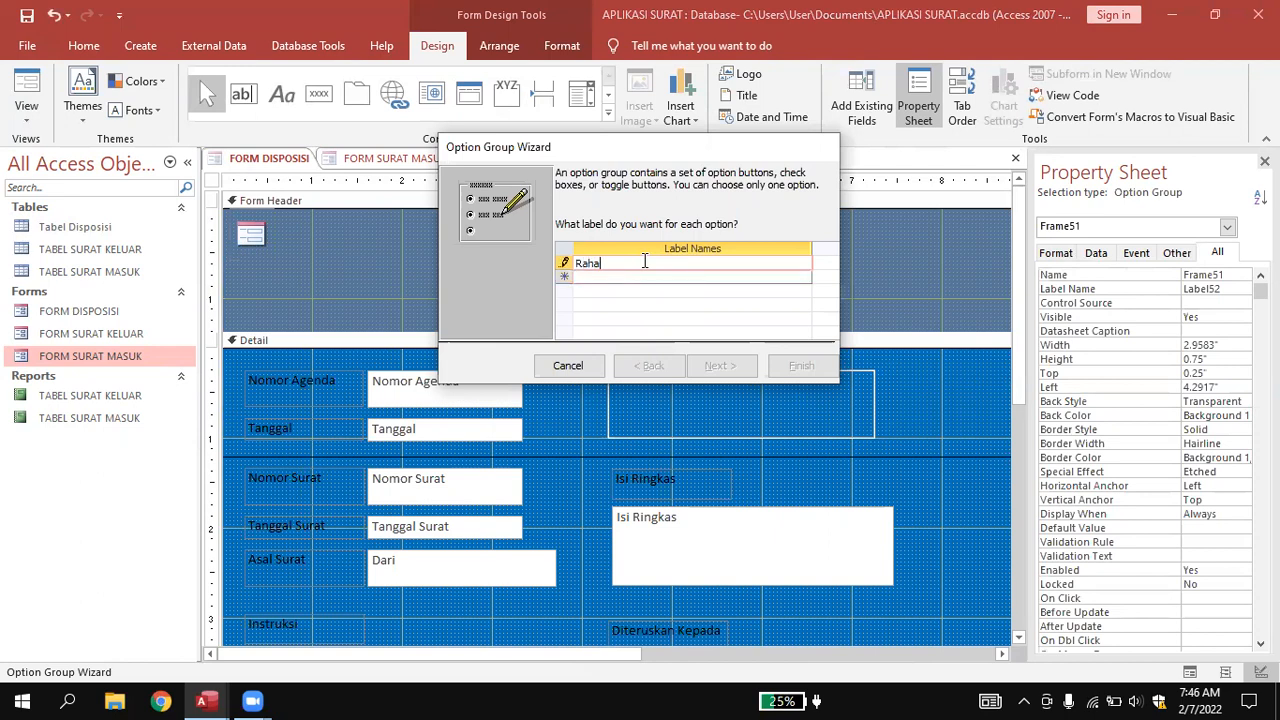
pyautogui.write('sia')
pyautogui.click(643, 277)
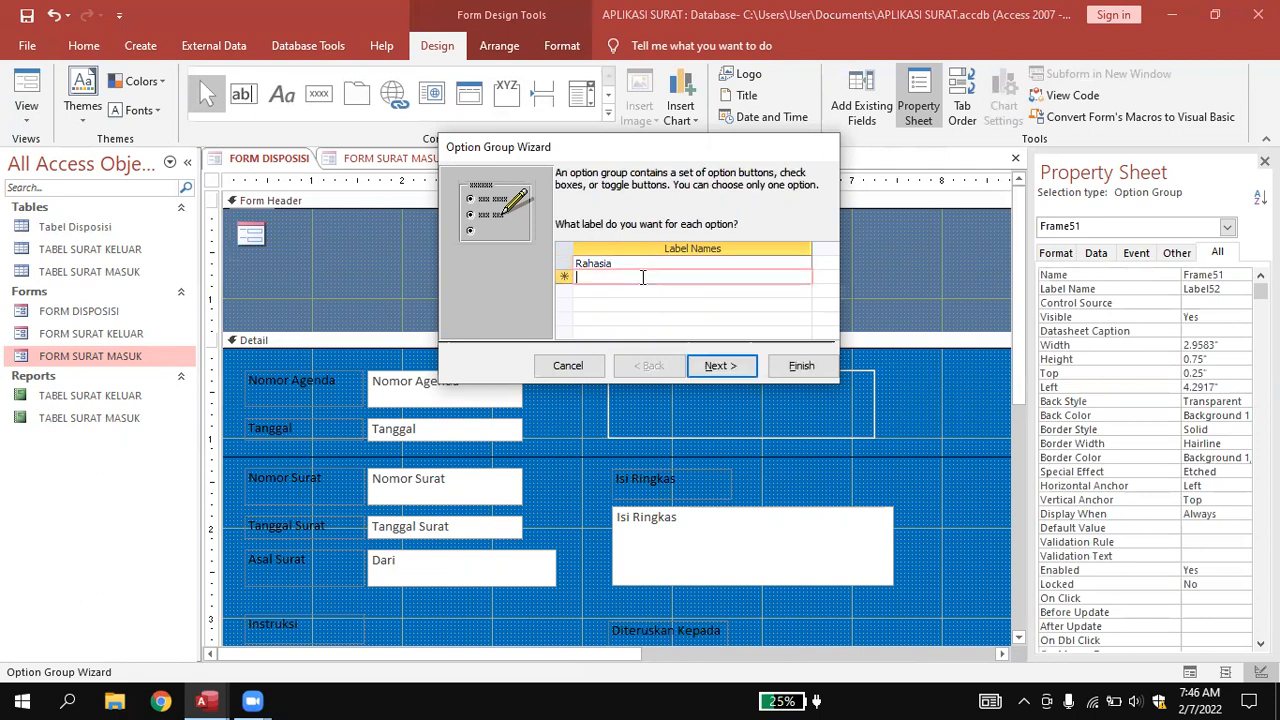
pyautogui.write('Penting')
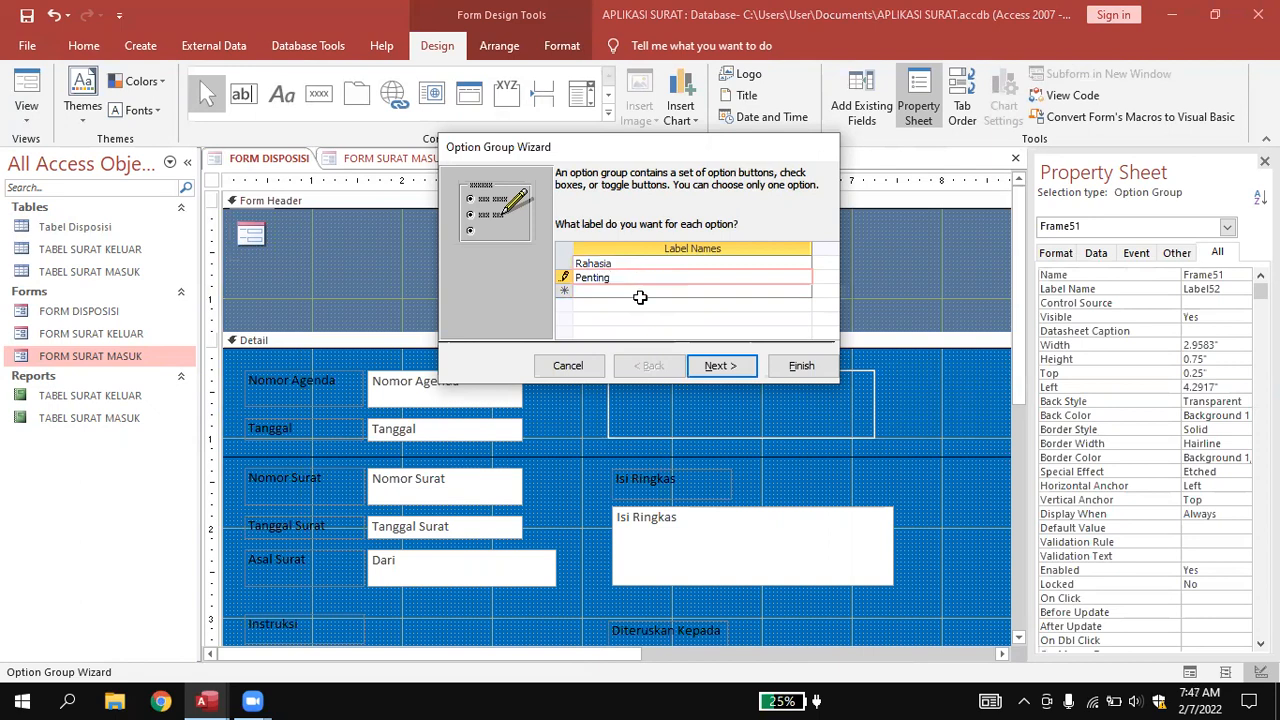
pyautogui.click(640, 293)
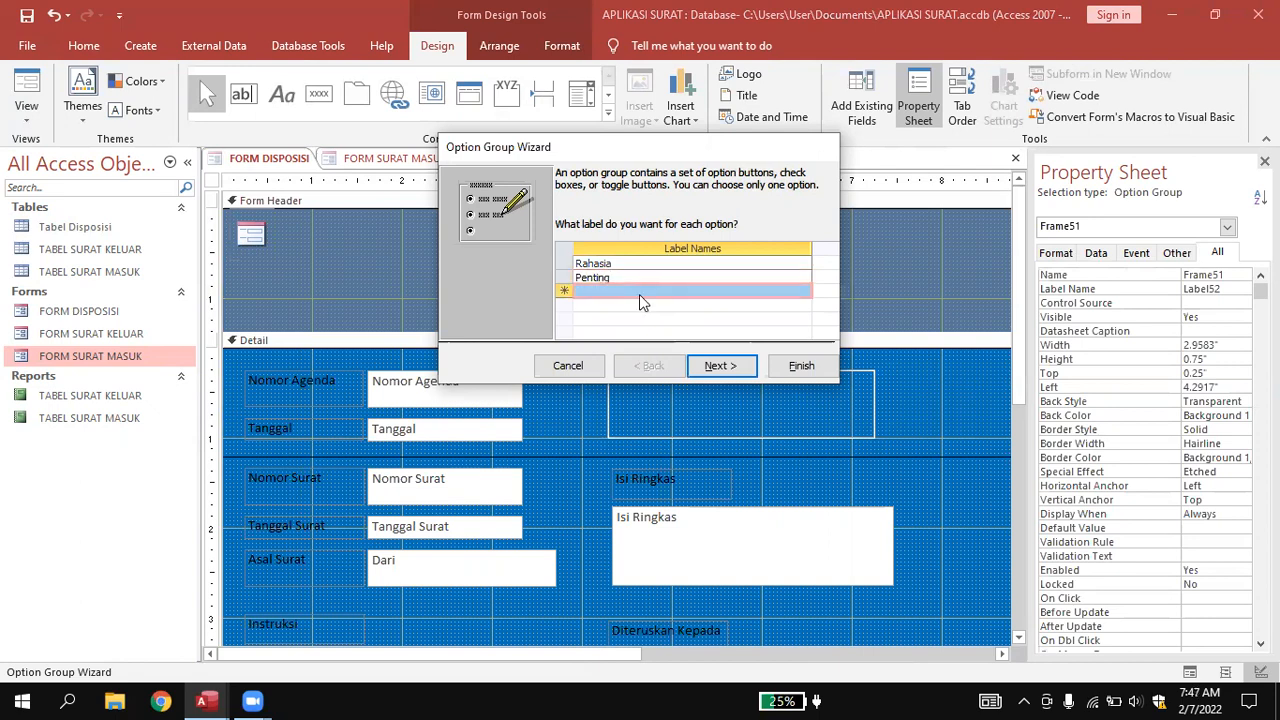
pyautogui.click(641, 291)
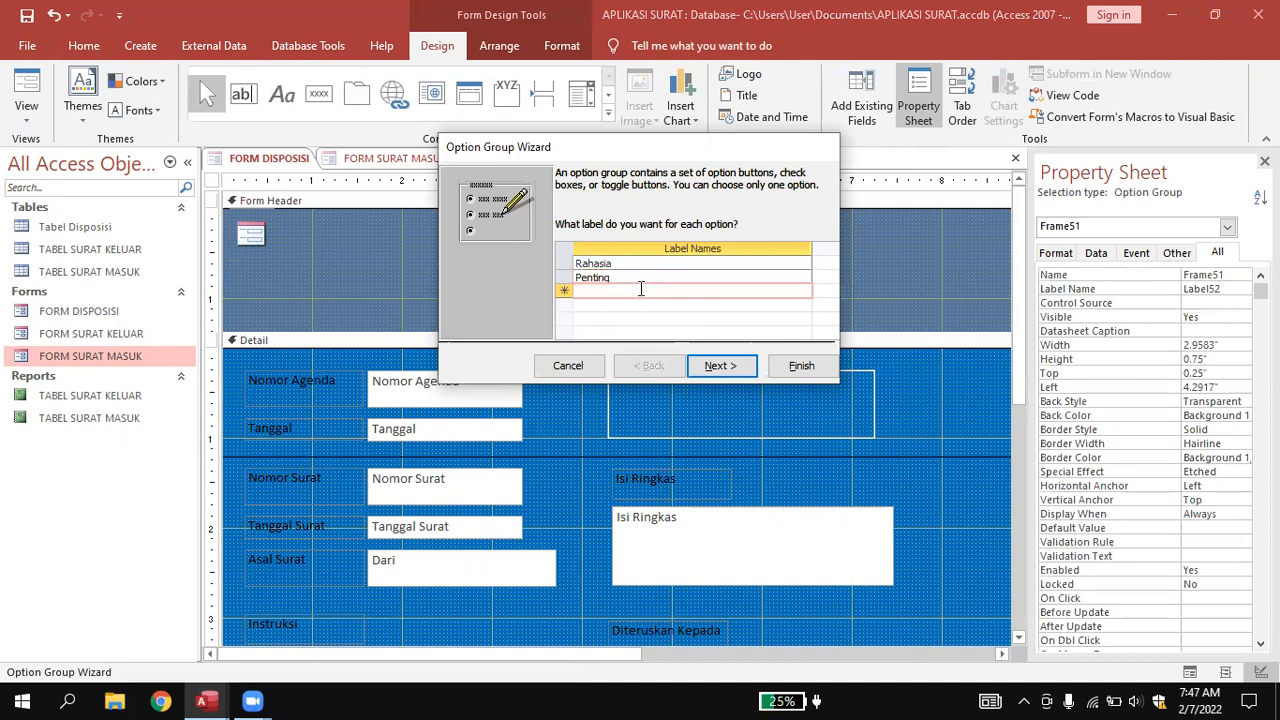
pyautogui.write('Biasa')
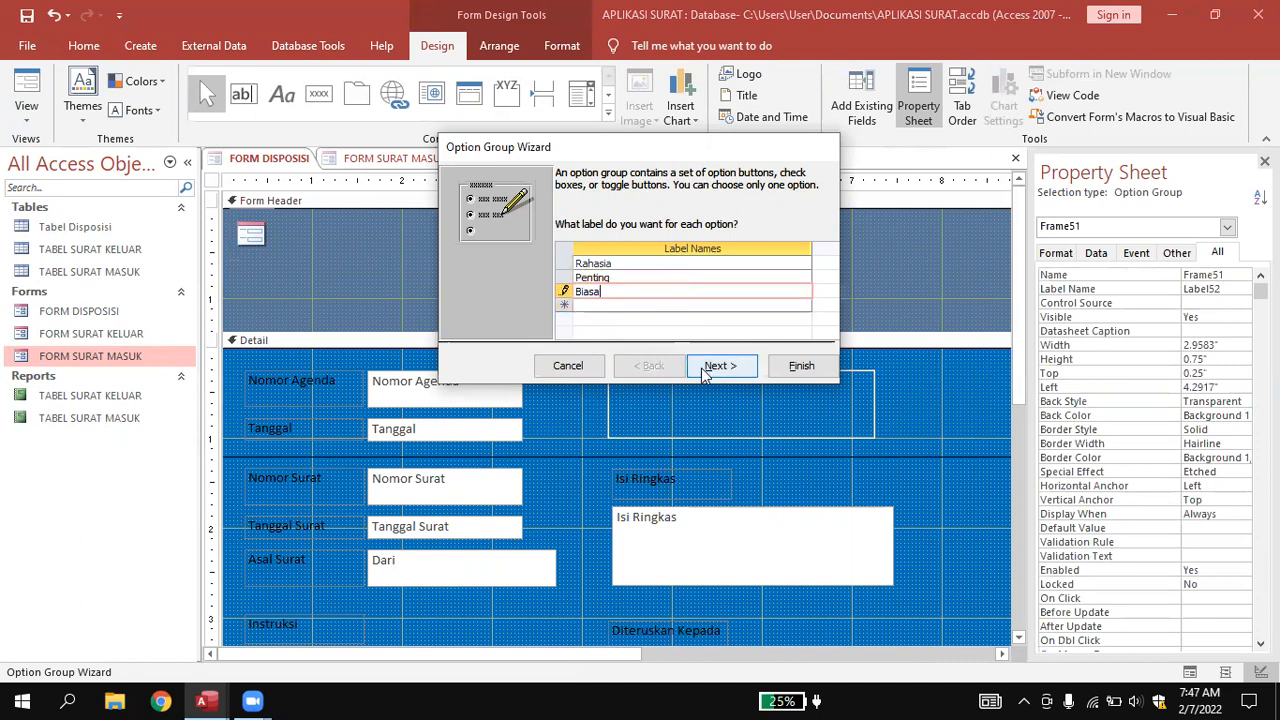
# Keep Rahasia as default with values 1, 2, 3 and use check boxes as the option style.
pyautogui.click(706, 368)
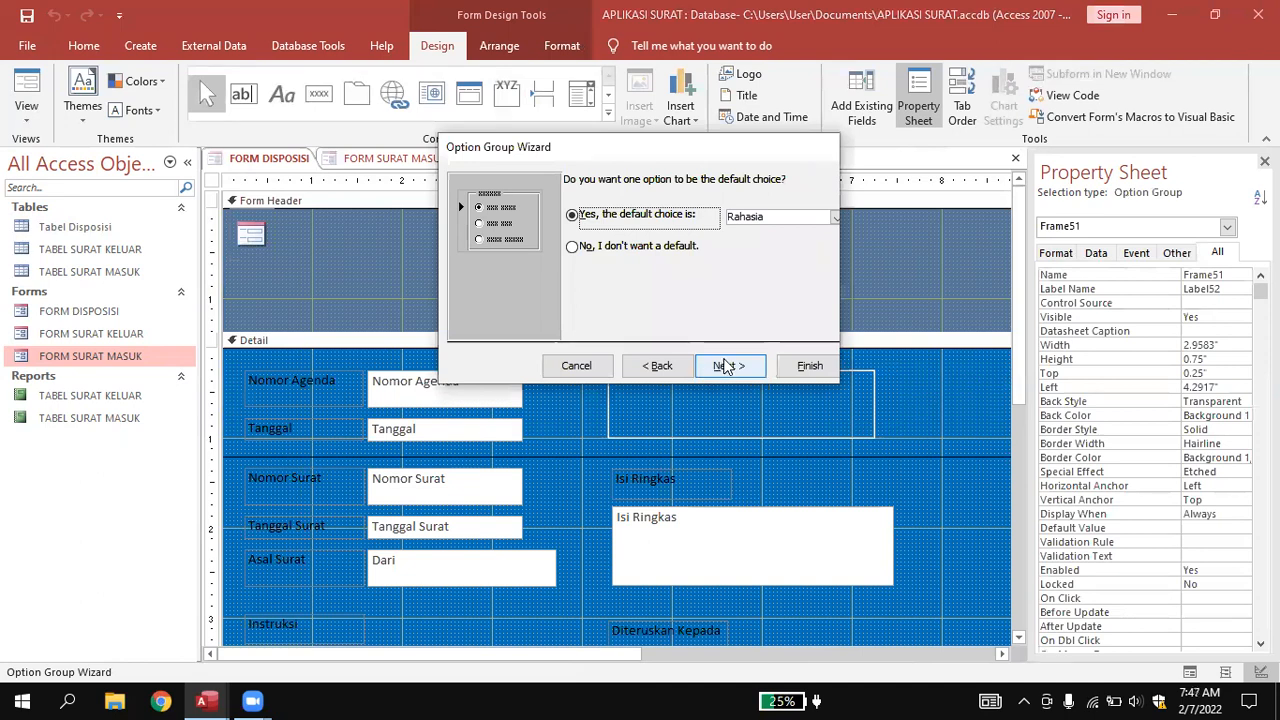
pyautogui.click(727, 366)
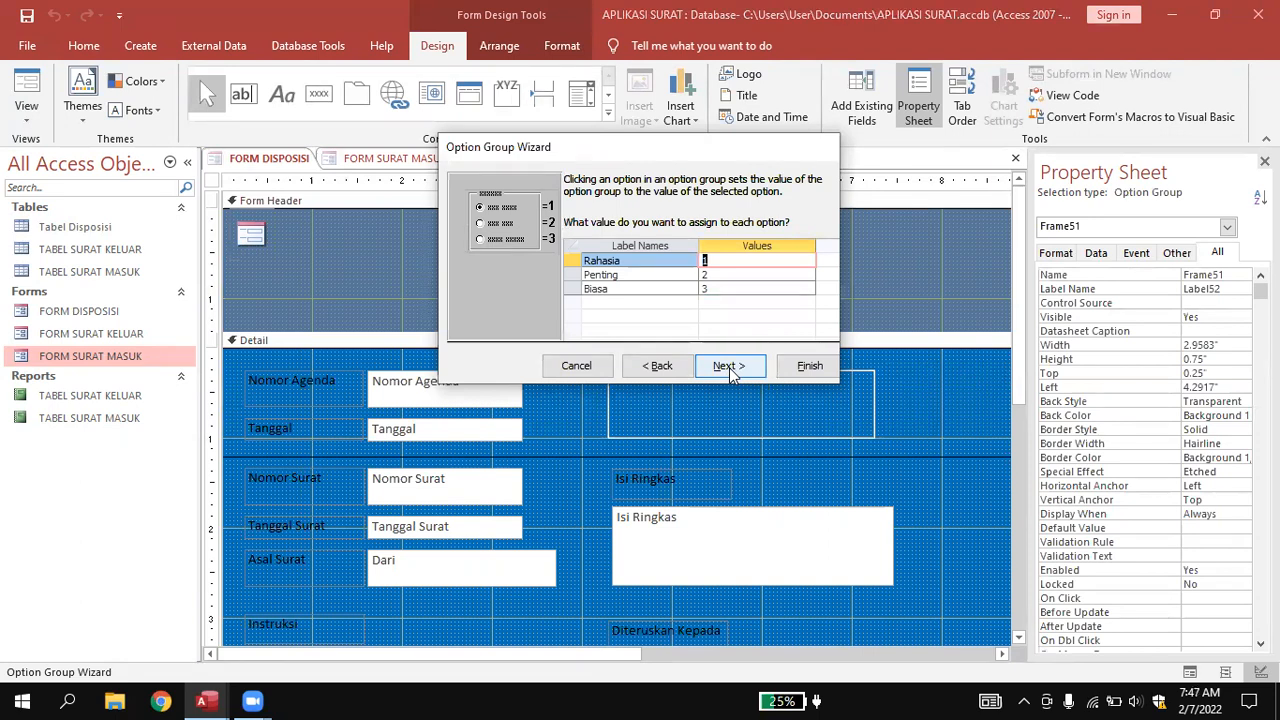
pyautogui.click(728, 366)
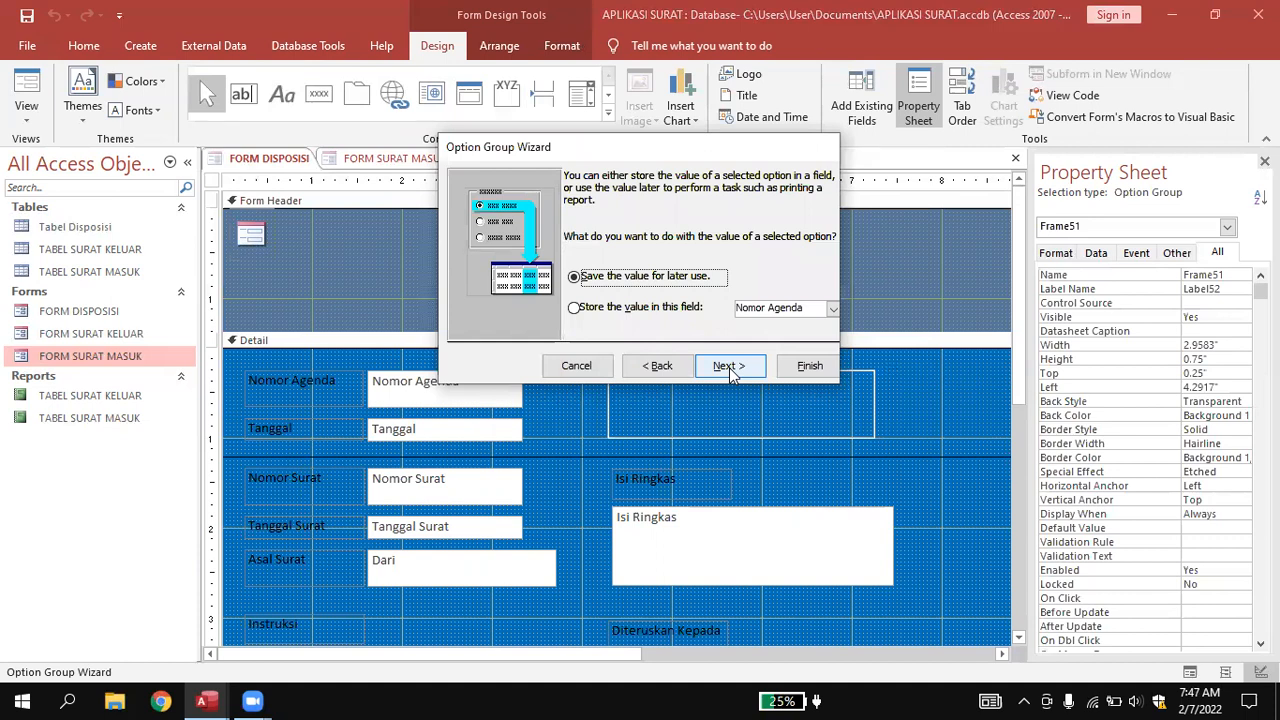
pyautogui.click(729, 366)
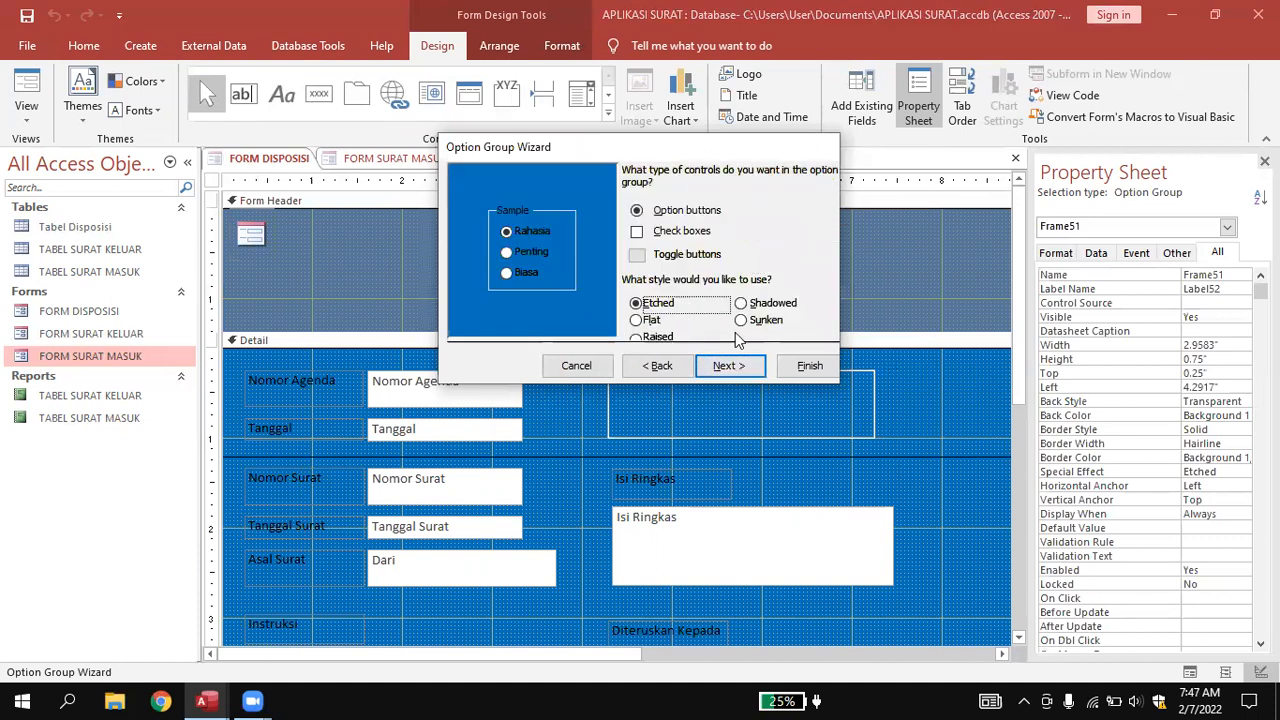
pyautogui.click(637, 232)
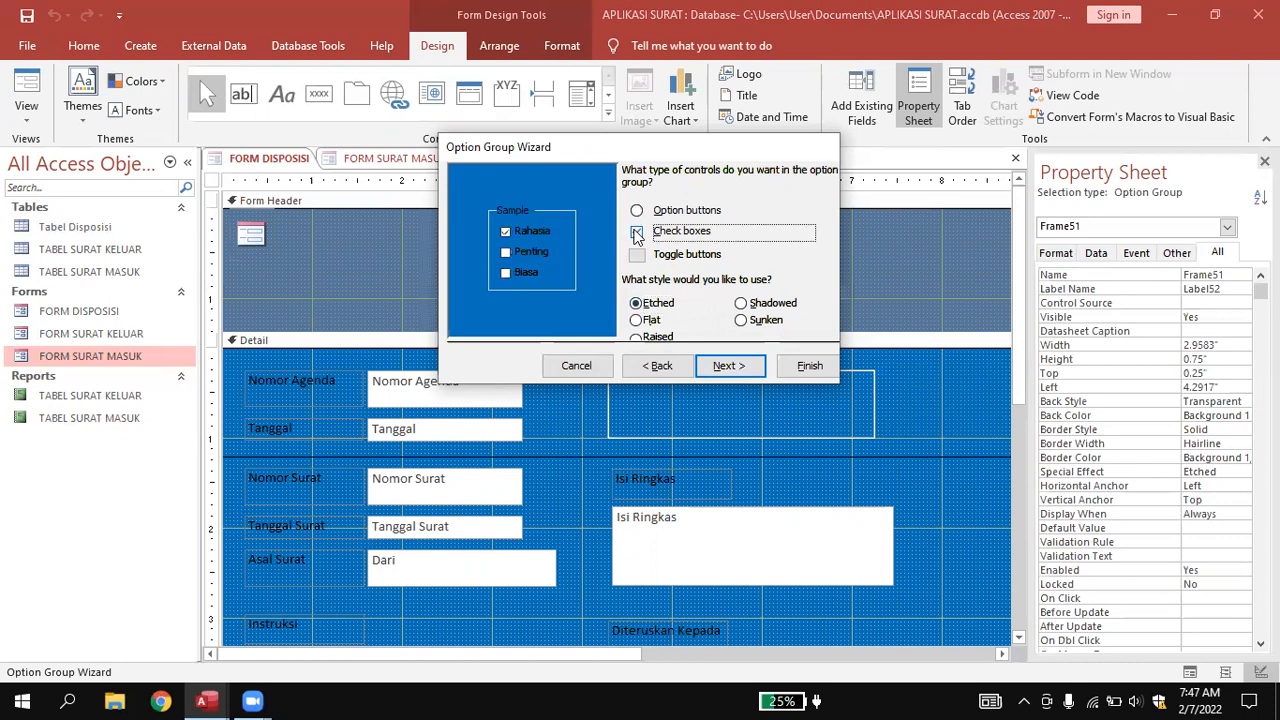
pyautogui.click(637, 210)
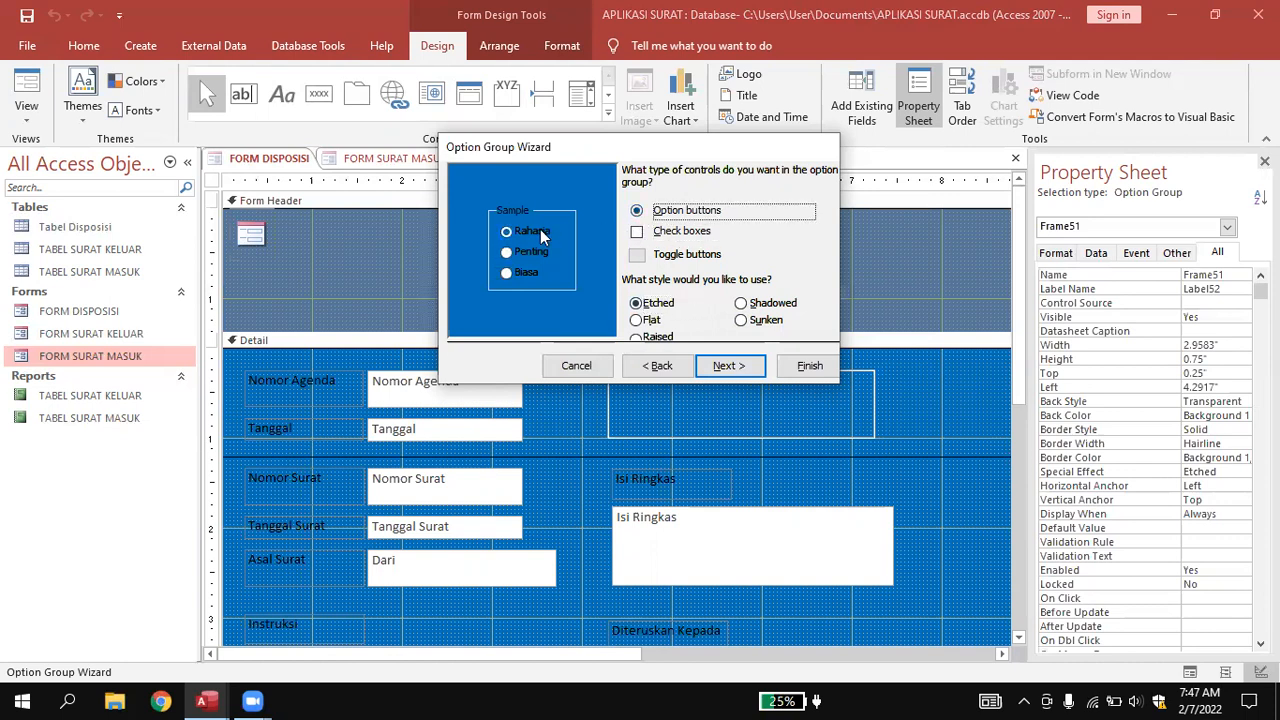
pyautogui.click(637, 256)
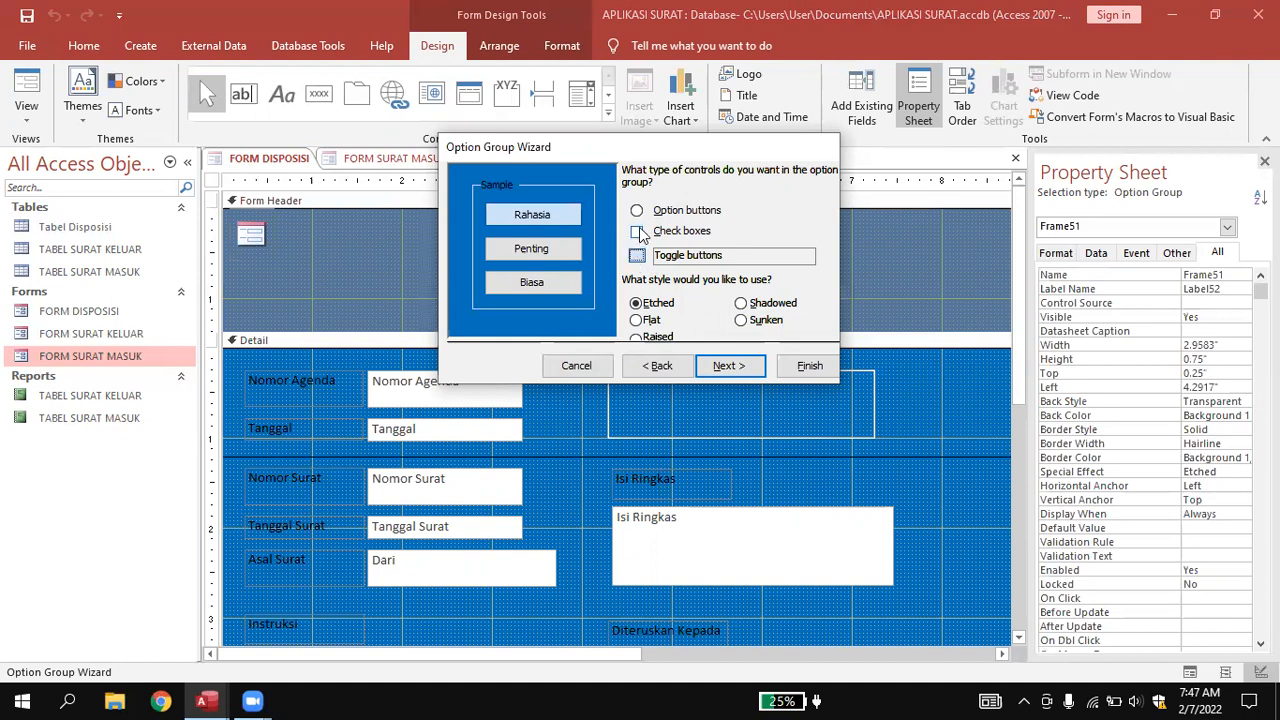
pyautogui.click(639, 232)
pyautogui.click(733, 364)
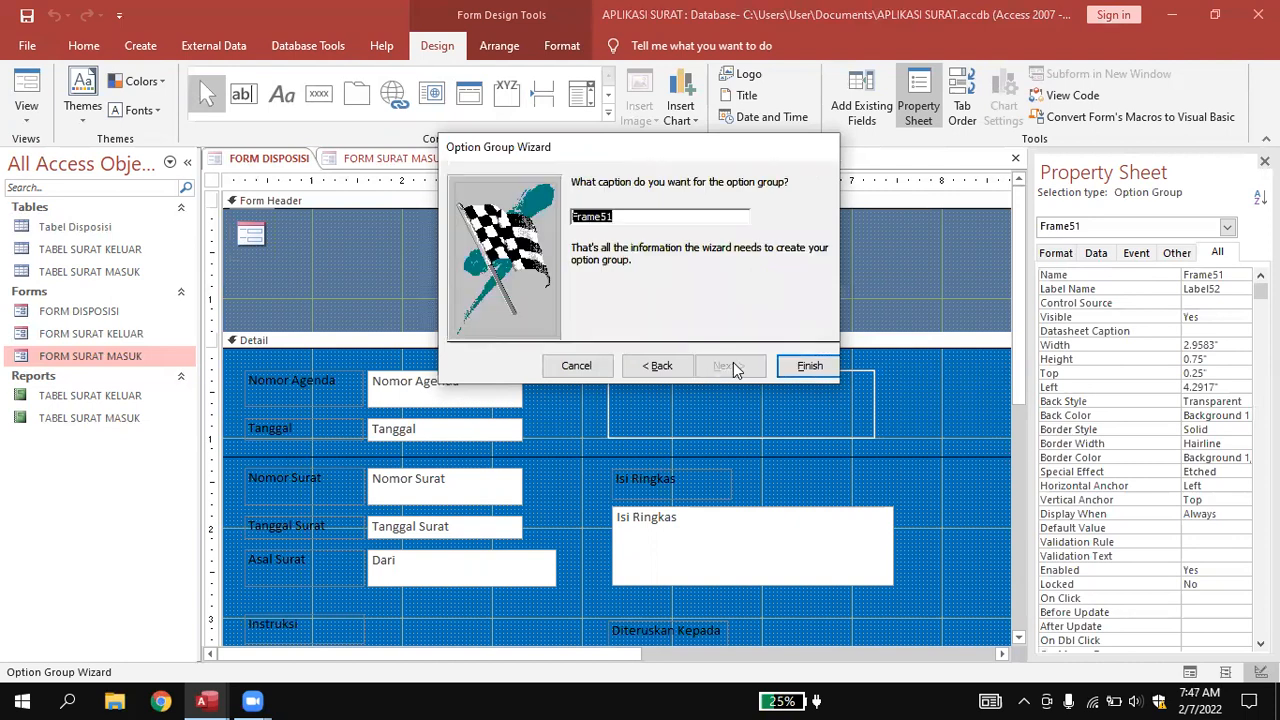
pyautogui.click(805, 368)
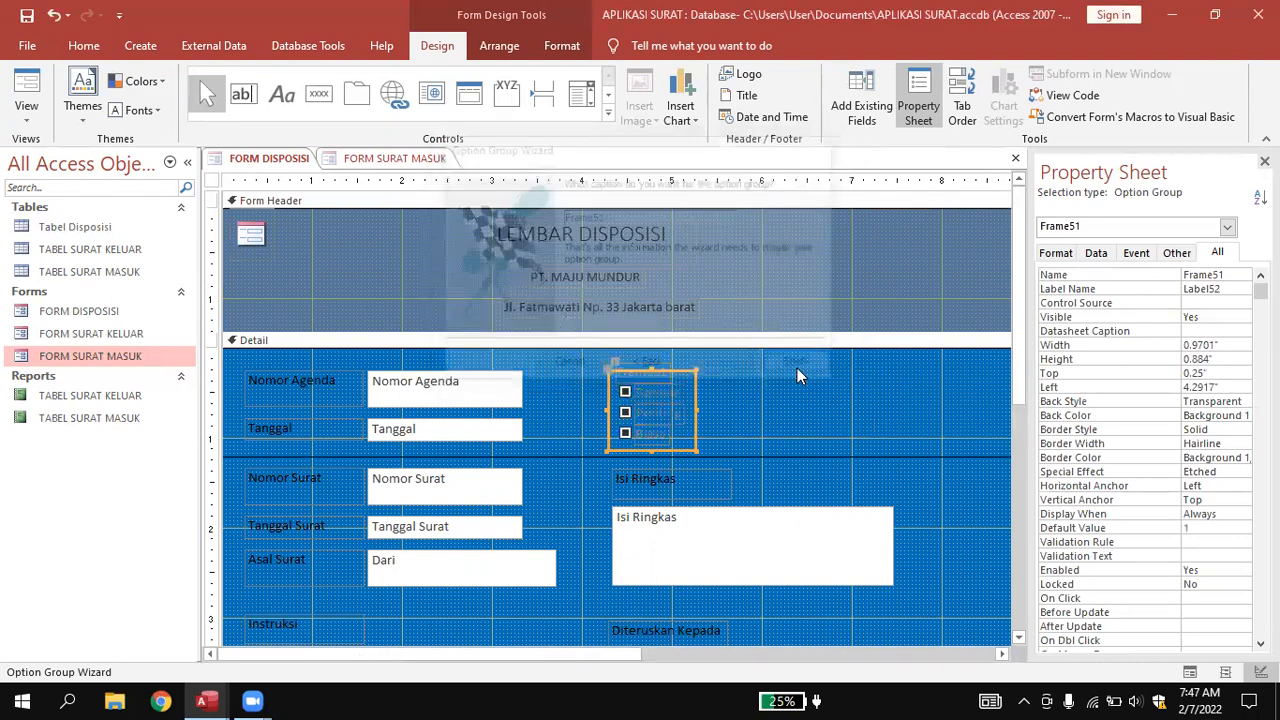
# Delete the option group's Frame51 caption label.
pyautogui.click(793, 388)
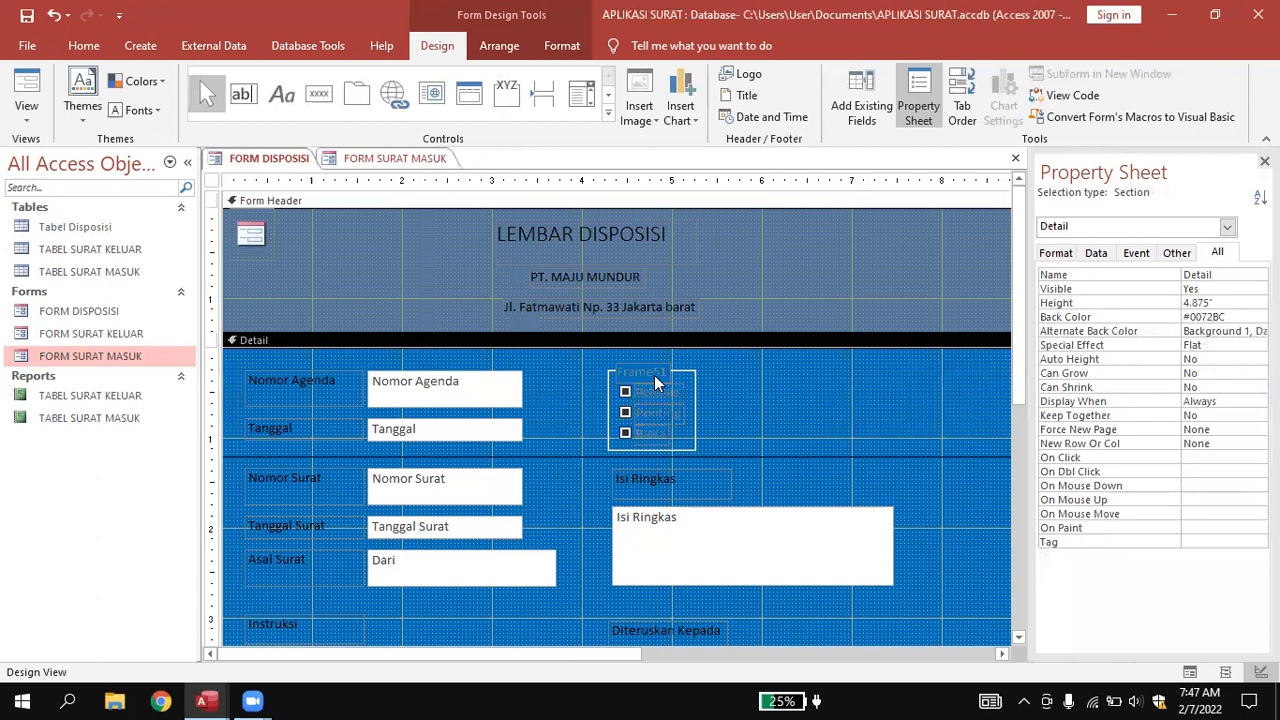
pyautogui.click(657, 370)
pyautogui.click(657, 360)
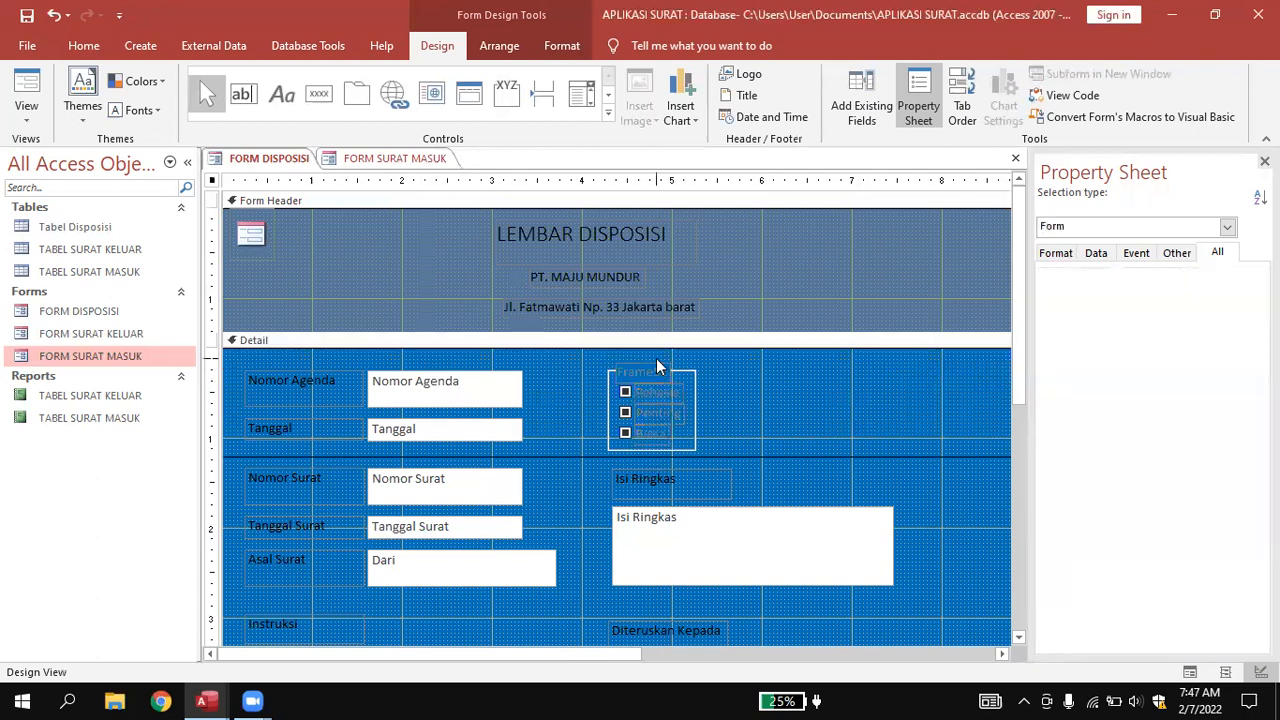
pyautogui.click(647, 364)
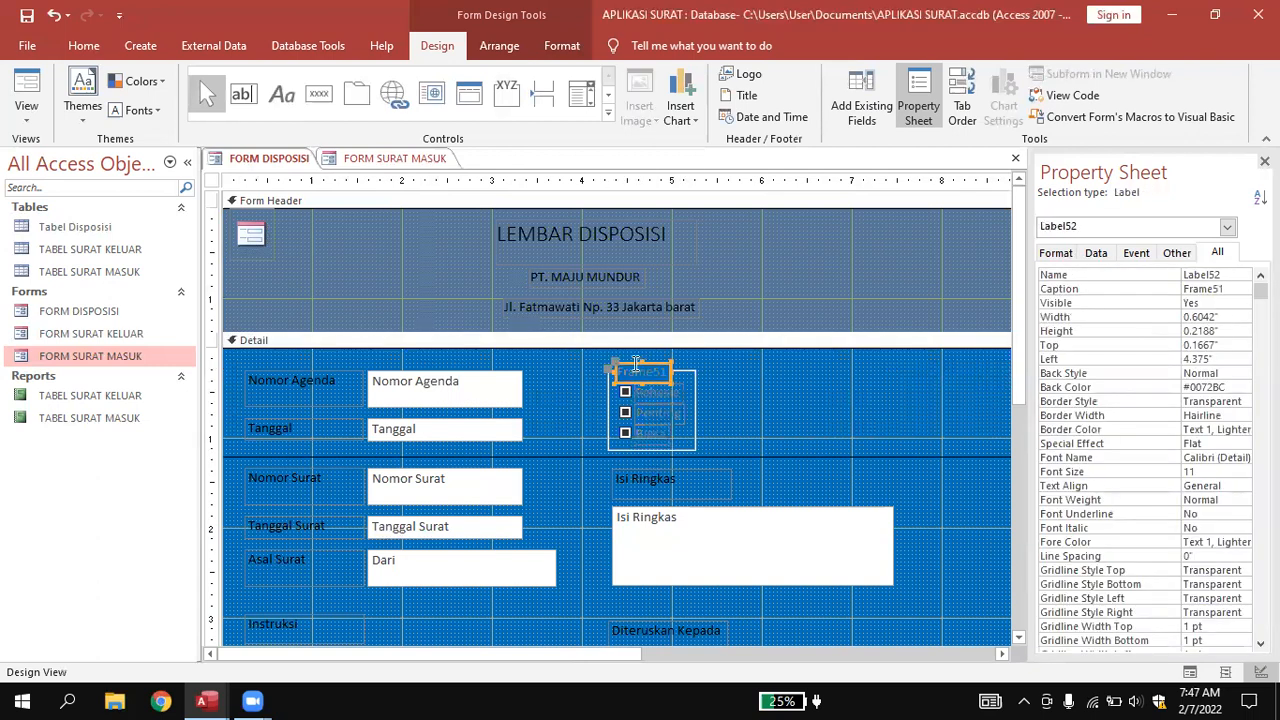
pyautogui.press('Delete')
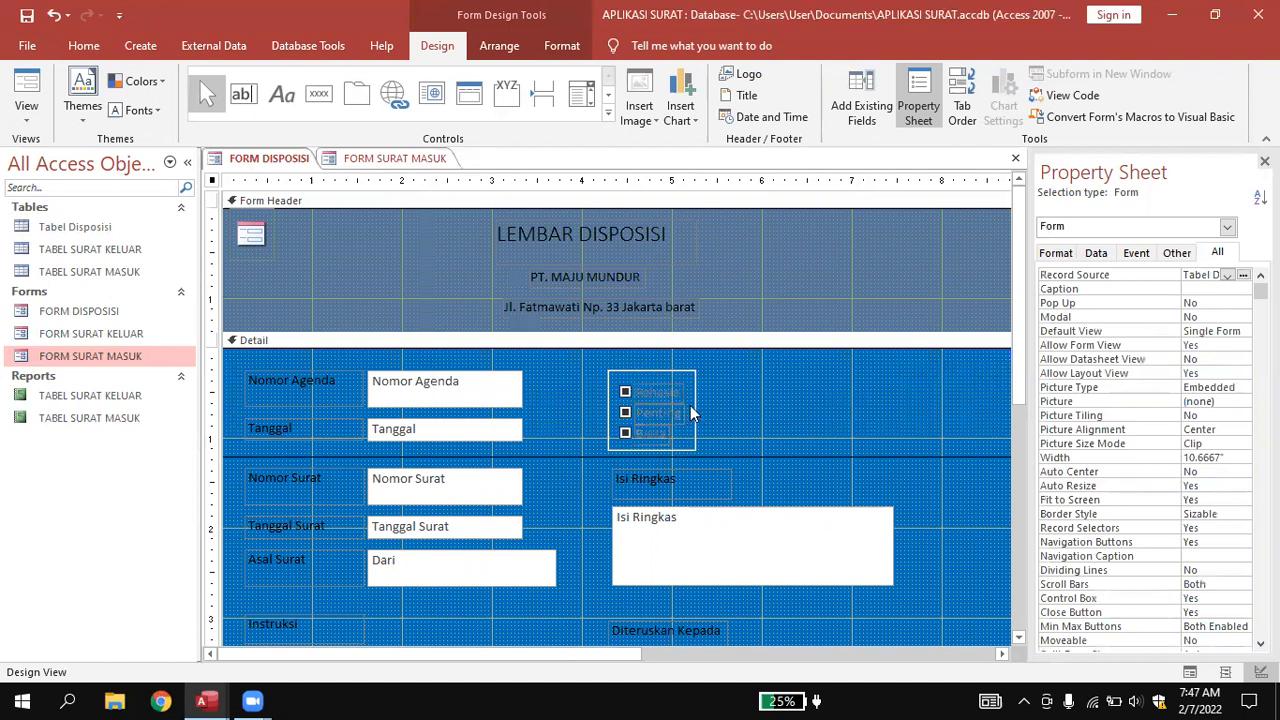
# Widen the option group frame to the right and start editing the Rahasia label text.
pyautogui.click(692, 414)
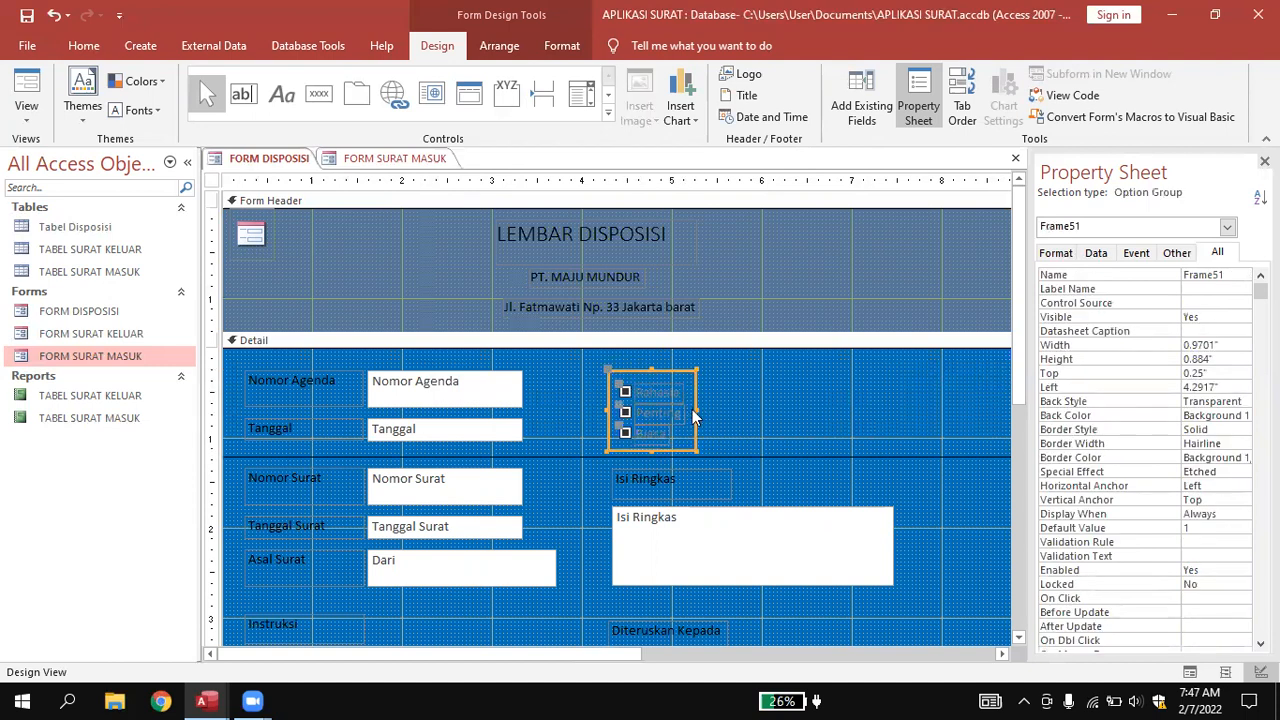
pyautogui.moveTo(697, 410); pyautogui.dragTo(820, 416)
pyautogui.click(660, 392)
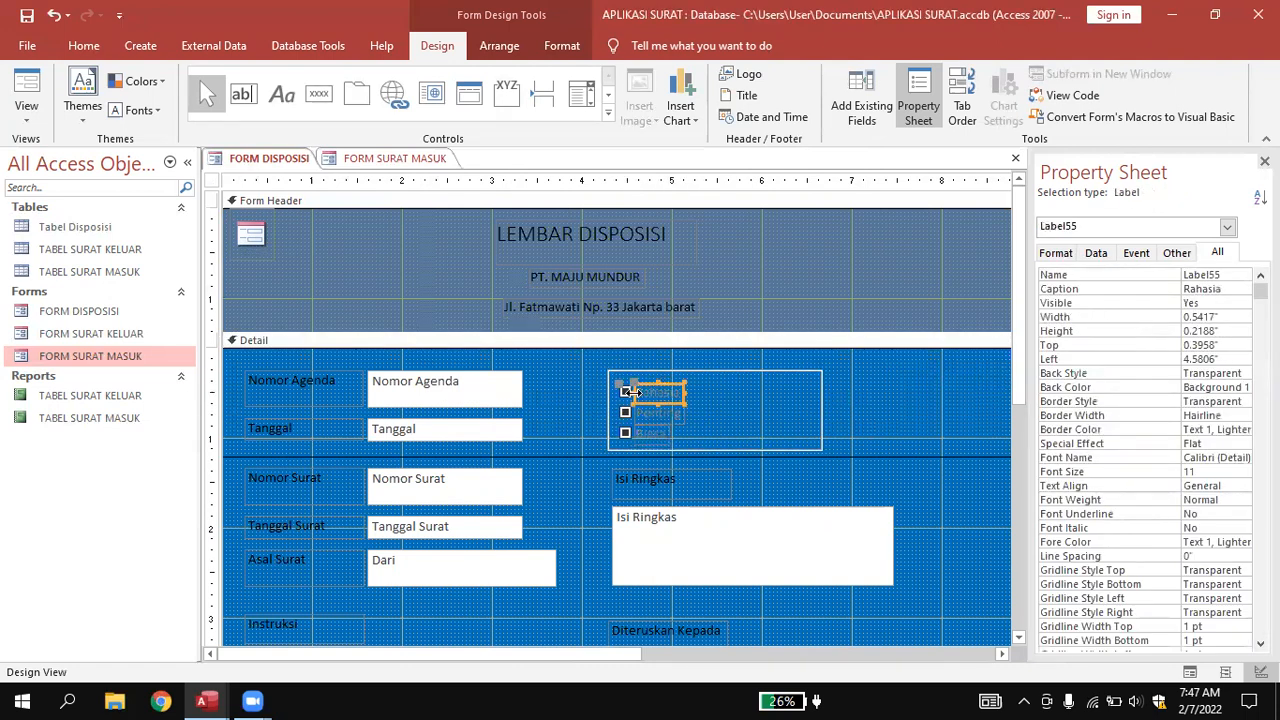
pyautogui.doubleClick(638, 392)
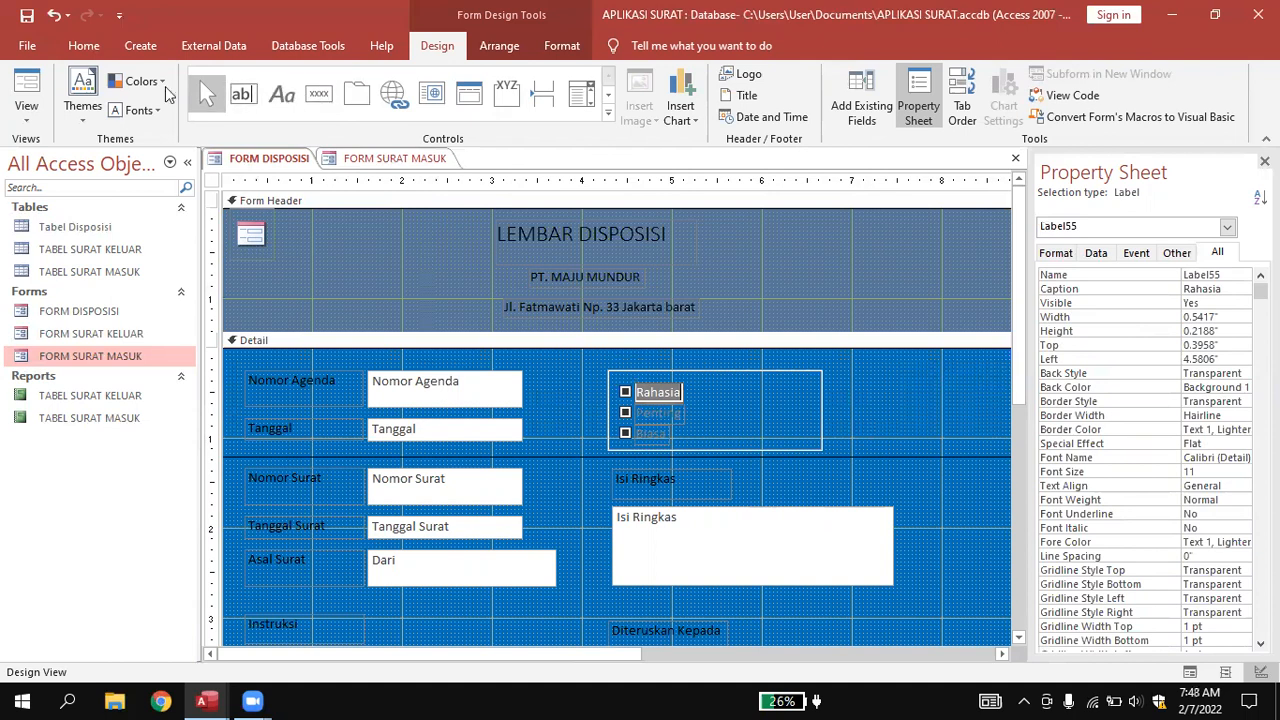
pyautogui.click(562, 45)
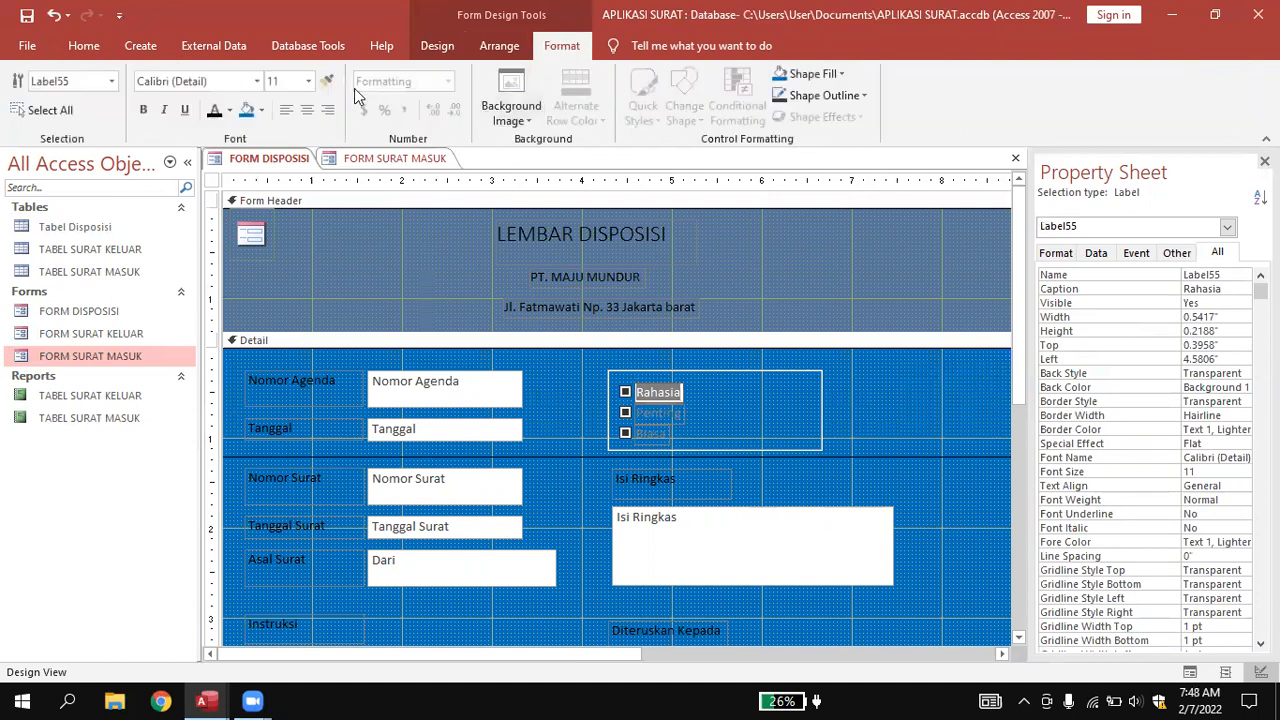
# Make the Penting and Biasa option label text black (Text 1).
pyautogui.click(745, 393)
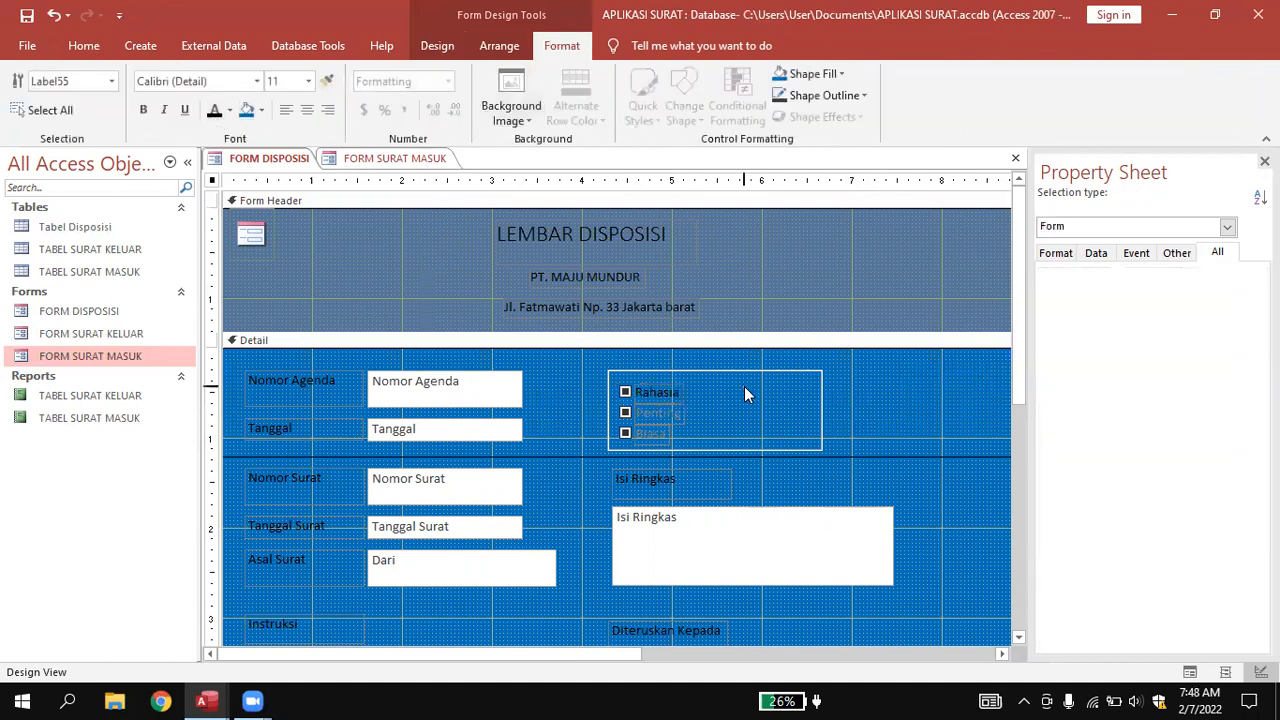
pyautogui.click(645, 412)
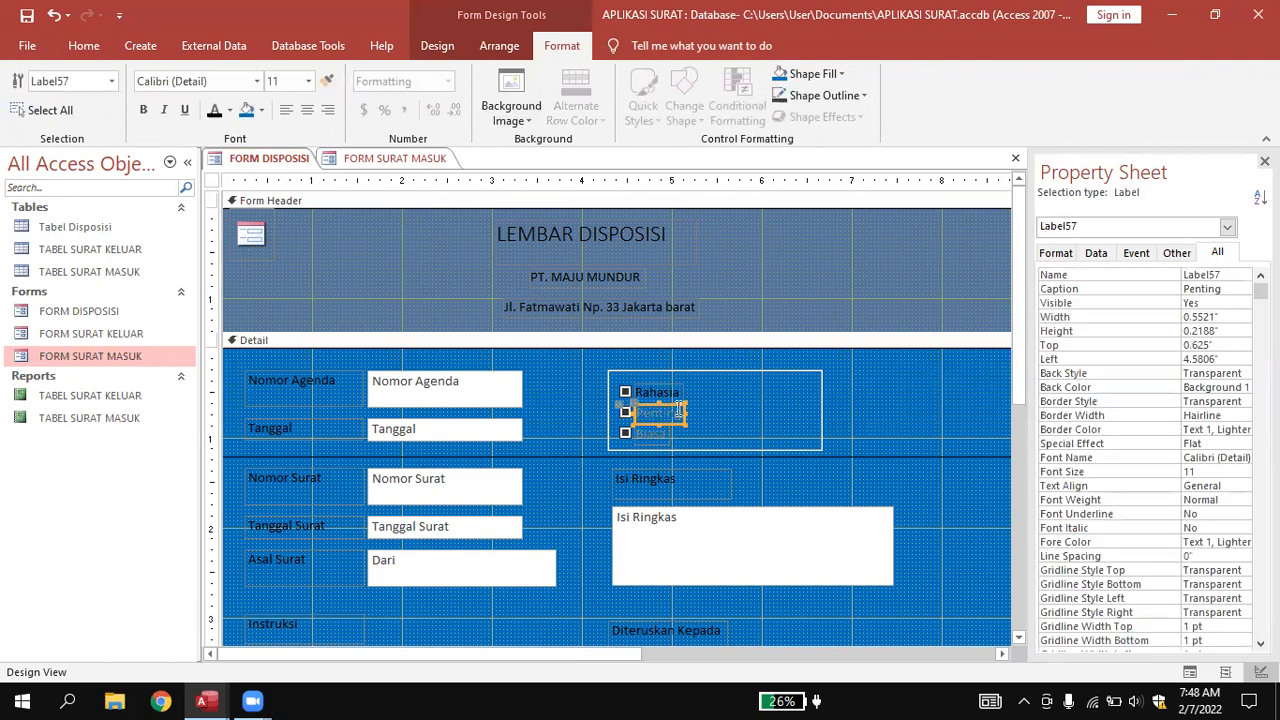
pyautogui.doubleClick(678, 410)
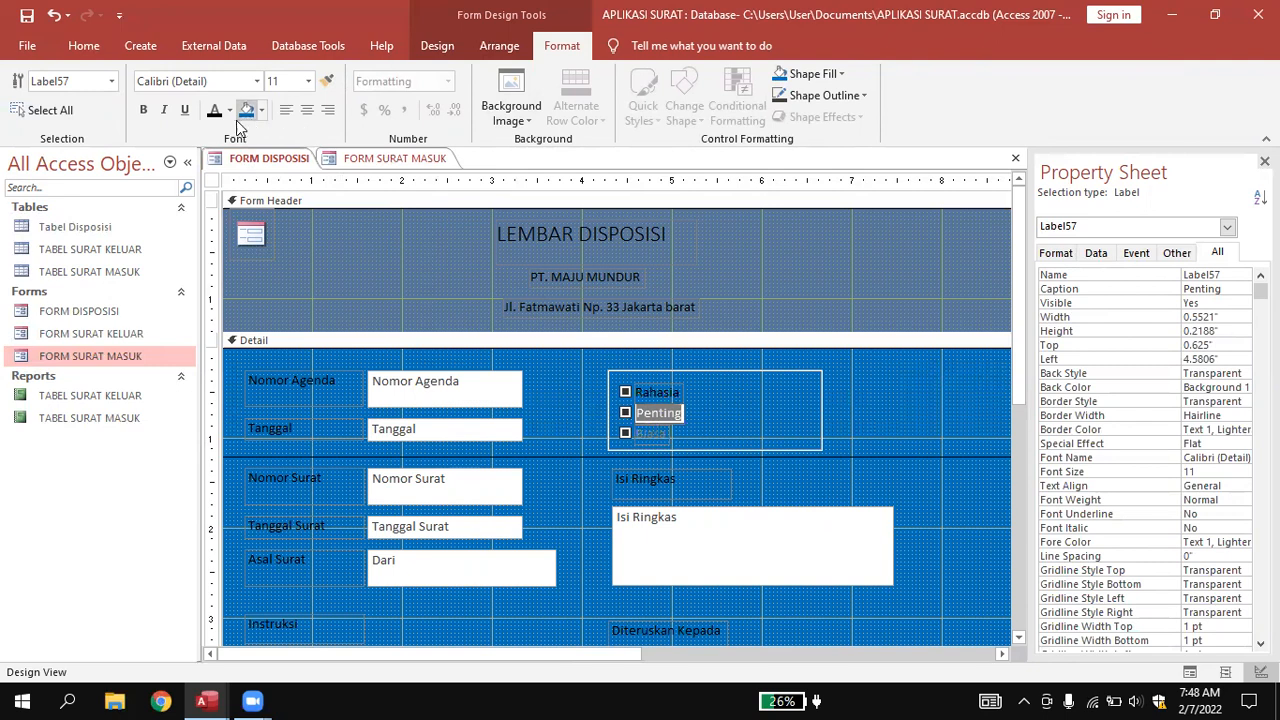
pyautogui.click(664, 438)
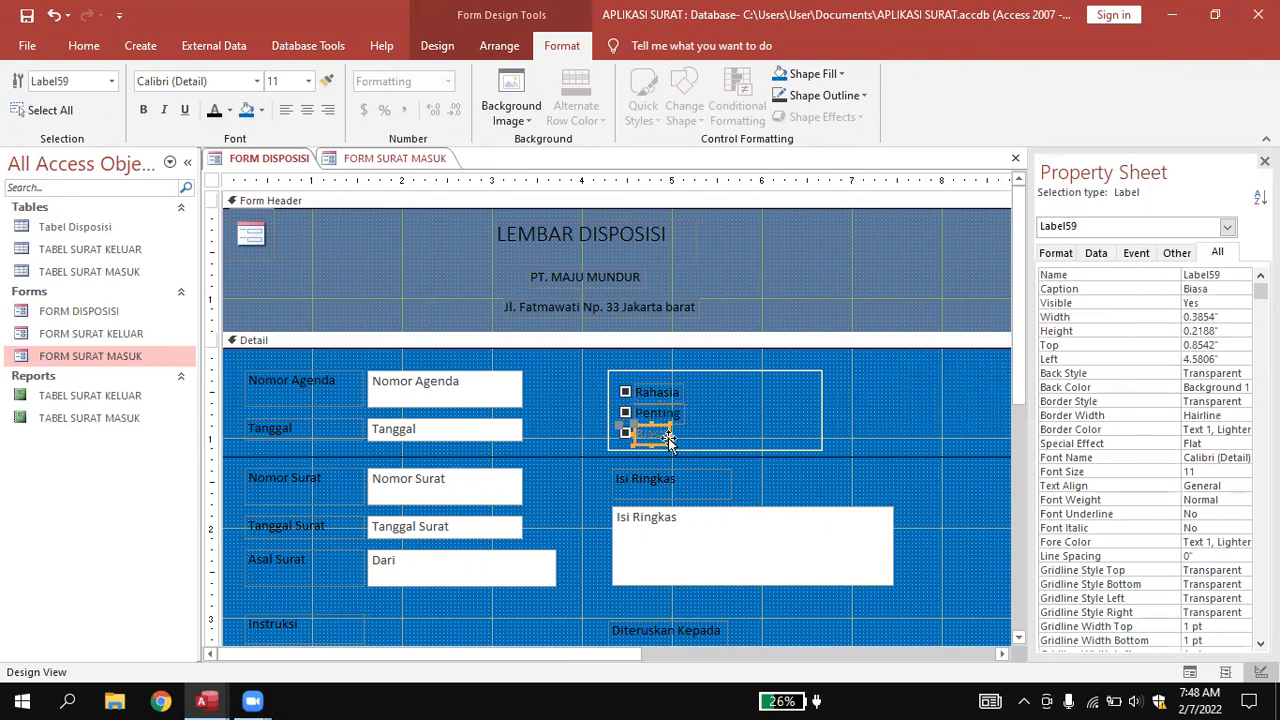
pyautogui.click(665, 434)
pyautogui.moveTo(666, 434); pyautogui.dragTo(620, 424)
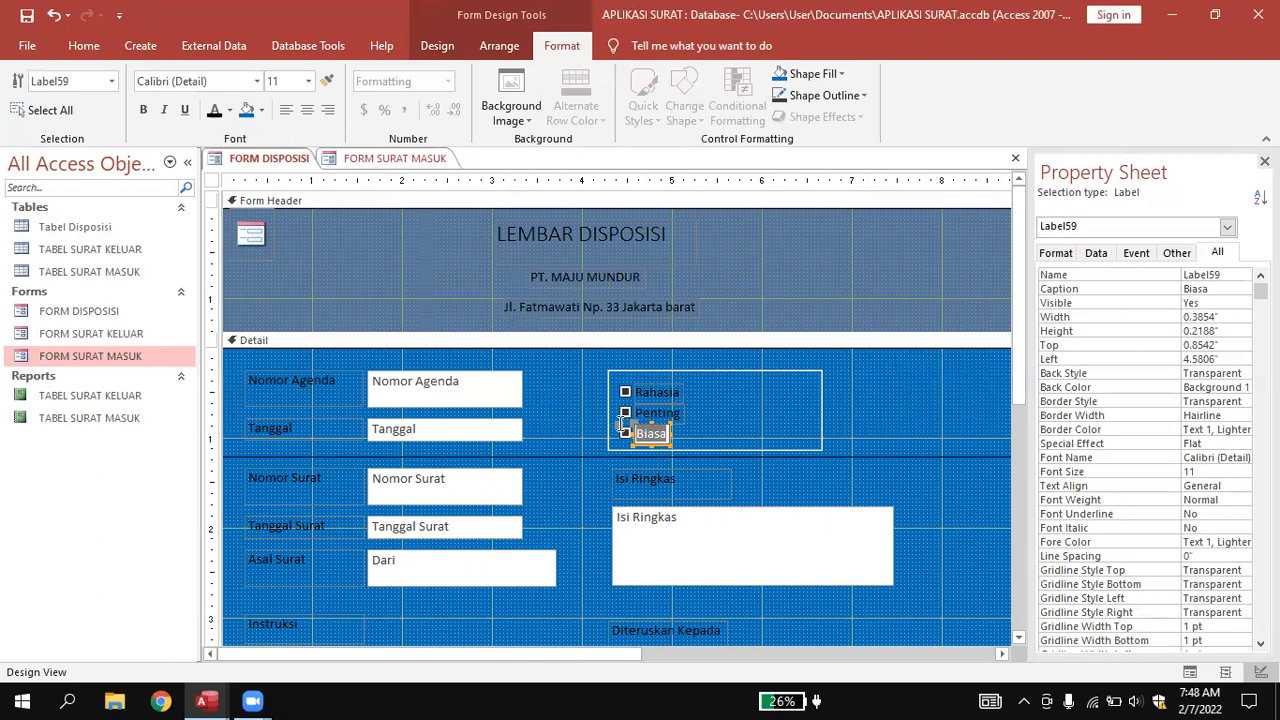
pyautogui.click(214, 110)
# Review the form and bring up the FORM DISPOSISI tab's view menu.
pyautogui.click(894, 405)
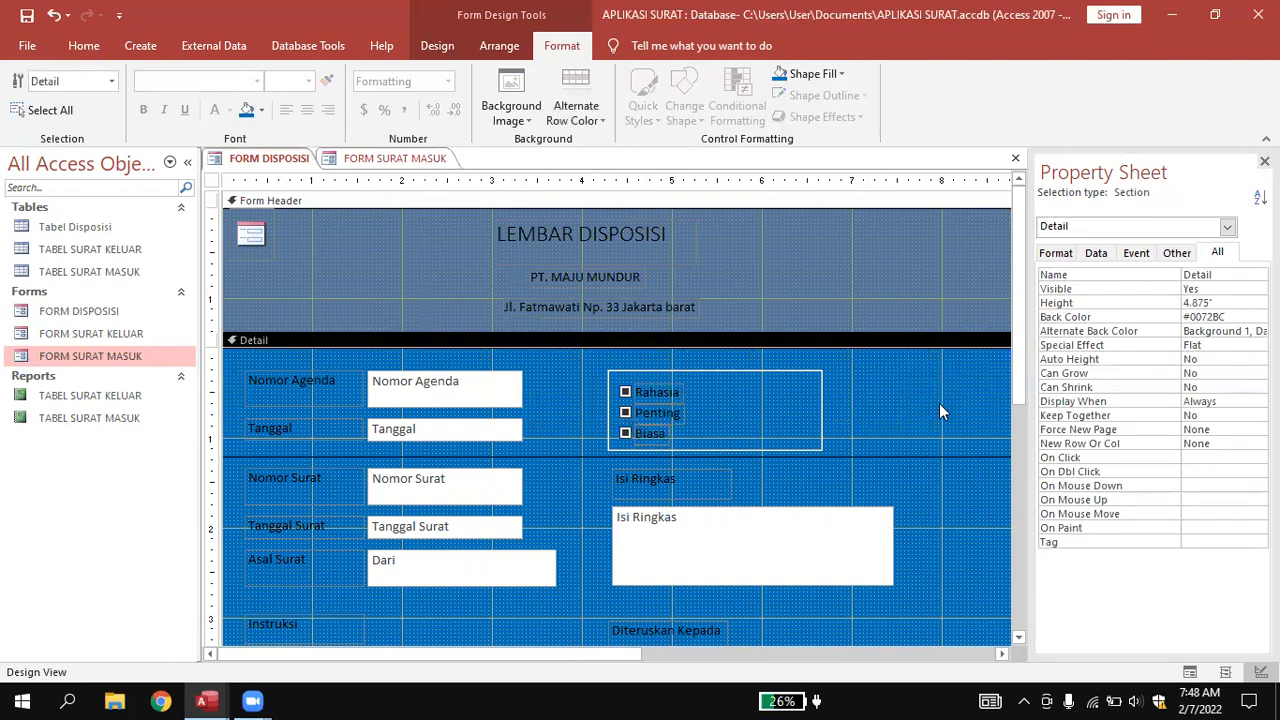
pyautogui.scroll(-3, 939, 405)
pyautogui.scroll(3, 952, 405)
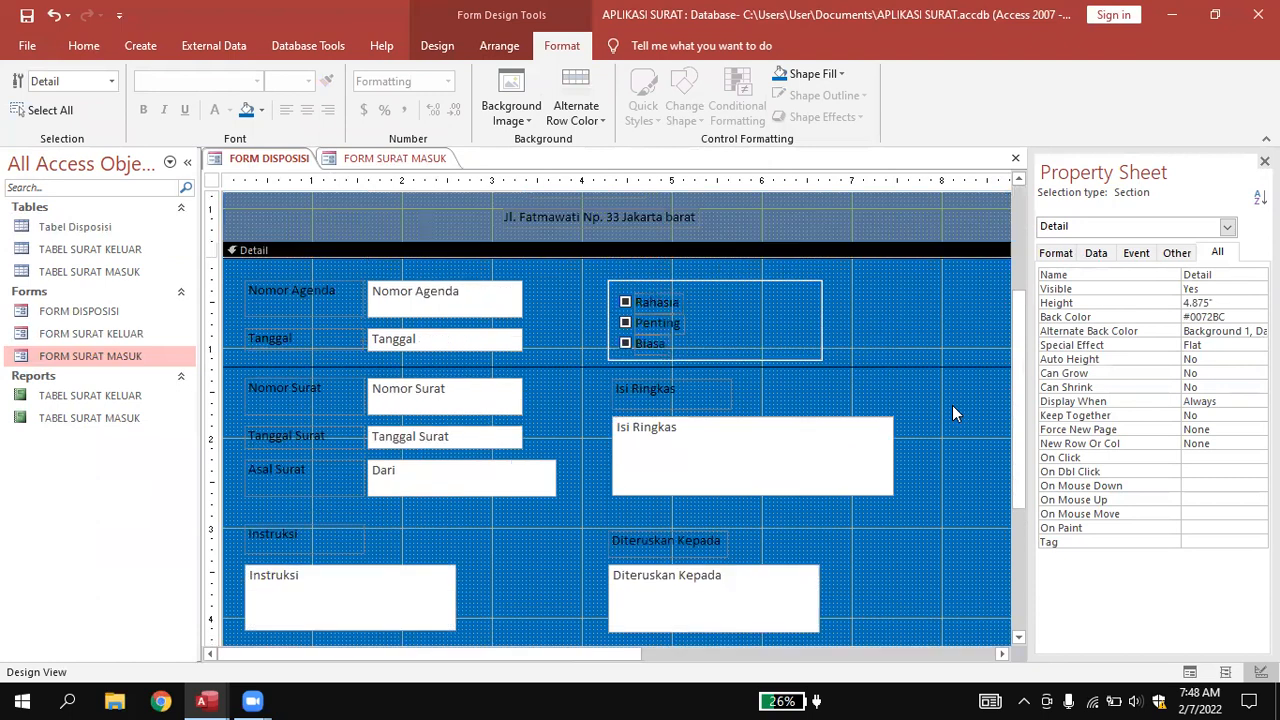
pyautogui.scroll(-5, 952, 413)
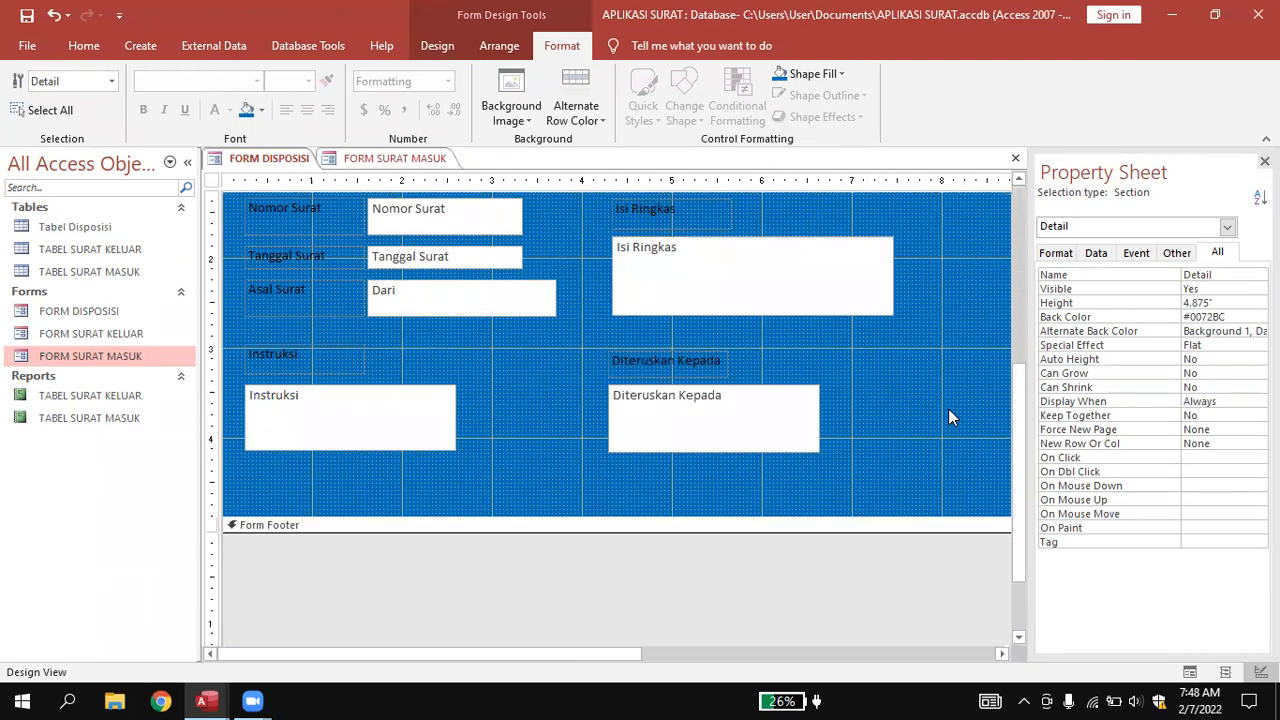
pyautogui.scroll(5, 950, 418)
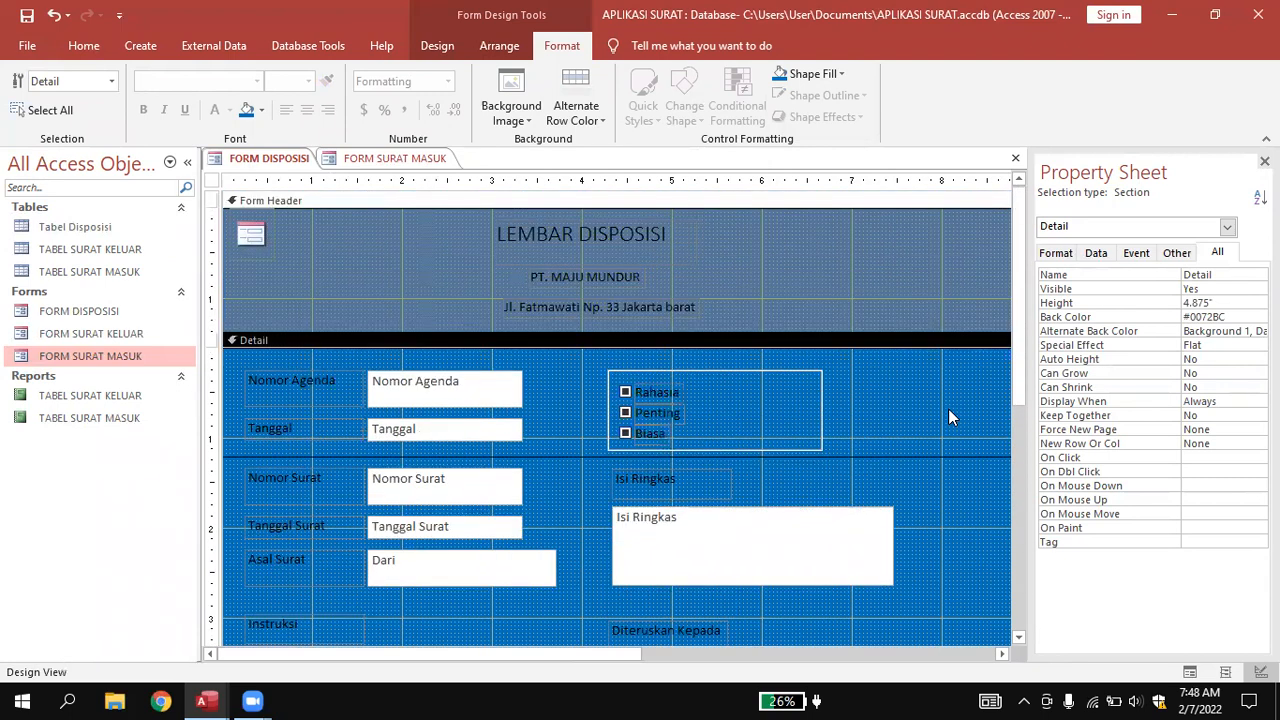
pyautogui.rightClick(267, 165)
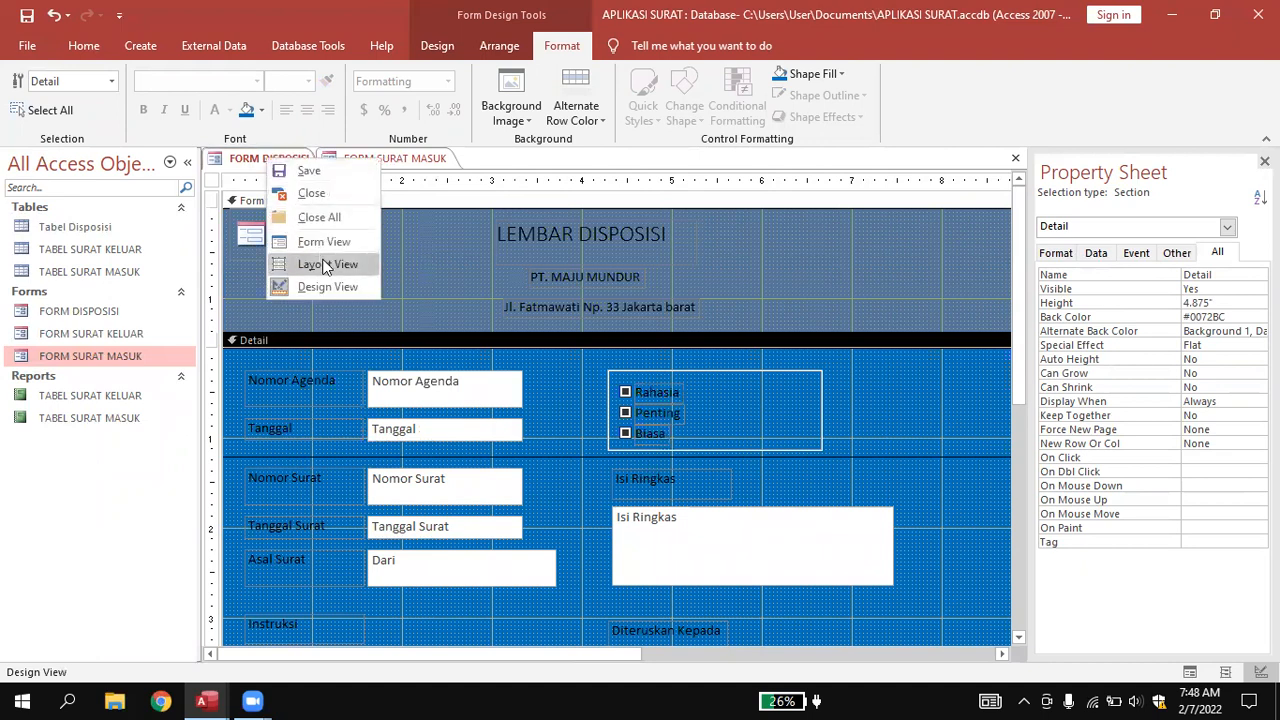
# Switch FORM DISPOSISI to Layout View and check the Nomor Agenda and Tanggal text boxes.
pyautogui.click(324, 264)
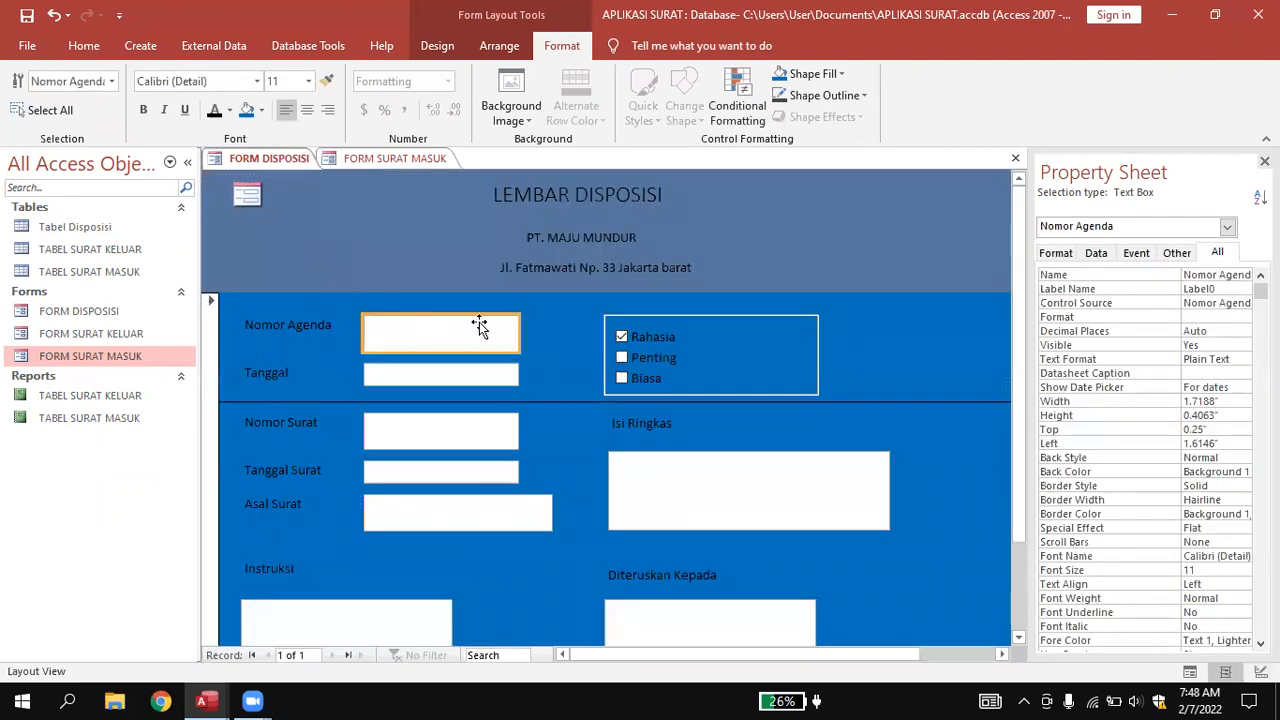
pyautogui.click(549, 332)
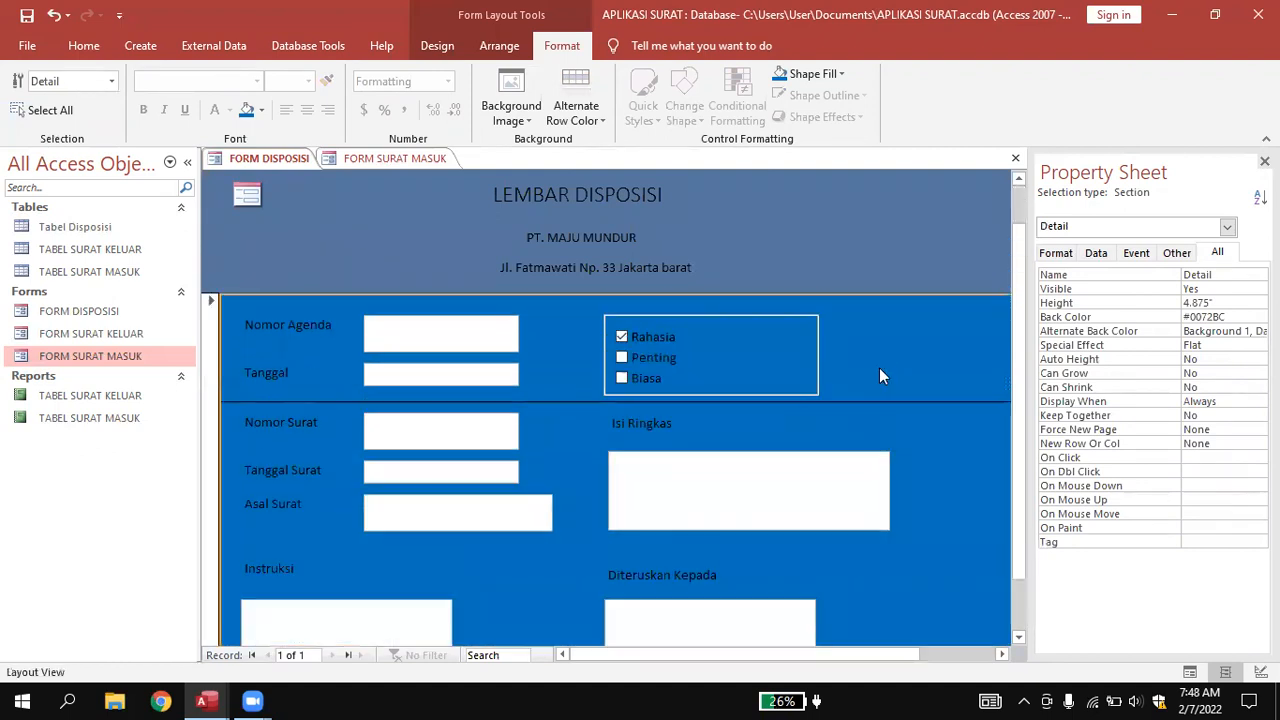
pyautogui.click(447, 334)
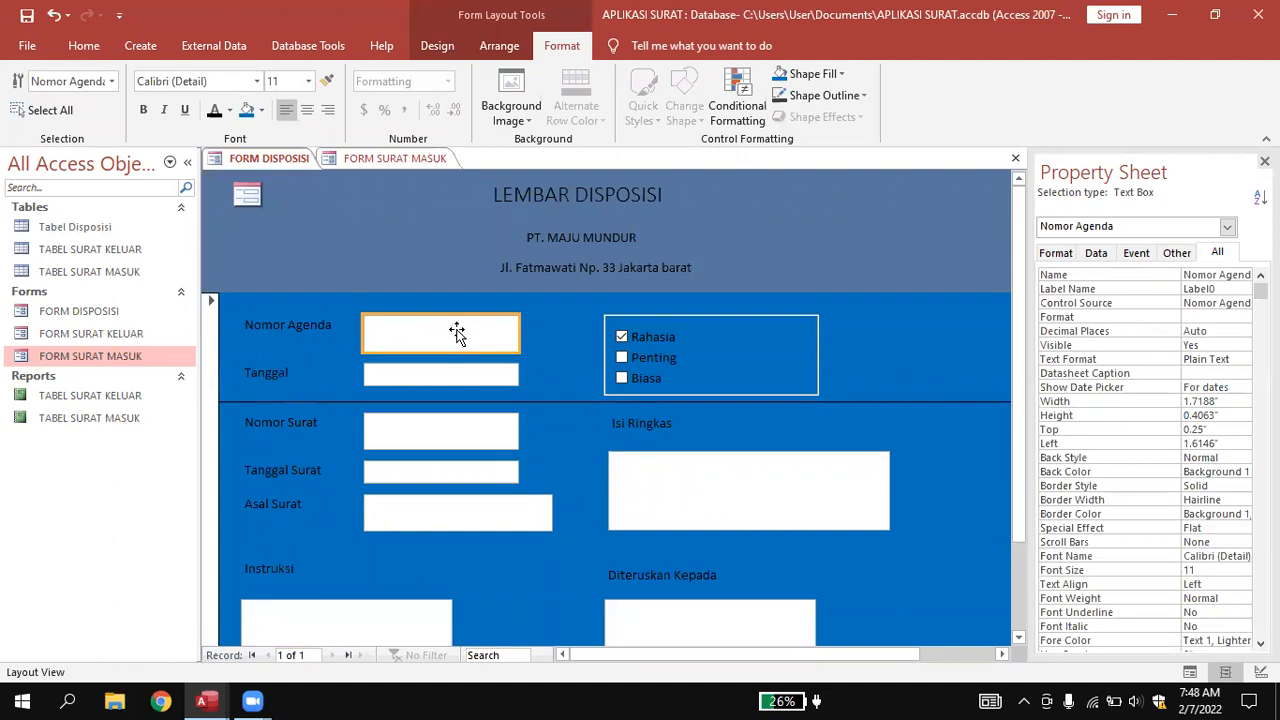
pyautogui.click(460, 372)
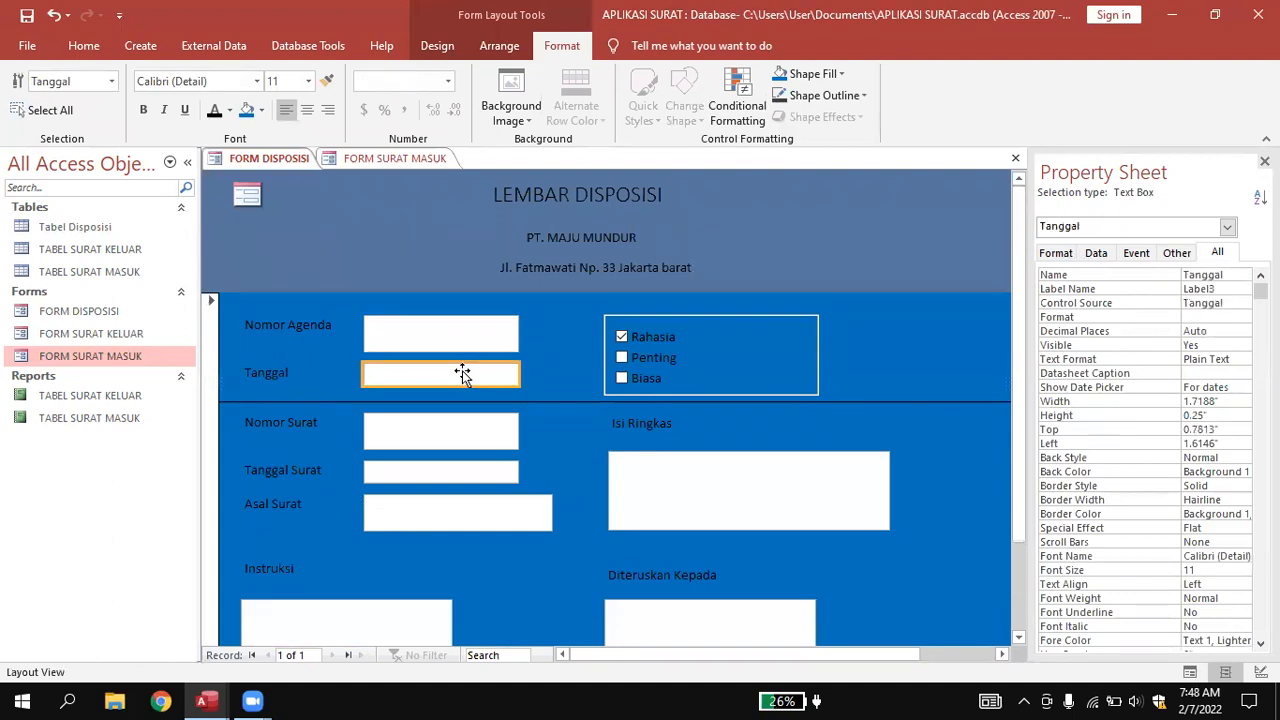
pyautogui.scroll(-2, 589, 405)
pyautogui.scroll(2, 793, 488)
pyautogui.scroll(-2, 793, 490)
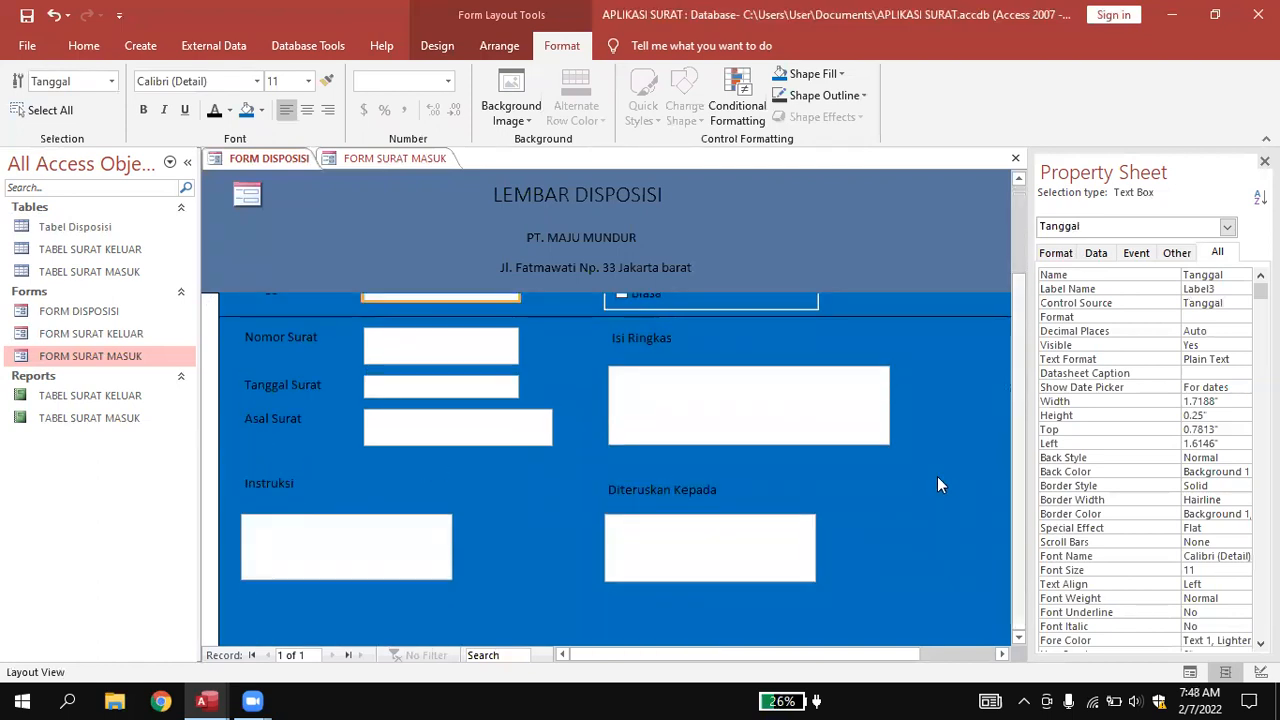
pyautogui.scroll(2, 877, 428)
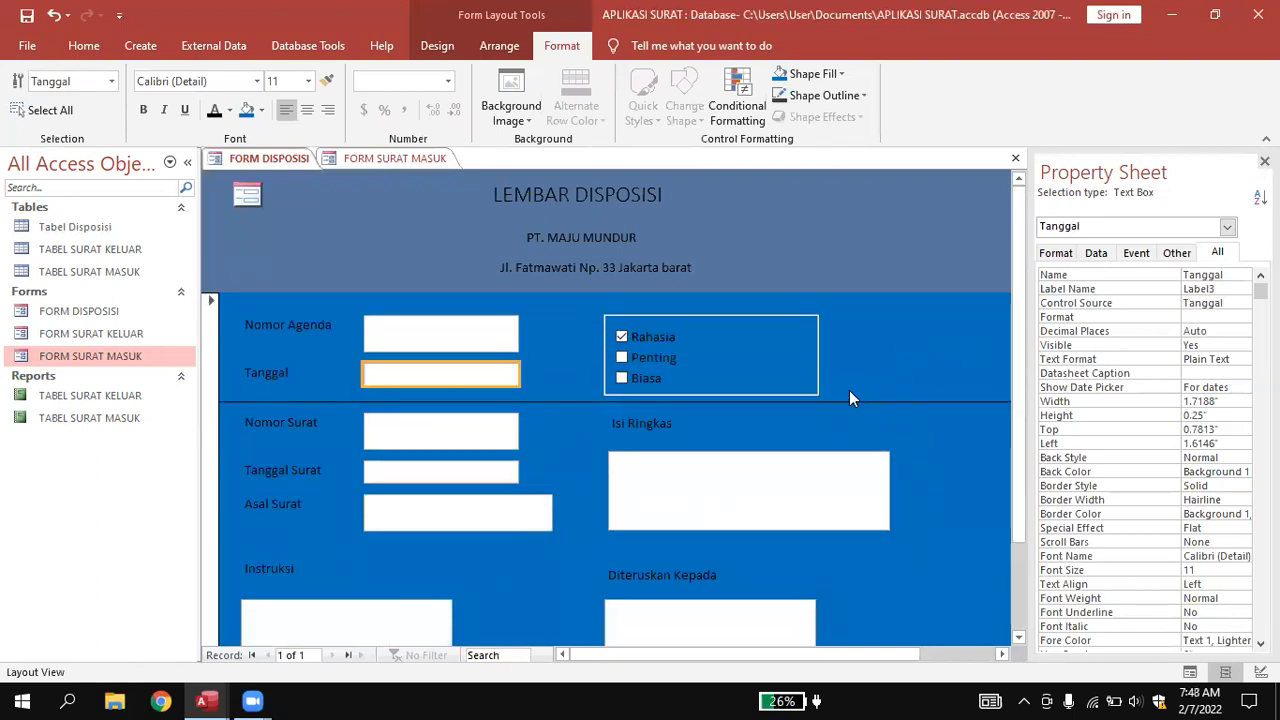
# Save and close FORM DISPOSISI, then close FORM SURAT MASUK.
pyautogui.rightClick(262, 163)
pyautogui.click(300, 172)
pyautogui.rightClick(255, 159)
pyautogui.click(281, 192)
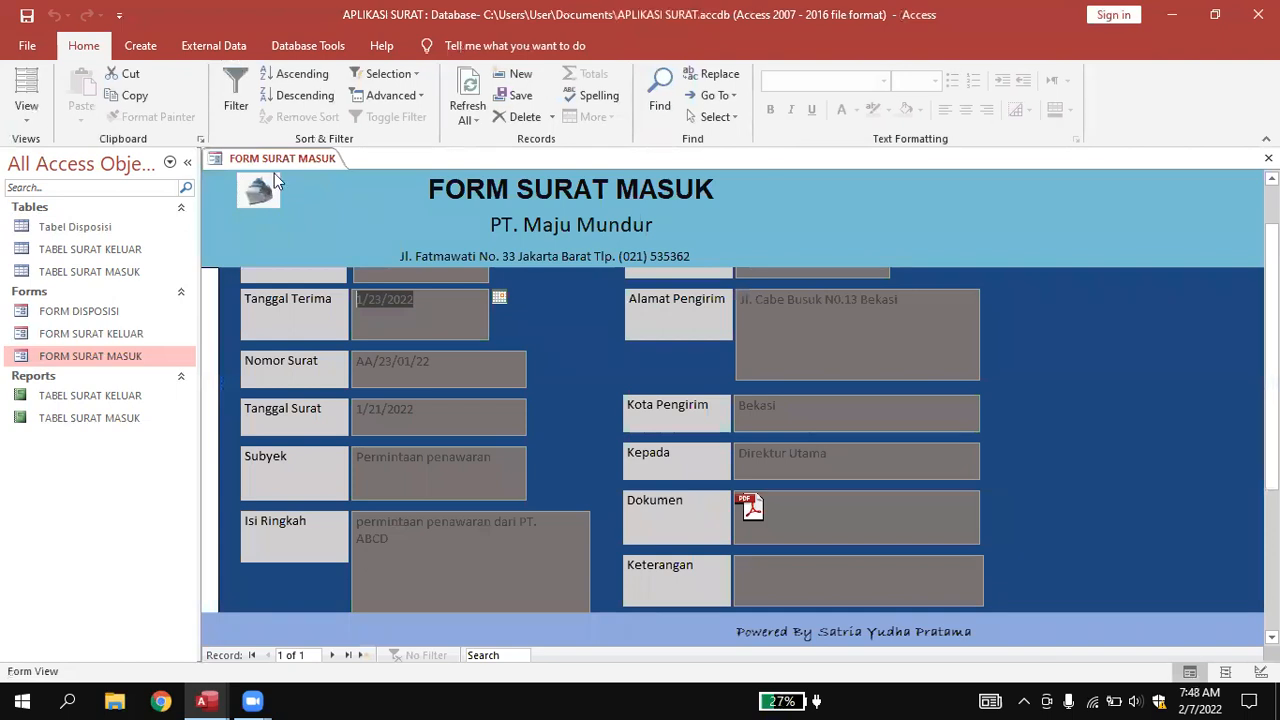
pyautogui.rightClick(270, 158)
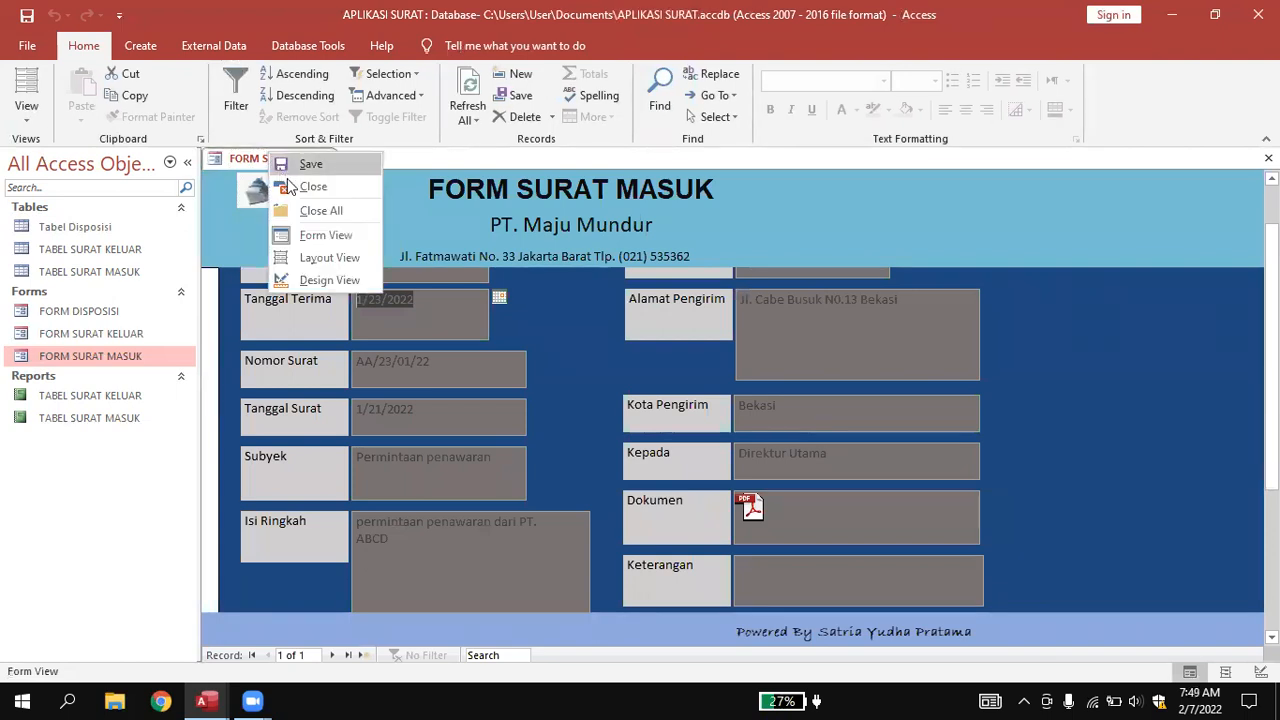
pyautogui.click(310, 187)
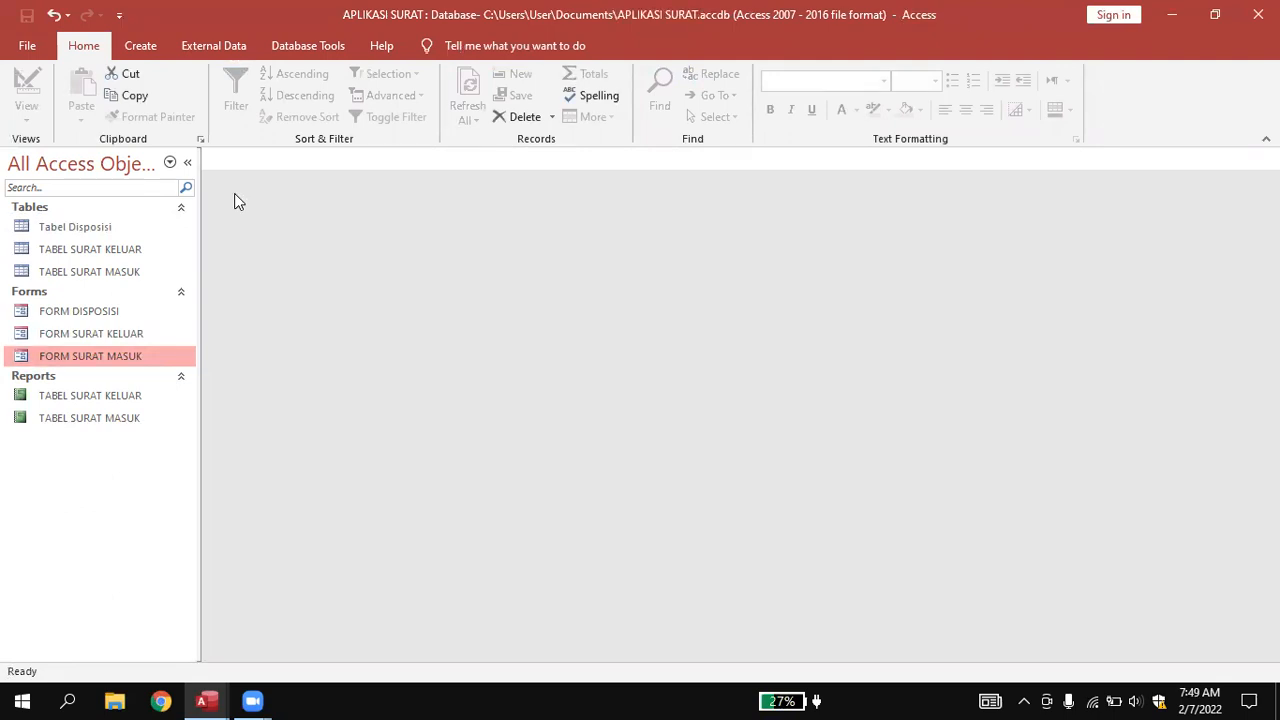
# Select FORM DISPOSISI in the Navigation Pane and open it in Form View.
pyautogui.press('Up')
pyautogui.press('Up')
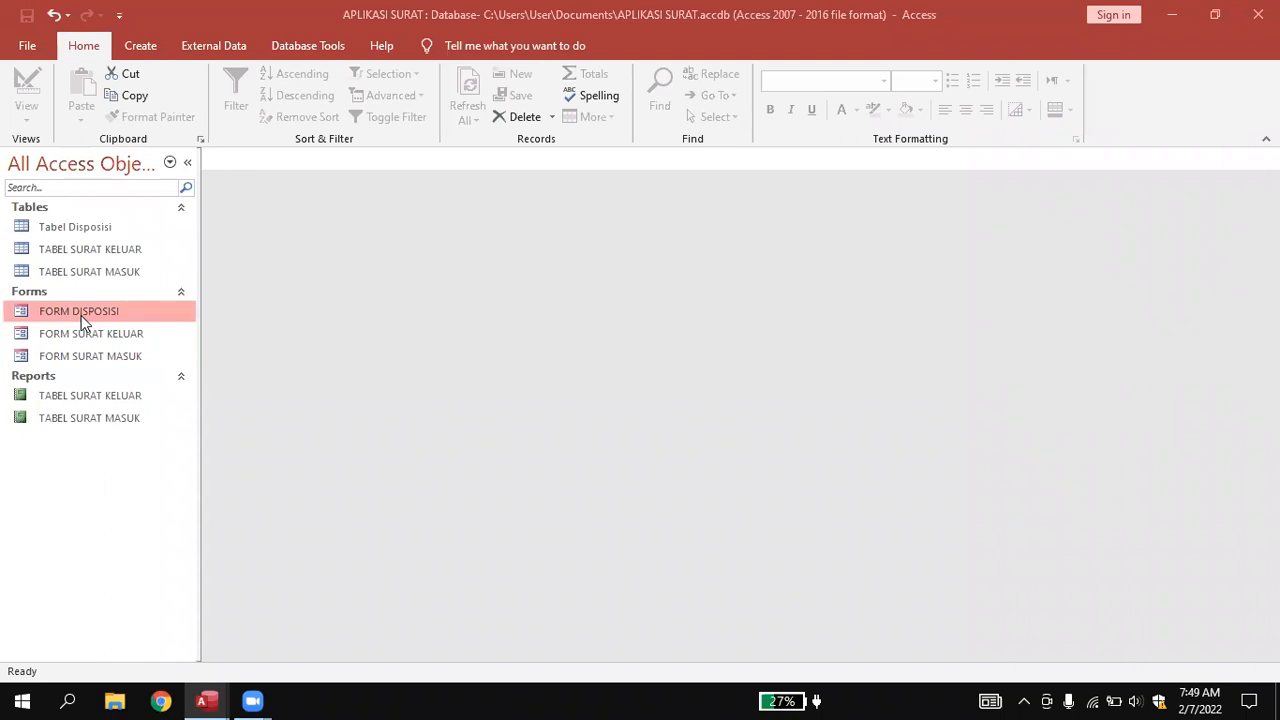
pyautogui.doubleClick(85, 316)
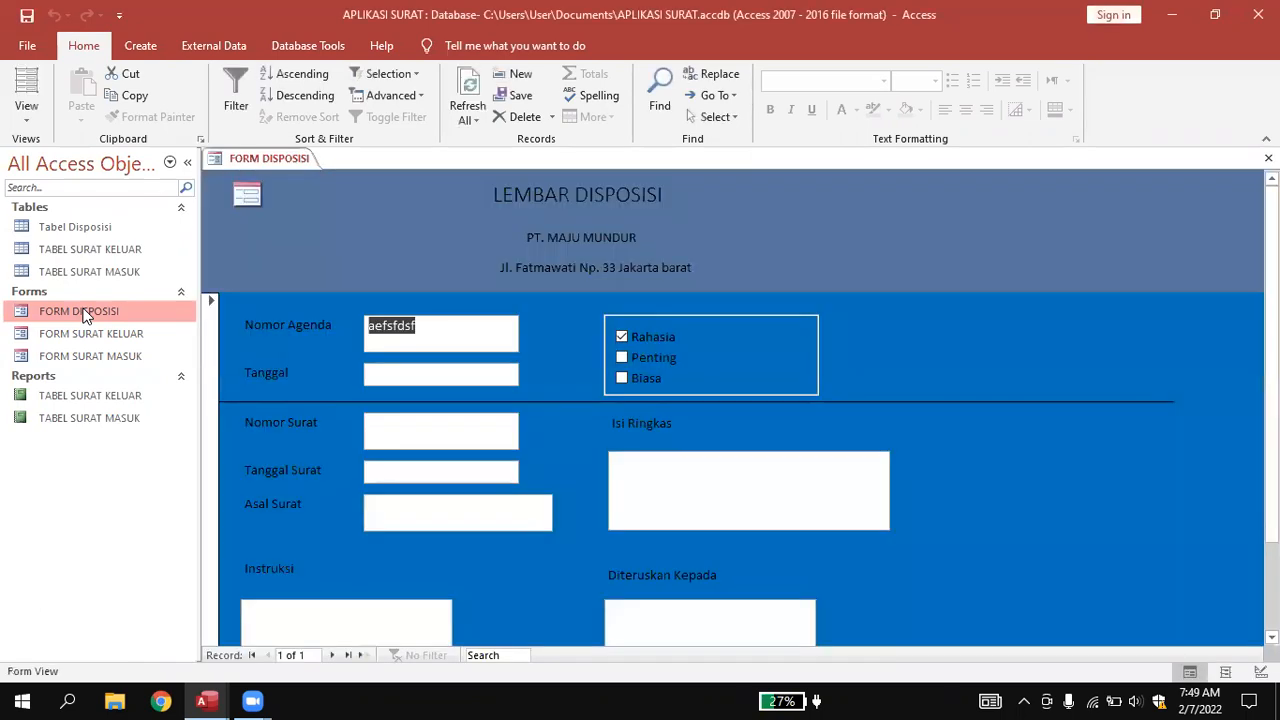
# Set Nomor Agenda to 01.ed and Tanggal to 2/6/2022, and tick Penting.
pyautogui.click(421, 327)
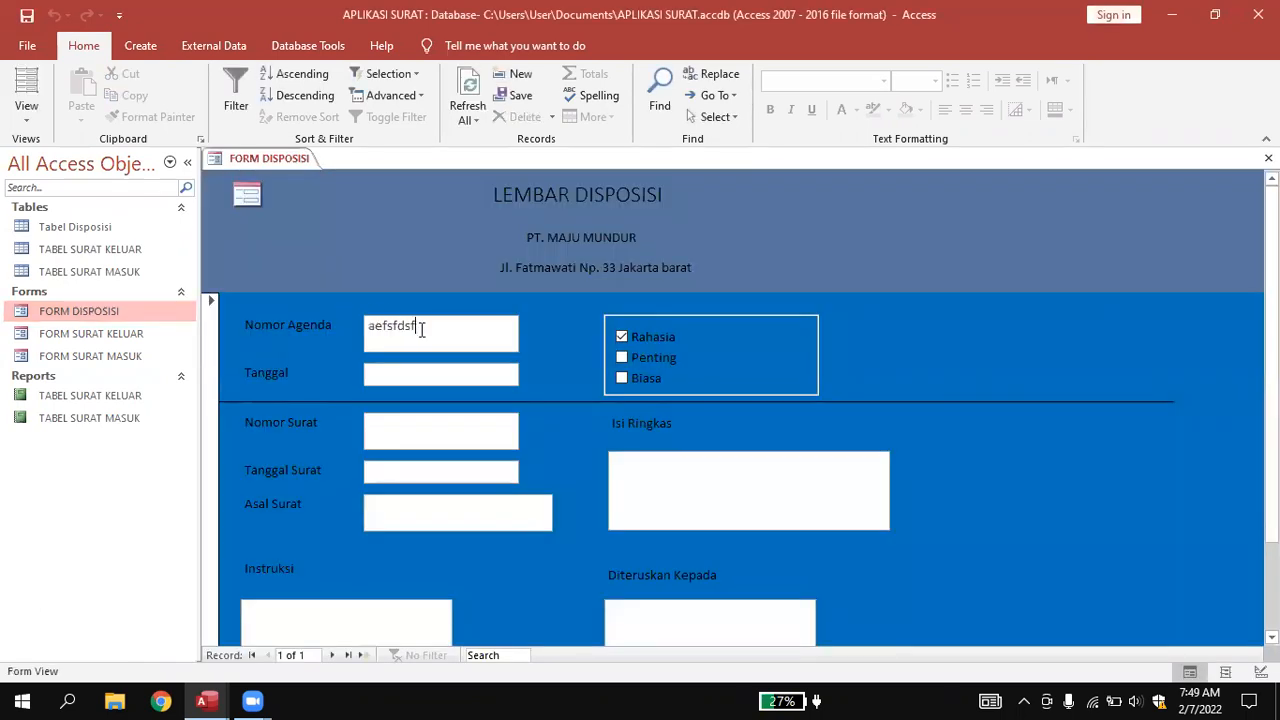
pyautogui.press('BackSpace')
pyautogui.press('BackSpace')
pyautogui.press('BackSpace')
pyautogui.press('BackSpace')
pyautogui.press('BackSpace')
pyautogui.press('BackSpace')
pyautogui.press('BackSpace')
pyautogui.press('BackSpace')
pyautogui.write('01.ed')
pyautogui.click(377, 370)
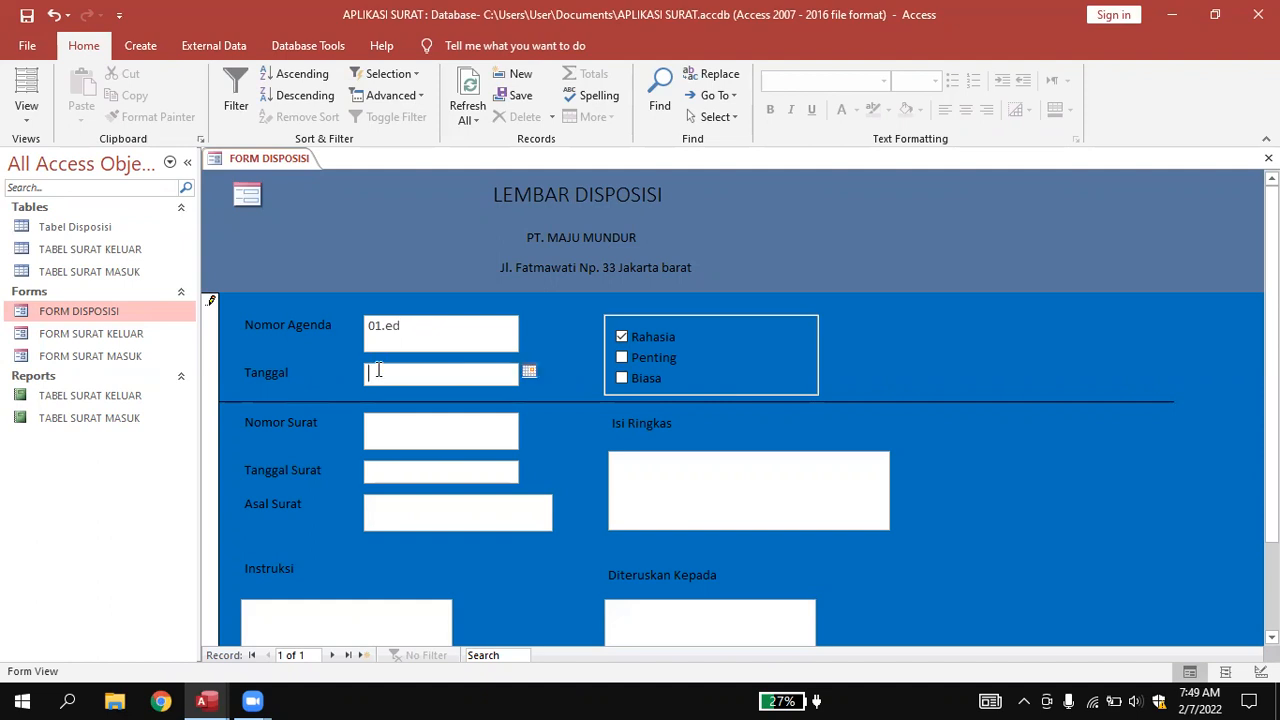
pyautogui.click(529, 372)
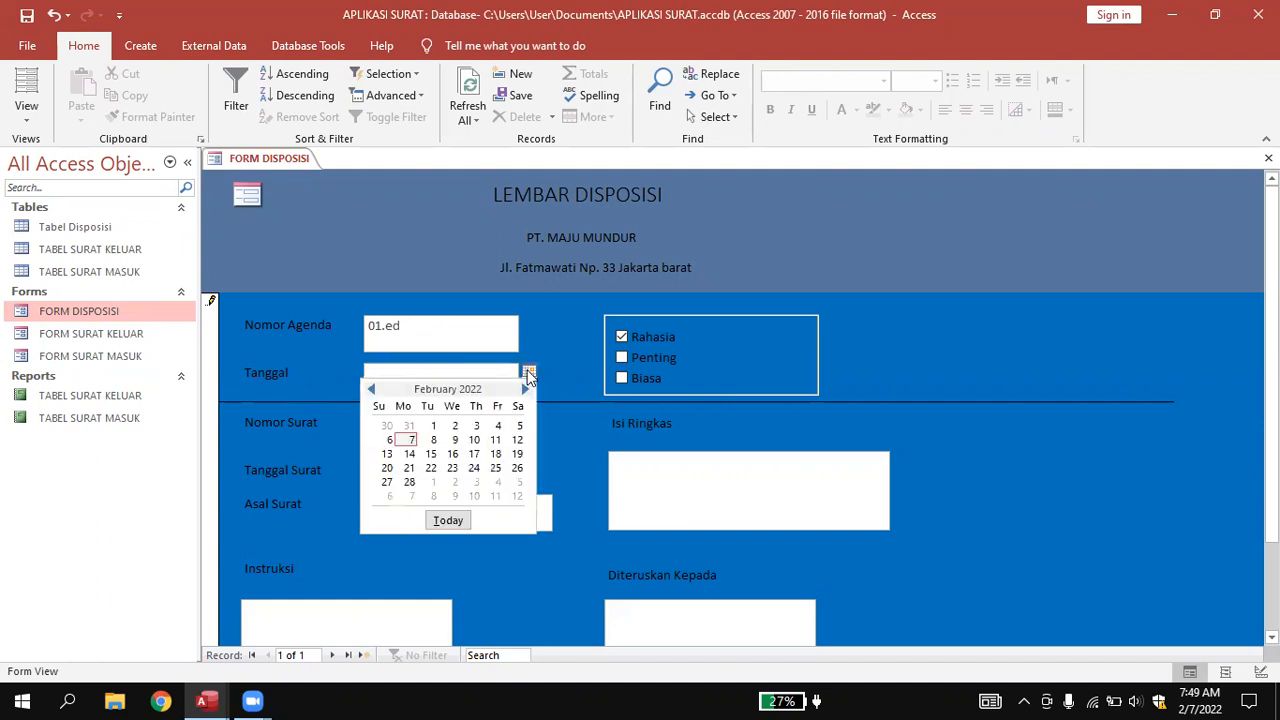
pyautogui.click(389, 439)
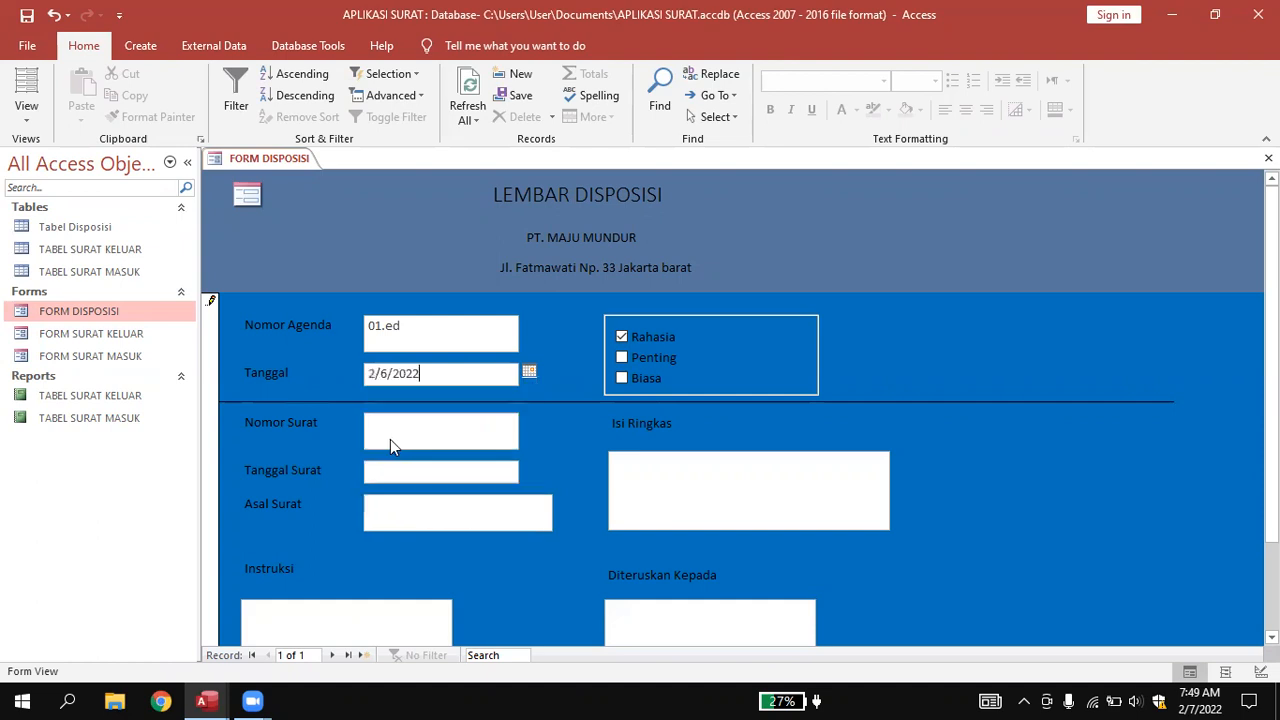
pyautogui.click(622, 360)
# Begin the Nomor Surat with DM.01.03/V.
pyautogui.scroll(-1, 564, 409)
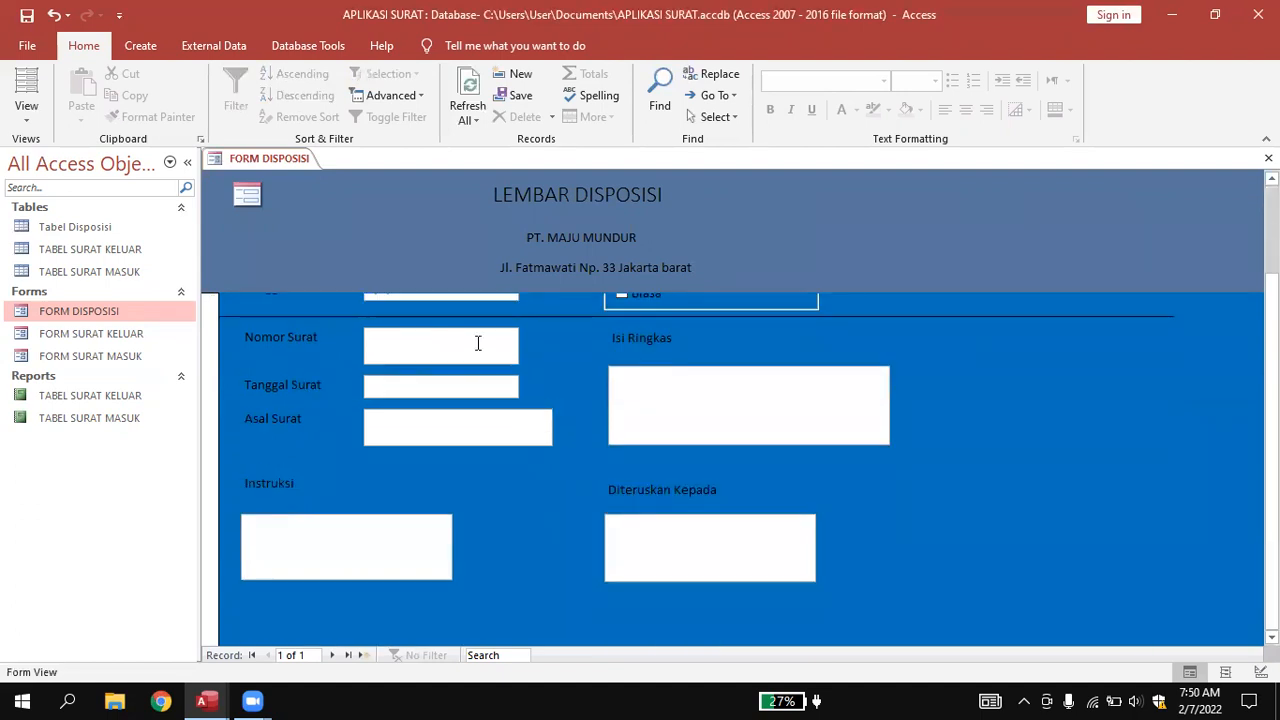
pyautogui.click(477, 343)
pyautogui.scroll(1, 478, 343)
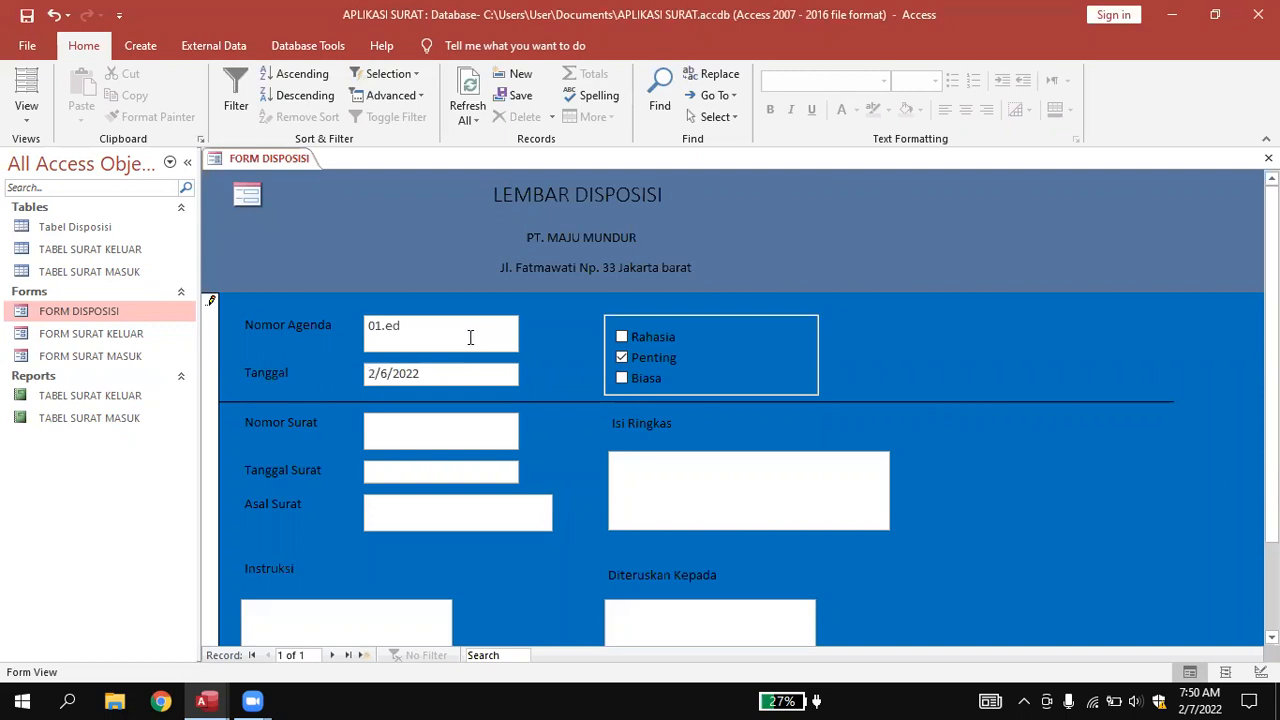
pyautogui.write('DM.01.03/V')
# Complete Nomor Surat DM.01.03/V/2022, set Tanggal Surat 2/4/2022, and enter Asal Surat PT. Jaya Abadi.
pyautogui.write('/2022')
pyautogui.click(390, 467)
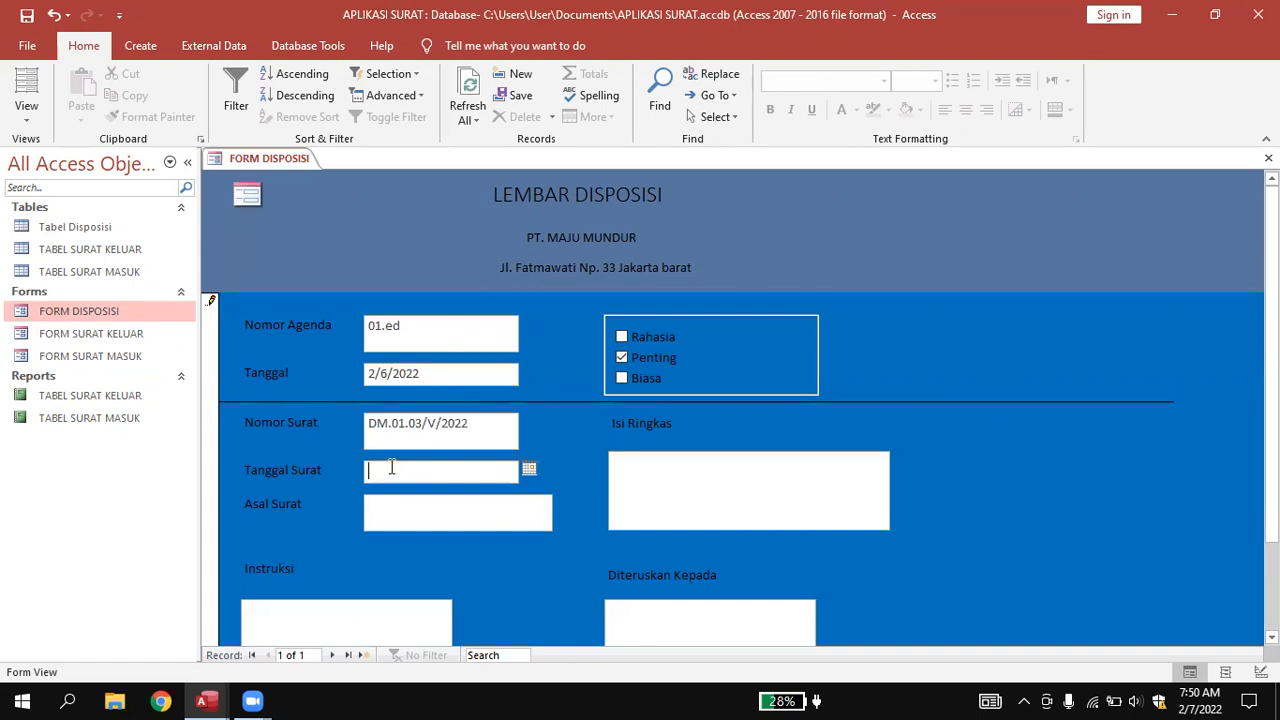
pyautogui.click(528, 468)
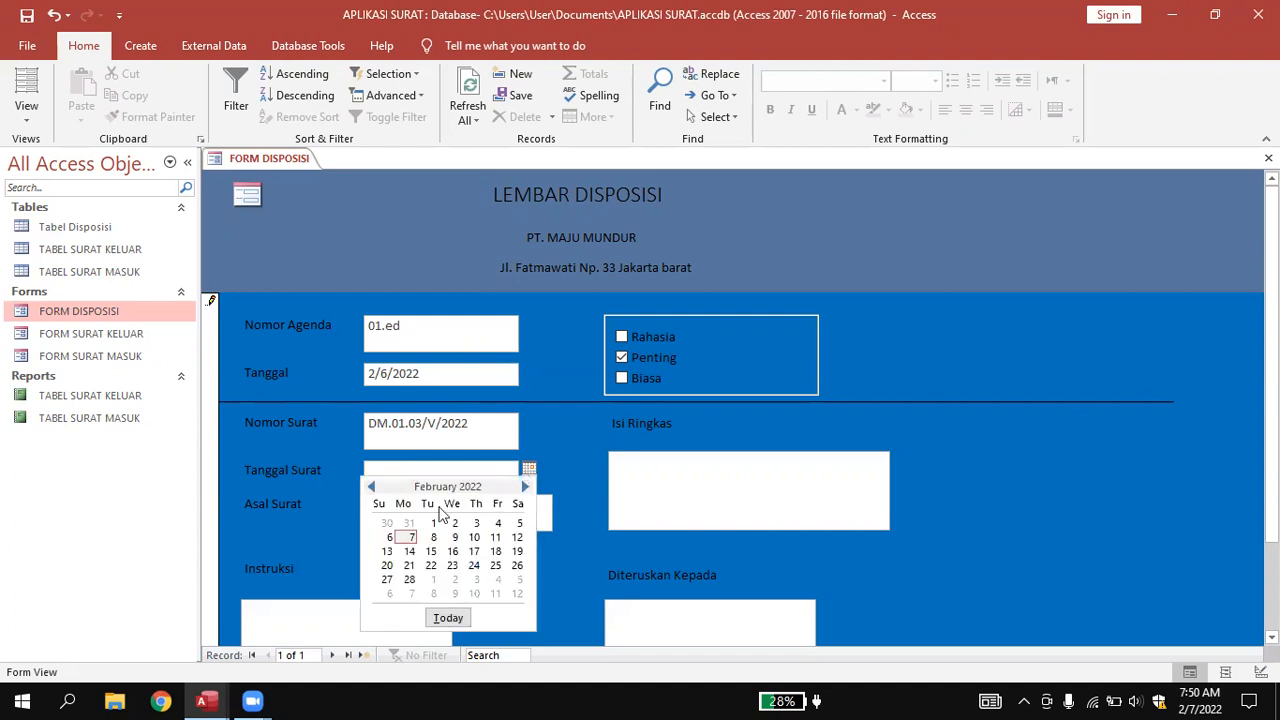
pyautogui.click(498, 523)
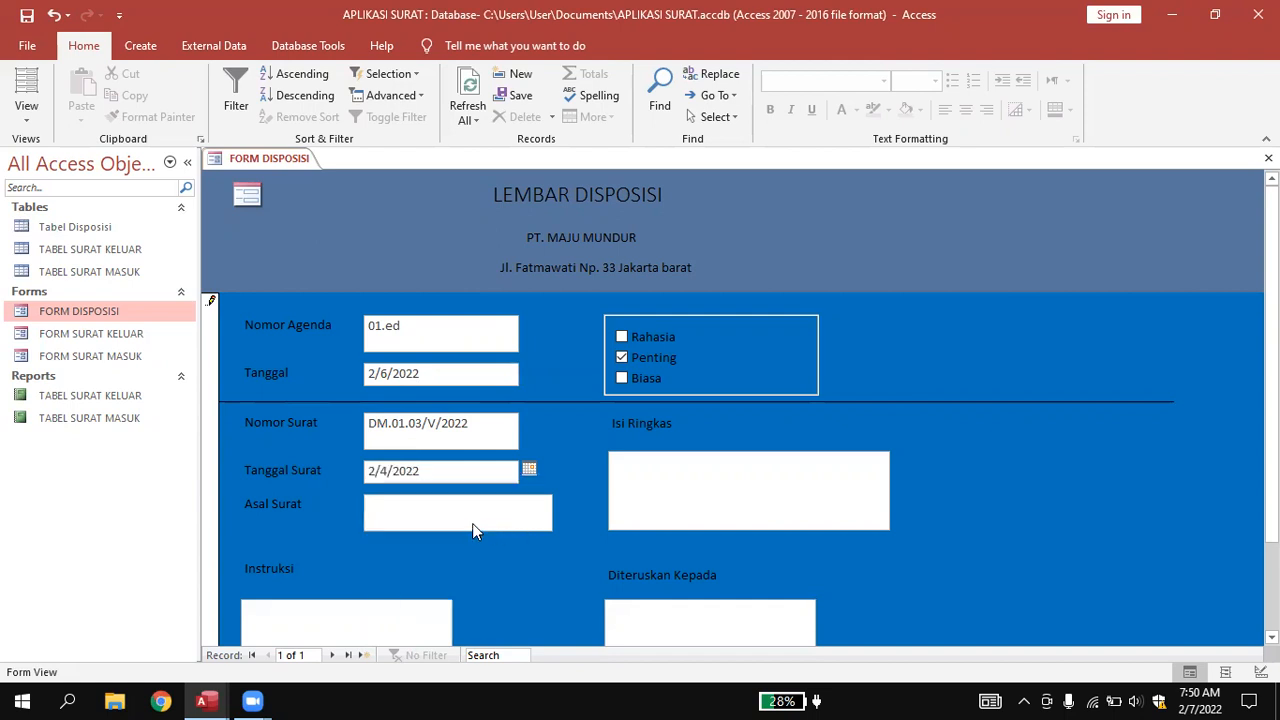
pyautogui.click(440, 506)
pyautogui.write('PT. Jaya Abadi')
# Write 'Pengiriman bahan beton' in the Isi Ringkas box.
pyautogui.click(701, 468)
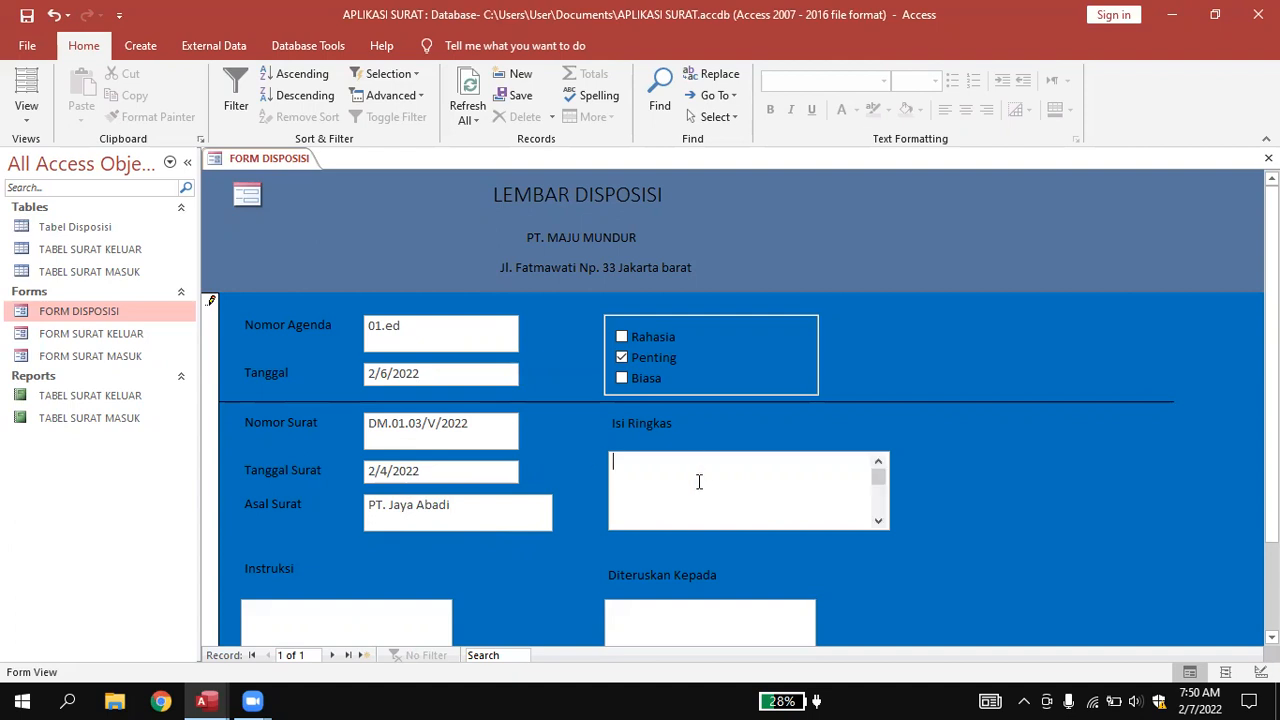
pyautogui.write('Peng')
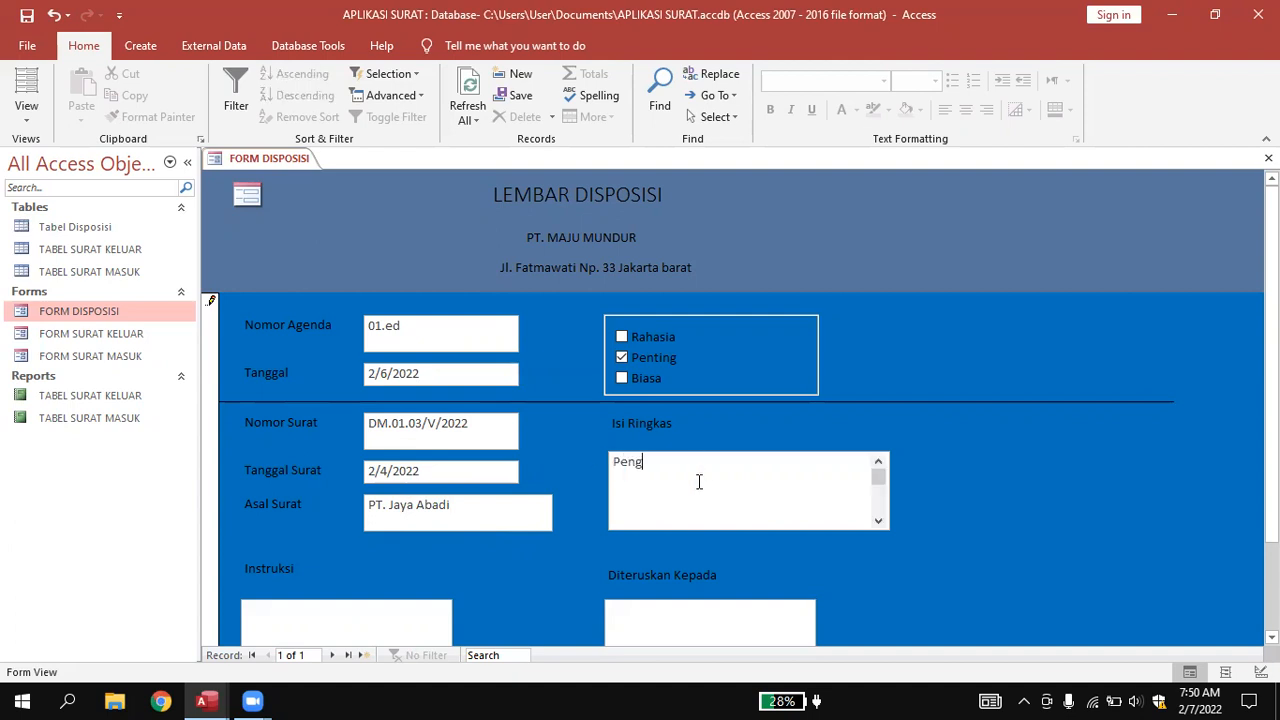
pyautogui.write('iriman b')
pyautogui.press('capslock')
pyautogui.write('B')
pyautogui.press('capslock')
pyautogui.write('h')
pyautogui.press('capslock')
pyautogui.write('N')
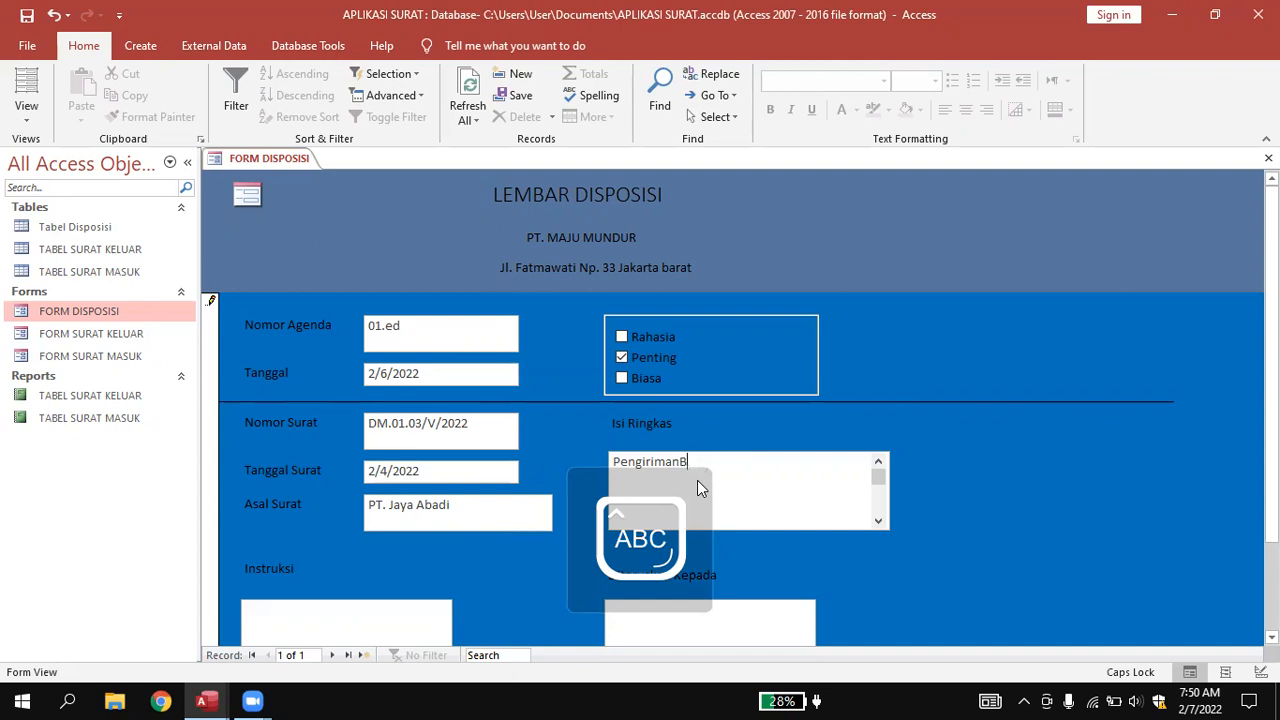
pyautogui.press('capslock')
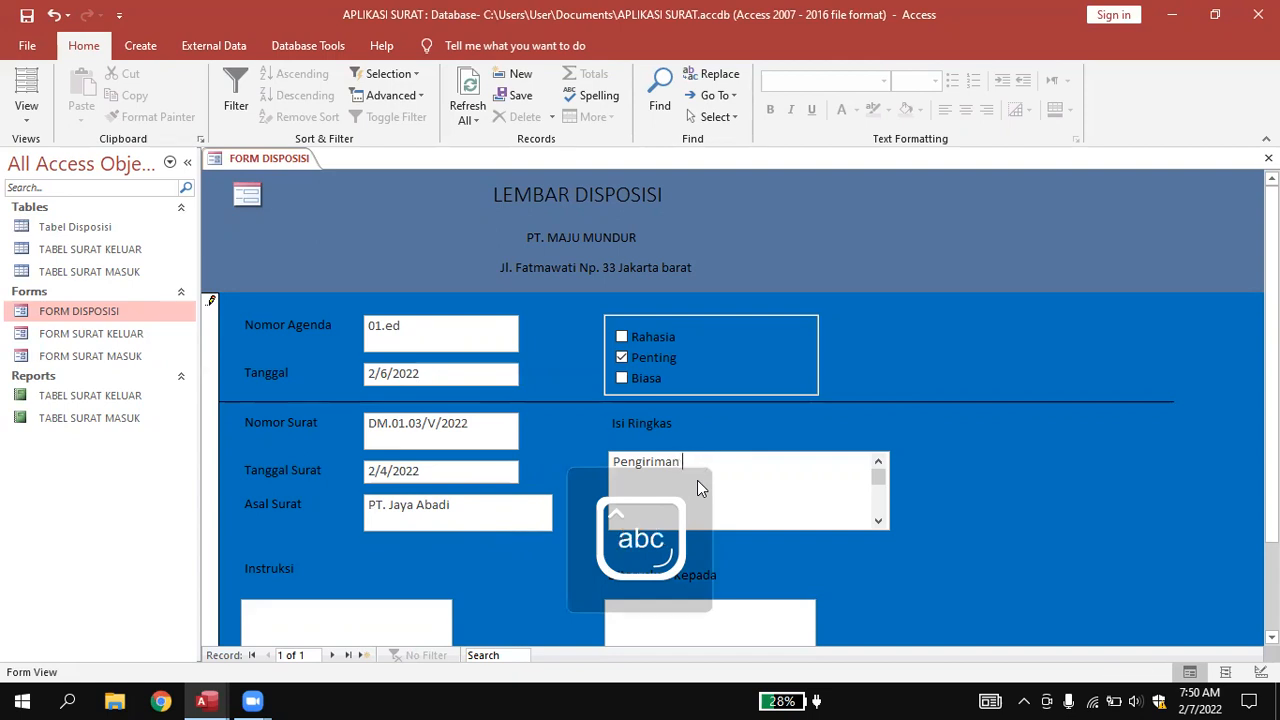
pyautogui.write('eton')
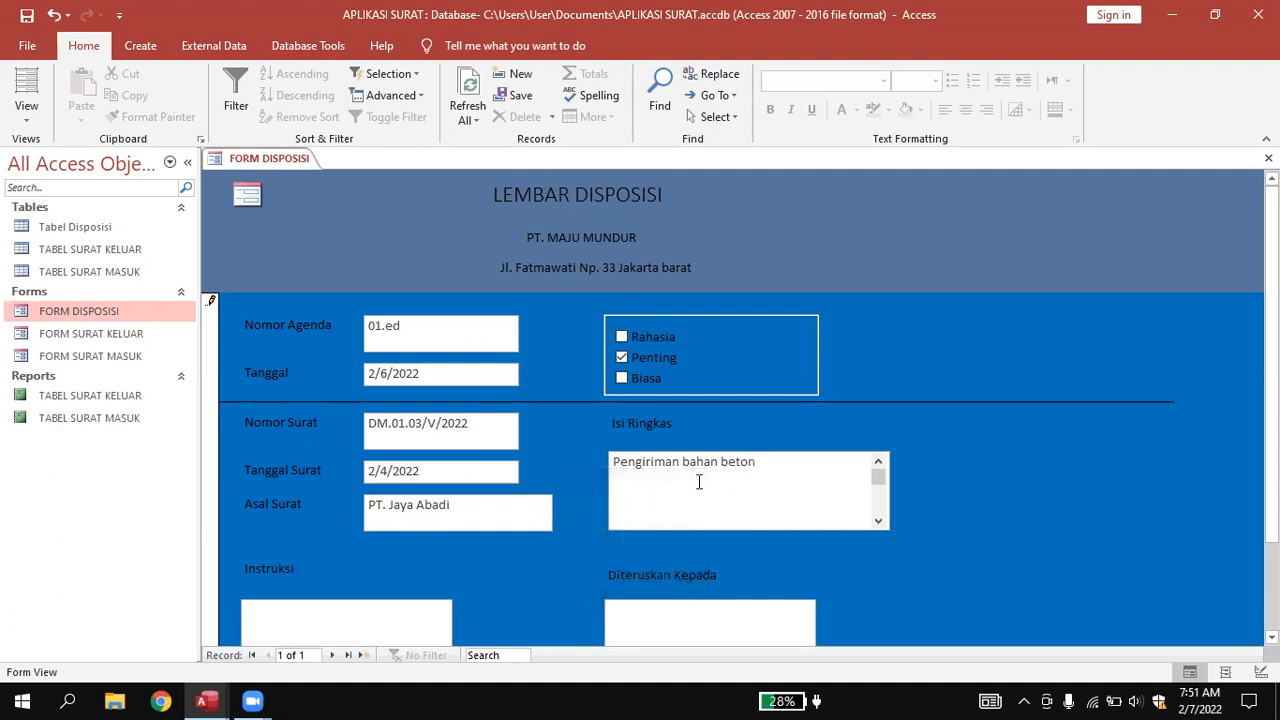
# Enter the recipient's name with the title Manajer Gudang in Diteruskan Kepada.
pyautogui.scroll(-2, 701, 489)
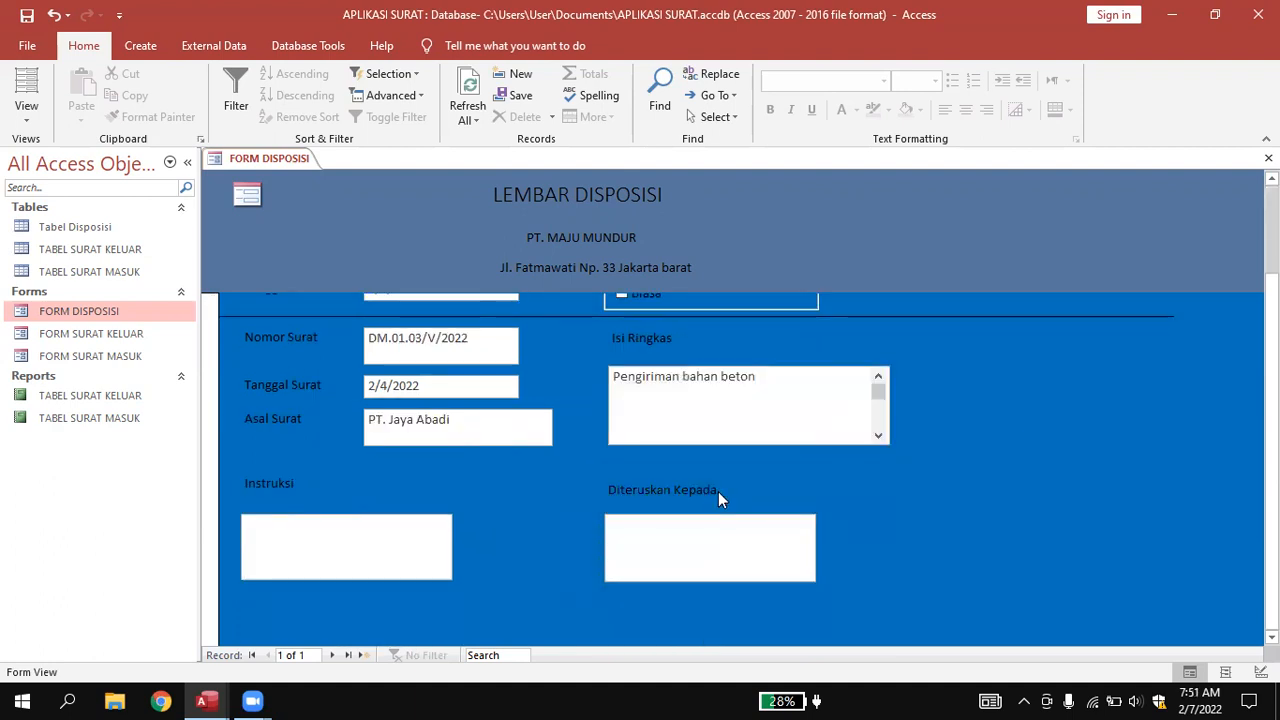
pyautogui.click(701, 541)
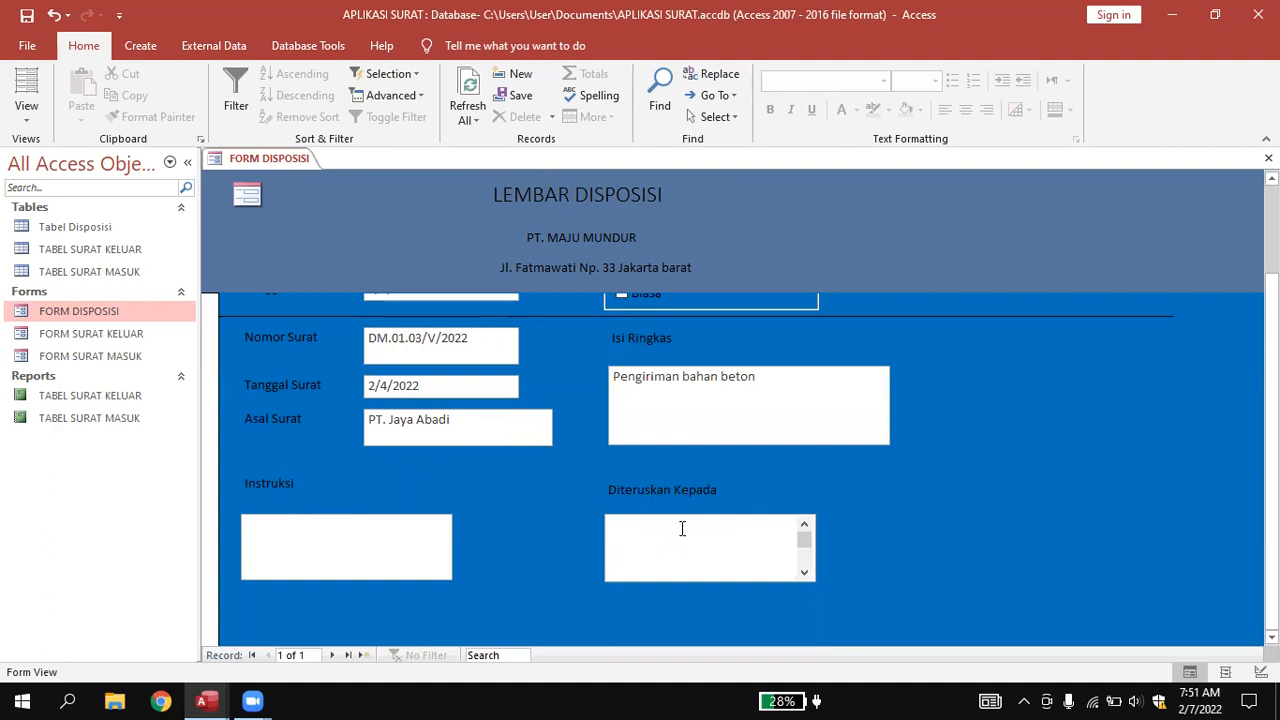
pyautogui.write('Suratno, Manajer Gudang')
pyautogui.scroll(2, 877, 463)
pyautogui.scroll(-2, 876, 468)
pyautogui.scroll(2, 872, 475)
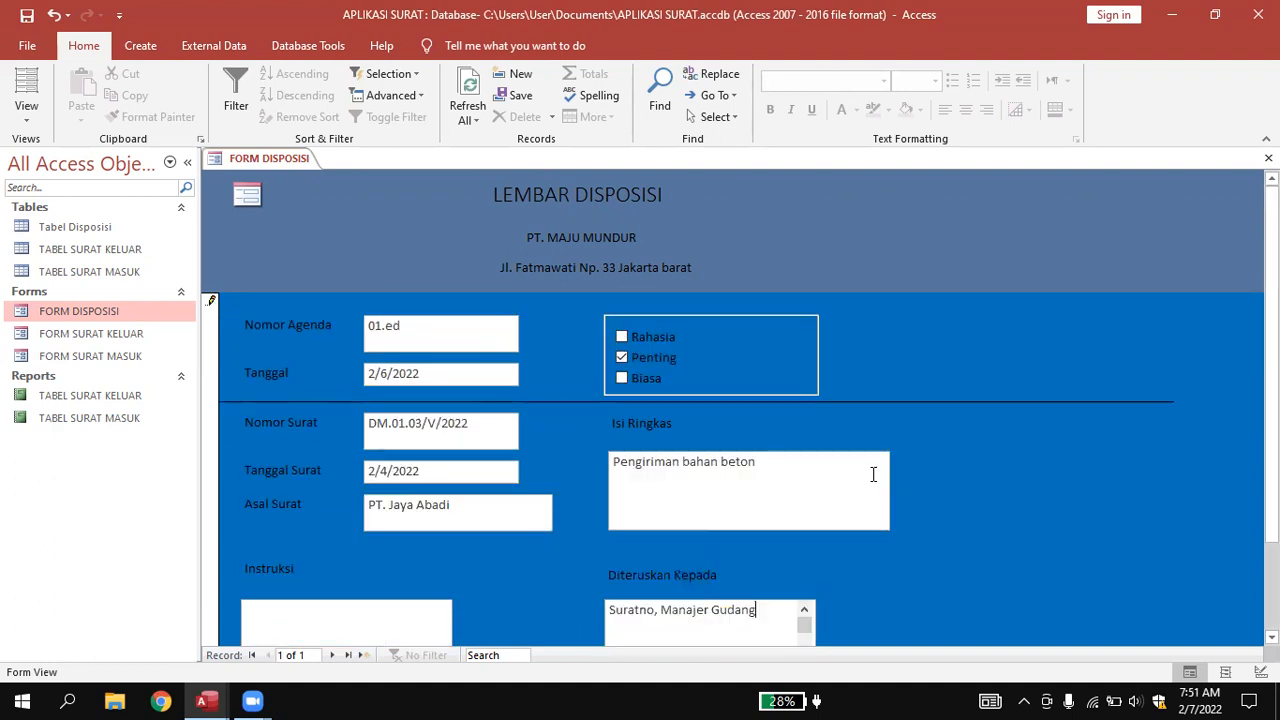
pyautogui.scroll(-2, 873, 476)
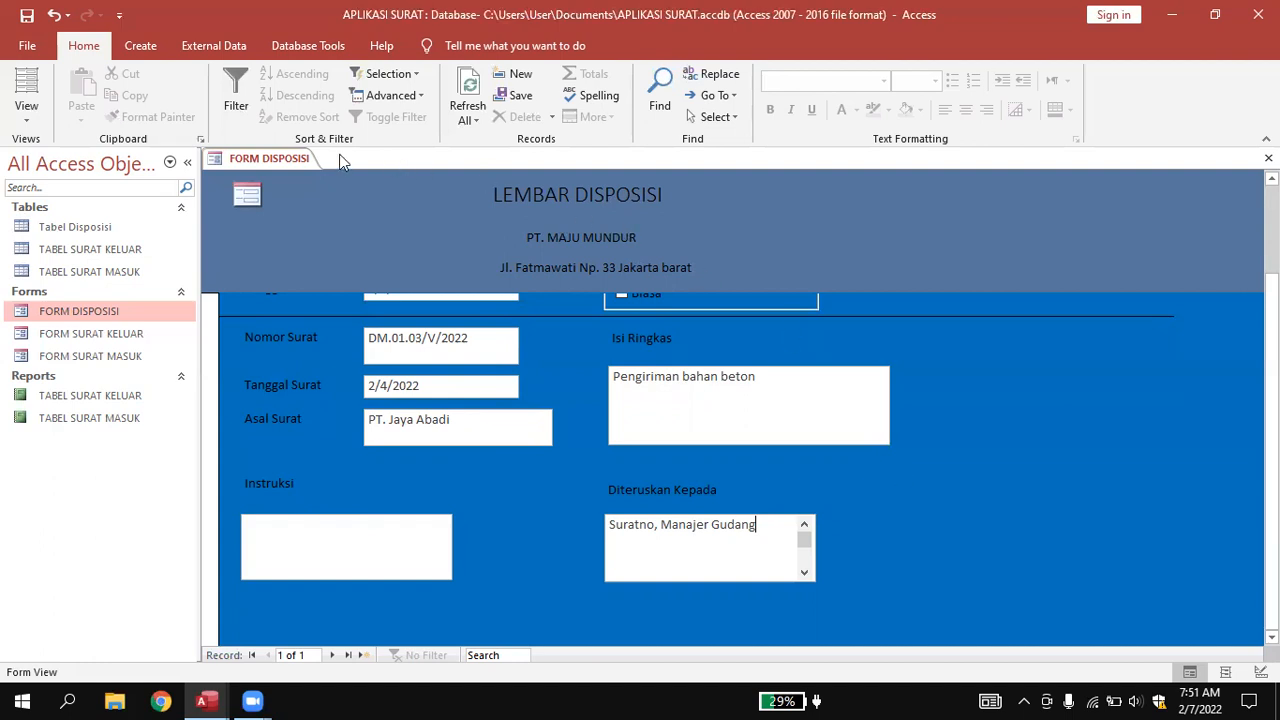
# Switch FORM DISPOSISI to Design View and enlarge the Detail section to 5.2083 inches.
pyautogui.rightClick(259, 160)
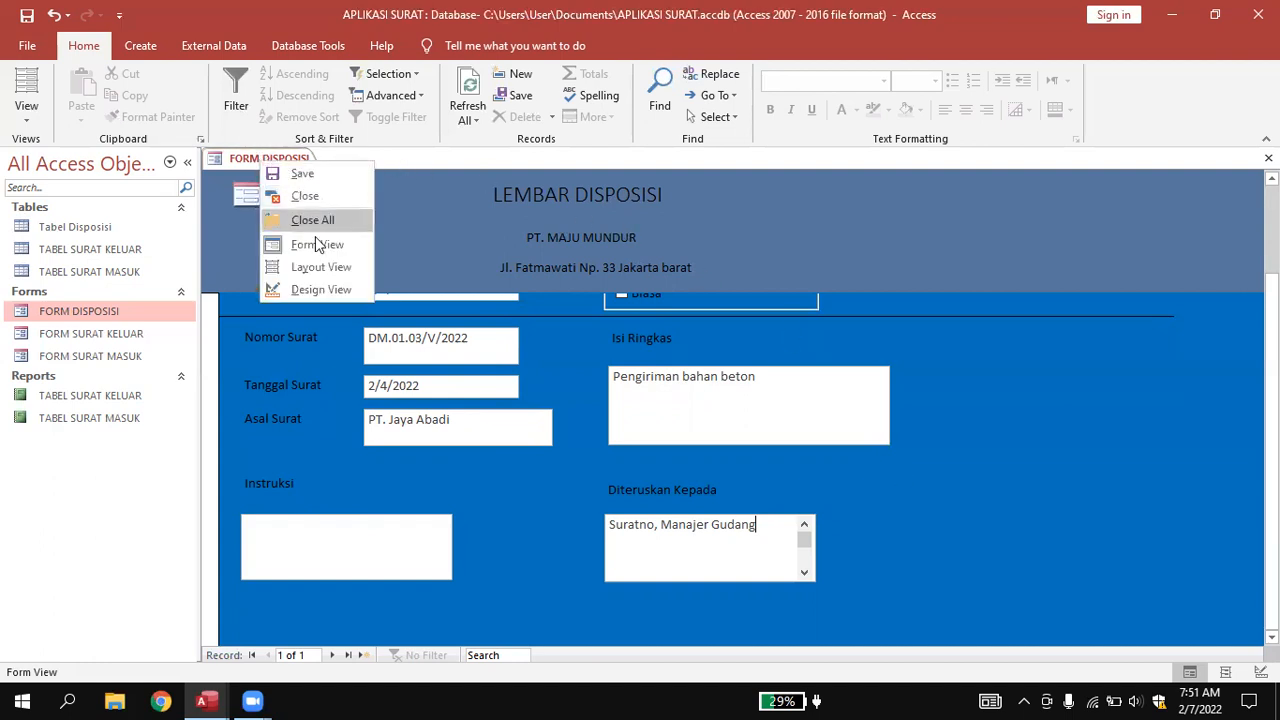
pyautogui.click(319, 291)
pyautogui.scroll(-5, 793, 401)
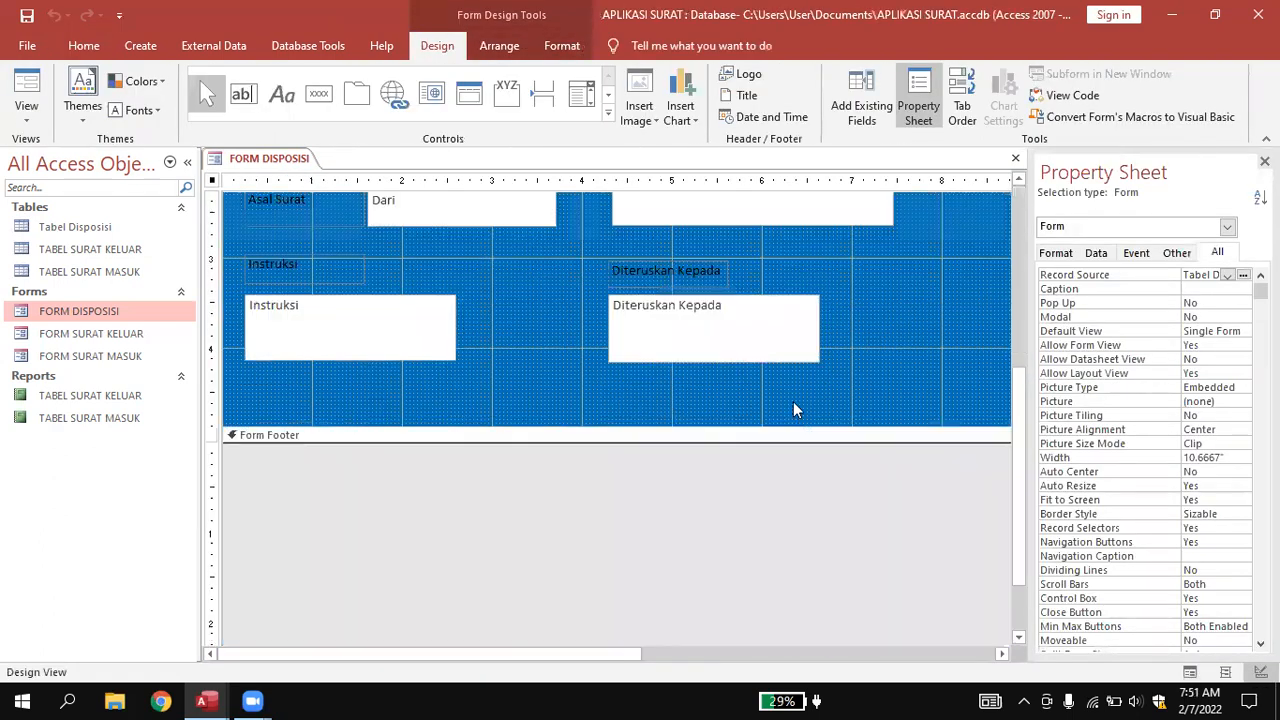
pyautogui.scroll(2, 793, 402)
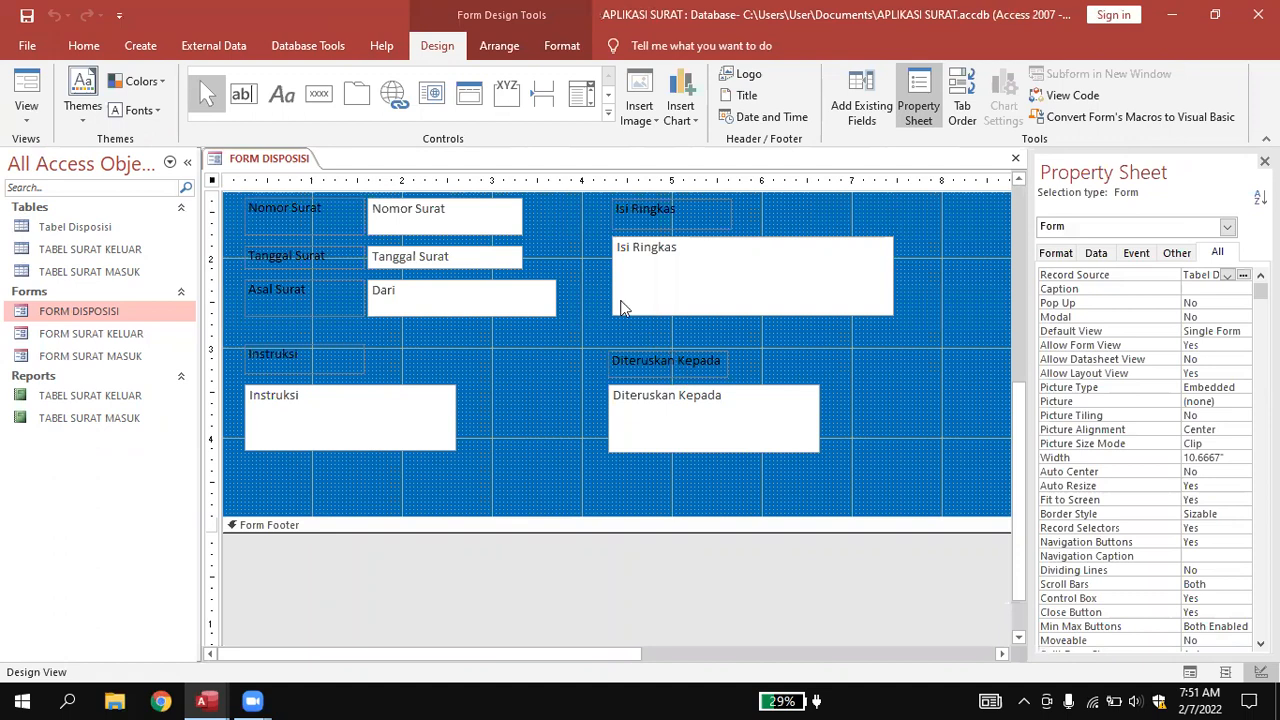
pyautogui.click(700, 300)
pyautogui.click(615, 357)
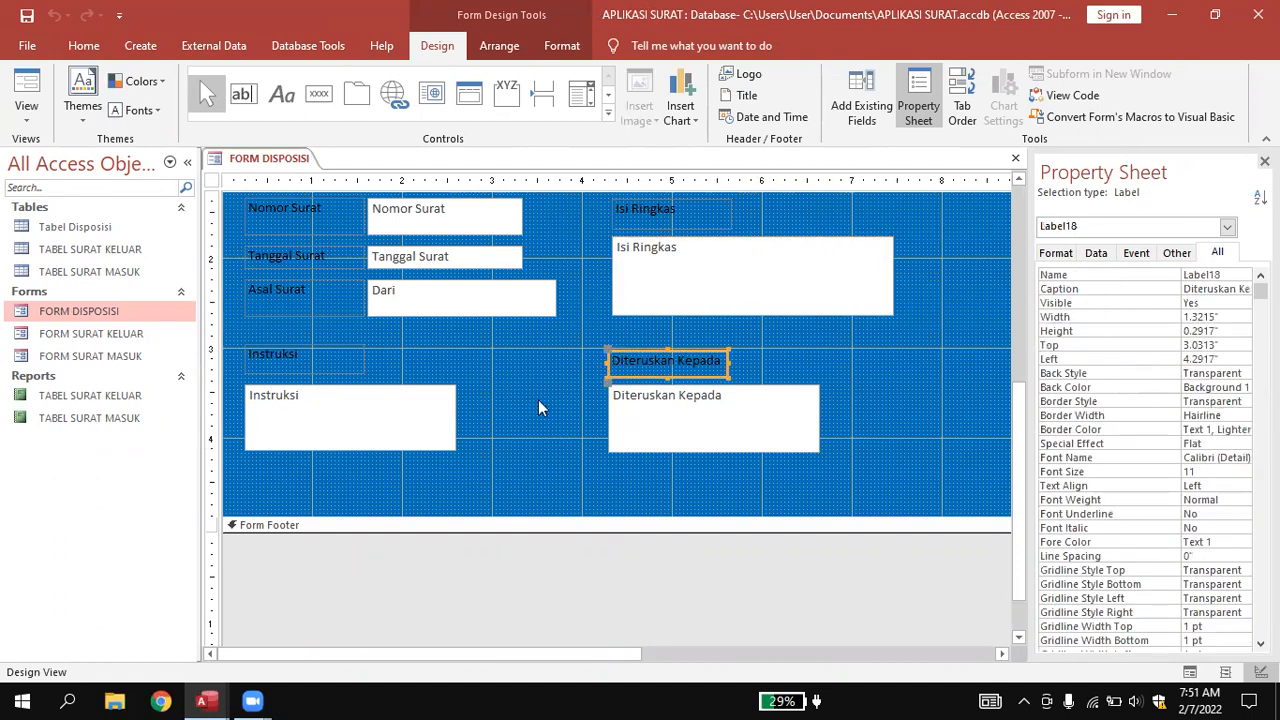
pyautogui.click(497, 428)
pyautogui.moveTo(612, 517); pyautogui.dragTo(612, 550)
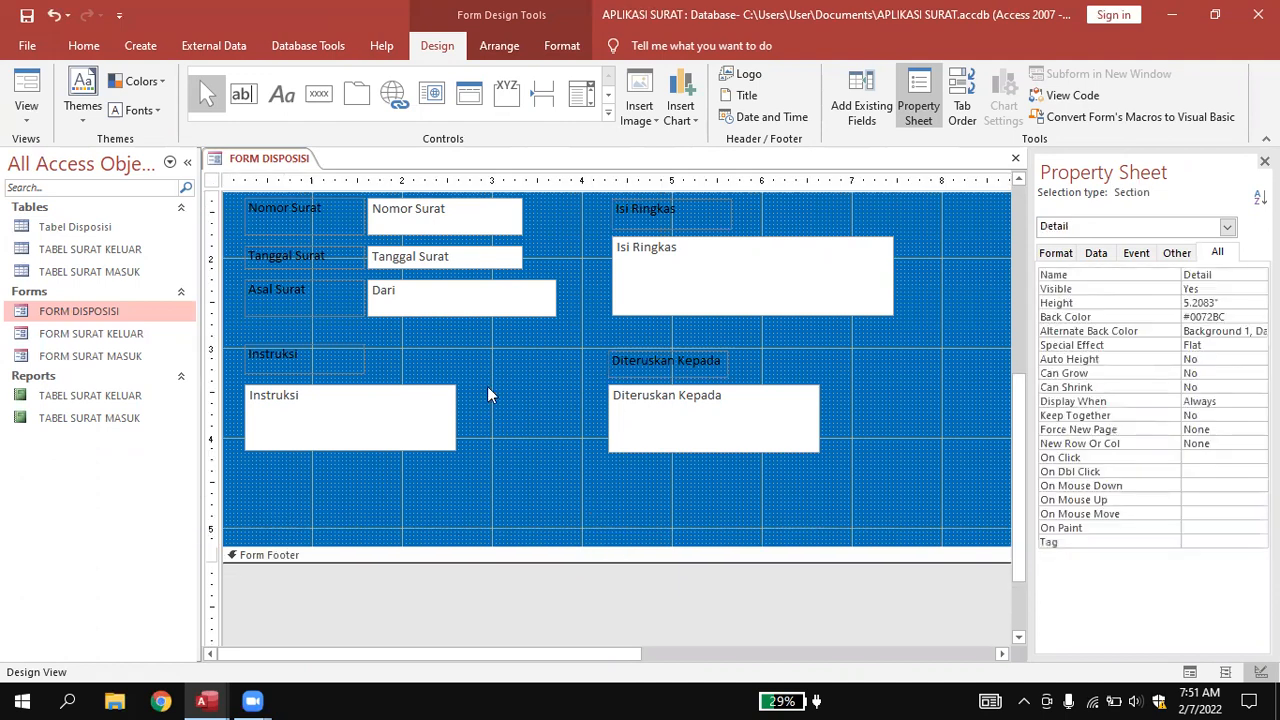
pyautogui.click(306, 100)
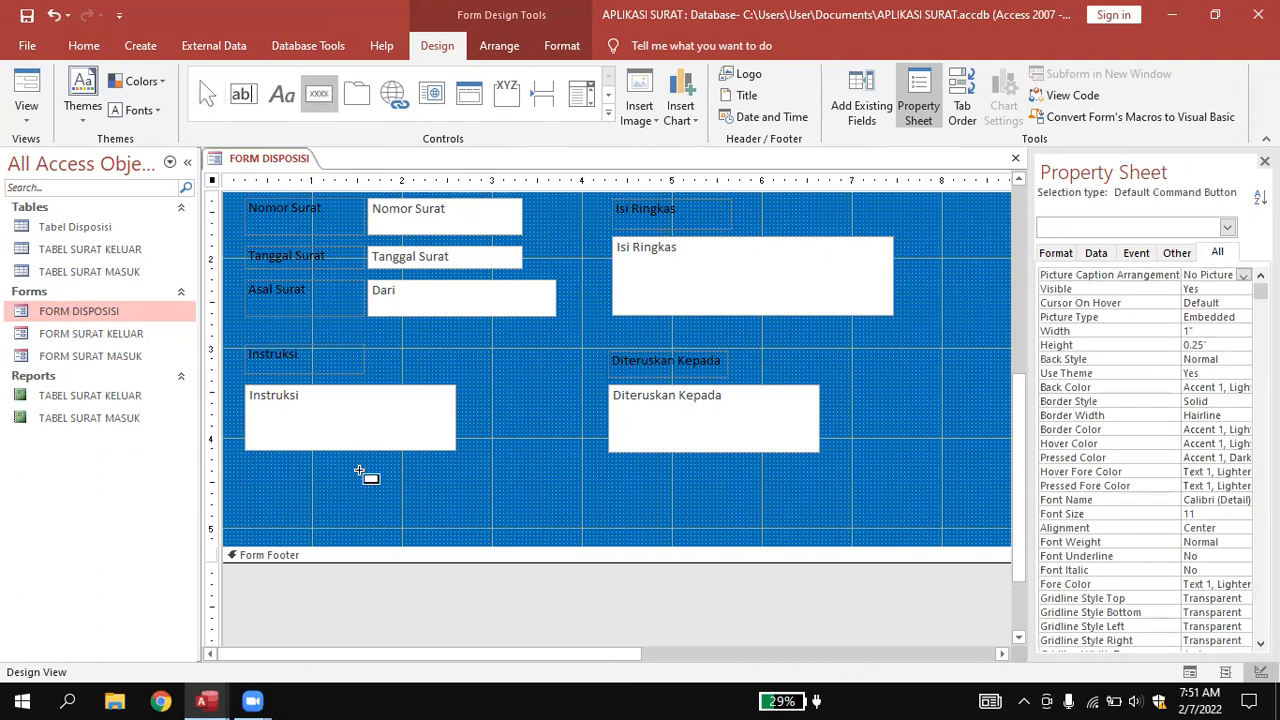
# Add a picture-style Save Record button named cmdsave below the Instruksi box.
pyautogui.moveTo(320, 478); pyautogui.dragTo(383, 516)
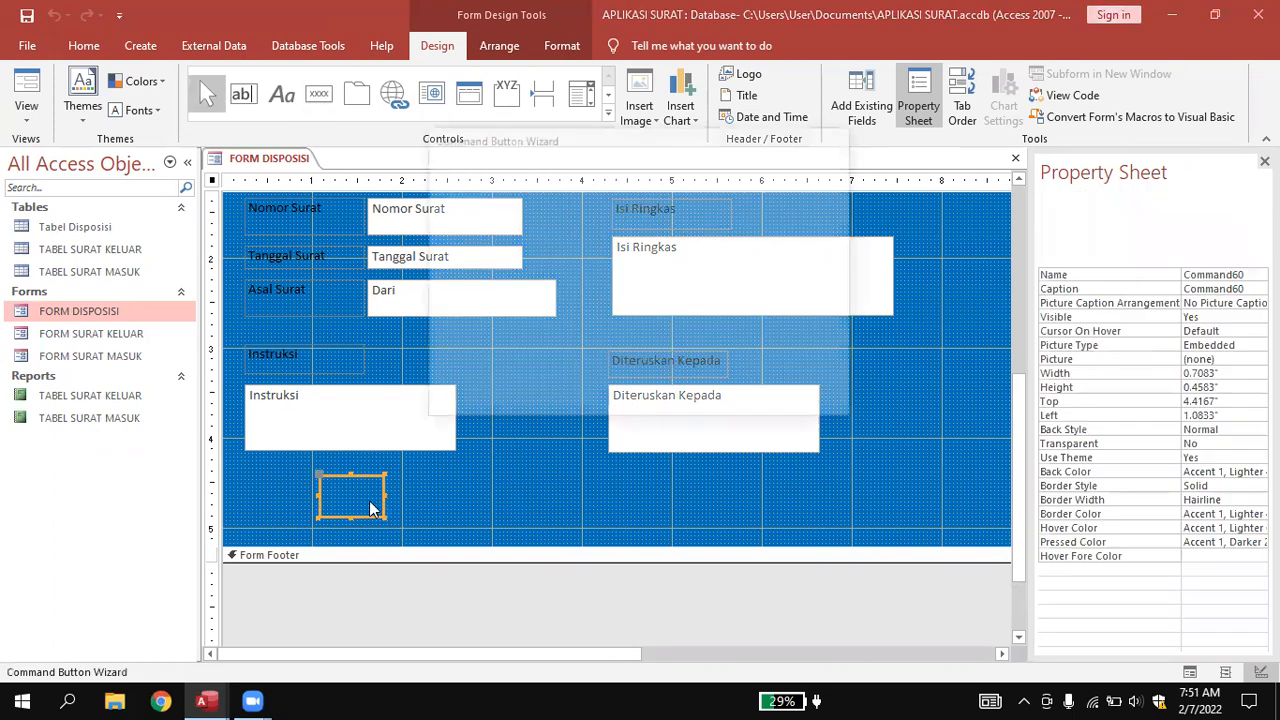
pyautogui.click(603, 273)
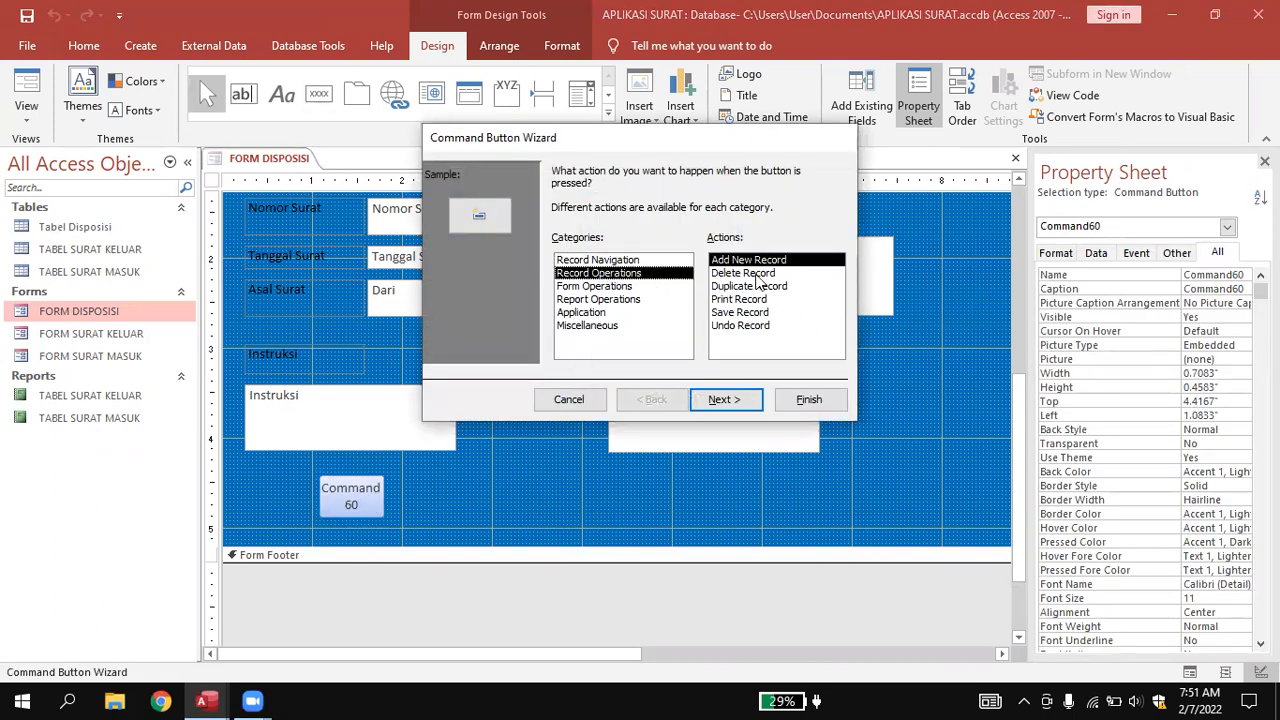
pyautogui.click(744, 313)
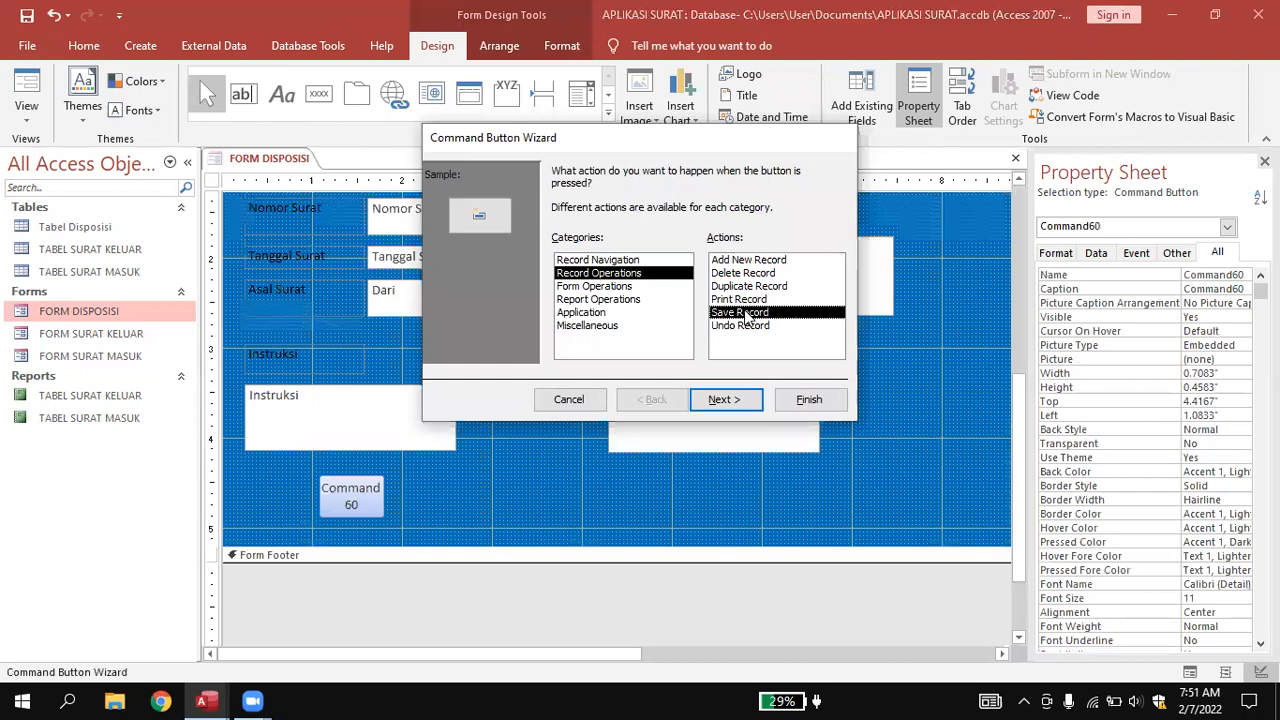
pyautogui.click(724, 399)
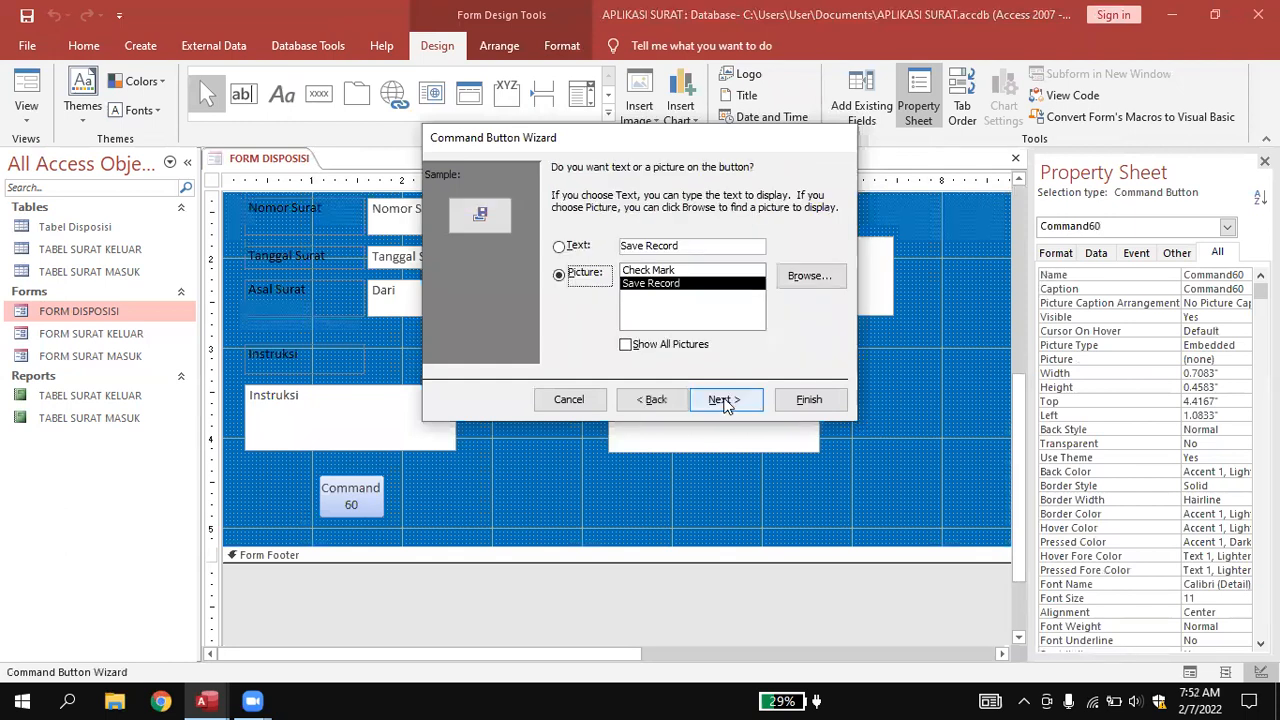
pyautogui.click(724, 400)
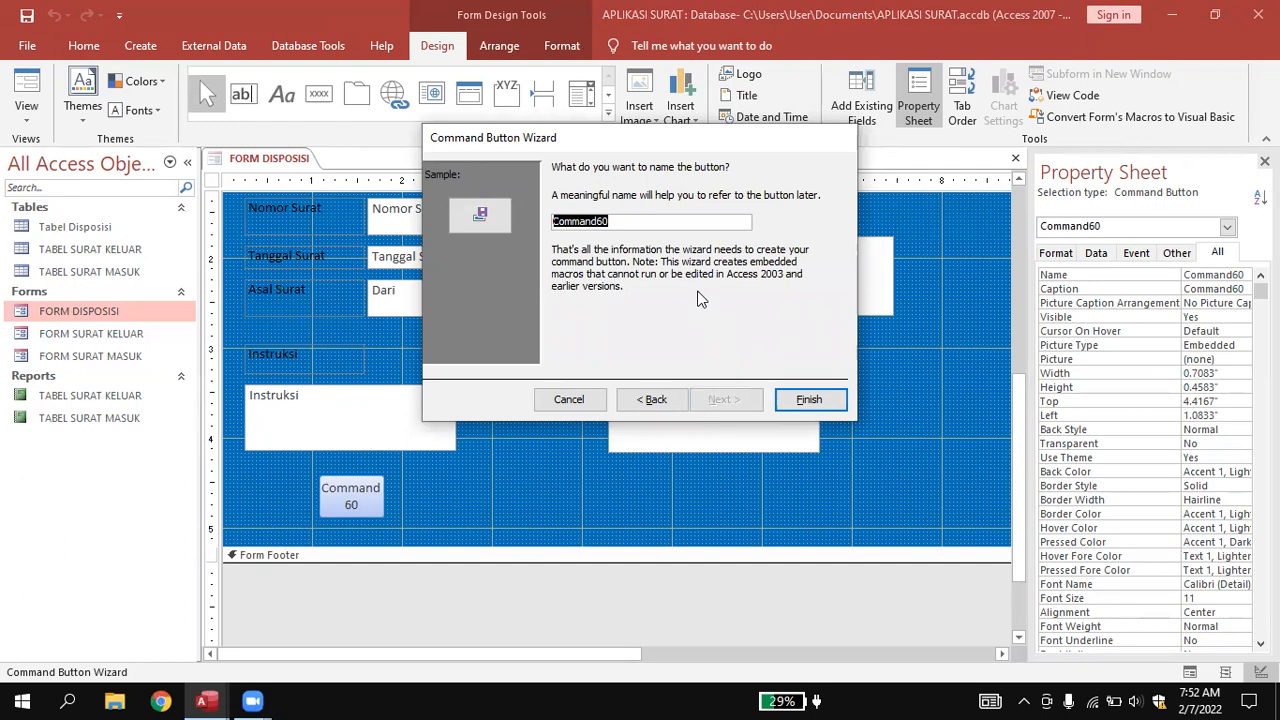
pyautogui.write('cmdsave')
pyautogui.click(806, 402)
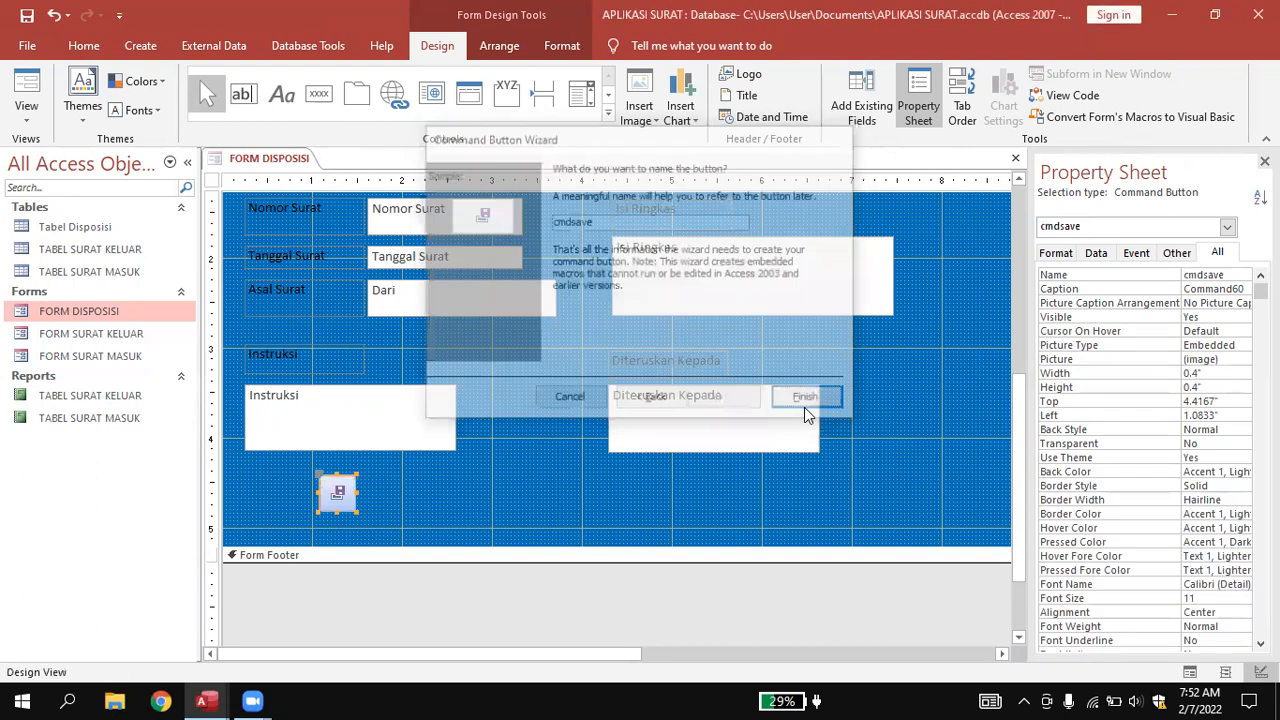
# Add an Add New Record button captioned 'Tambah Data' beside the save button.
pyautogui.click(320, 98)
pyautogui.moveTo(364, 480); pyautogui.dragTo(402, 514)
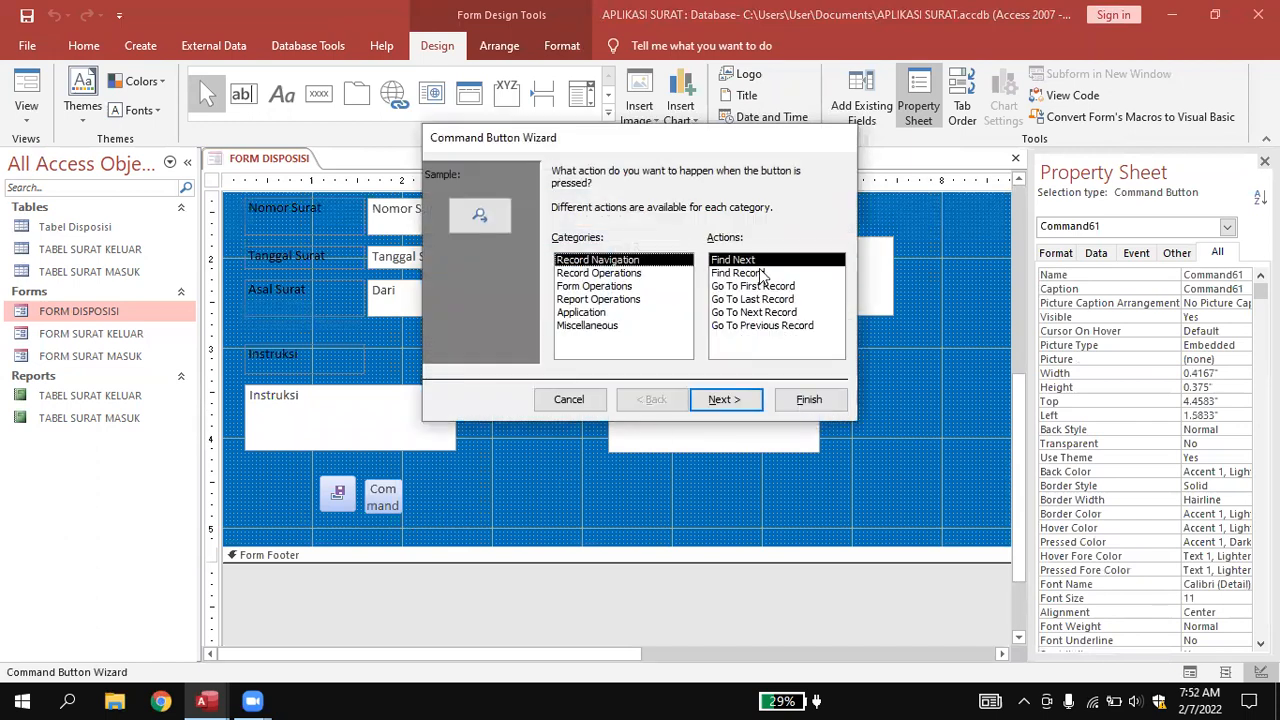
pyautogui.click(605, 273)
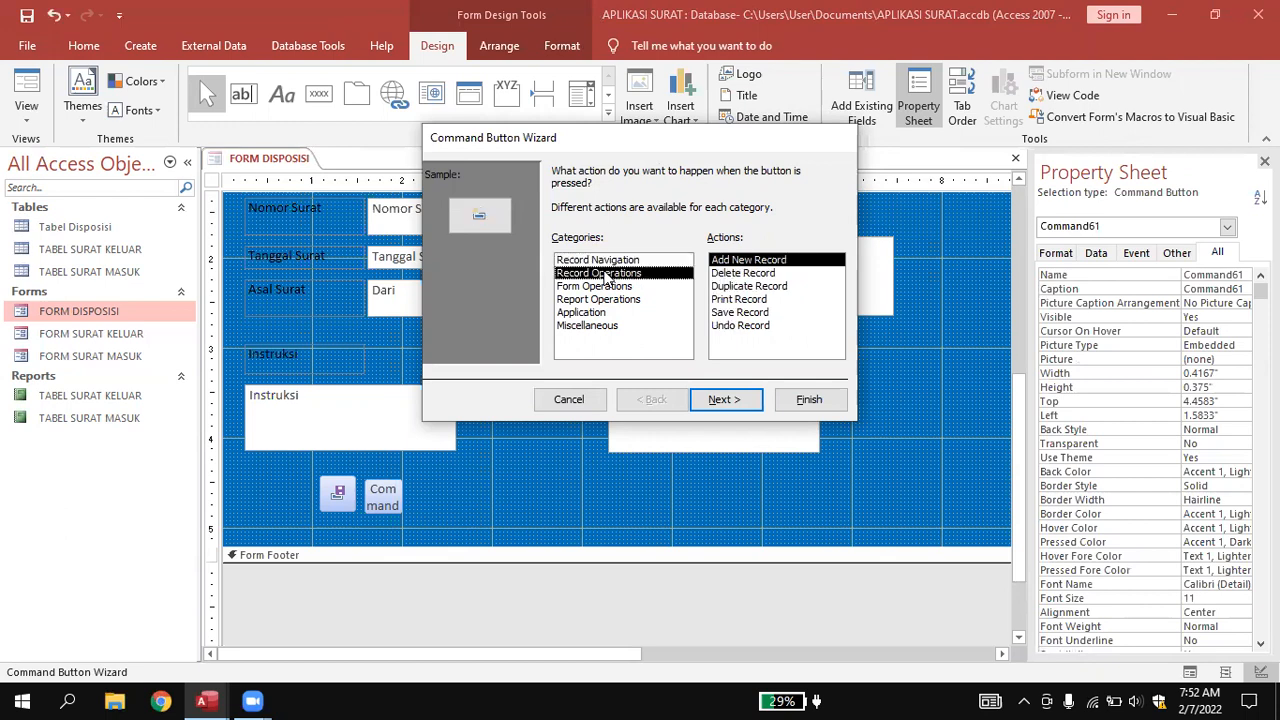
pyautogui.click(733, 398)
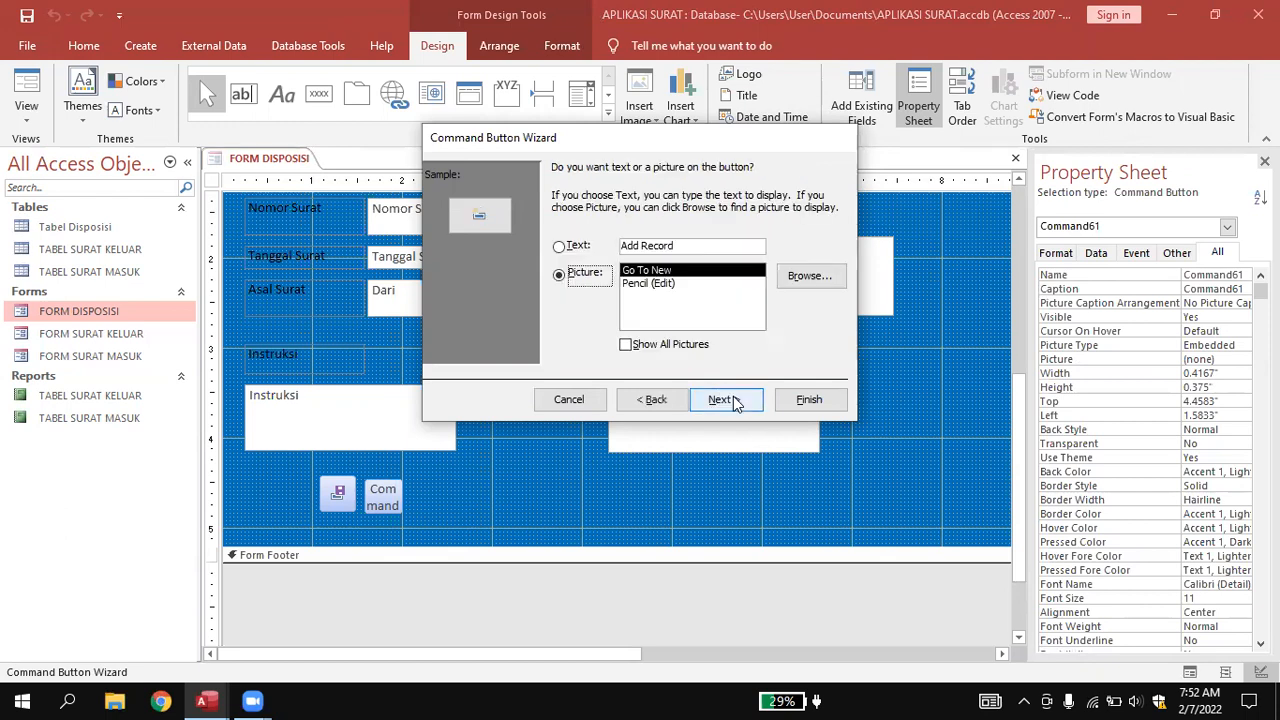
pyautogui.click(559, 246)
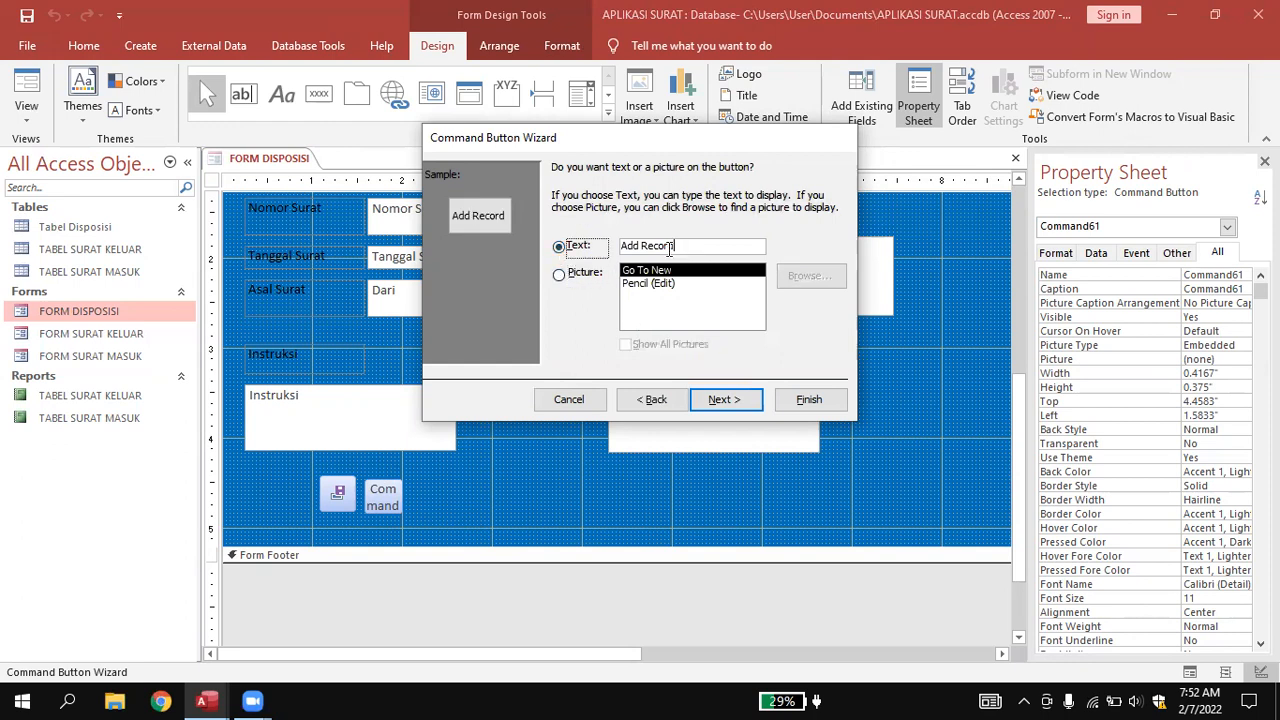
pyautogui.click(589, 248)
pyautogui.write('Tam')
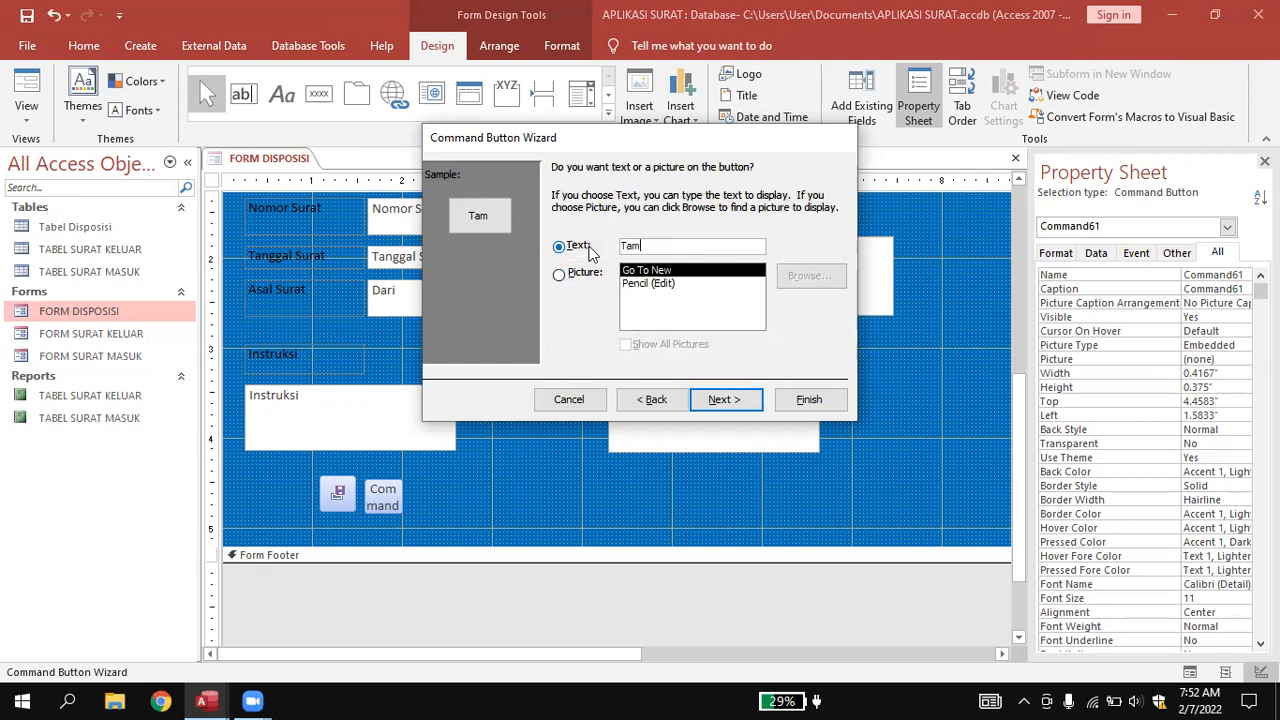
pyautogui.write('bah Data')
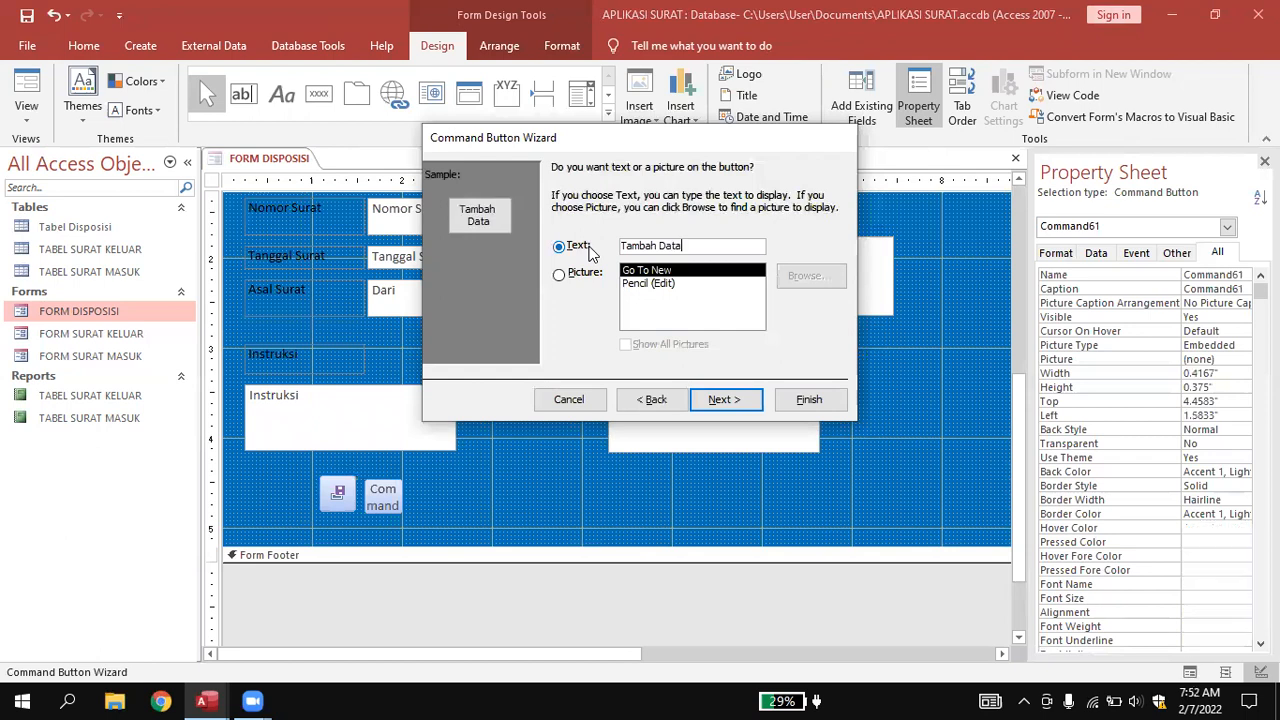
pyautogui.click(724, 400)
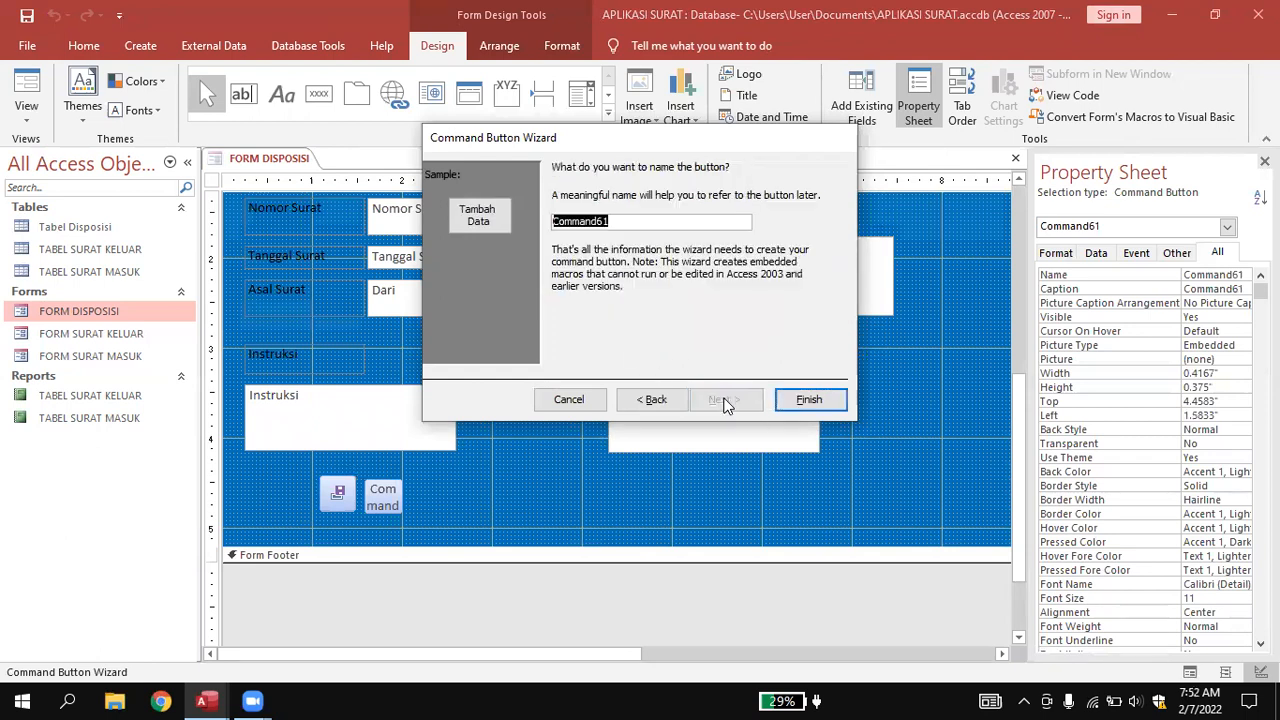
pyautogui.click(801, 400)
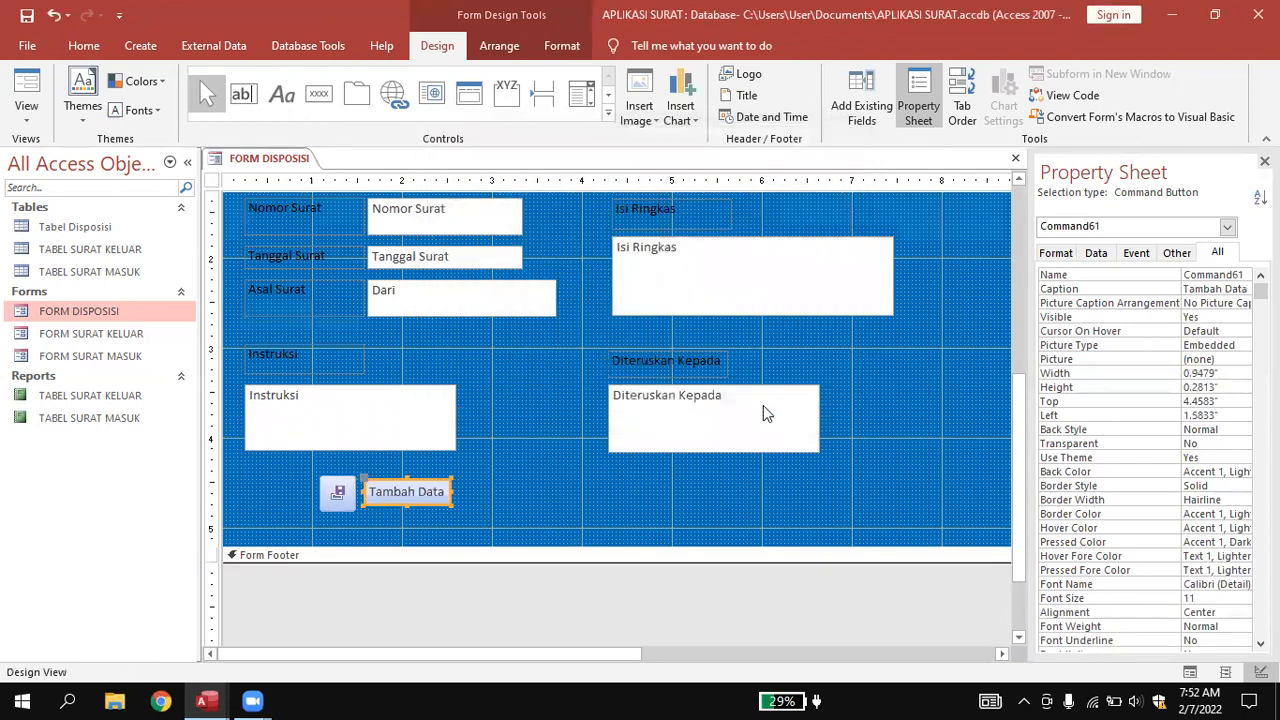
pyautogui.rightClick(545, 358)
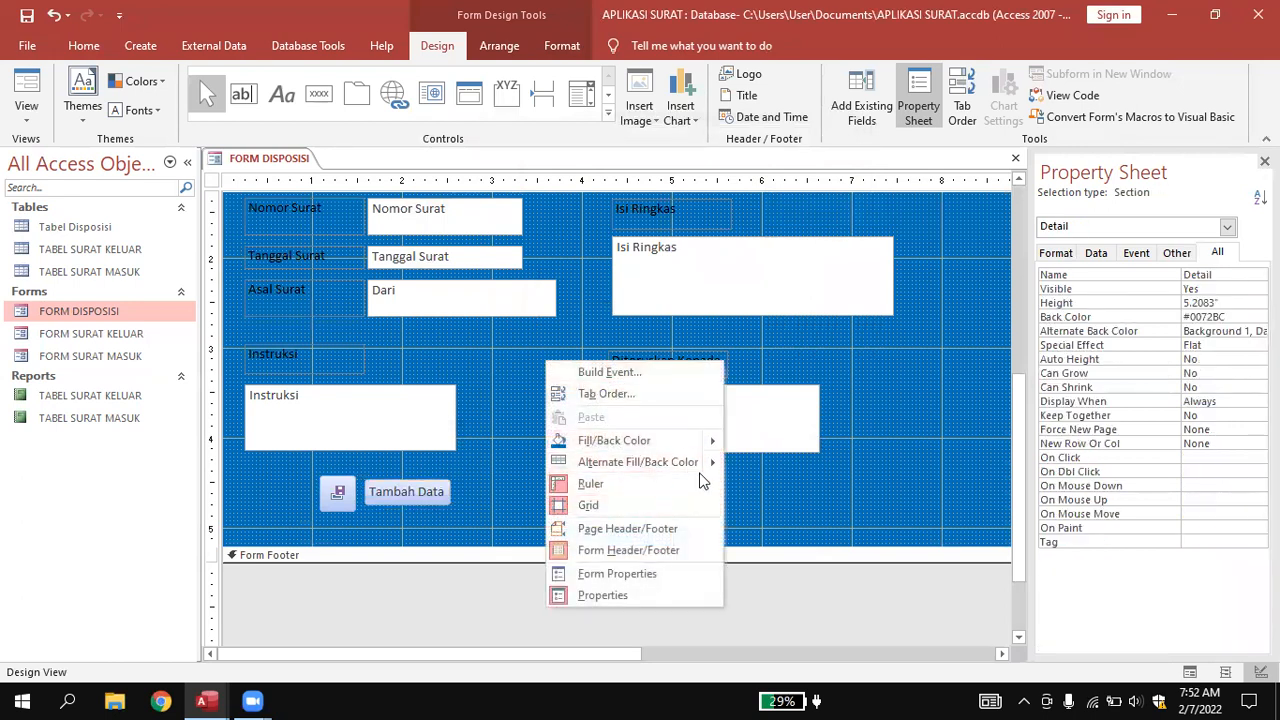
pyautogui.click(761, 462)
pyautogui.click(328, 96)
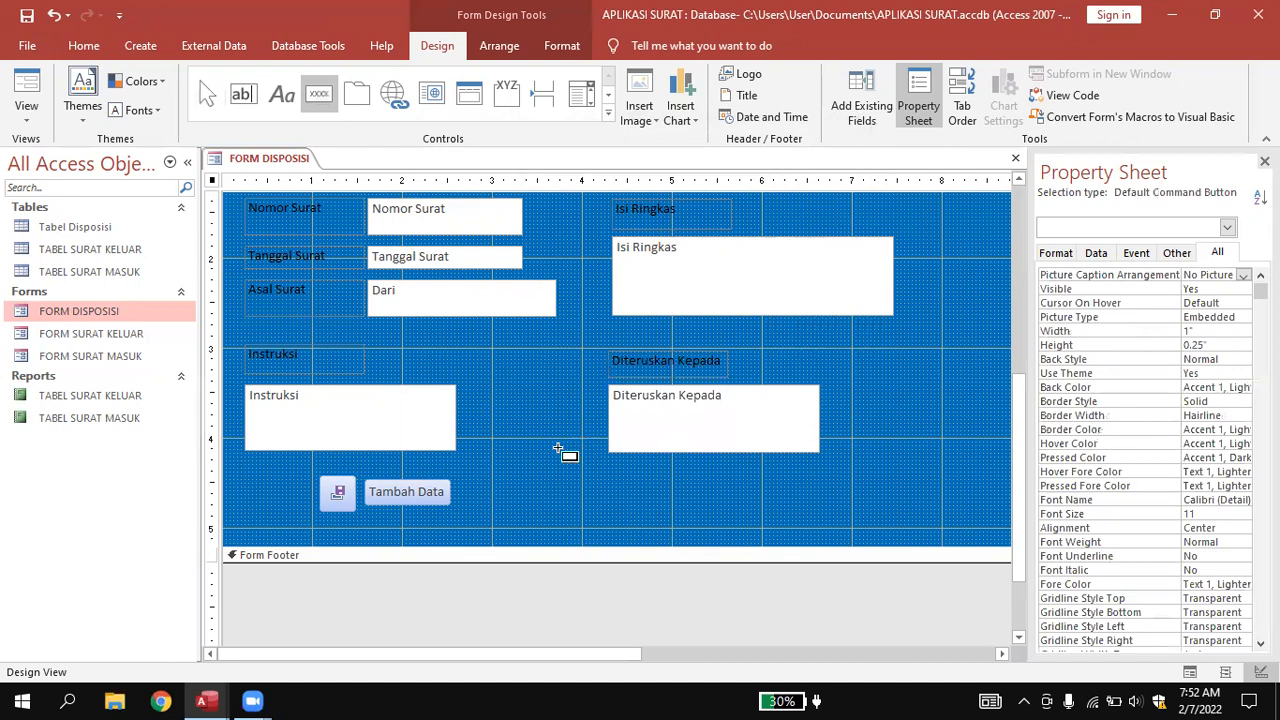
# Add a Print Record picture button named cmdprint right of Tambah Data, then select all three buttons.
pyautogui.moveTo(460, 478); pyautogui.dragTo(513, 515)
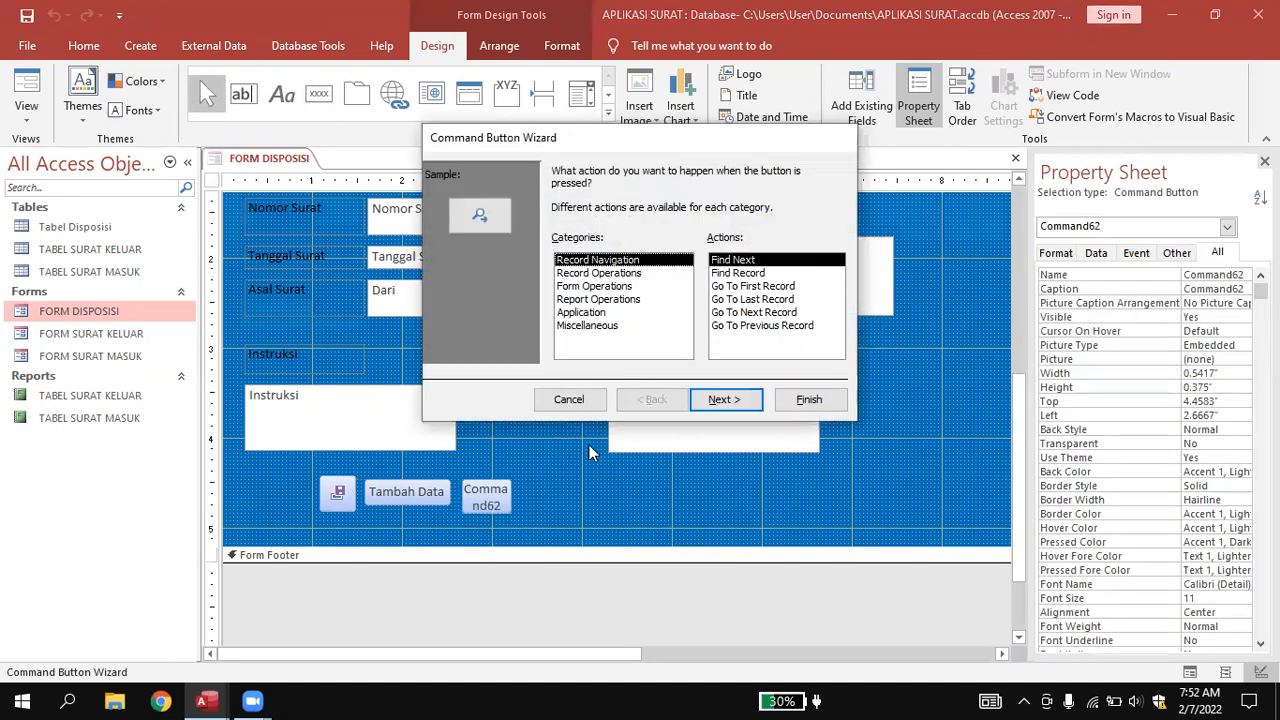
pyautogui.click(620, 273)
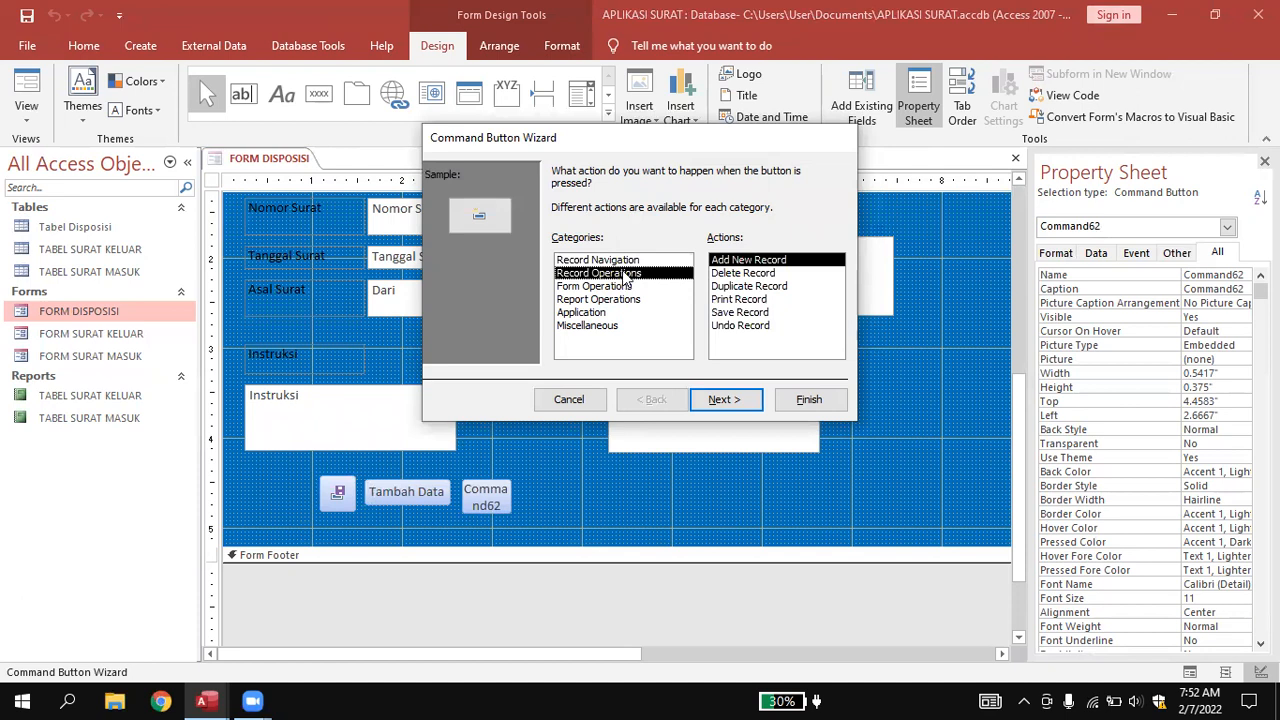
pyautogui.click(750, 299)
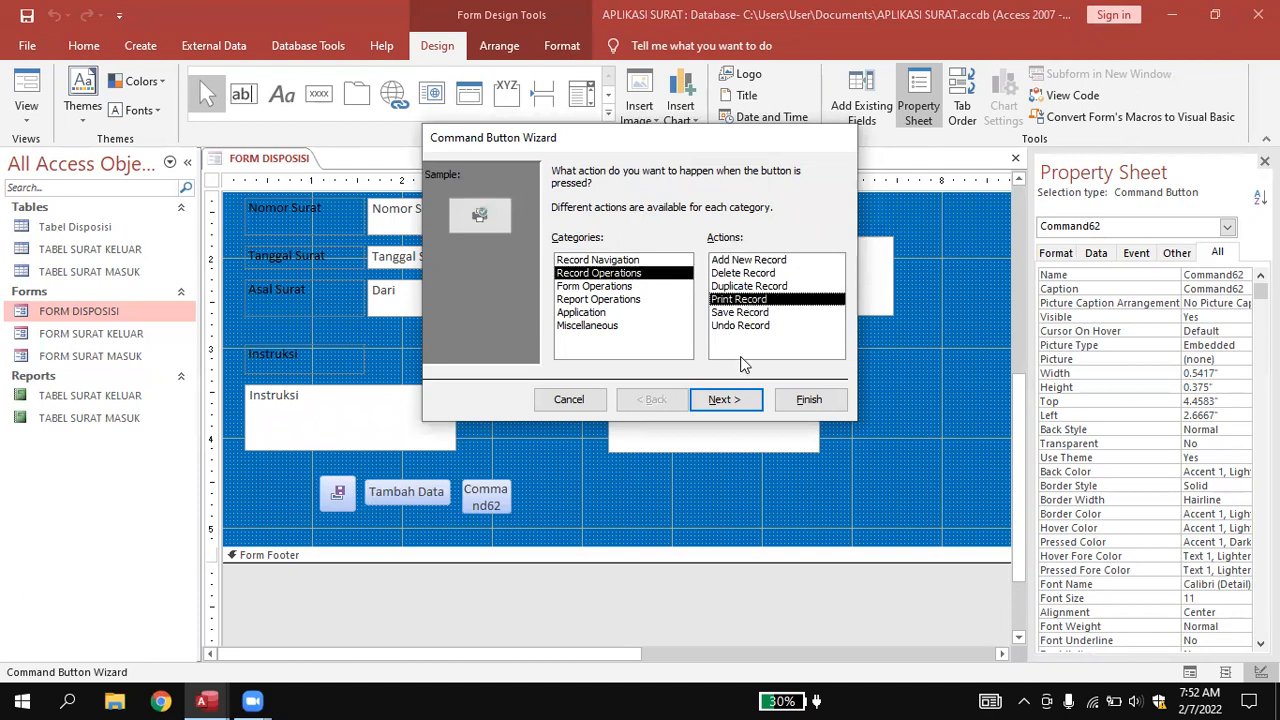
pyautogui.click(727, 400)
pyautogui.click(728, 400)
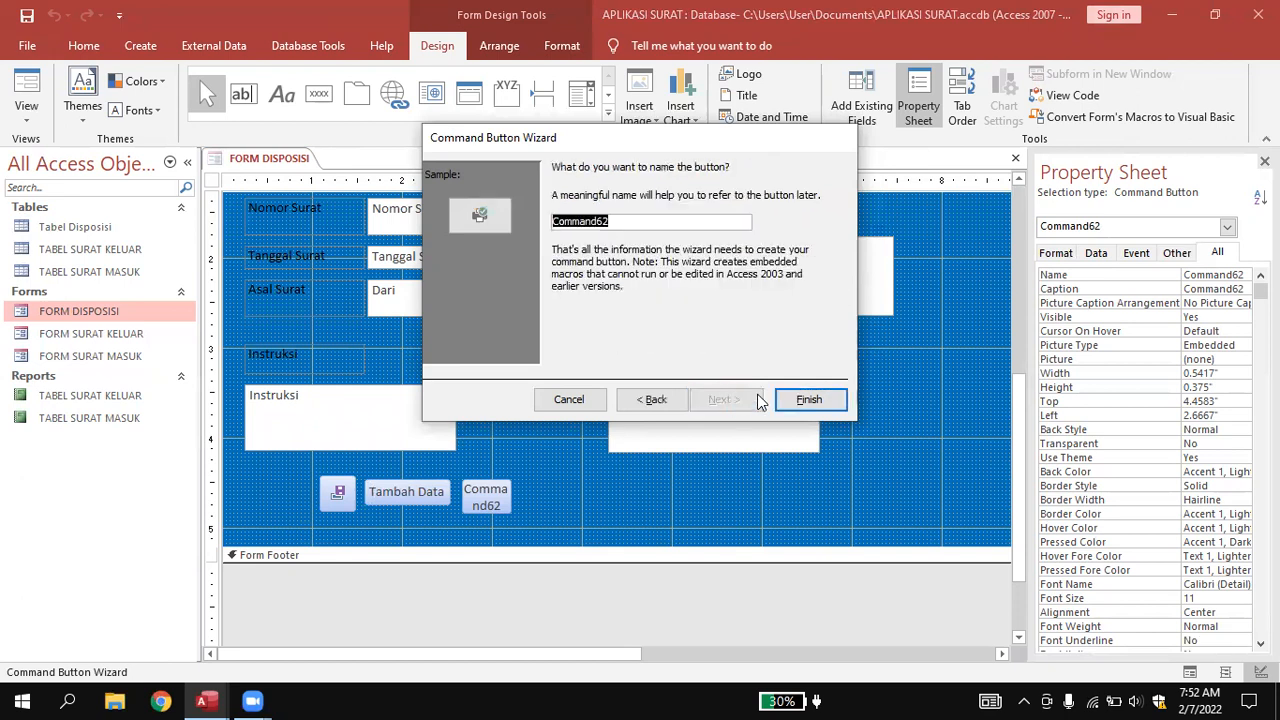
pyautogui.write('c')
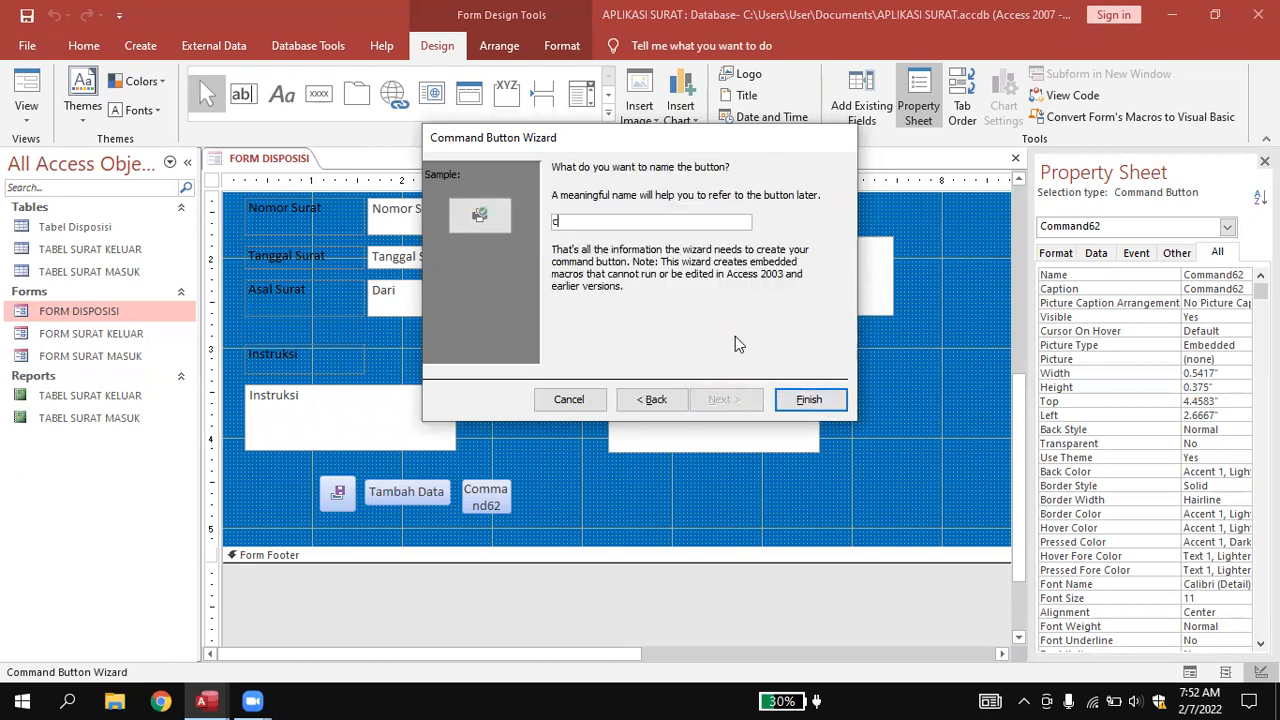
pyautogui.write('mdprint')
pyautogui.click(809, 400)
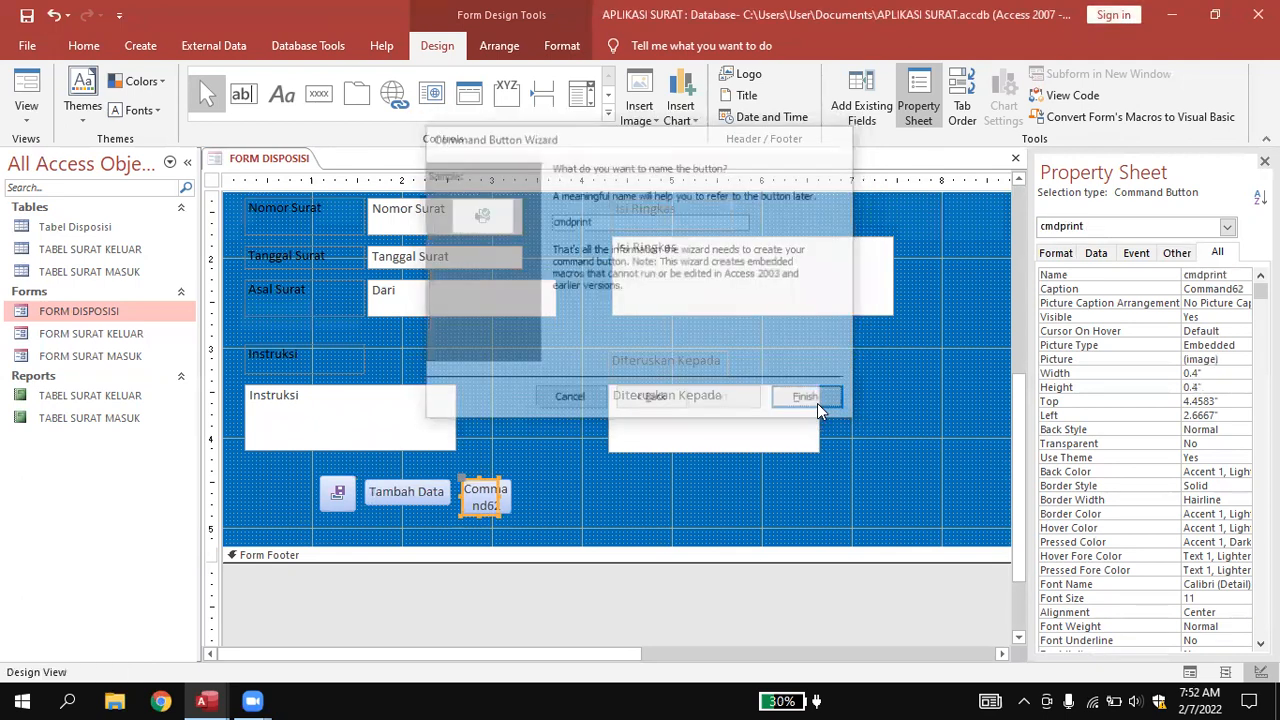
pyautogui.click(605, 472)
pyautogui.moveTo(306, 456); pyautogui.dragTo(556, 518)
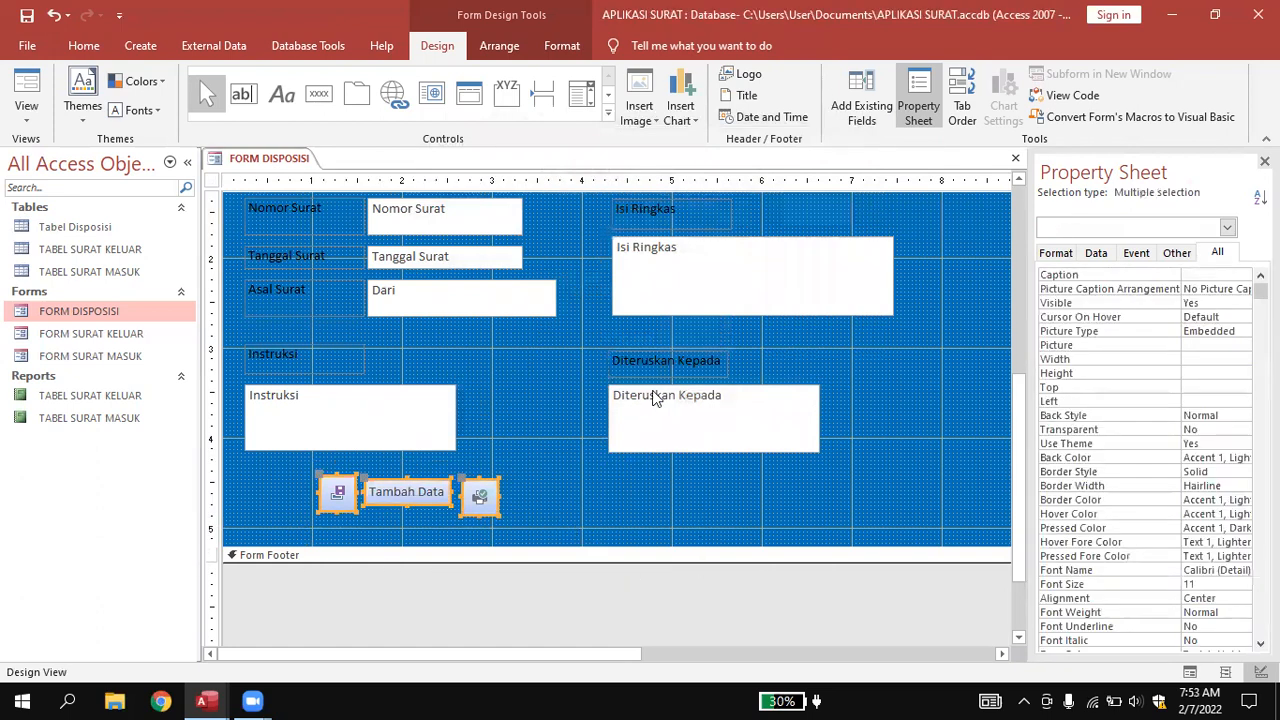
# Group the three buttons into a Tabular layout row.
pyautogui.click(508, 50)
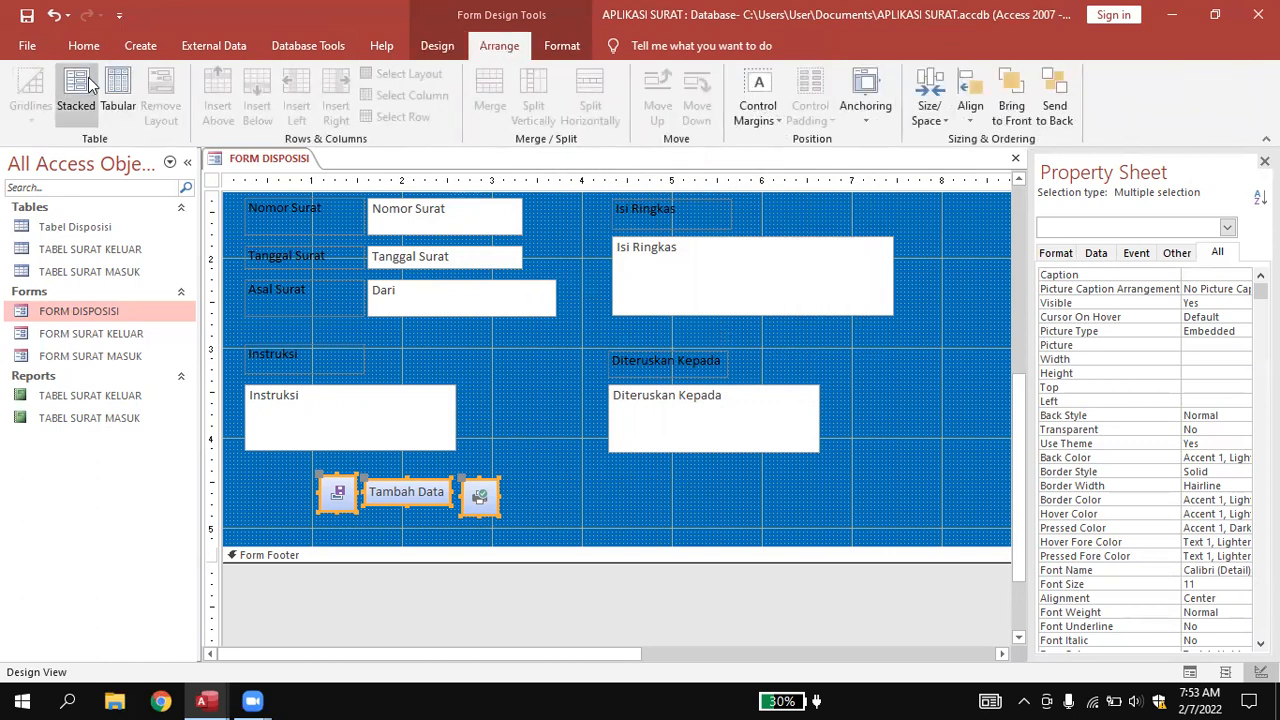
pyautogui.click(118, 90)
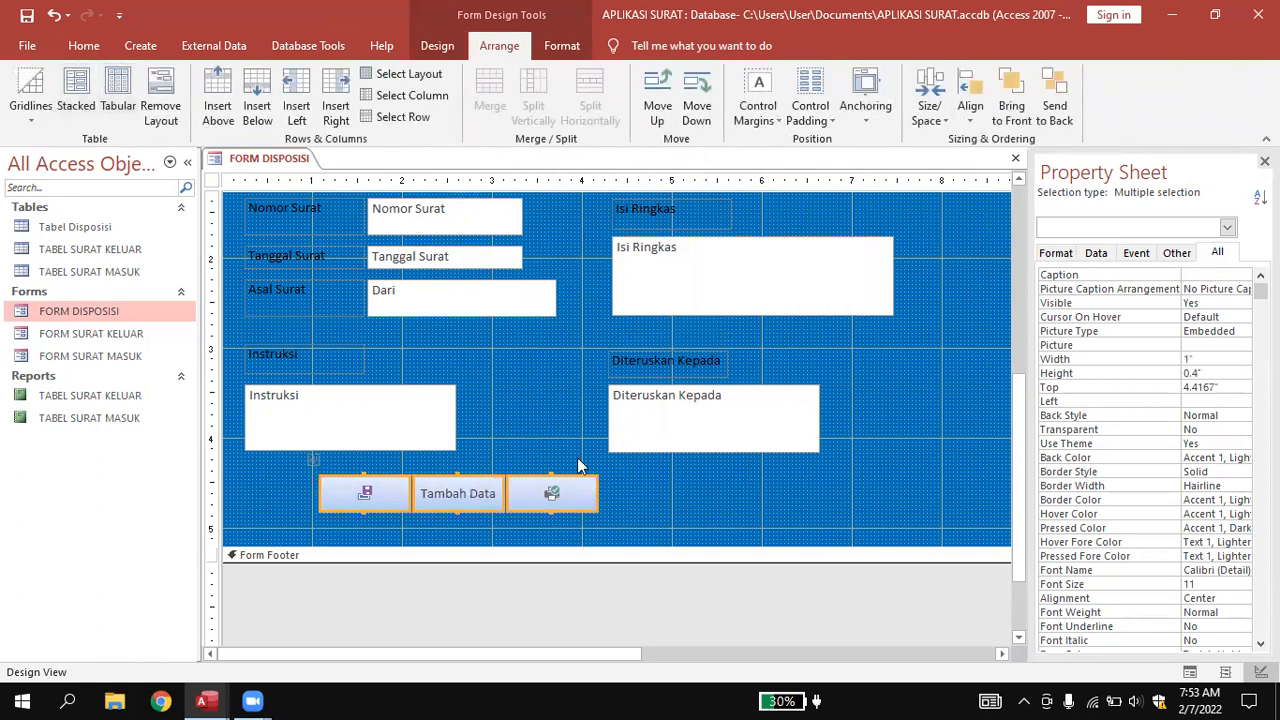
pyautogui.click(627, 515)
pyautogui.click(378, 493)
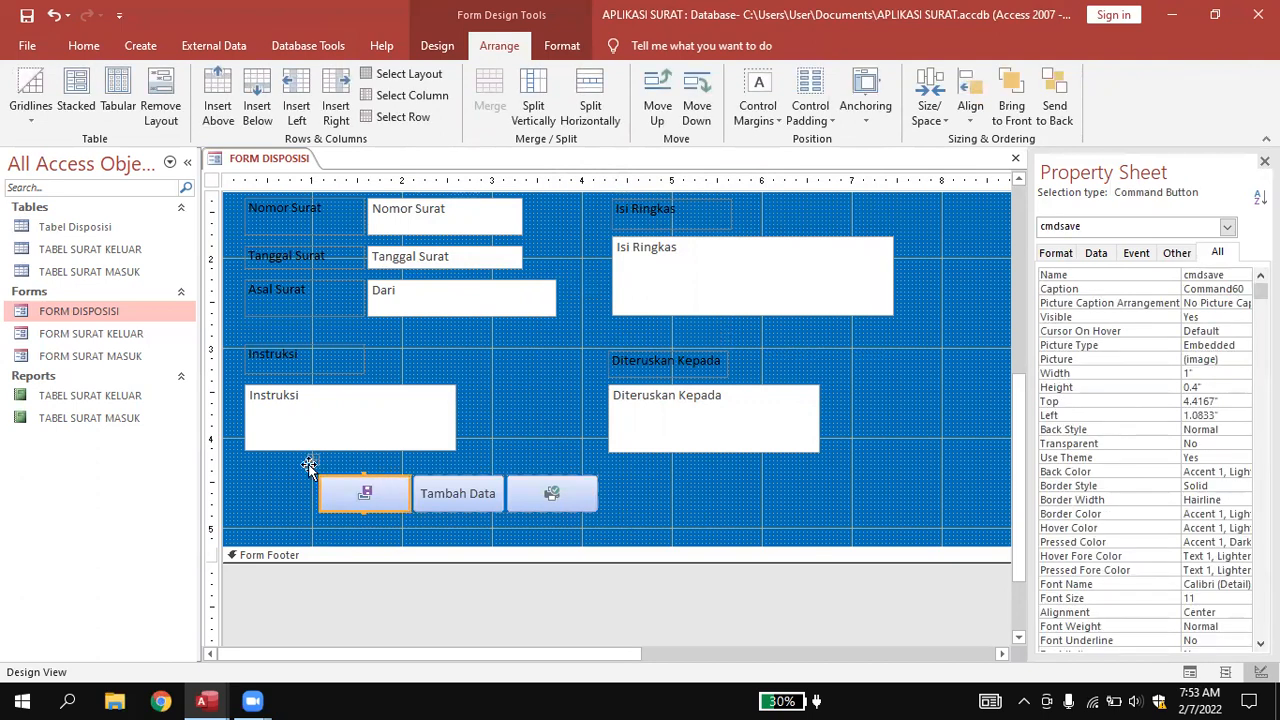
pyautogui.moveTo(334, 486); pyautogui.dragTo(489, 485)
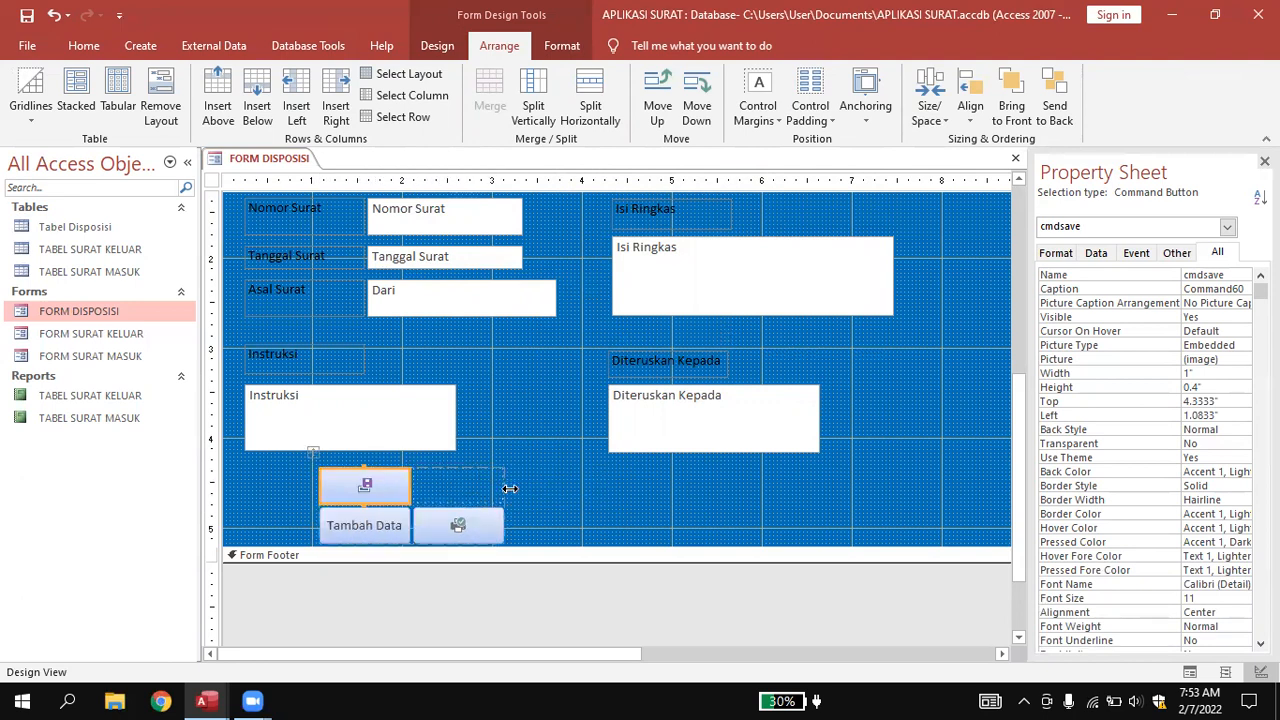
pyautogui.press('Delete')
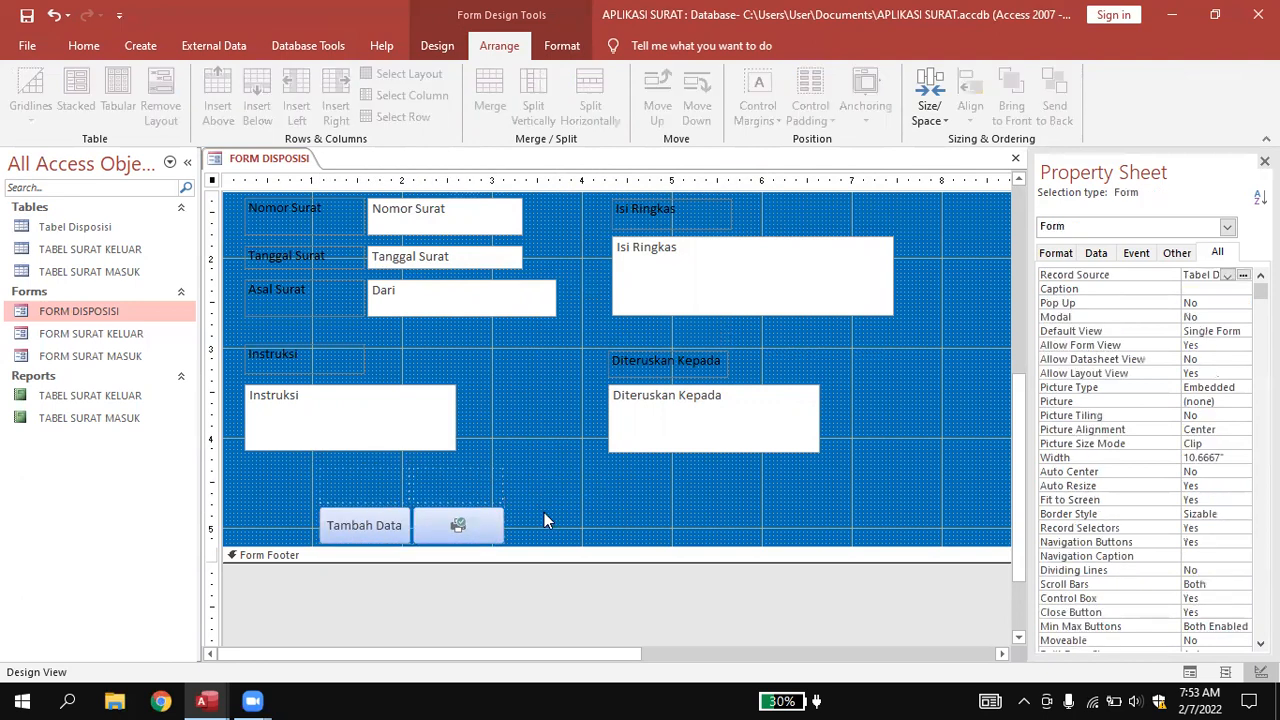
pyautogui.hotkey('ctrl', 'z')
pyautogui.hotkey('ctrl', 'z')
pyautogui.hotkey('ctrl', 'z')
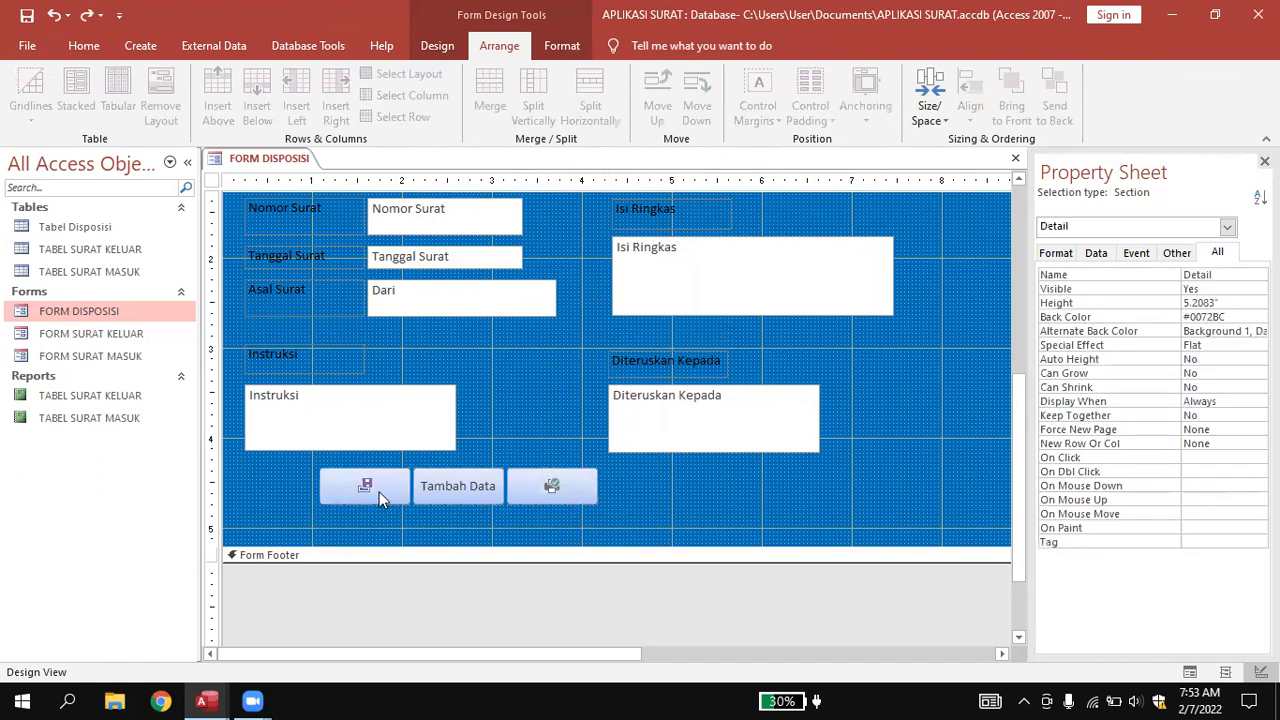
# Move the button row to sit right under the Diteruskan Kepada box.
pyautogui.moveTo(298, 476); pyautogui.dragTo(640, 510)
pyautogui.moveTo(560, 478); pyautogui.dragTo(860, 480)
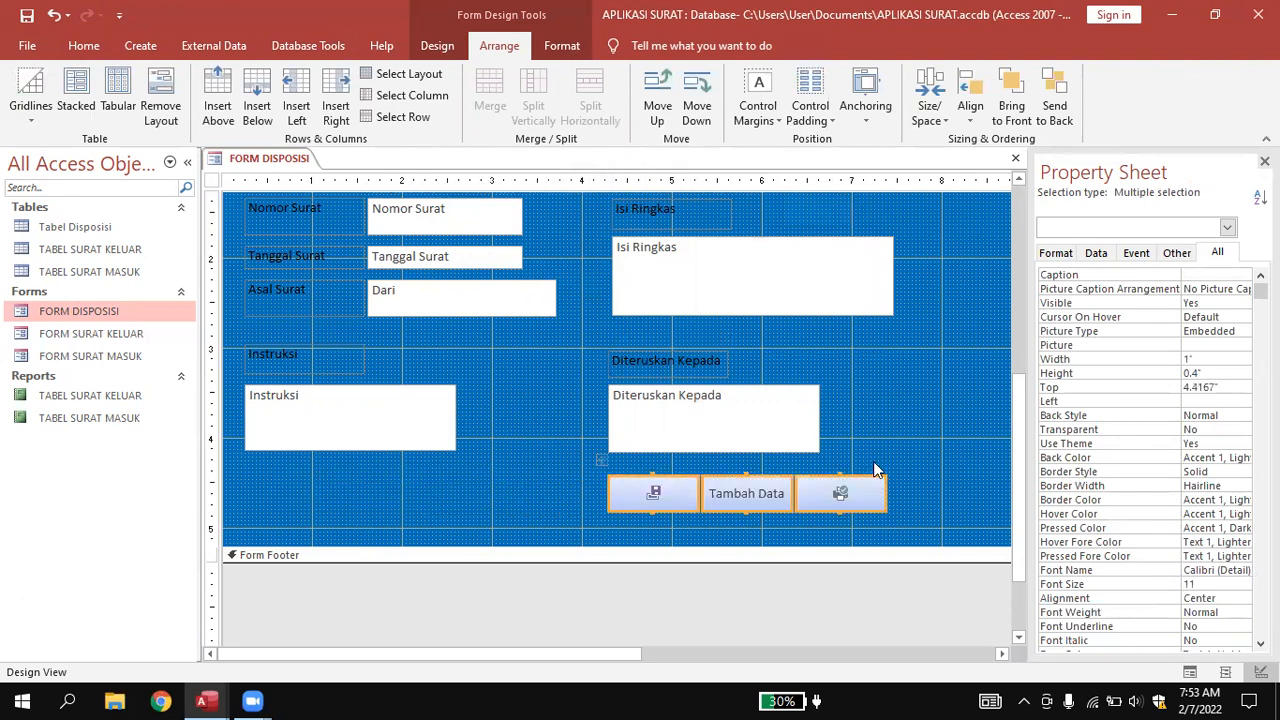
pyautogui.click(924, 426)
pyautogui.scroll(3, 883, 411)
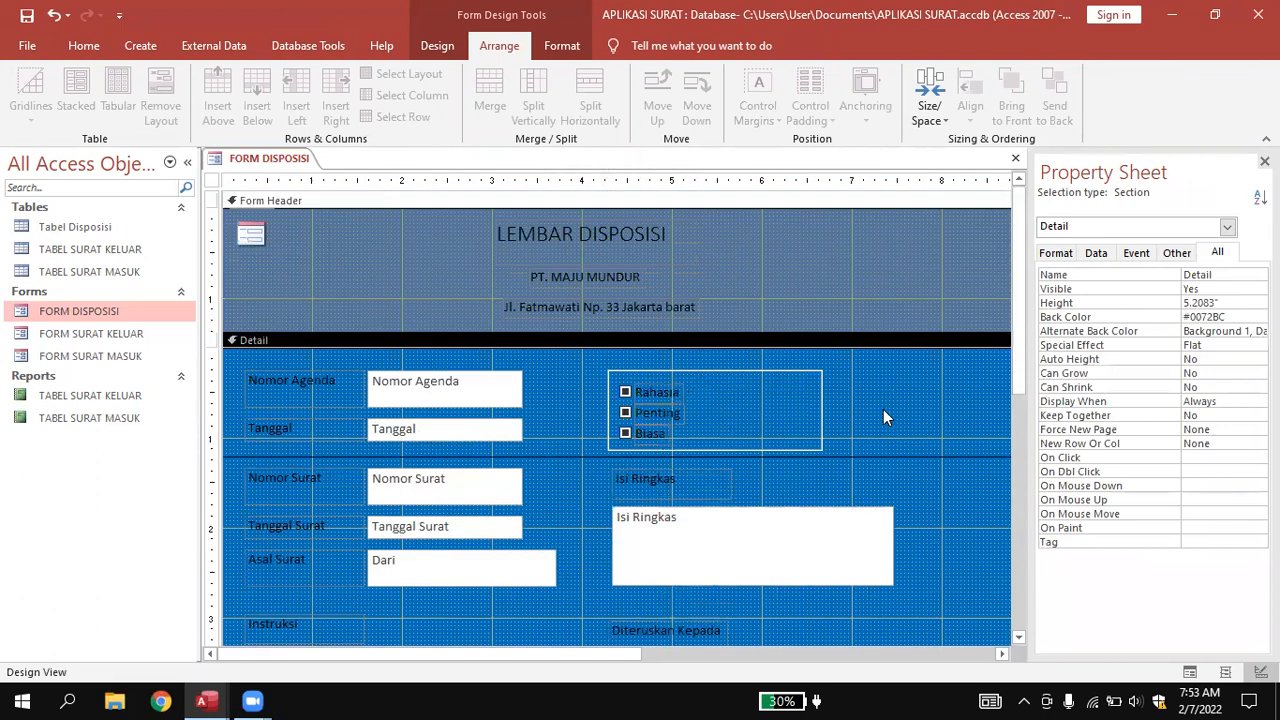
# Close the Design View and reopen FORM DISPOSISI in Form View.
pyautogui.rightClick(258, 159)
pyautogui.click(278, 168)
pyautogui.rightClick(280, 156)
pyautogui.click(308, 187)
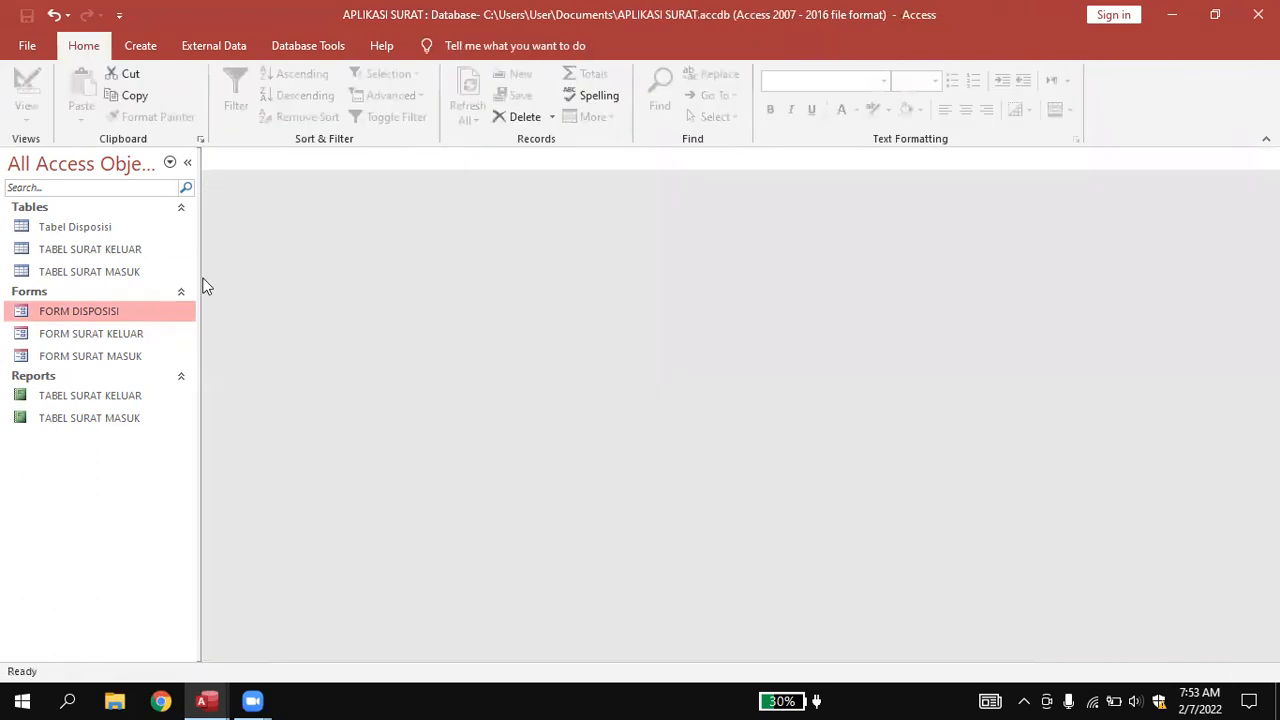
pyautogui.doubleClick(112, 314)
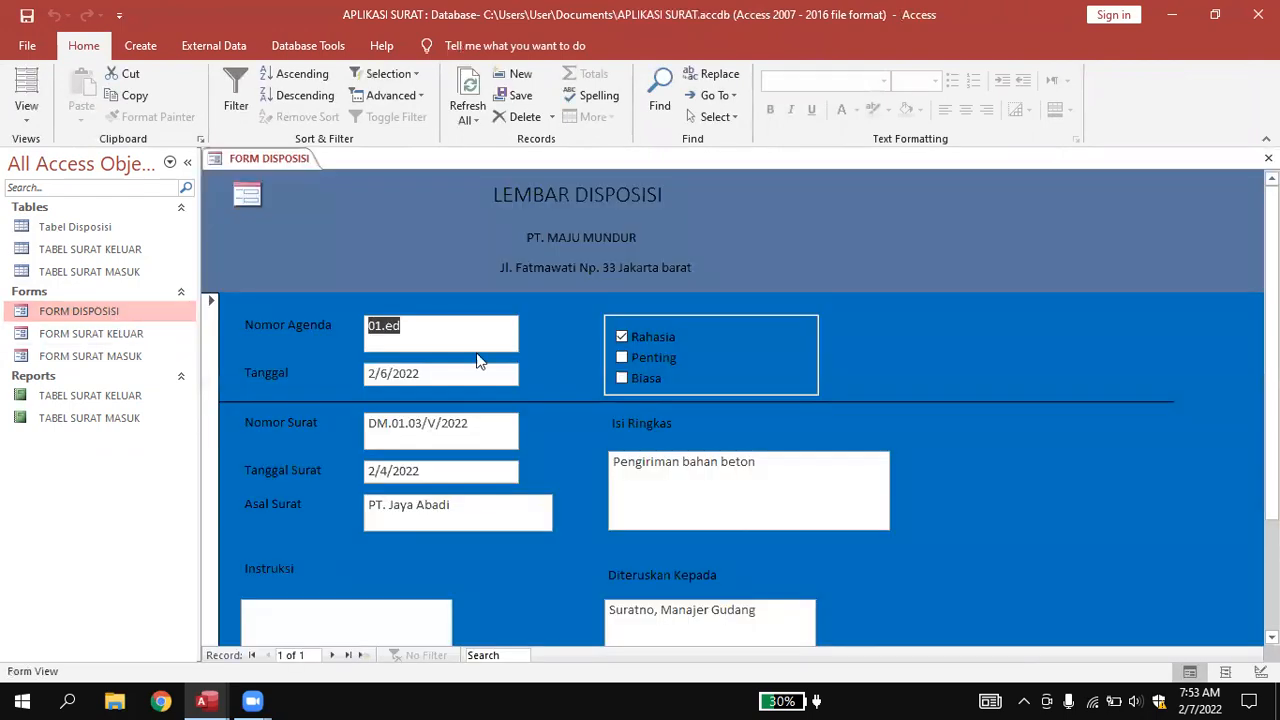
# Save the current disposition record with the form's save button.
pyautogui.scroll(-3, 986, 364)
pyautogui.click(672, 594)
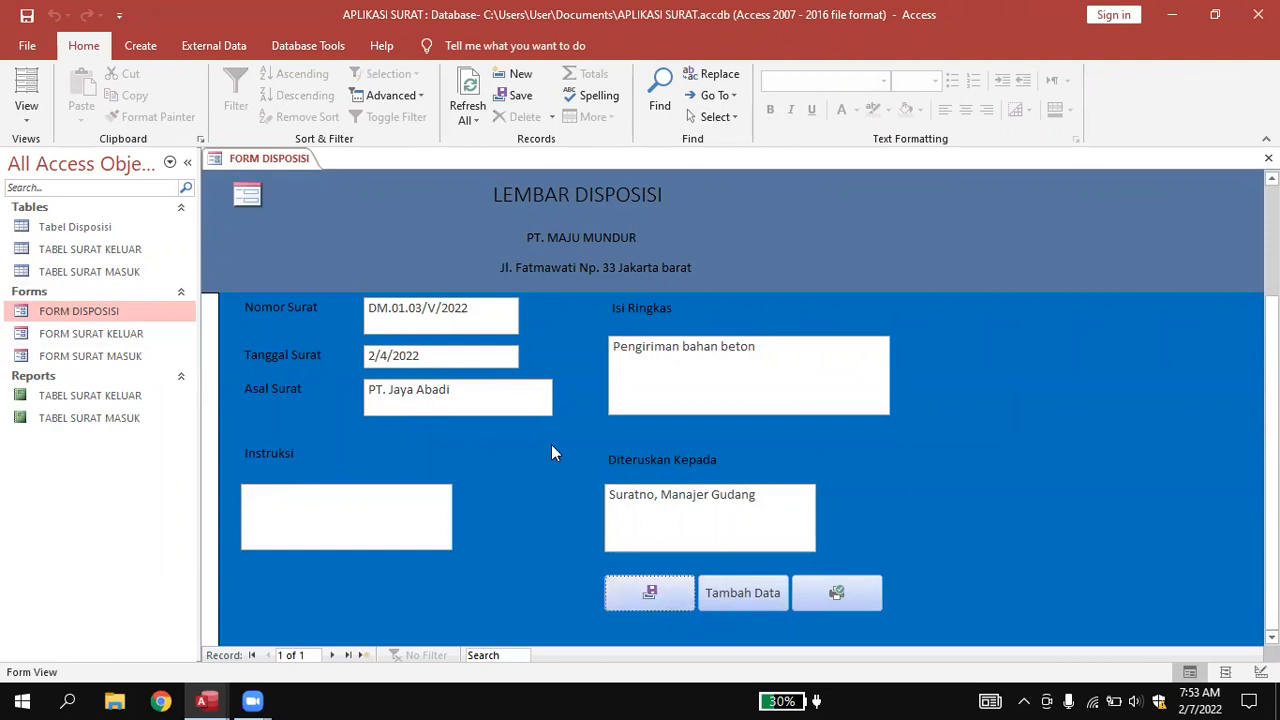
pyautogui.scroll(3, 551, 444)
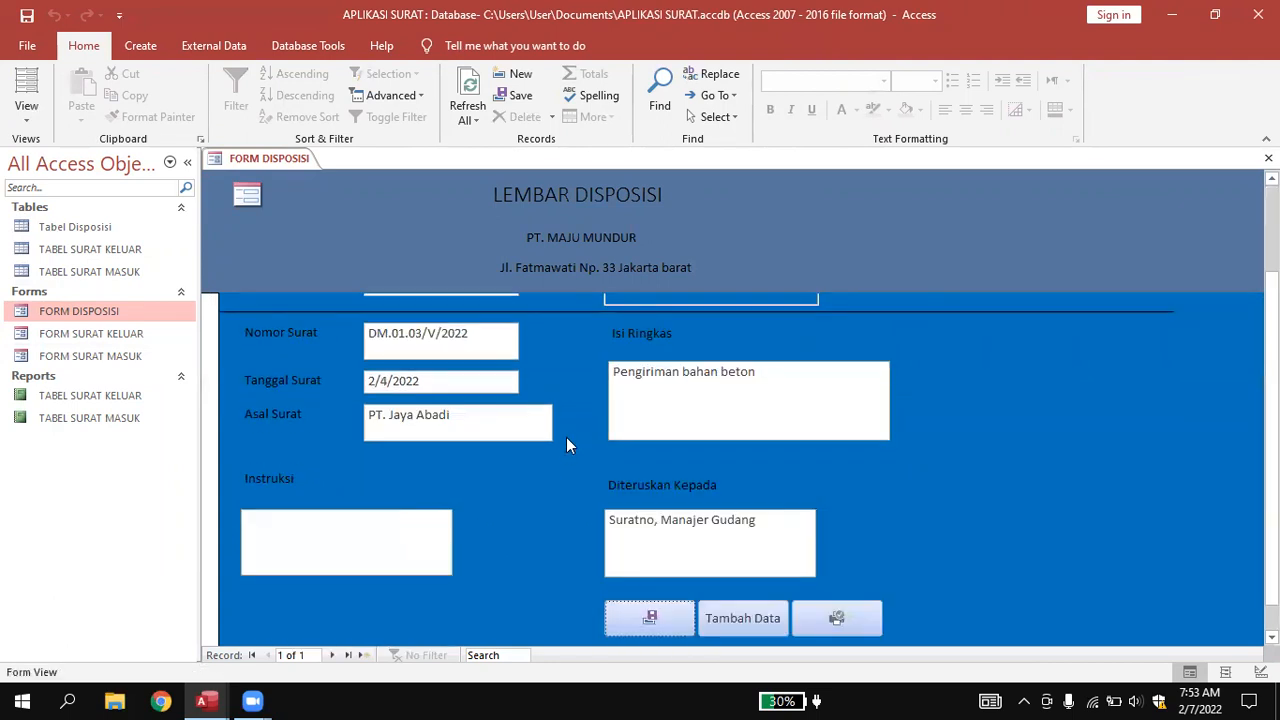
pyautogui.scroll(2, 566, 445)
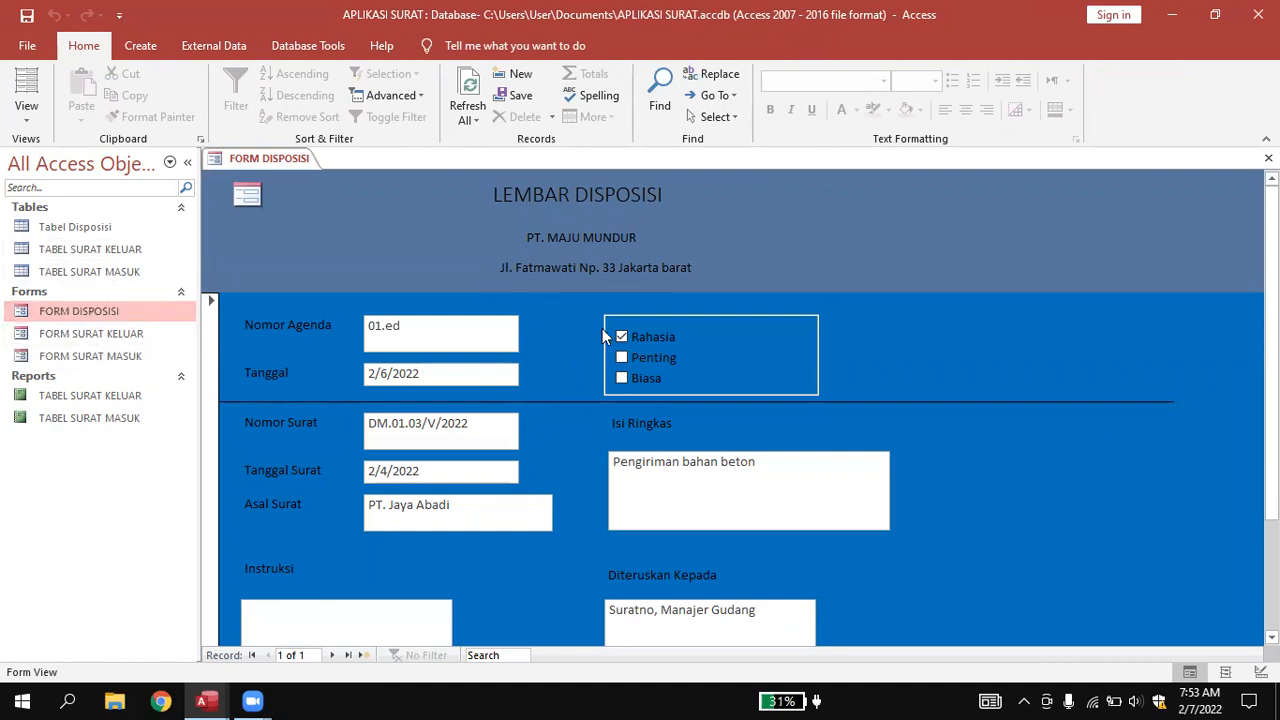
pyautogui.scroll(-2, 700, 340)
pyautogui.scroll(2, 793, 343)
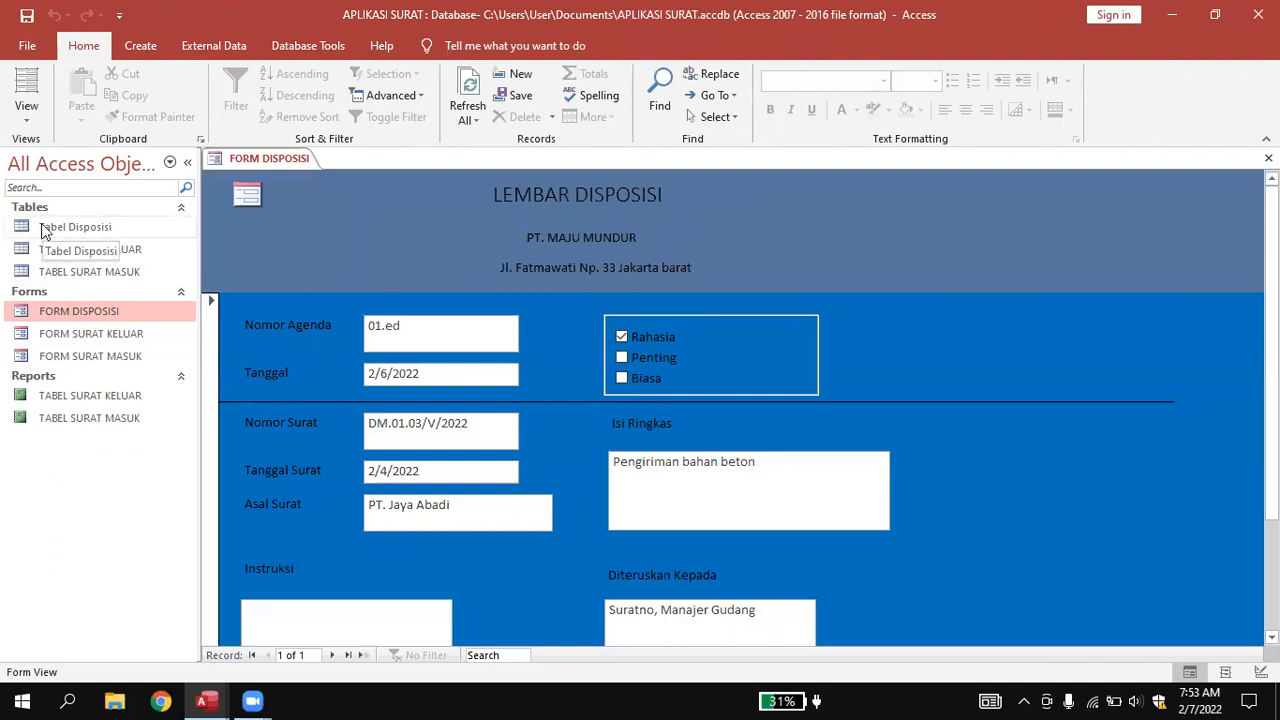
# Open Tabel Disposisi and check the 01.ed record's Tanggal, Tanggal Surat and Dari values.
pyautogui.doubleClick(44, 230)
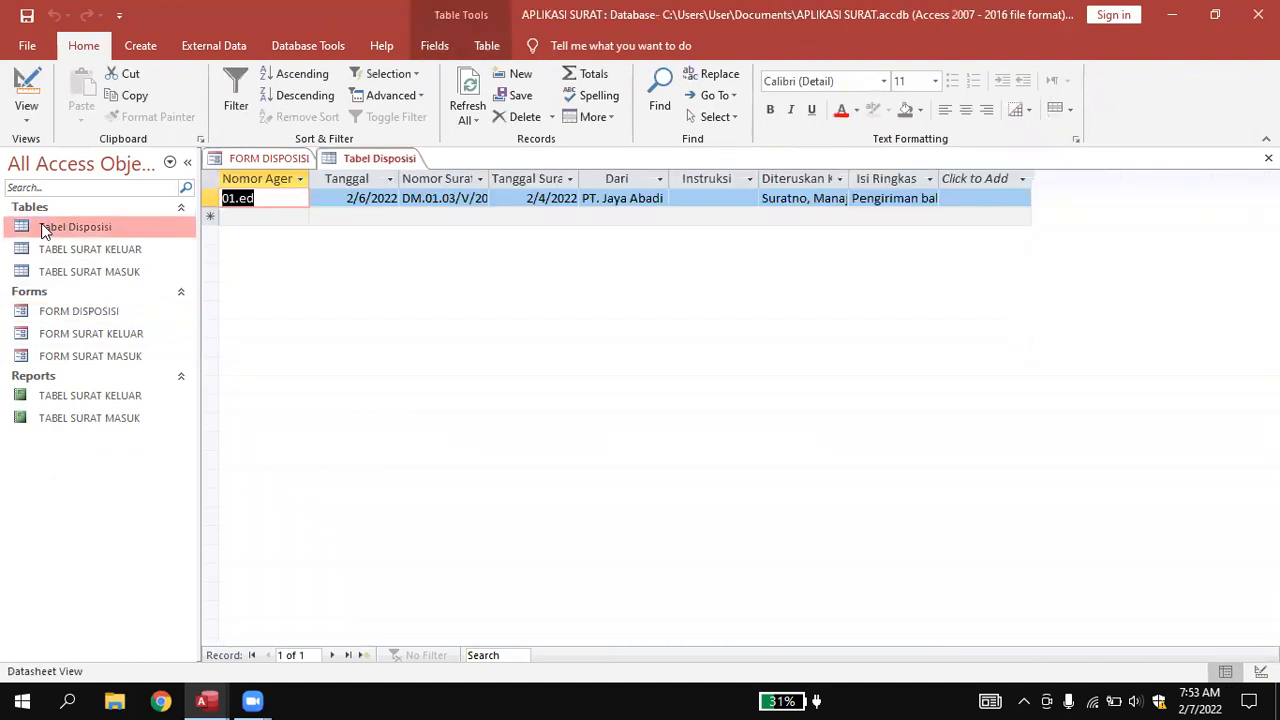
pyautogui.click(345, 198)
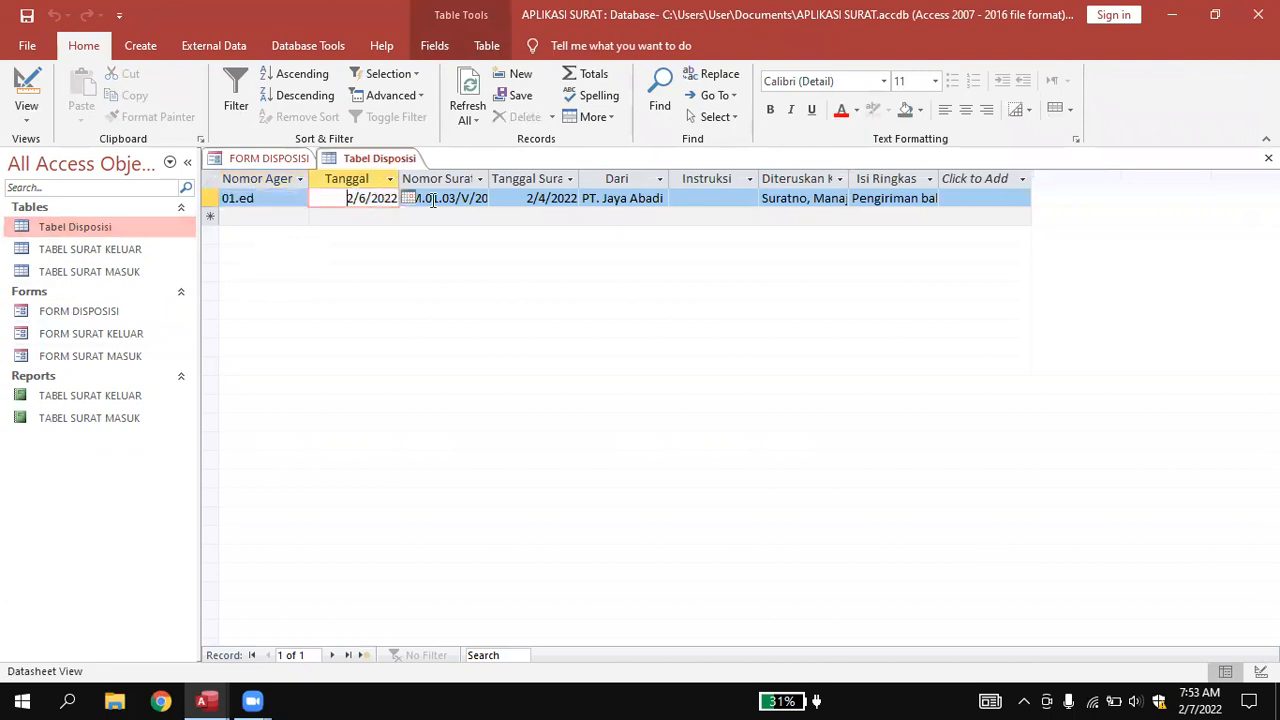
pyautogui.click(544, 200)
pyautogui.click(620, 198)
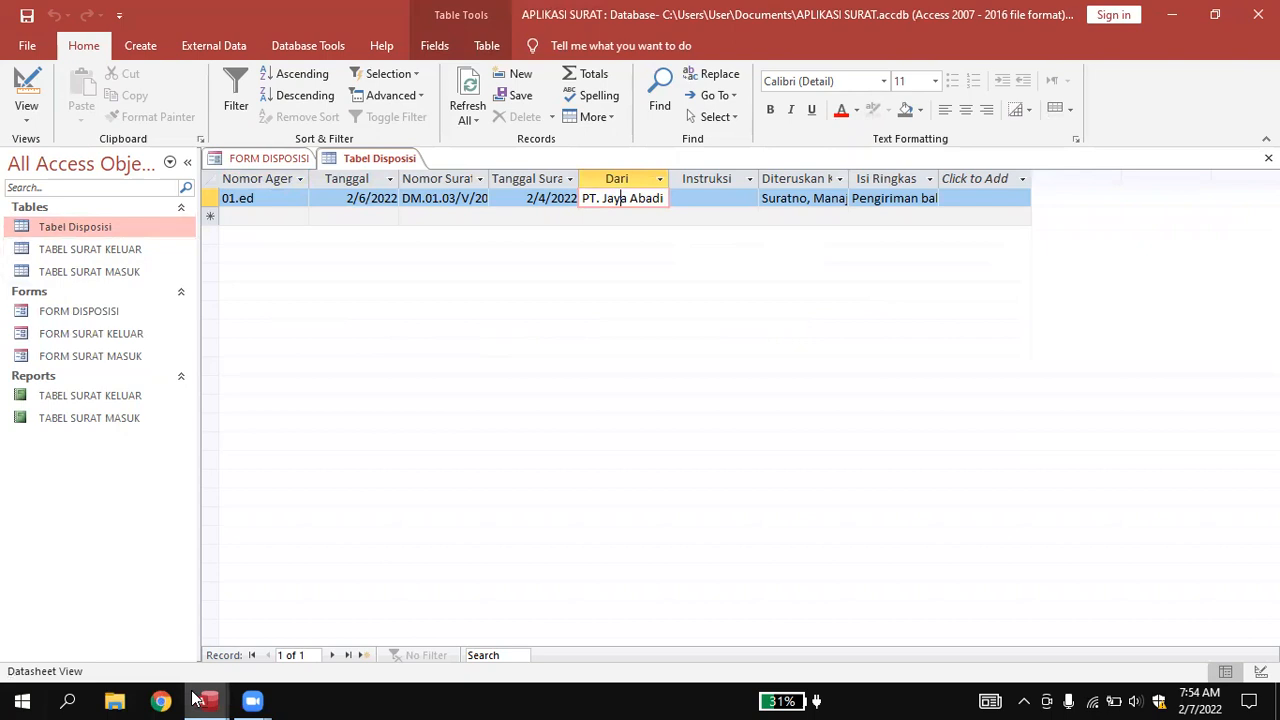
# Switch to the ARSIP DIGITAL database, move its Switchboard lower, and preview then close FORM SURAT MASUK.
pyautogui.moveTo(206, 700)
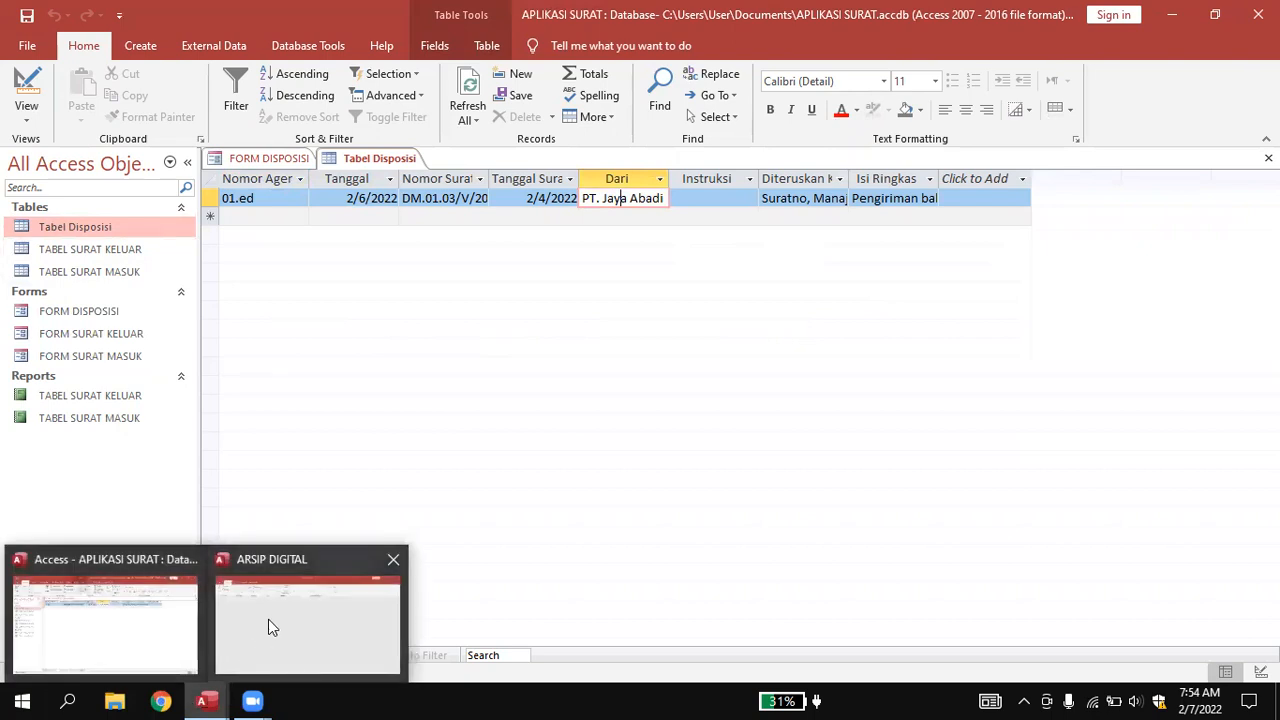
pyautogui.click(268, 619)
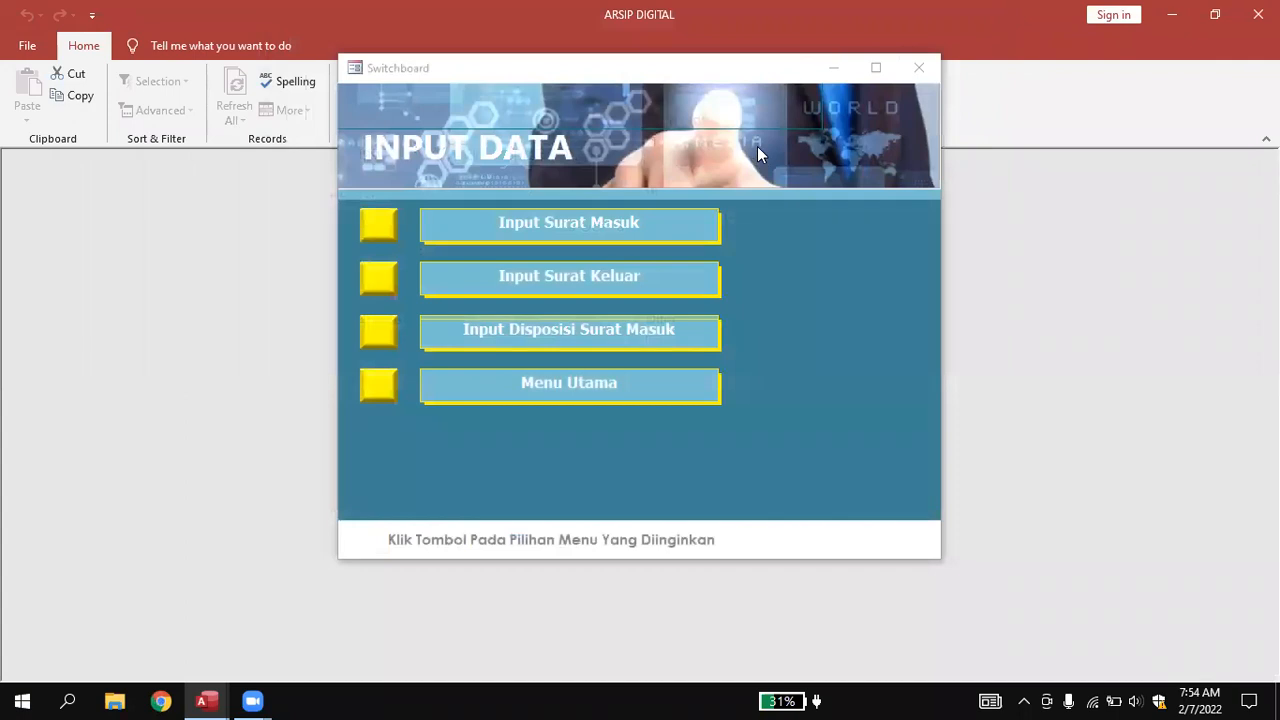
pyautogui.click(696, 79)
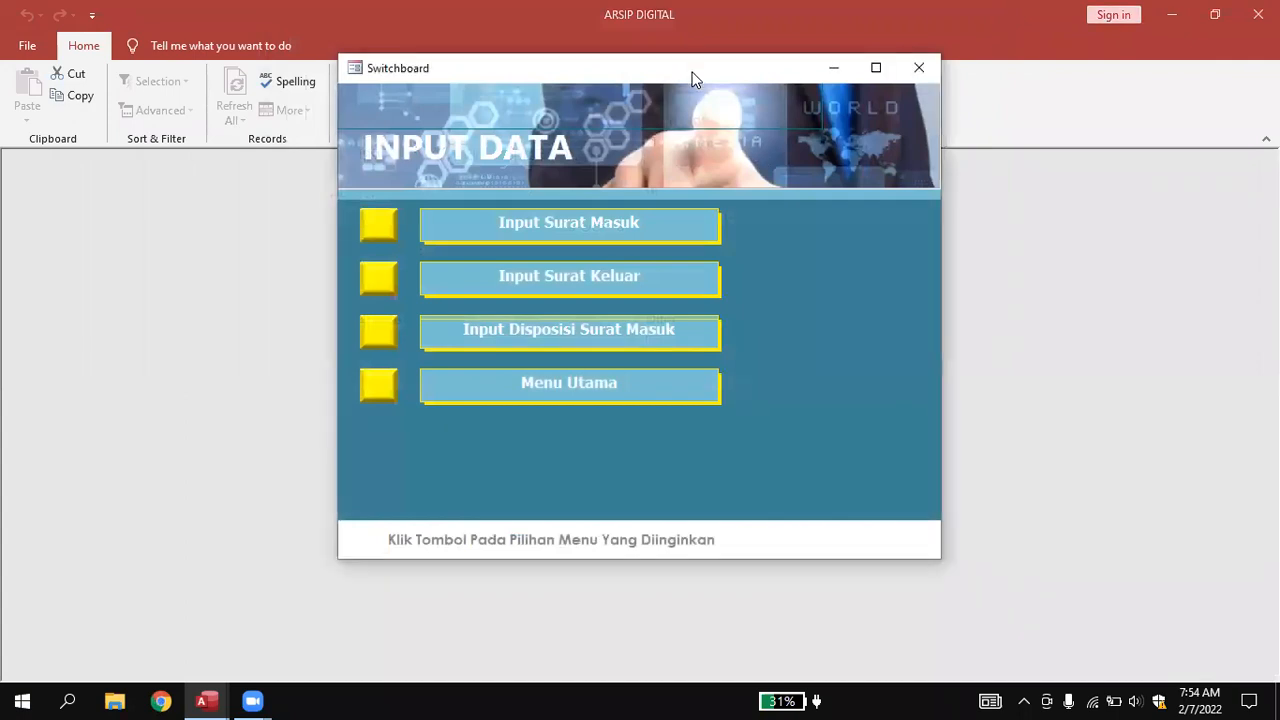
pyautogui.moveTo(696, 79); pyautogui.dragTo(647, 164)
pyautogui.click(515, 316)
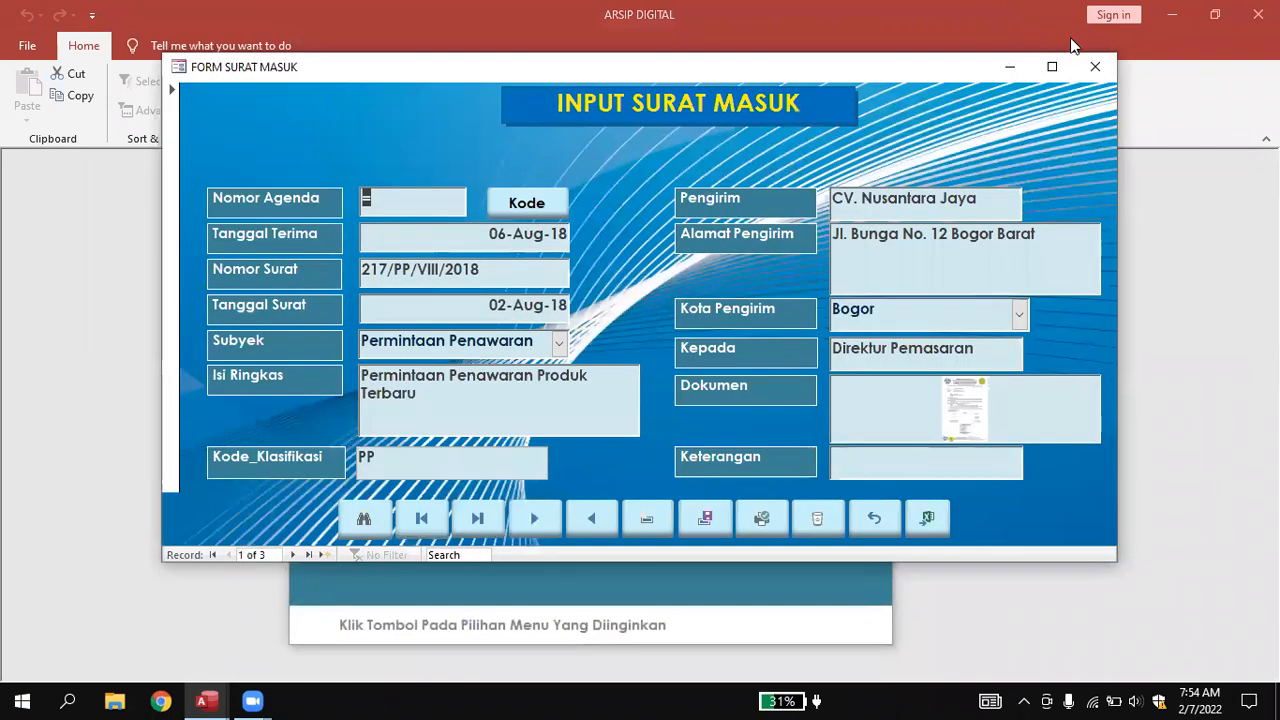
pyautogui.click(1095, 66)
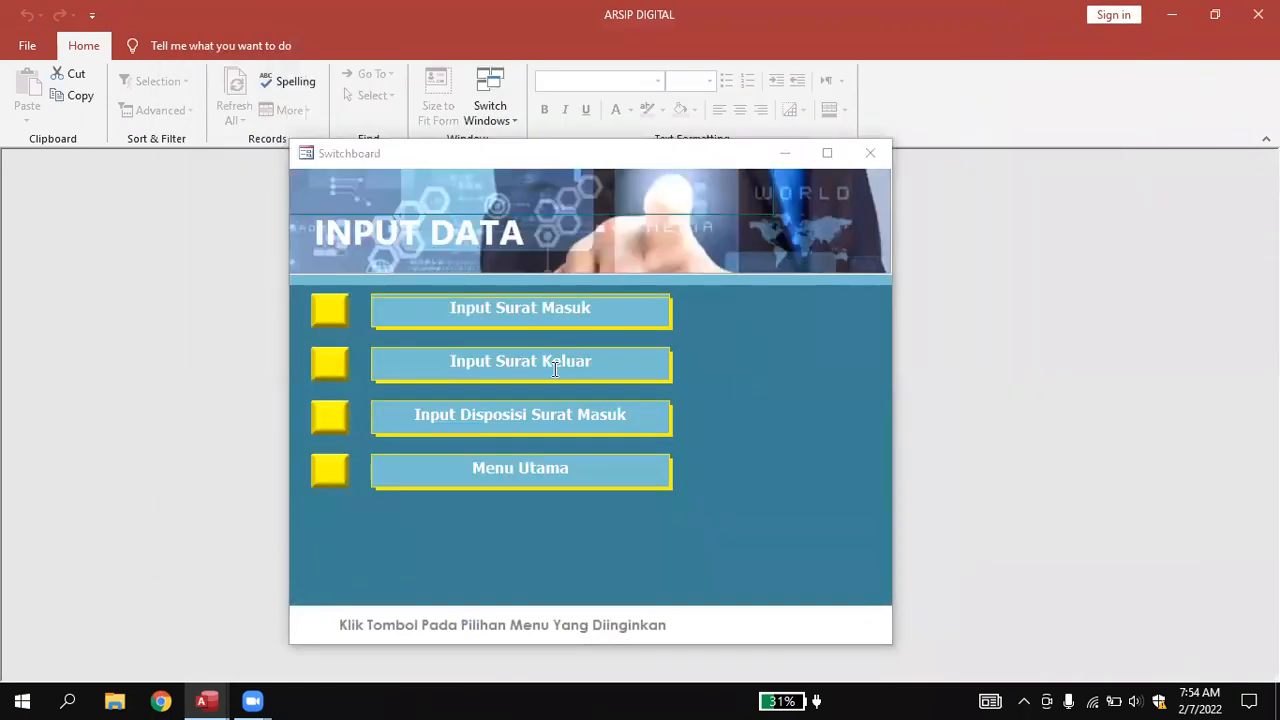